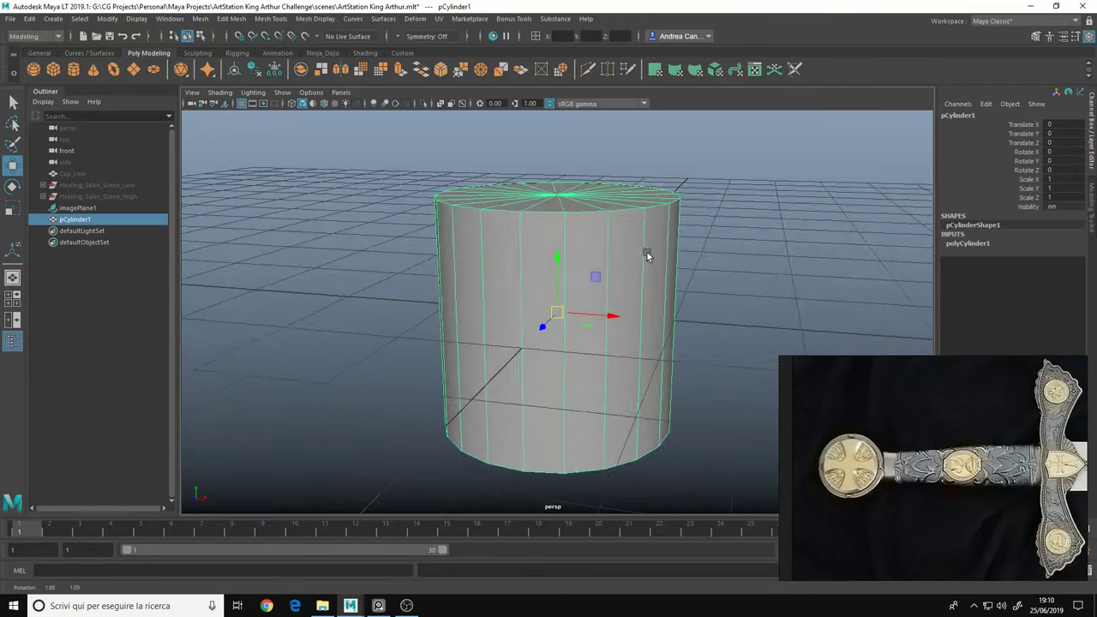
Extrude the cylinder's end cap faces outward several times to build up the pommel disc
{"action": "key", "text": "ctrl+e"}
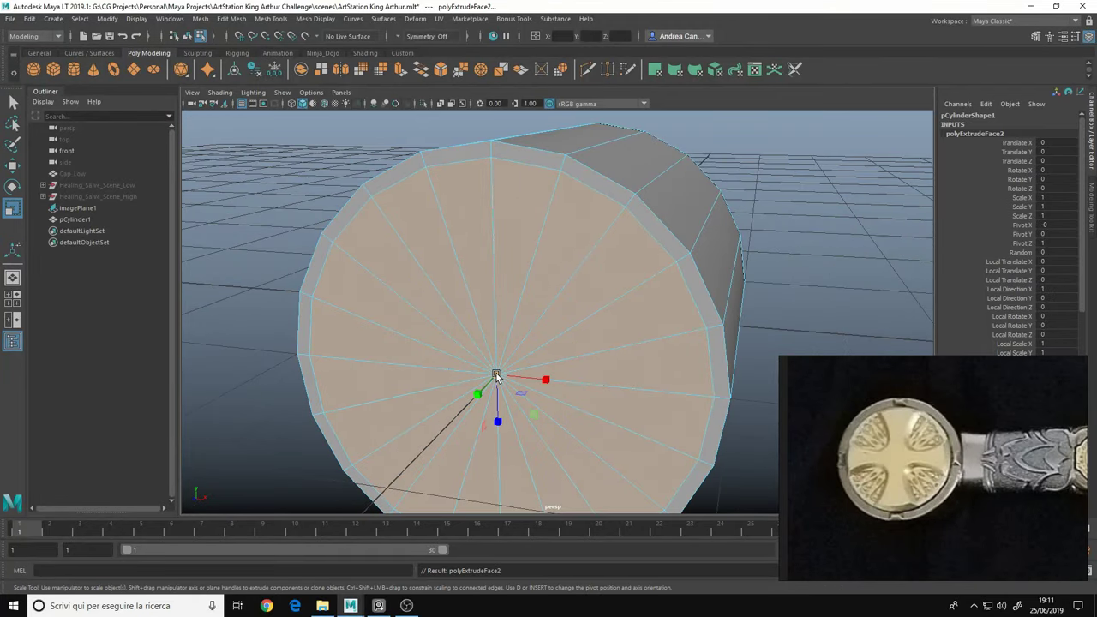
{"action": "key", "text": "ctrl+e"}
{"action": "left_click_drag", "start_coordinate": [486, 374], "coordinate": [459, 367]}
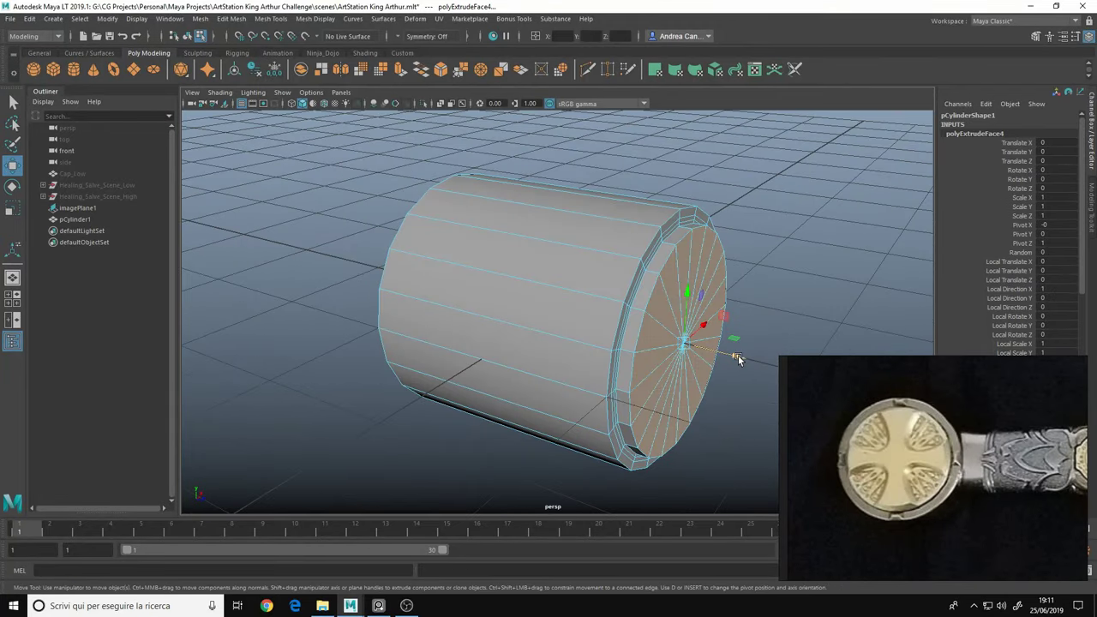
{"action": "left_click", "coordinate": [446, 390]}
{"action": "key", "text": "ctrl+e"}
{"action": "scroll", "coordinate": [367, 307], "scroll_direction": "down", "scroll_amount": 5}
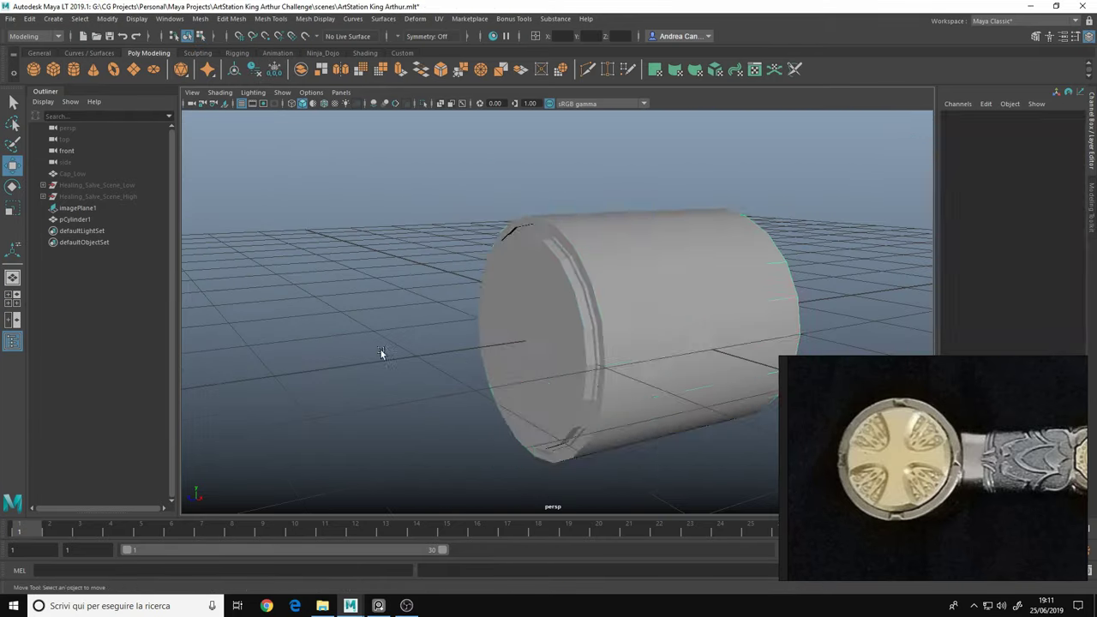
Select the rim edge loop and bevel it with 2 segments
{"action": "mouse_move", "coordinate": [381, 350]}
{"action": "left_mouse_down", "text": "alt"}
{"action": "mouse_move", "coordinate": [732, 309]}
{"action": "mouse_move", "coordinate": [458, 343]}
{"action": "mouse_move", "coordinate": [289, 252]}
{"action": "left_mouse_up", "text": "alt"}
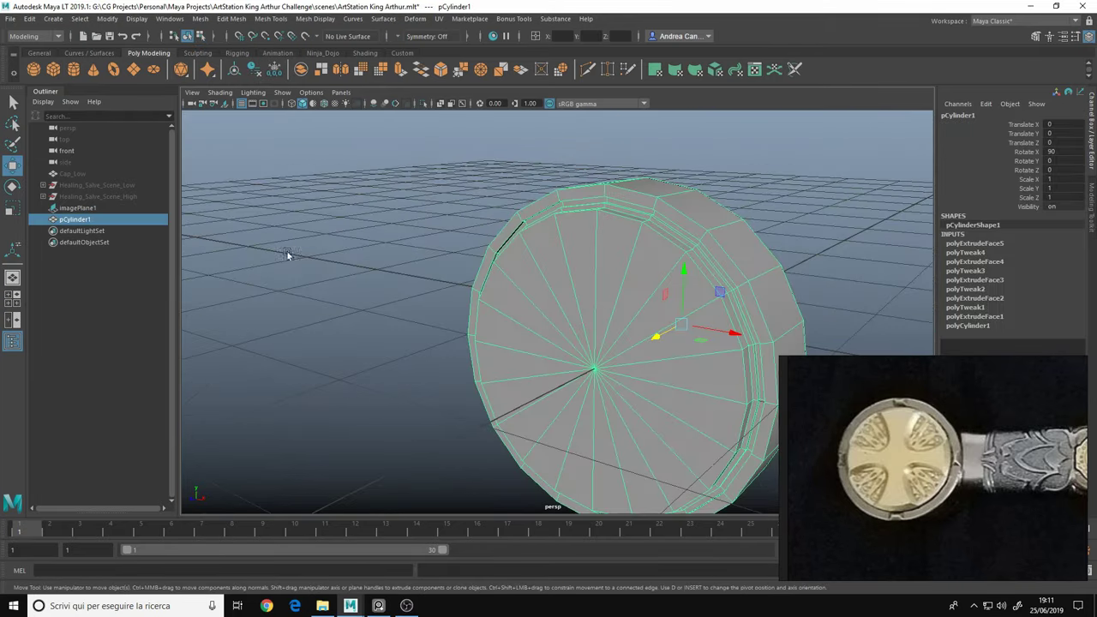
{"action": "right_click", "coordinate": [361, 226]}
{"action": "double_click", "coordinate": [521, 205]}
{"action": "key", "text": "space"}
{"action": "key", "text": "ctrl+b"}
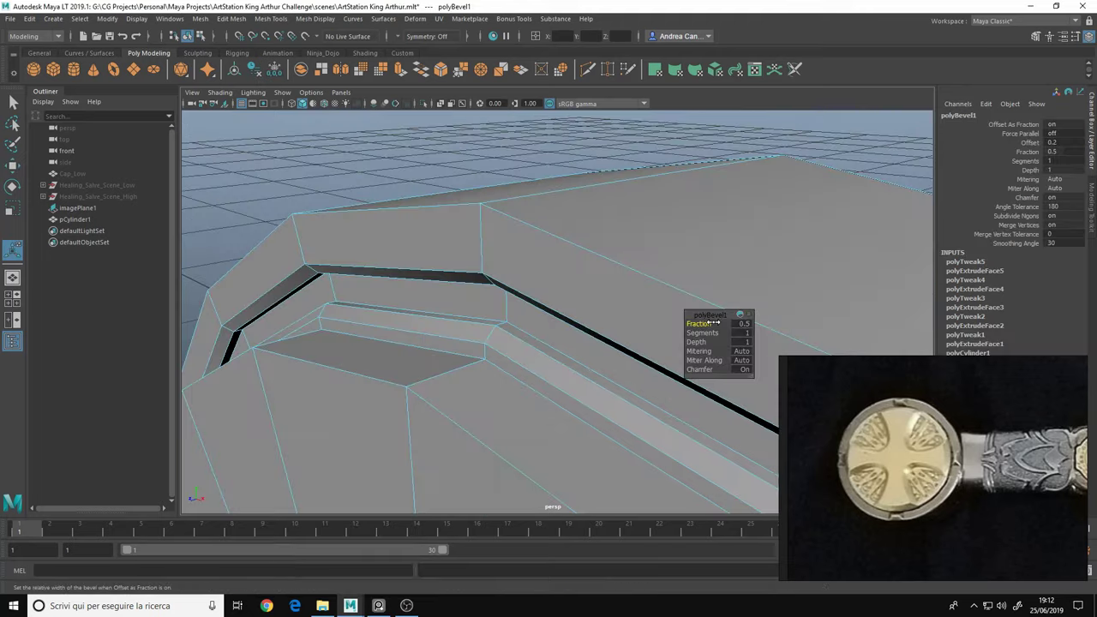
{"action": "mouse_move", "coordinate": [284, 215]}
{"action": "left_mouse_down", "text": "alt"}
{"action": "mouse_move", "coordinate": [642, 202]}
{"action": "mouse_move", "coordinate": [455, 297]}
{"action": "left_mouse_up", "text": "alt"}
{"action": "key", "text": "ctrl+b"}
{"action": "left_click_drag", "start_coordinate": [465, 336], "coordinate": [703, 333], "text": "alt"}
Add another rim bevel with fraction 0.16 and check the smoothed preview
{"action": "mouse_move", "coordinate": [703, 332]}
{"action": "left_mouse_down"}
{"action": "mouse_move", "coordinate": [712, 328]}
{"action": "mouse_move", "coordinate": [453, 299]}
{"action": "mouse_move", "coordinate": [424, 351]}
{"action": "left_mouse_up"}
{"action": "key", "text": "ctrl+b"}
{"action": "mouse_move", "coordinate": [582, 311]}
{"action": "left_mouse_down", "text": "alt"}
{"action": "mouse_move", "coordinate": [482, 306]}
{"action": "mouse_move", "coordinate": [610, 306]}
{"action": "left_mouse_up", "text": "alt"}
{"action": "key", "text": "ctrl+b"}
{"action": "key", "text": "3"}
{"action": "scroll", "coordinate": [531, 282], "scroll_direction": "down", "scroll_amount": 5}
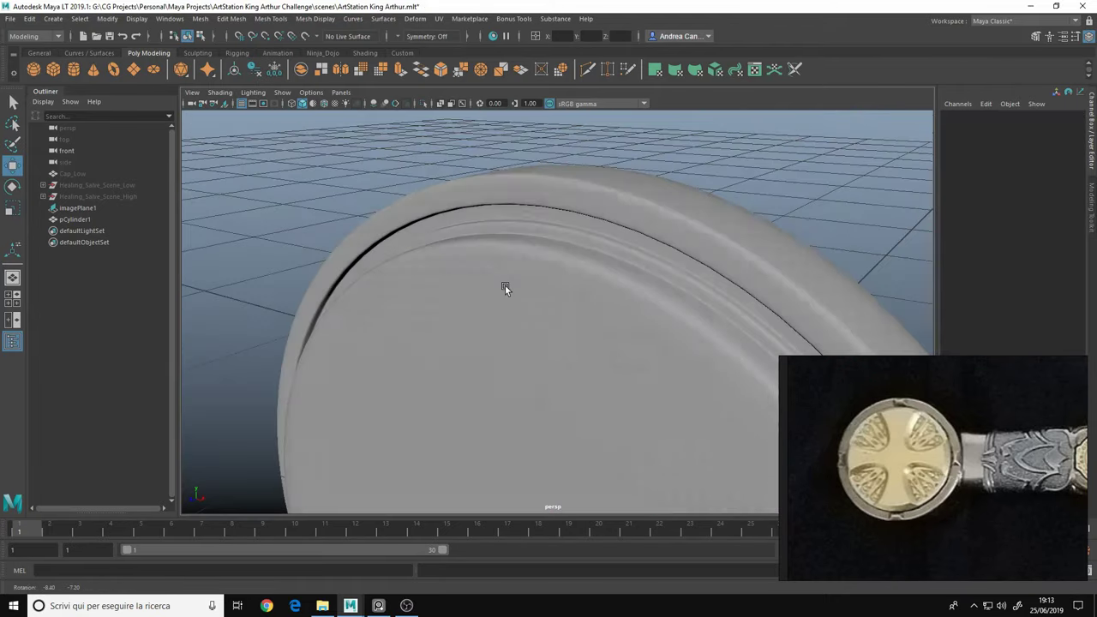
{"action": "scroll", "coordinate": [578, 277], "scroll_direction": "down", "scroll_amount": 5}
Mirror the disc into a full piece, adjusting the mirror plane offset
{"action": "key", "text": "F8"}
{"action": "key", "text": "space"}
{"action": "key", "text": "space"}
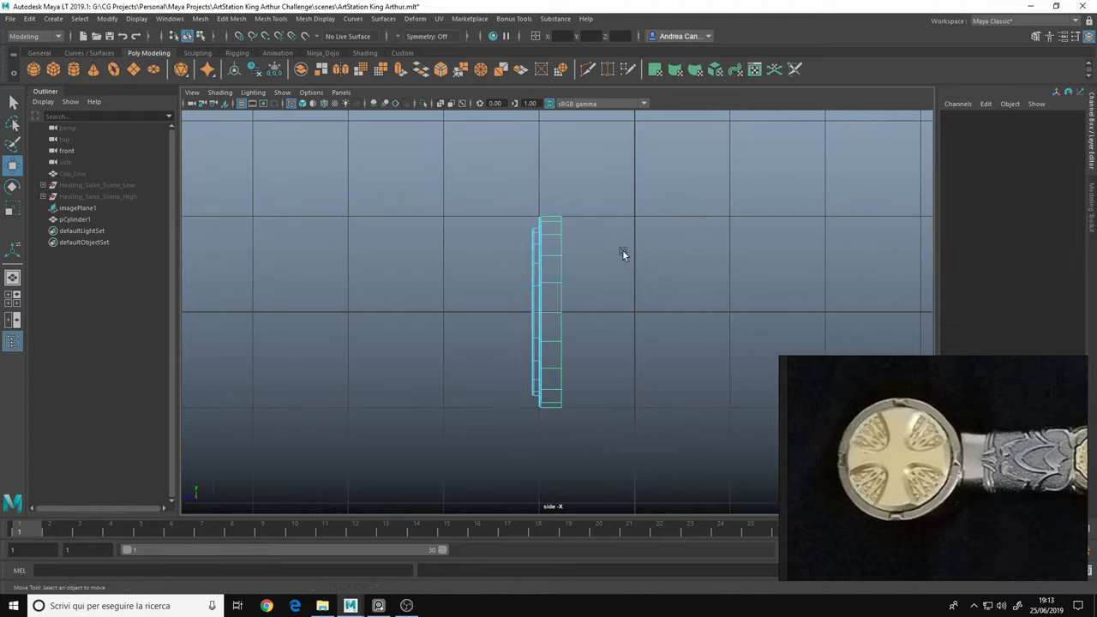
{"action": "key", "text": "space"}
{"action": "key", "text": "space"}
{"action": "mouse_move", "coordinate": [783, 367]}
{"action": "left_mouse_down", "text": "alt"}
{"action": "mouse_move", "coordinate": [392, 257]}
{"action": "mouse_move", "coordinate": [608, 260]}
{"action": "left_mouse_up", "text": "alt"}
{"action": "left_click_drag", "start_coordinate": [604, 309], "coordinate": [355, 289]}
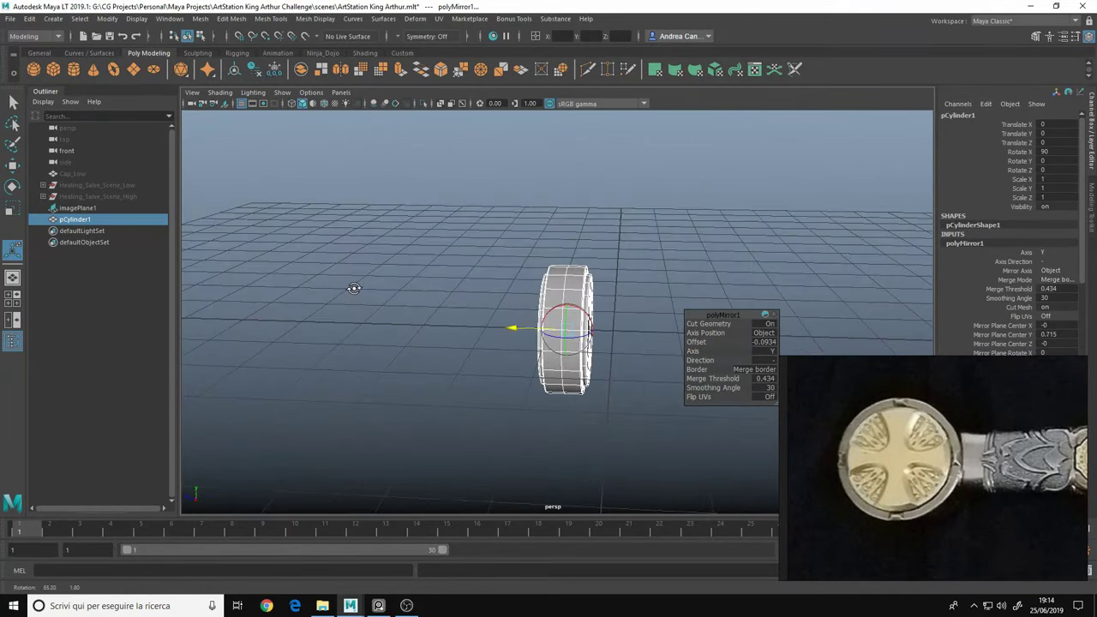
{"action": "key", "text": "w"}
{"action": "left_click", "coordinate": [503, 307]}
{"action": "mouse_move", "coordinate": [504, 308]}
{"action": "left_mouse_down", "text": "alt"}
{"action": "mouse_move", "coordinate": [555, 292]}
{"action": "mouse_move", "coordinate": [271, 236]}
{"action": "mouse_move", "coordinate": [643, 277]}
{"action": "mouse_move", "coordinate": [669, 269]}
{"action": "mouse_move", "coordinate": [880, 463]}
{"action": "mouse_move", "coordinate": [578, 321]}
{"action": "left_mouse_up", "text": "alt"}
{"action": "left_click", "coordinate": [555, 292]}
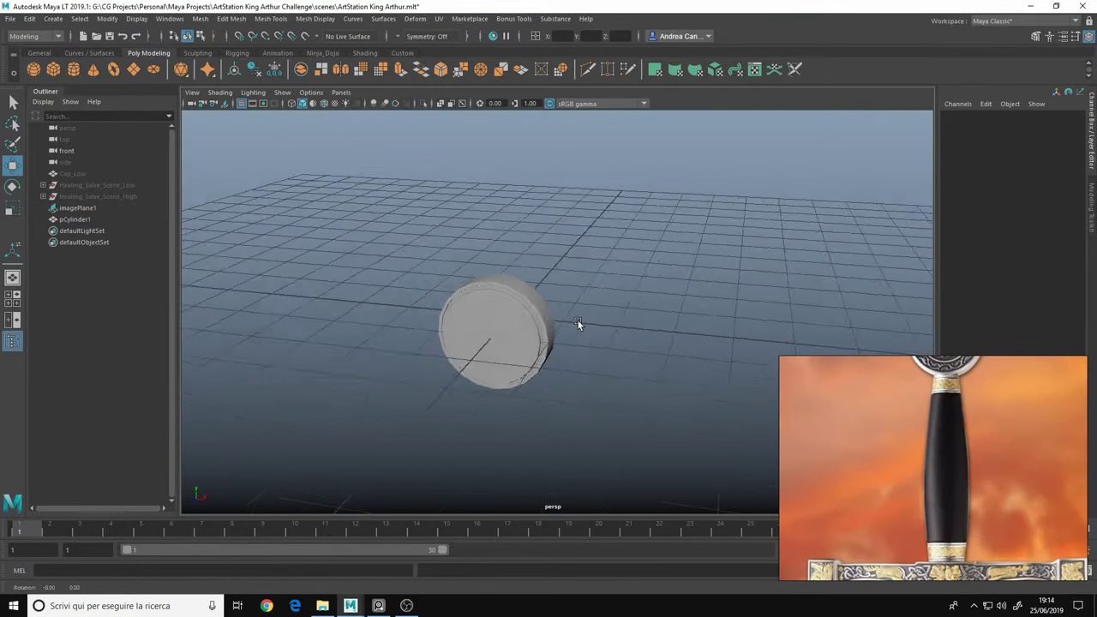
Create a second polygon cylinder for the grip
{"action": "left_click", "coordinate": [489, 326]}
{"action": "left_click", "coordinate": [73, 69]}
{"action": "left_click", "coordinate": [584, 377]}
{"action": "left_click", "coordinate": [107, 18]}
Set the new cylinder's radius to 0.3
{"action": "left_click", "coordinate": [148, 103]}
{"action": "left_click", "coordinate": [548, 283]}
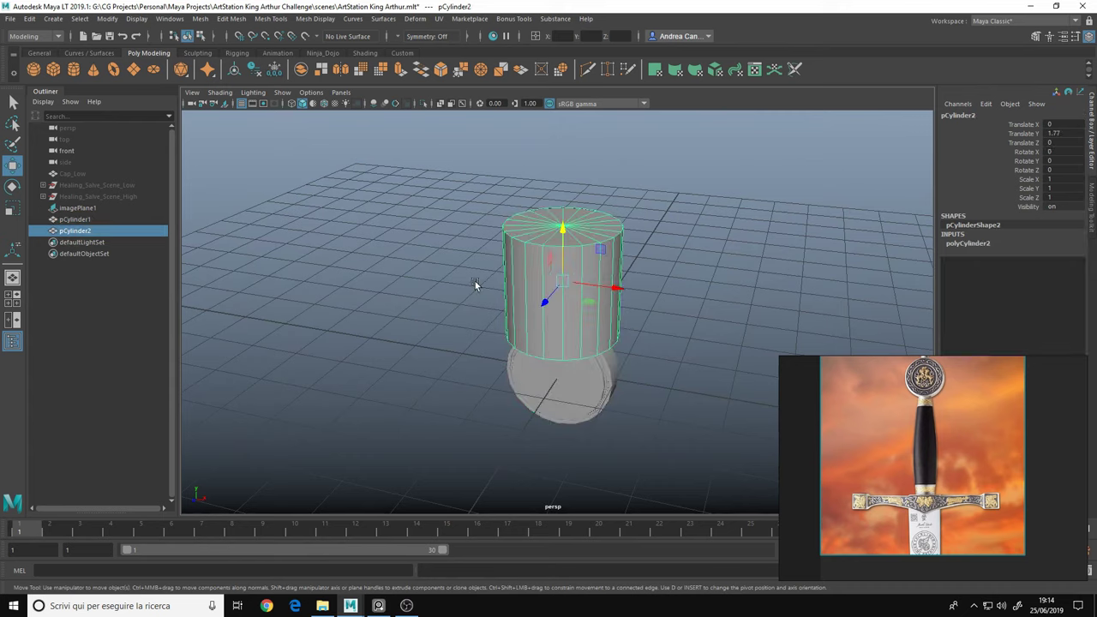
{"action": "left_click_drag", "start_coordinate": [477, 282], "coordinate": [600, 258], "text": "alt"}
{"action": "left_click", "coordinate": [968, 243]}
{"action": "key", "text": "Return"}
{"action": "left_click_drag", "start_coordinate": [539, 361], "coordinate": [540, 291], "text": "alt"}
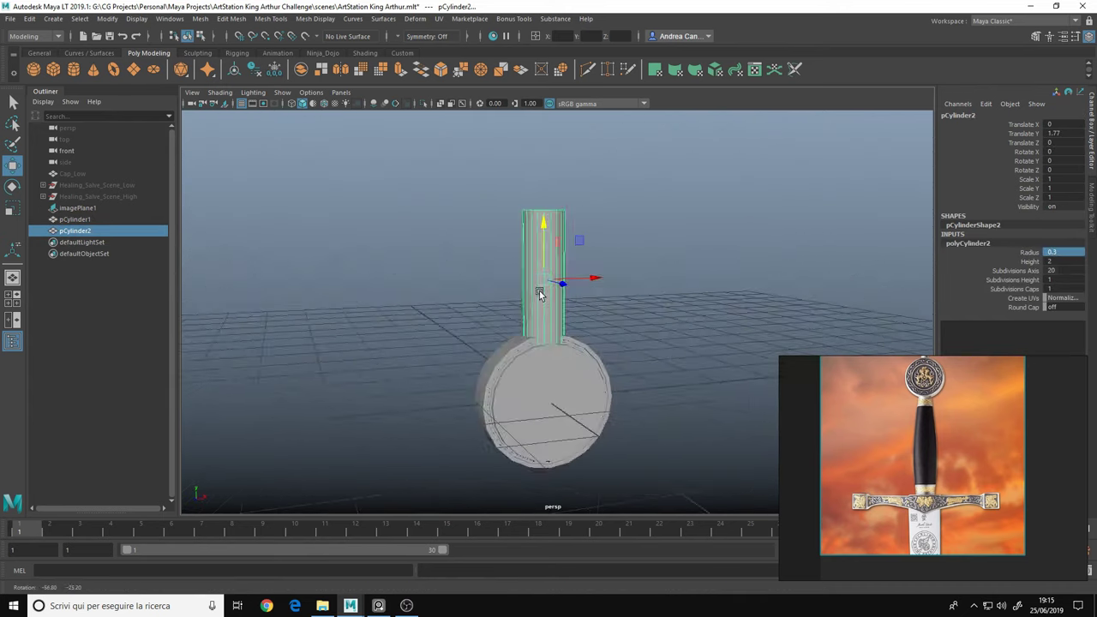
Raise the top vertex ring to lengthen and taper the grip
{"action": "right_click_drag", "start_coordinate": [539, 291], "coordinate": [417, 237]}
{"action": "left_click_drag", "start_coordinate": [497, 197], "coordinate": [583, 240]}
{"action": "left_click_drag", "start_coordinate": [539, 206], "coordinate": [583, 269]}
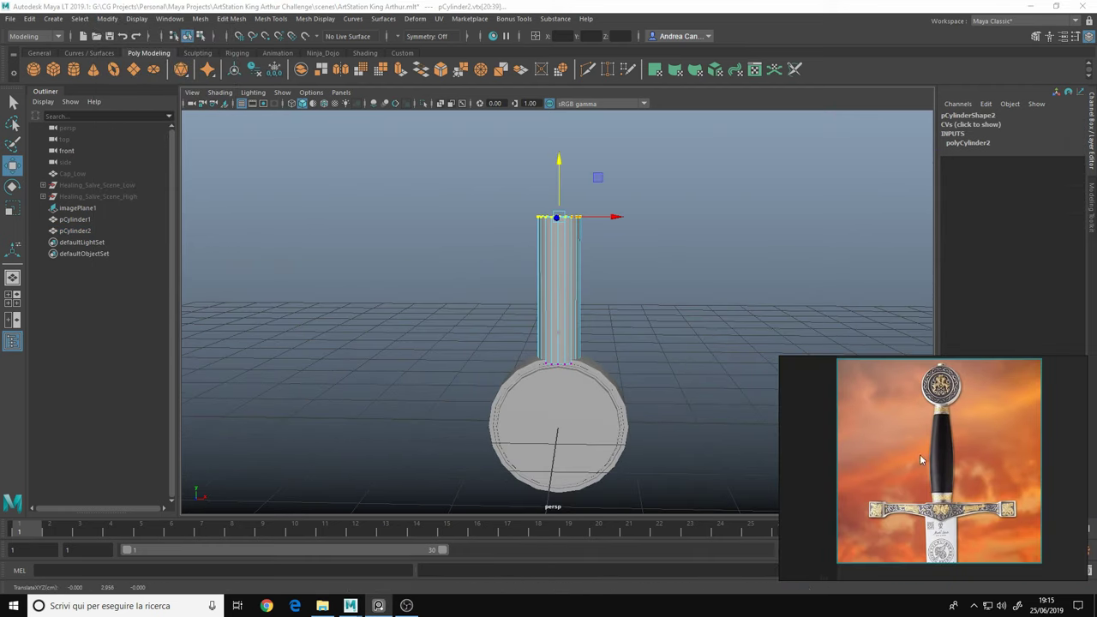
{"action": "left_click_drag", "start_coordinate": [560, 205], "coordinate": [560, 183]}
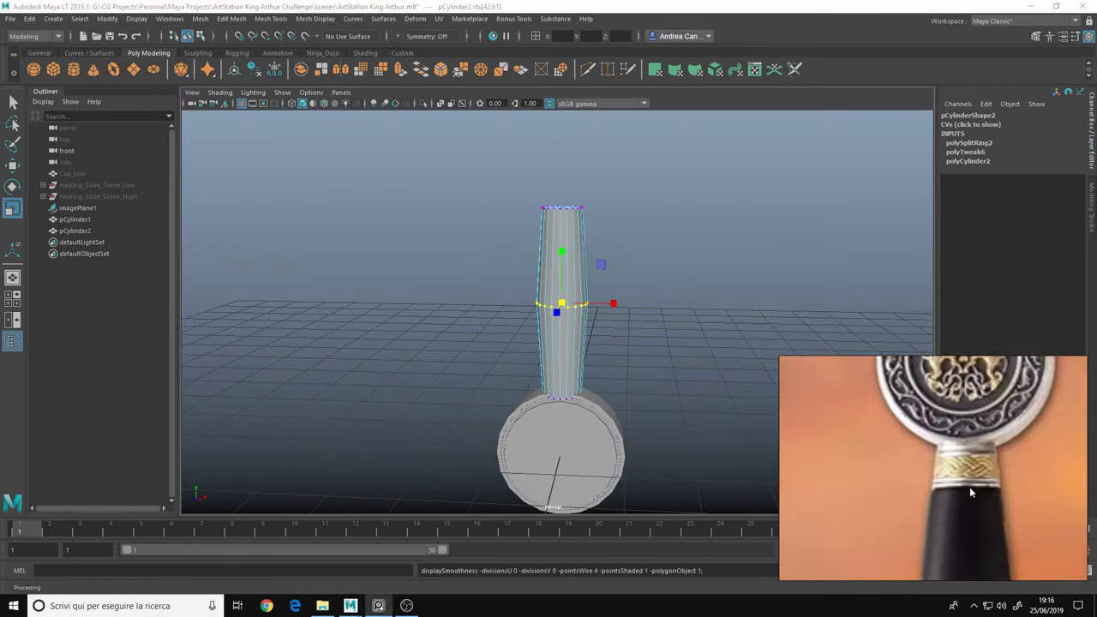
{"action": "scroll", "coordinate": [641, 272], "scroll_direction": "up", "scroll_amount": 5}
Insert edge loops near the base and extrude a ring band
{"action": "left_click", "coordinate": [641, 272]}
{"action": "key", "text": "space"}
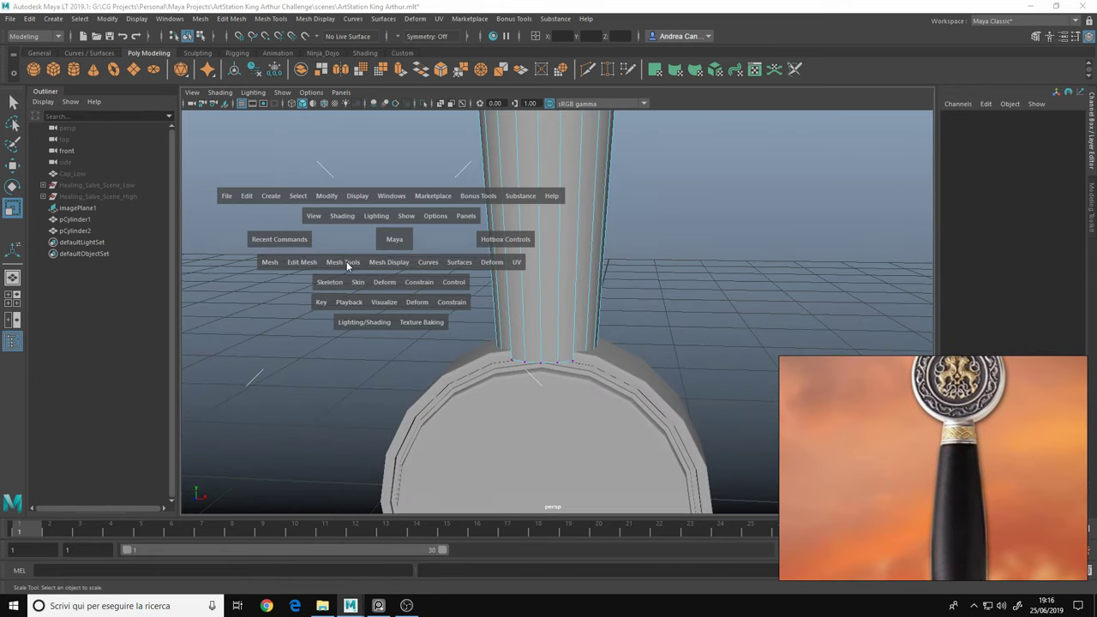
{"action": "right_click_drag", "start_coordinate": [418, 250], "coordinate": [550, 304], "text": "shift"}
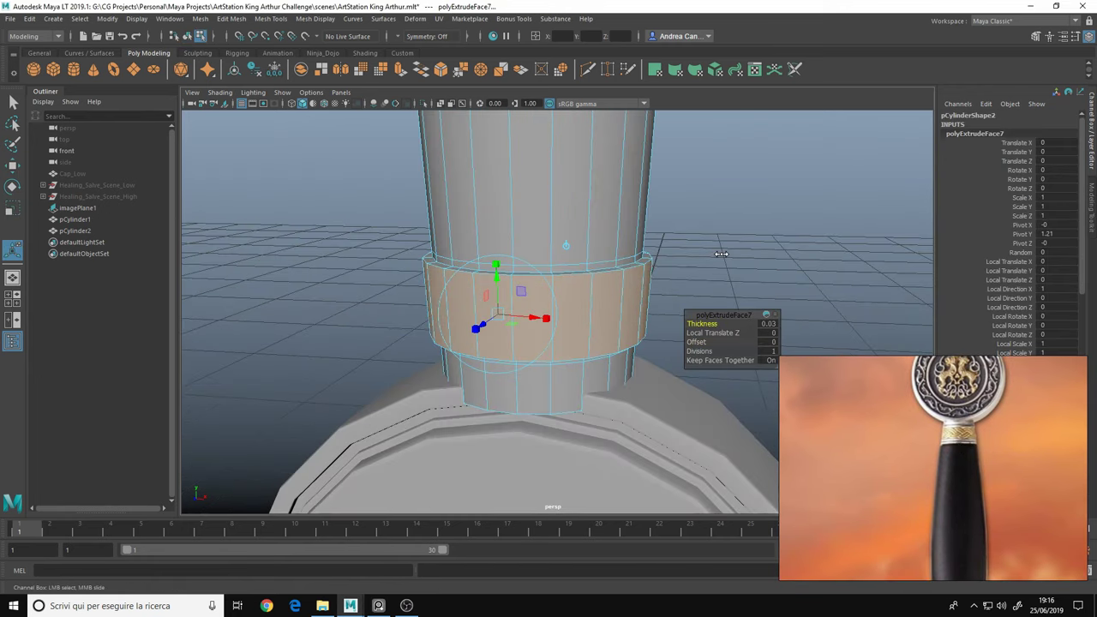
{"action": "mouse_move", "coordinate": [722, 254]}
{"action": "left_mouse_down"}
{"action": "mouse_move", "coordinate": [727, 268]}
{"action": "mouse_move", "coordinate": [314, 250]}
{"action": "mouse_move", "coordinate": [762, 287]}
{"action": "mouse_move", "coordinate": [515, 291]}
{"action": "left_mouse_up"}
Bevel the ring band's first edge loop and lower its fraction
{"action": "key", "text": "w"}
{"action": "left_click", "coordinate": [464, 287]}
{"action": "mouse_move", "coordinate": [514, 292]}
{"action": "right_mouse_down", "text": "alt"}
{"action": "mouse_move", "coordinate": [464, 287]}
{"action": "mouse_move", "coordinate": [548, 283]}
{"action": "right_mouse_up", "text": "alt"}
{"action": "left_click_drag", "start_coordinate": [573, 254], "coordinate": [539, 312]}
{"action": "key", "text": "4"}
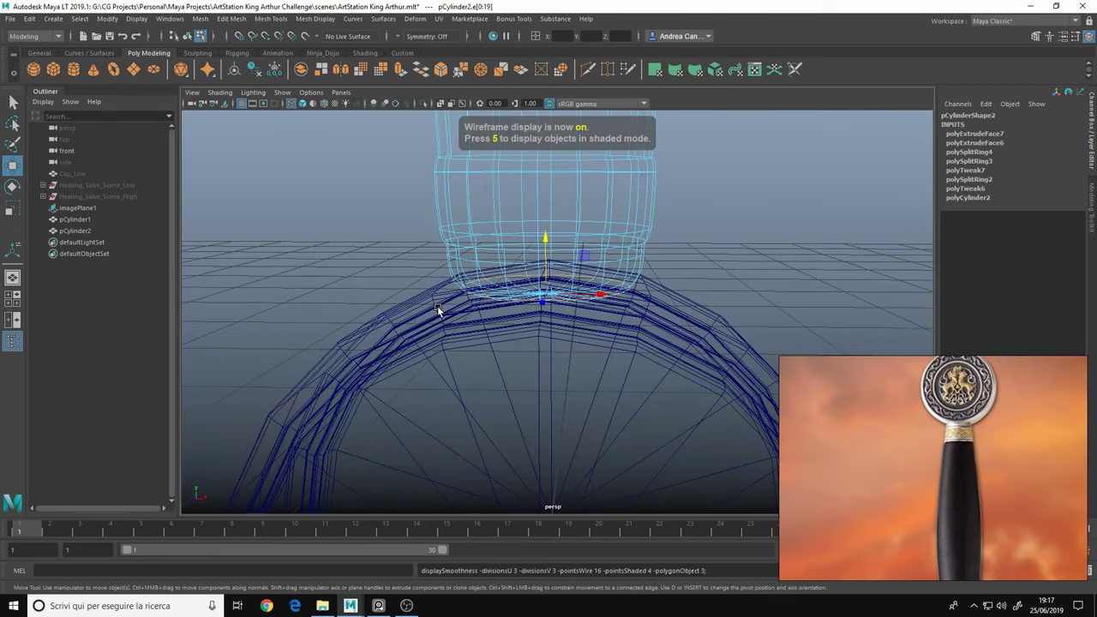
{"action": "key", "text": "ctrl+b"}
{"action": "key", "text": "5"}
{"action": "mouse_move", "coordinate": [668, 257]}
{"action": "left_mouse_down", "text": "alt"}
{"action": "mouse_move", "coordinate": [767, 222]}
{"action": "mouse_move", "coordinate": [712, 232]}
{"action": "left_mouse_up", "text": "alt"}
{"action": "key", "text": "4"}
{"action": "key", "text": "5"}
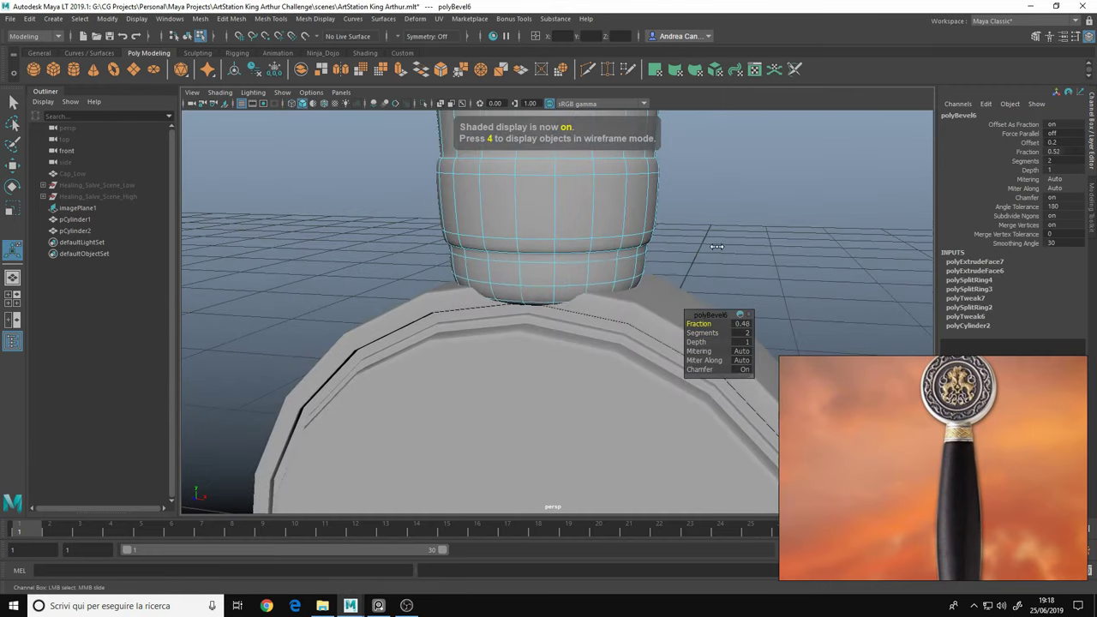
{"action": "middle_click_drag", "start_coordinate": [737, 233], "coordinate": [710, 246]}
Bevel the band's other edge loop and adjust its fraction
{"action": "mouse_move", "coordinate": [710, 247]}
{"action": "left_mouse_down", "text": "alt"}
{"action": "mouse_move", "coordinate": [570, 251]}
{"action": "mouse_move", "coordinate": [350, 322]}
{"action": "left_mouse_up", "text": "alt"}
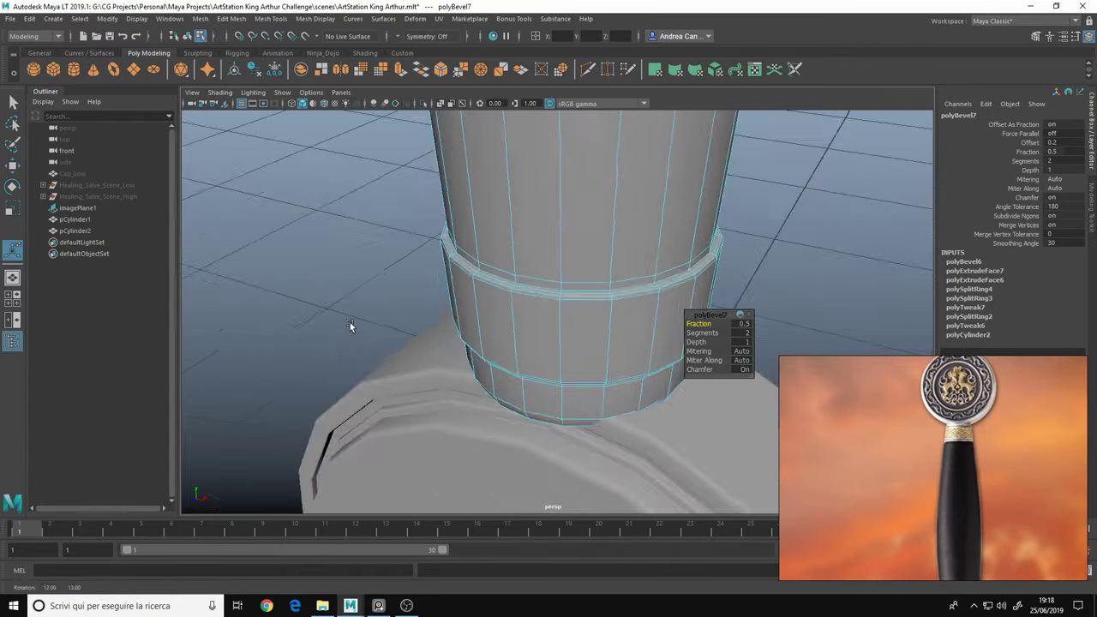
{"action": "right_click_drag", "start_coordinate": [350, 323], "coordinate": [355, 288], "text": "alt"}
{"action": "left_click", "coordinate": [576, 326]}
{"action": "key", "text": "ctrl+b"}
{"action": "mouse_move", "coordinate": [575, 327]}
{"action": "right_mouse_down", "text": "alt"}
{"action": "mouse_move", "coordinate": [397, 275]}
{"action": "mouse_move", "coordinate": [477, 299]}
{"action": "right_mouse_up", "text": "alt"}
{"action": "mouse_move", "coordinate": [478, 300]}
{"action": "left_mouse_down", "text": "alt"}
{"action": "mouse_move", "coordinate": [350, 304]}
{"action": "mouse_move", "coordinate": [525, 271]}
{"action": "left_mouse_up", "text": "alt"}
{"action": "scroll", "coordinate": [350, 309], "scroll_direction": "down", "scroll_amount": 3}
Extrude a band face with thickness -0.02
{"action": "key", "text": "F11"}
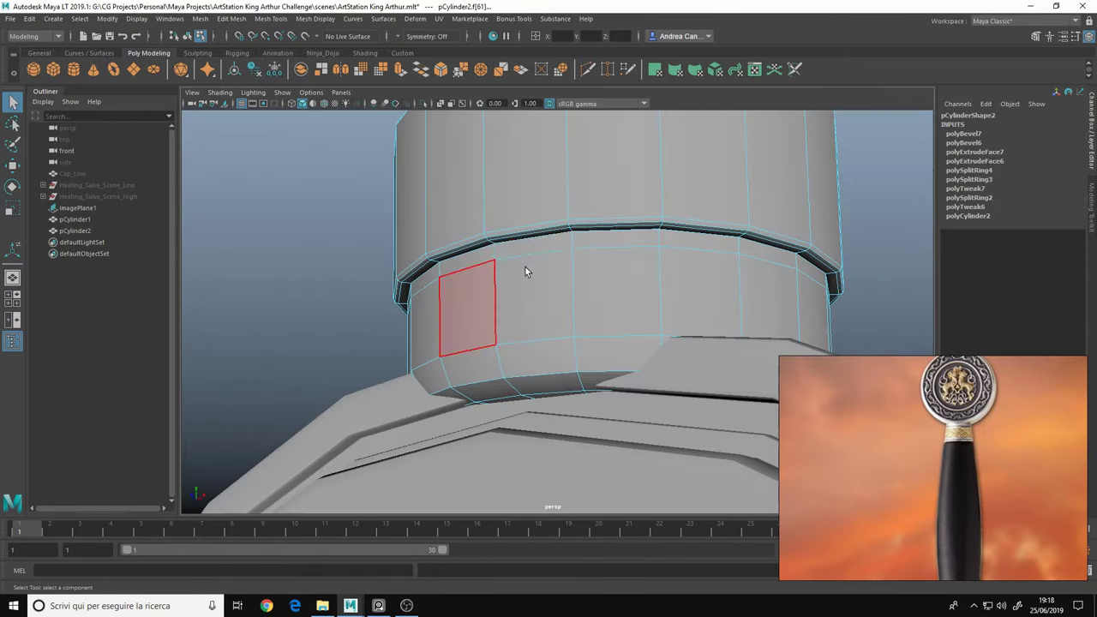
{"action": "right_click_drag", "start_coordinate": [886, 244], "coordinate": [404, 281], "text": "alt"}
{"action": "mouse_move", "coordinate": [404, 280]}
{"action": "left_mouse_down", "text": "alt"}
{"action": "mouse_move", "coordinate": [353, 303]}
{"action": "mouse_move", "coordinate": [502, 257]}
{"action": "left_mouse_up", "text": "alt"}
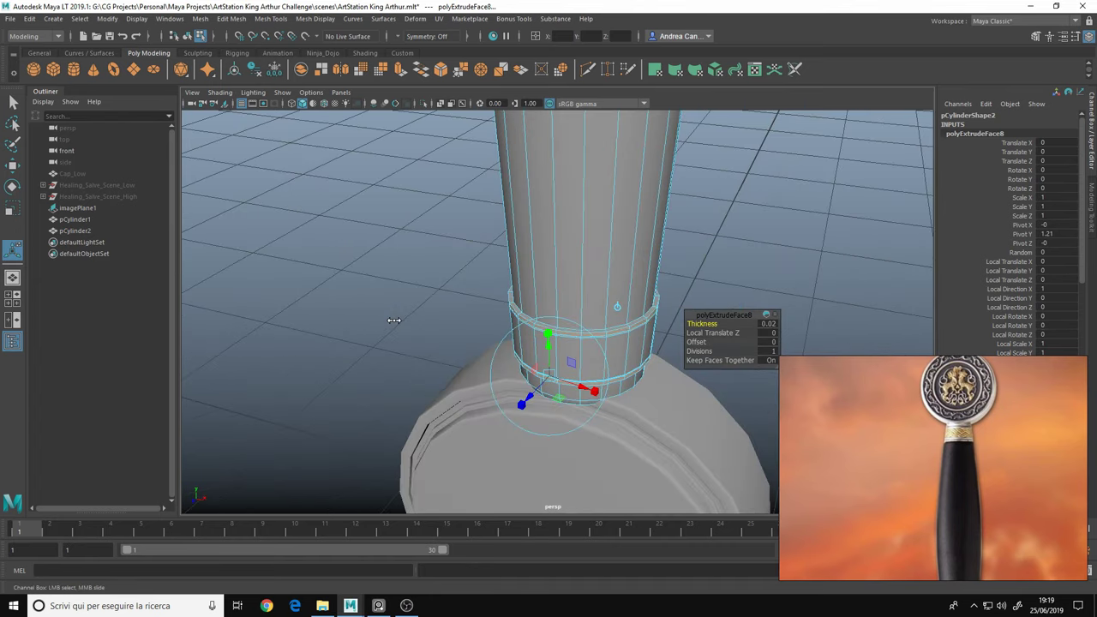
{"action": "right_click_drag", "start_coordinate": [583, 247], "coordinate": [646, 220]}
{"action": "scroll", "coordinate": [228, 392], "scroll_direction": "down", "scroll_amount": 3}
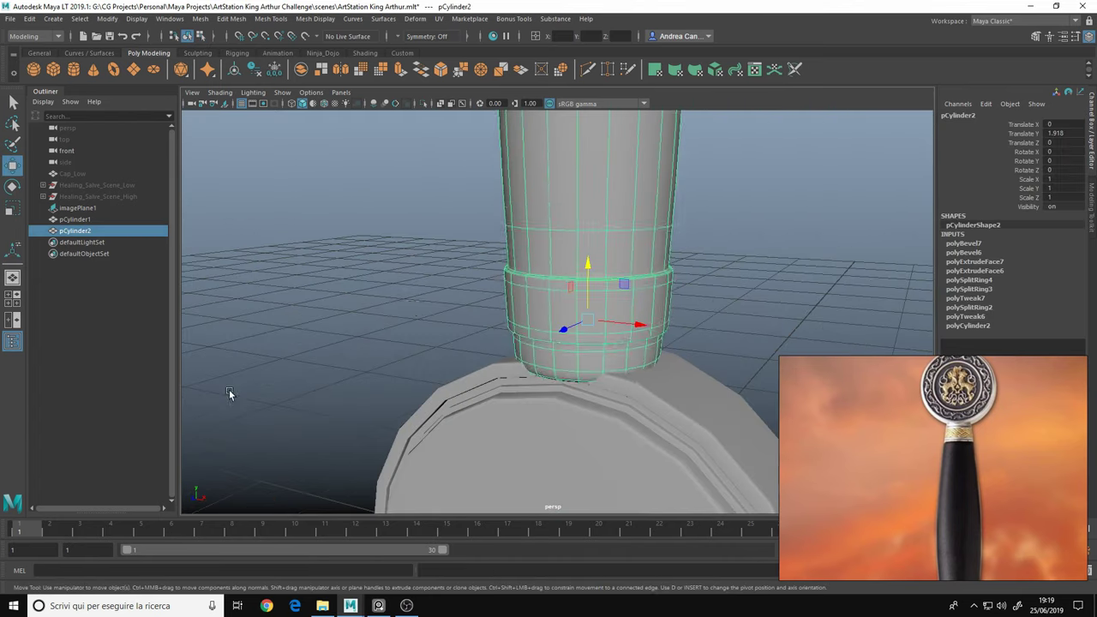
{"action": "mouse_move", "coordinate": [228, 392]}
{"action": "left_mouse_down", "text": "alt"}
{"action": "mouse_move", "coordinate": [485, 275]}
{"action": "mouse_move", "coordinate": [439, 285]}
{"action": "left_mouse_up", "text": "alt"}
Mirror the grip across the Object axis so both ends get a ring band
{"action": "scroll", "coordinate": [439, 284], "scroll_direction": "down", "scroll_amount": 2}
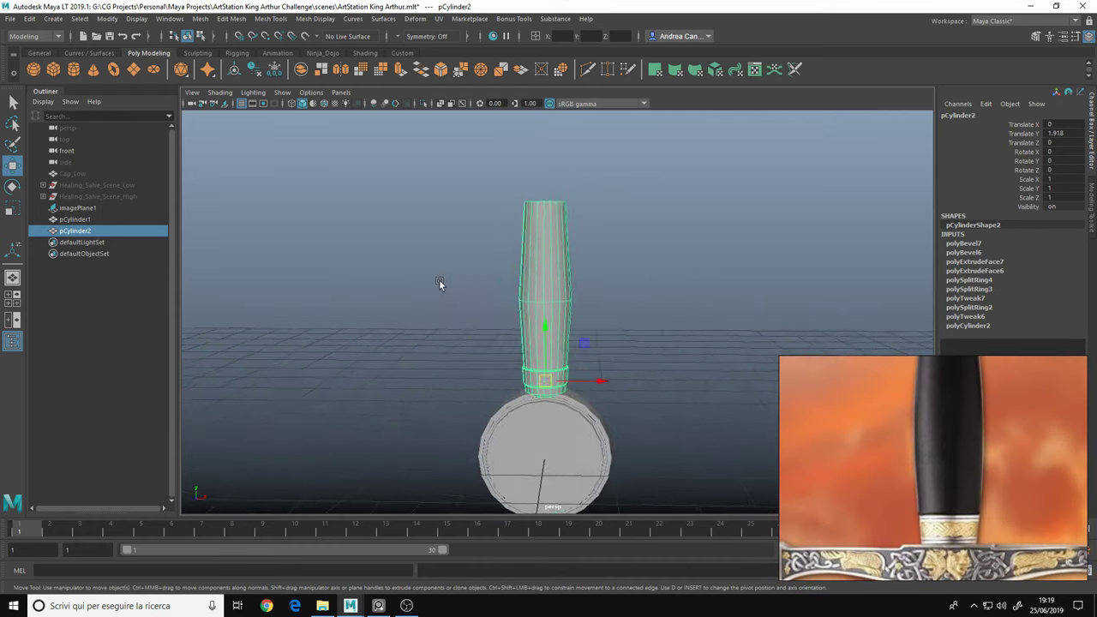
{"action": "right_click_drag", "start_coordinate": [503, 252], "coordinate": [609, 264], "text": "shift"}
{"action": "scroll", "coordinate": [610, 264], "scroll_direction": "up", "scroll_amount": 3}
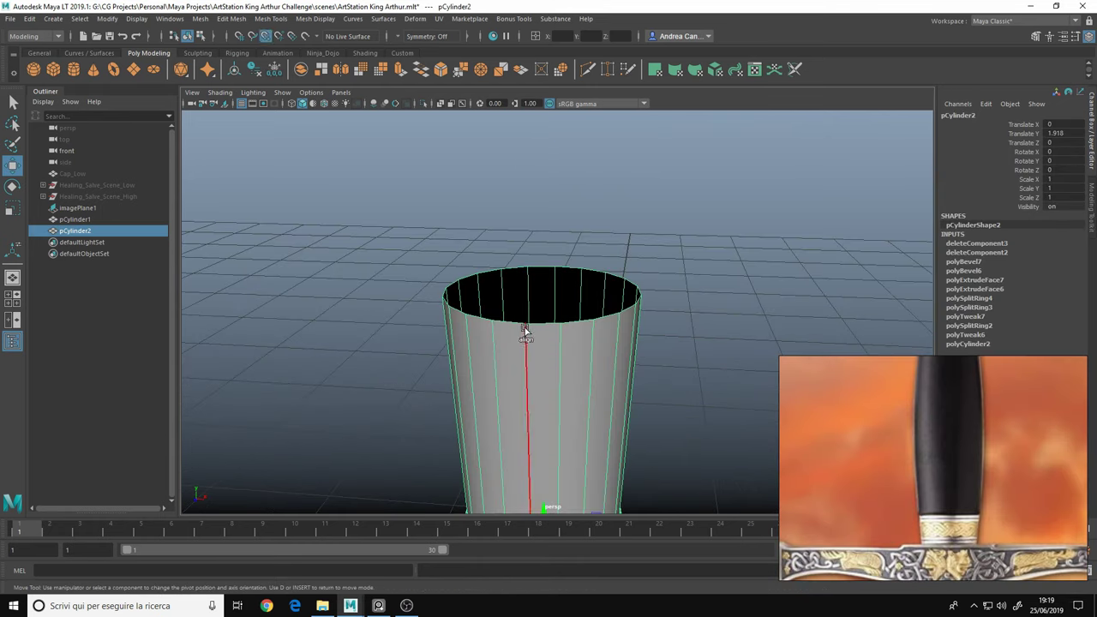
{"action": "left_click", "coordinate": [789, 351]}
{"action": "scroll", "coordinate": [832, 306], "scroll_direction": "down", "scroll_amount": 3}
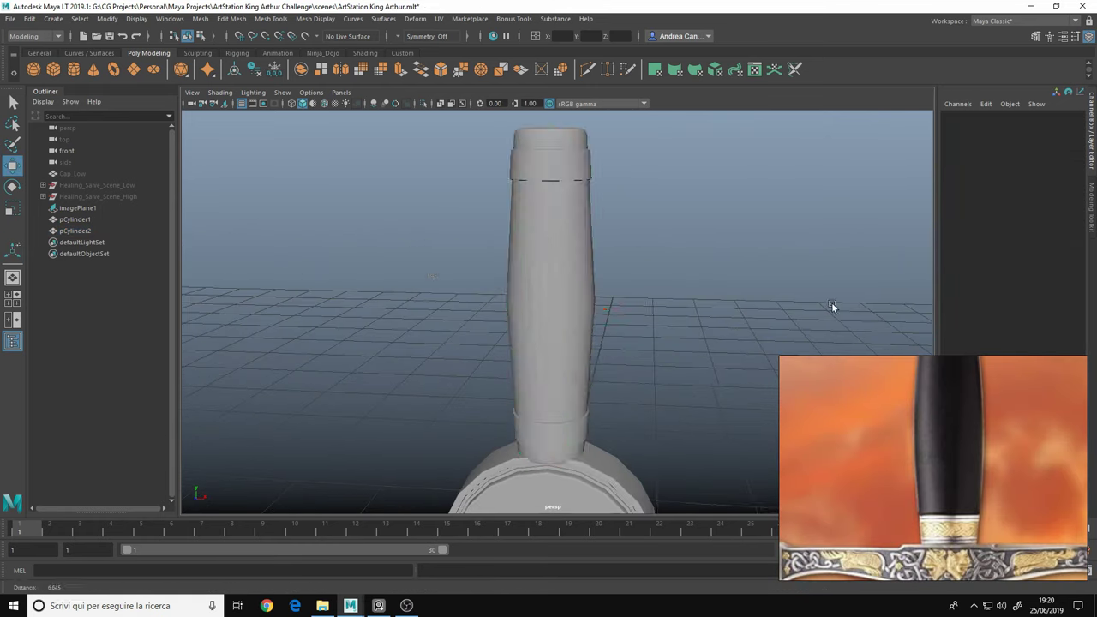
{"action": "key", "text": "w"}
{"action": "scroll", "coordinate": [383, 258], "scroll_direction": "up", "scroll_amount": 4}
{"action": "mouse_move", "coordinate": [382, 253]}
{"action": "left_mouse_down", "text": "alt"}
{"action": "mouse_move", "coordinate": [355, 276]}
{"action": "mouse_move", "coordinate": [498, 402]}
{"action": "left_mouse_up", "text": "alt"}
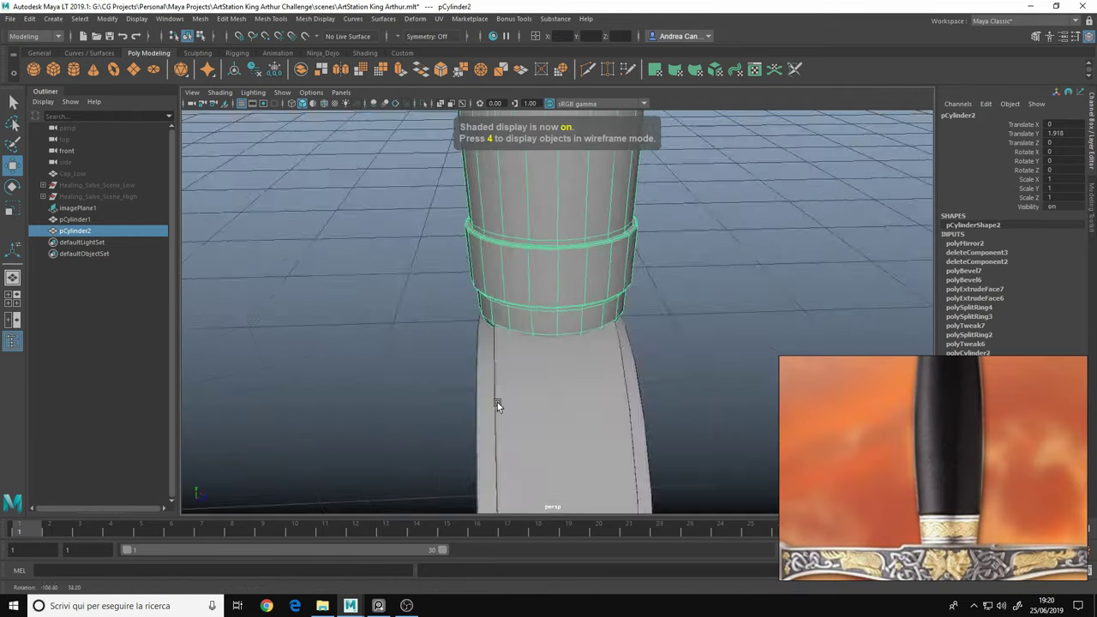
{"action": "scroll", "coordinate": [497, 402], "scroll_direction": "down", "scroll_amount": 3}
Isolate the grip and remove its bottom cap faces
{"action": "left_click_drag", "start_coordinate": [638, 233], "coordinate": [436, 334], "text": "alt"}
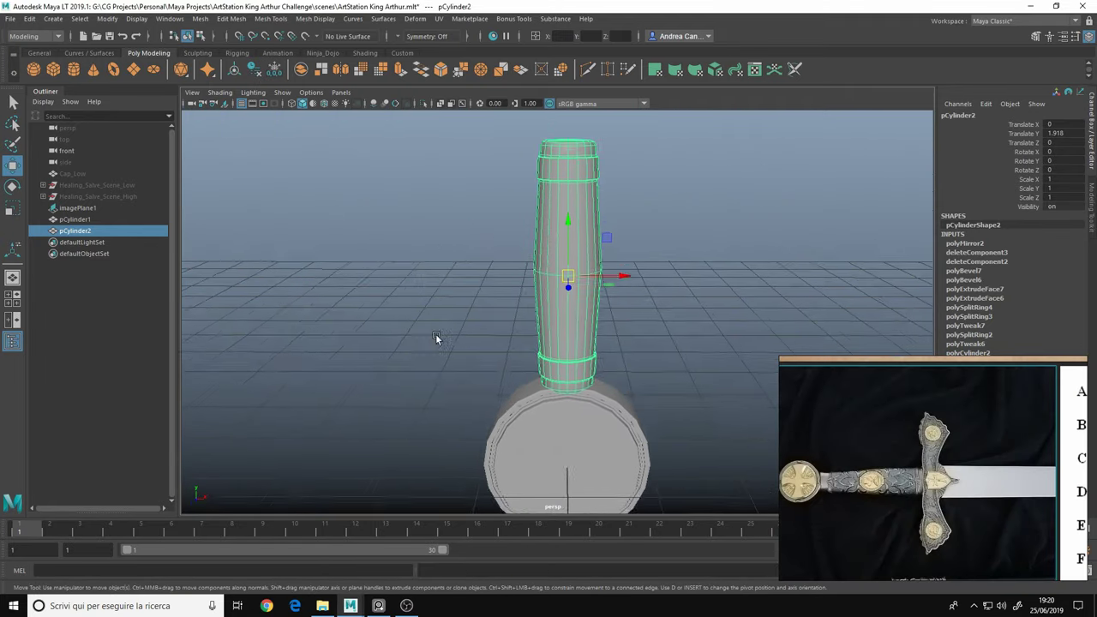
{"action": "scroll", "coordinate": [539, 311], "scroll_direction": "up", "scroll_amount": 5}
{"action": "right_click_drag", "start_coordinate": [299, 245], "coordinate": [336, 326]}
{"action": "key", "text": "ctrl+1"}
{"action": "key", "text": "5"}
{"action": "left_click_drag", "start_coordinate": [336, 326], "coordinate": [505, 235], "text": "alt"}
{"action": "key", "text": "F11"}
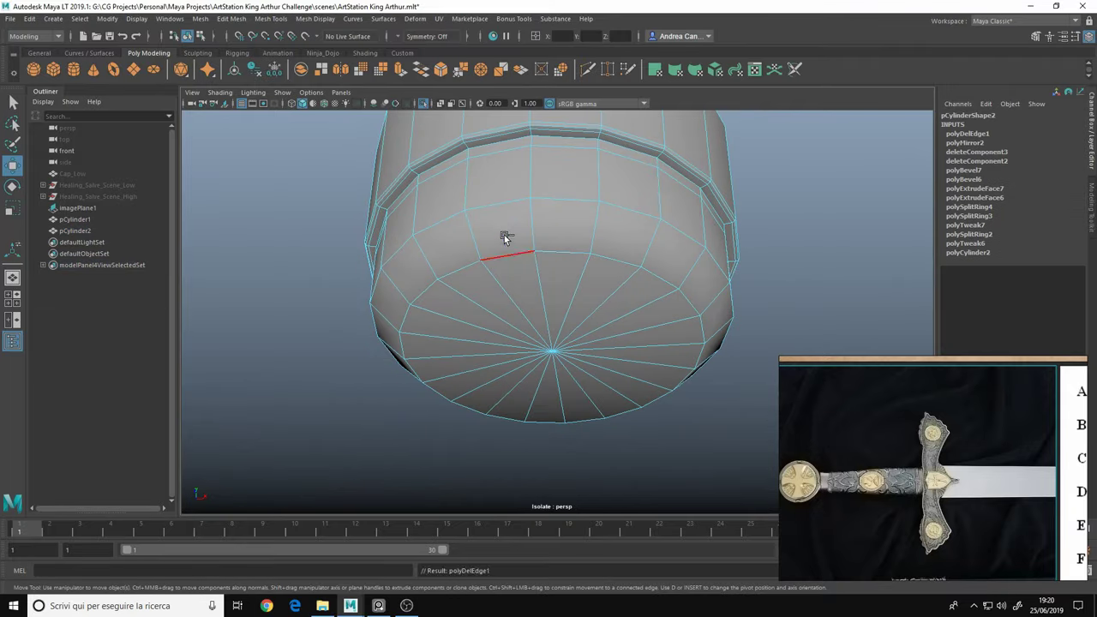
{"action": "left_click", "coordinate": [515, 248]}
{"action": "left_click_drag", "start_coordinate": [551, 287], "coordinate": [421, 378], "text": "alt"}
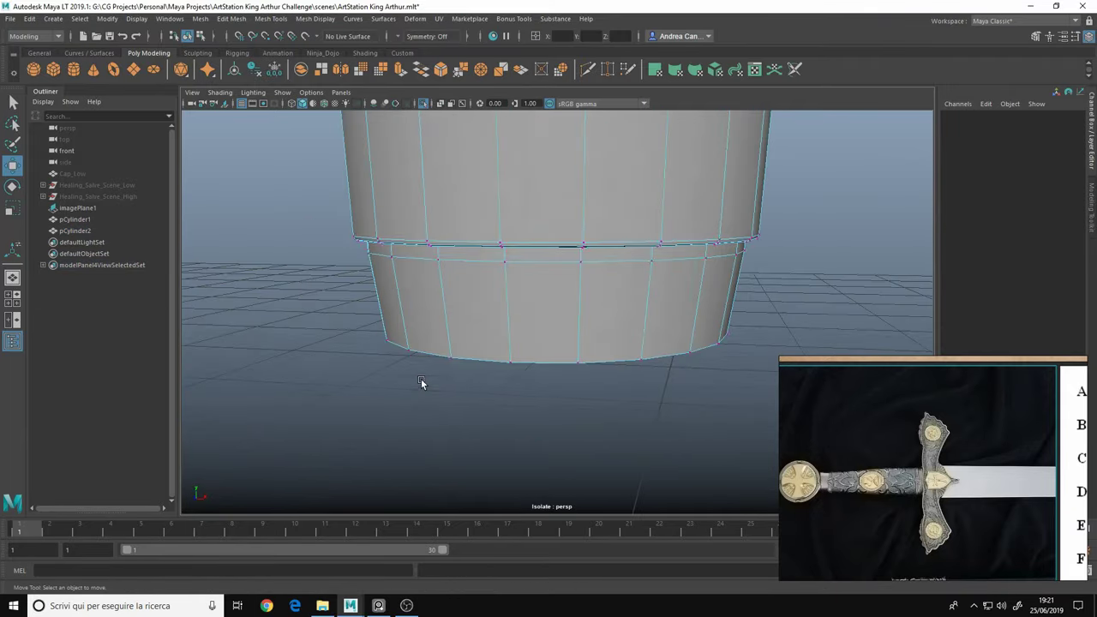
{"action": "key", "text": "4"}
{"action": "key", "text": "5"}
{"action": "key", "text": "ctrl+1"}
{"action": "left_click", "coordinate": [252, 233]}
Scale the bottom vertex ring and extrude the bottom edges into a narrower stepped collar
{"action": "key", "text": "5"}
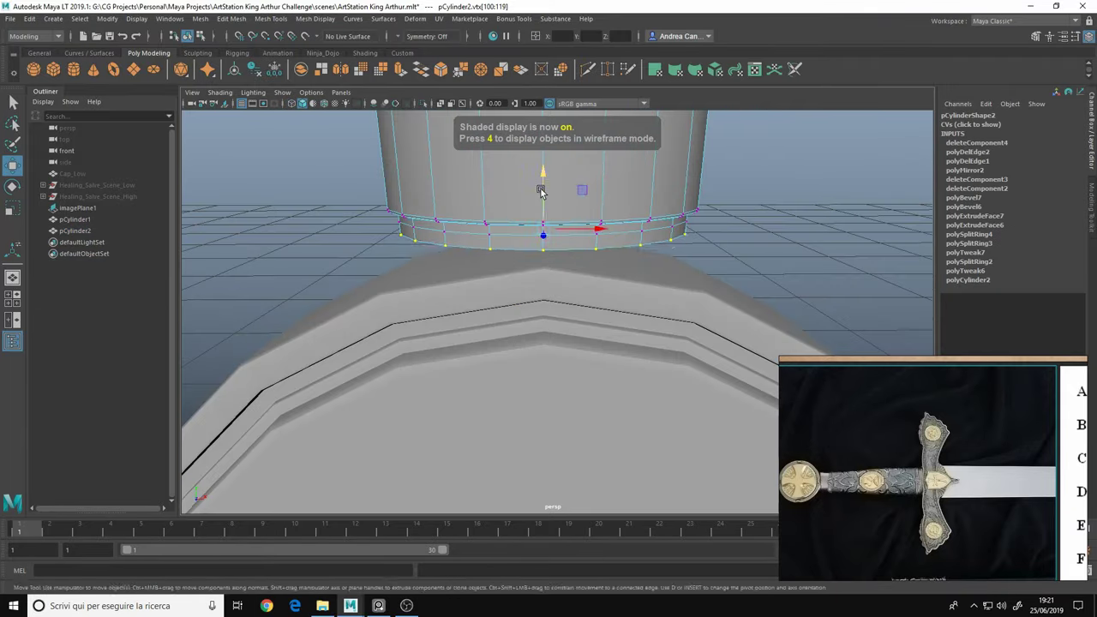
{"action": "key", "text": "r"}
{"action": "key", "text": "space"}
{"action": "key", "text": "space"}
{"action": "key", "text": "w"}
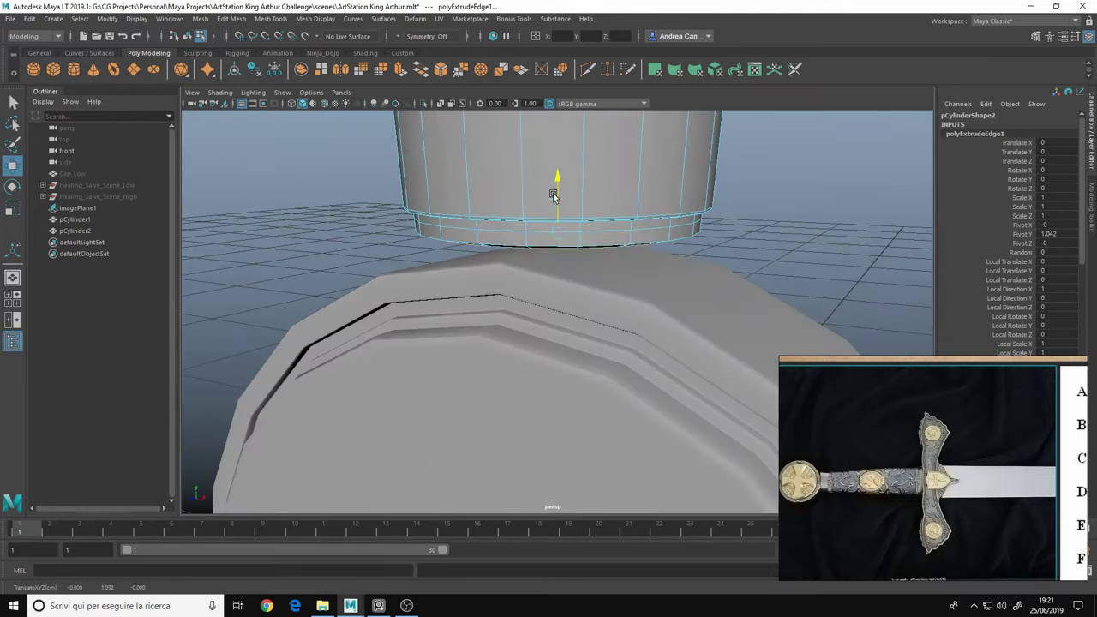
{"action": "key", "text": "ctrl+e"}
{"action": "left_click_drag", "start_coordinate": [495, 307], "coordinate": [439, 352], "text": "alt"}
{"action": "key", "text": "4"}
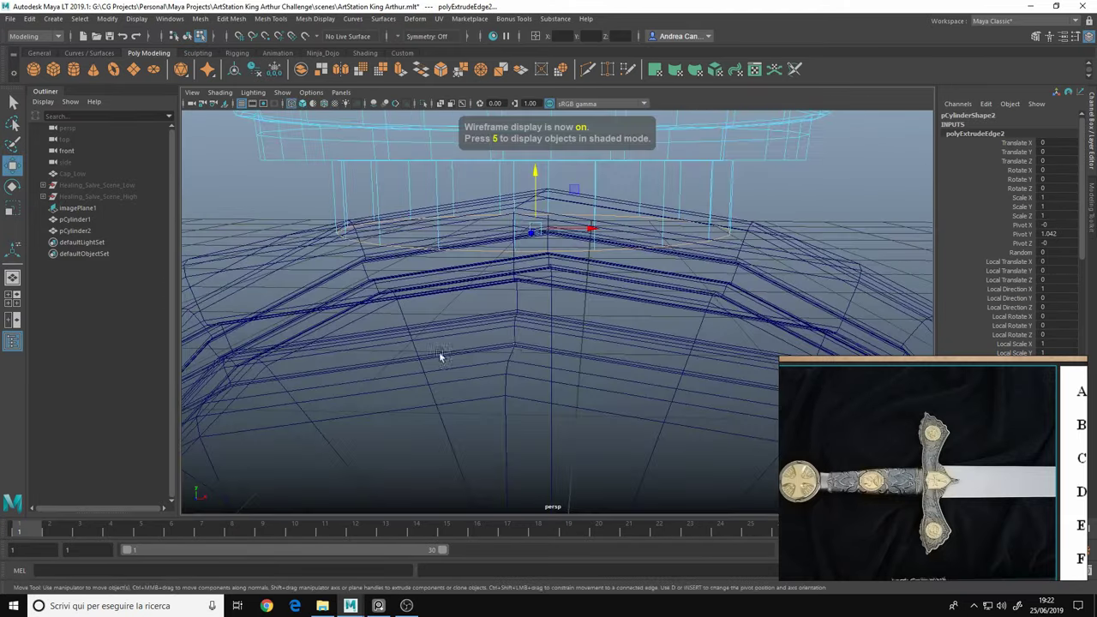
{"action": "key", "text": "5"}
{"action": "left_click_drag", "start_coordinate": [343, 326], "coordinate": [377, 278], "text": "alt"}
{"action": "right_click_drag", "start_coordinate": [377, 278], "coordinate": [302, 255], "text": "alt"}
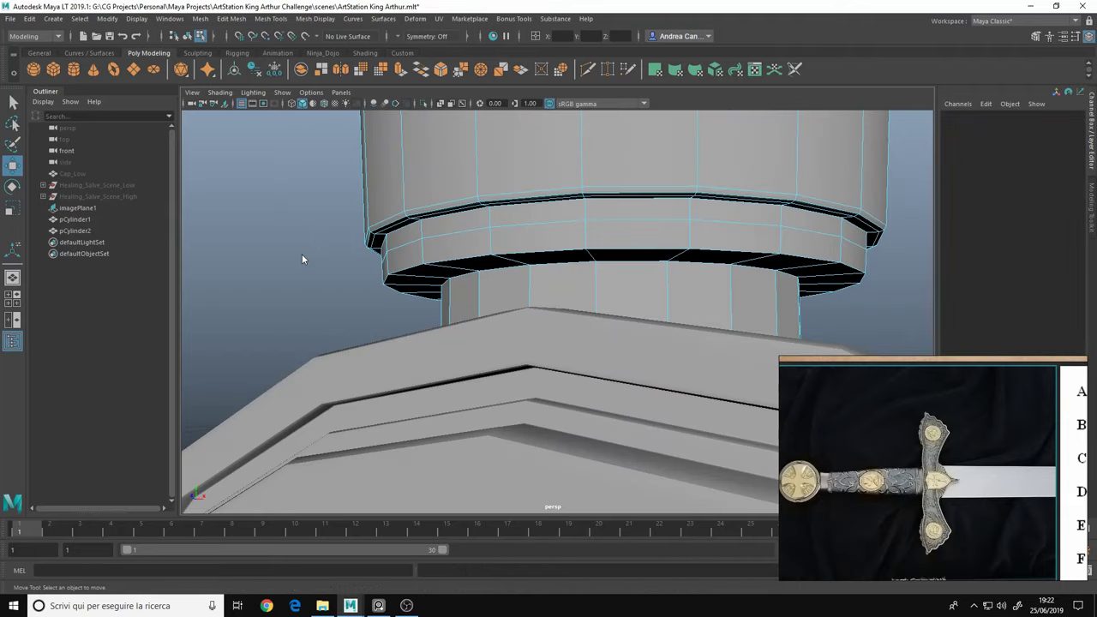
{"action": "mouse_move", "coordinate": [302, 255]}
{"action": "left_mouse_down", "text": "alt"}
{"action": "mouse_move", "coordinate": [716, 252]}
{"action": "mouse_move", "coordinate": [437, 254]}
{"action": "left_mouse_up", "text": "alt"}
{"action": "key", "text": "F8"}
Duplicate the grip's middle band of faces as a separate sleeve piece
{"action": "key", "text": "4"}
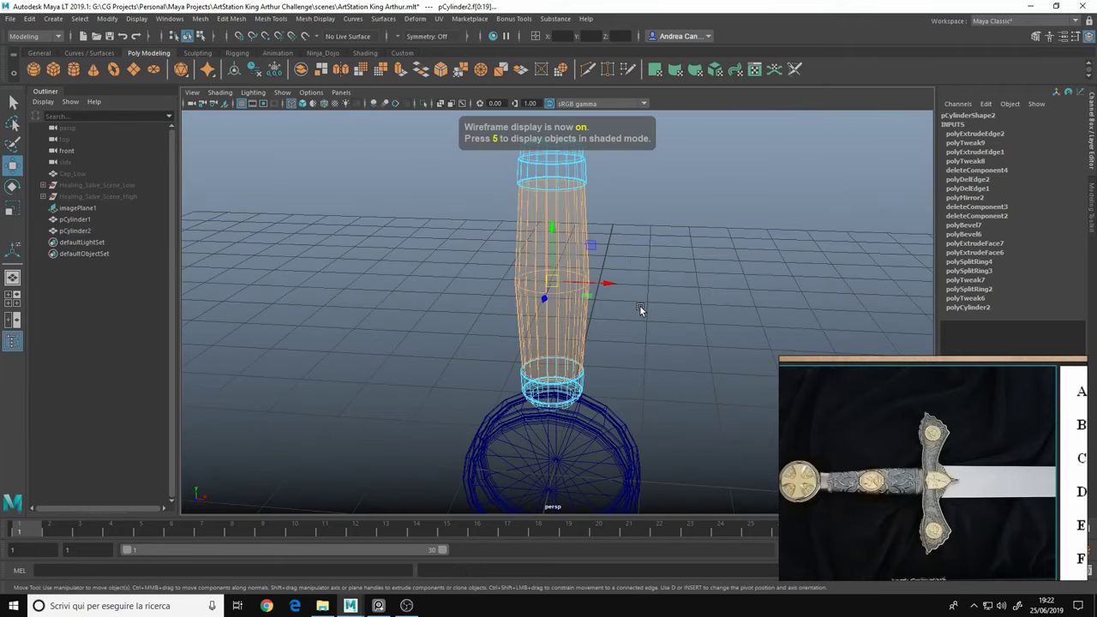
{"action": "key", "text": "5"}
{"action": "mouse_move", "coordinate": [640, 305]}
{"action": "left_mouse_down", "text": "alt"}
{"action": "mouse_move", "coordinate": [503, 321]}
{"action": "mouse_move", "coordinate": [440, 248]}
{"action": "left_mouse_up", "text": "alt"}
{"action": "key", "text": "space"}
{"action": "left_click", "coordinate": [316, 248]}
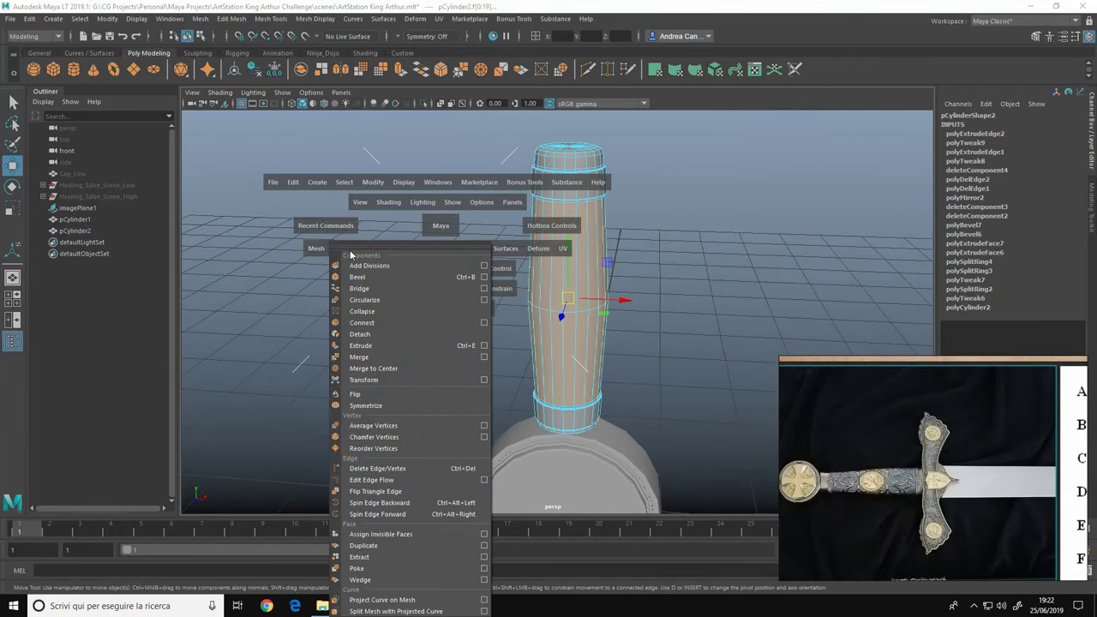
{"action": "left_click", "coordinate": [382, 546]}
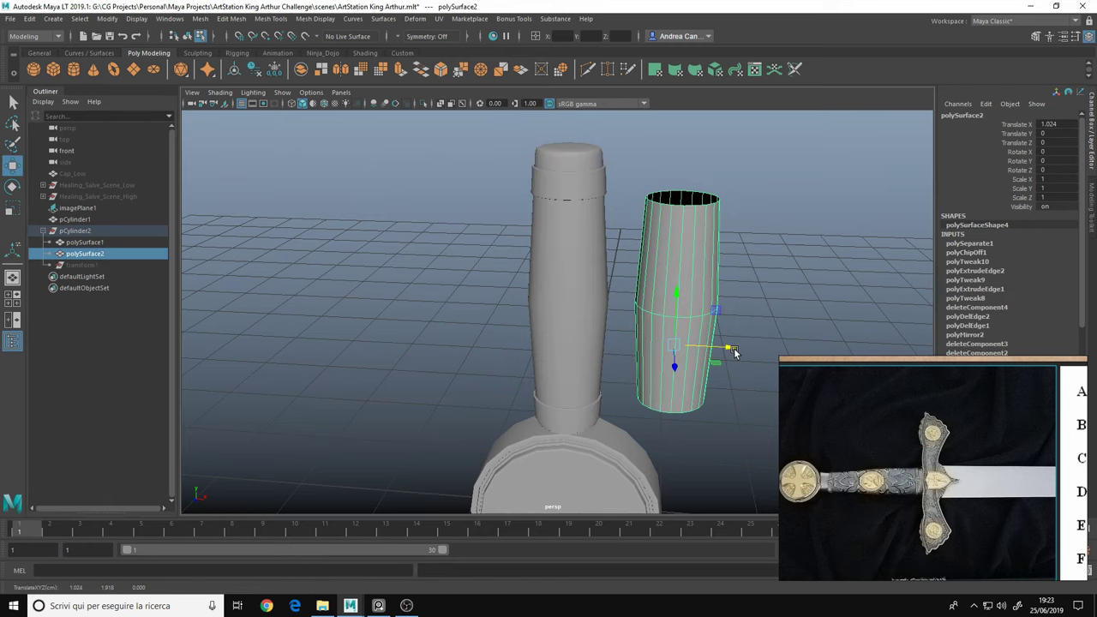
Hide the cylinders and remaining handle parts with Ctrl+H
{"action": "left_click", "coordinate": [90, 239], "text": "ctrl"}
{"action": "left_click", "coordinate": [478, 281]}
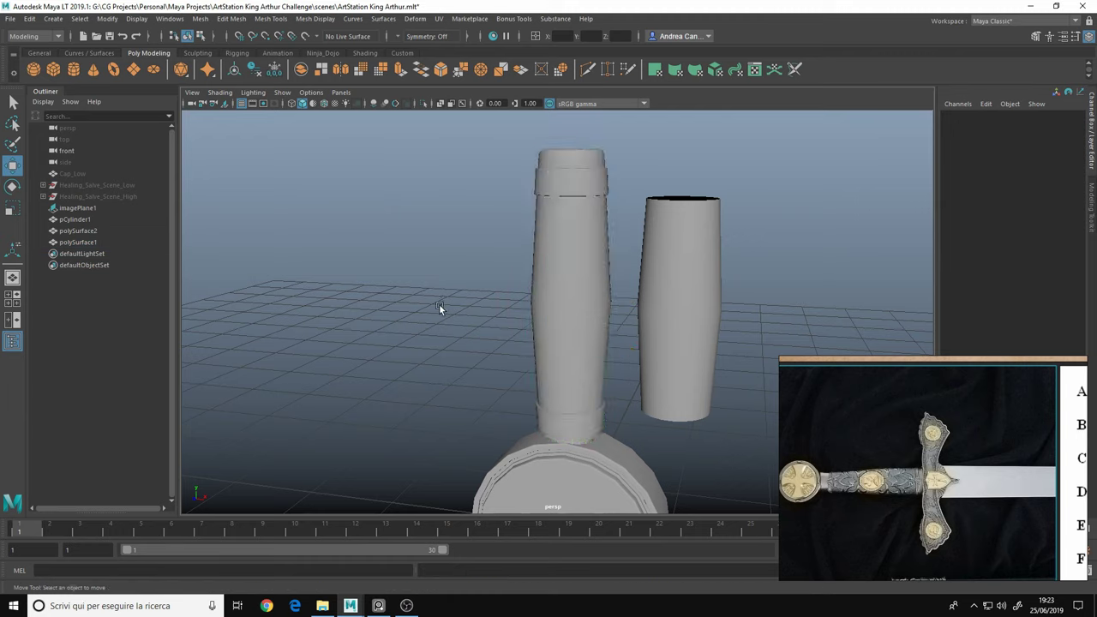
{"action": "left_click", "coordinate": [443, 360]}
{"action": "key", "text": "ctrl+h"}
{"action": "scroll", "coordinate": [423, 314], "scroll_direction": "down", "scroll_amount": 3}
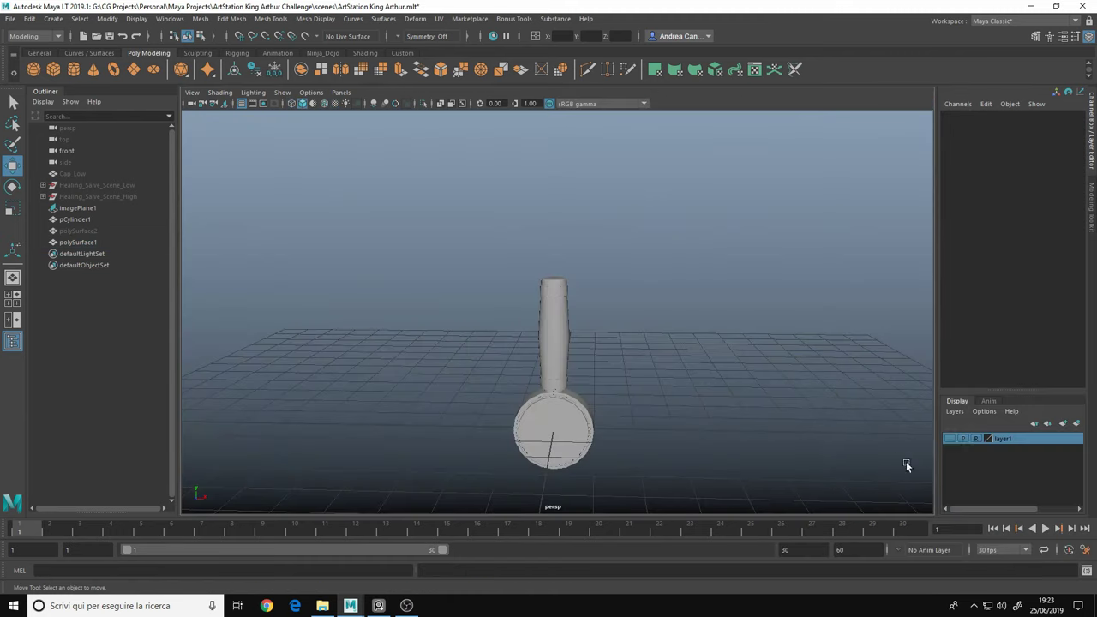
{"action": "left_click_drag", "start_coordinate": [515, 196], "coordinate": [643, 356]}
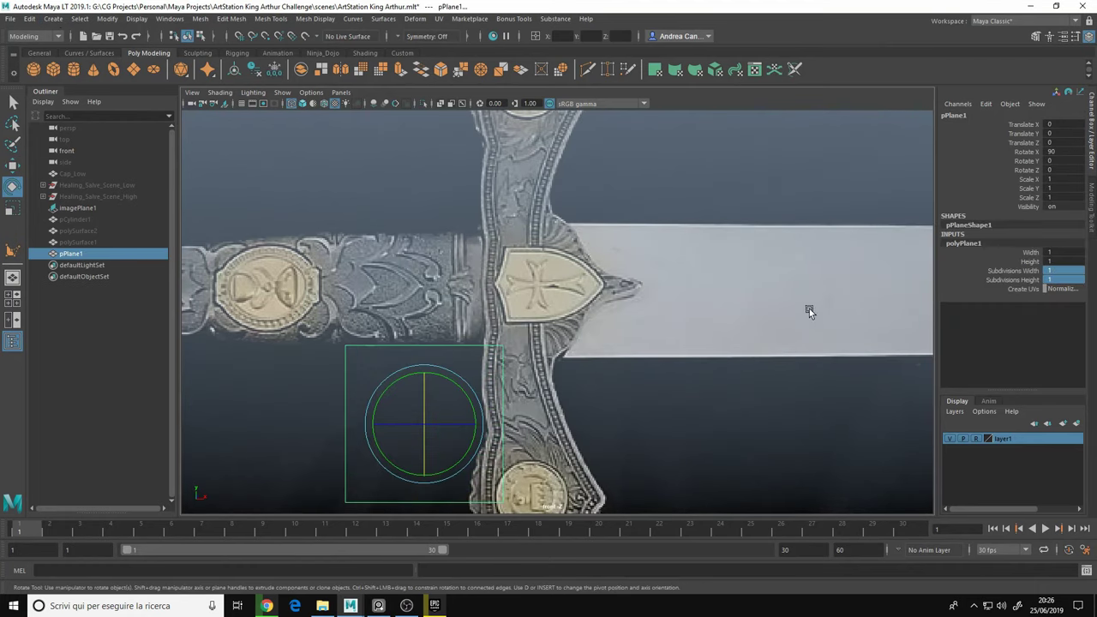
Position the plane over the guard's centre and extrude two edge rows up the arm
{"action": "key", "text": "w"}
{"action": "middle_click_drag", "start_coordinate": [810, 311], "coordinate": [646, 289], "text": "alt"}
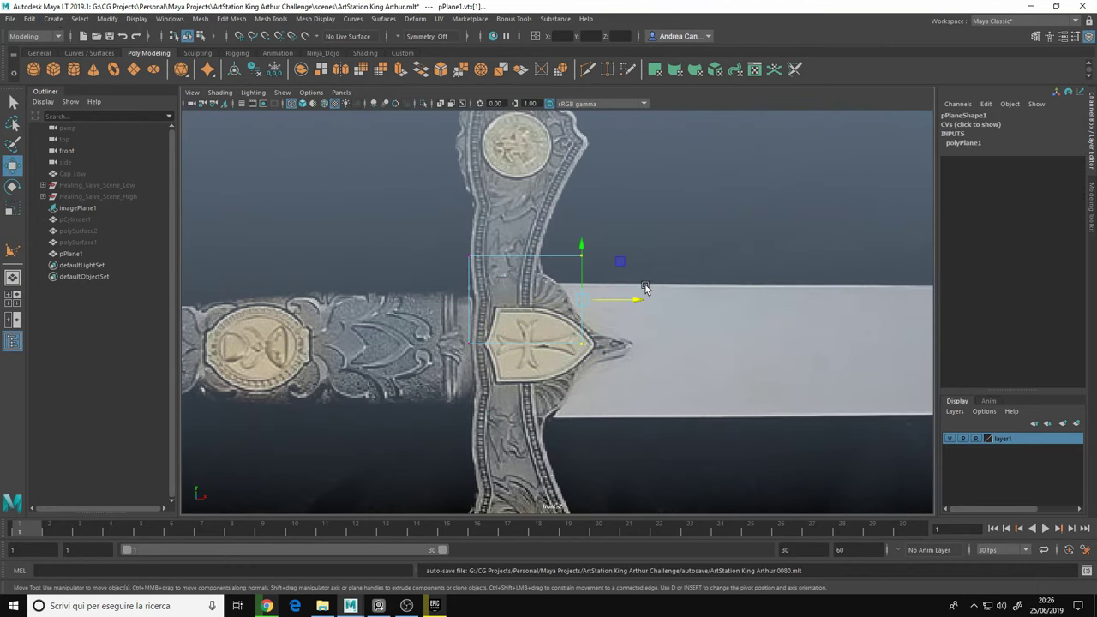
{"action": "middle_click_drag", "start_coordinate": [450, 249], "coordinate": [469, 309], "text": "alt"}
{"action": "scroll", "coordinate": [529, 301], "scroll_direction": "up", "scroll_amount": 2}
{"action": "key", "text": "ctrl+e"}
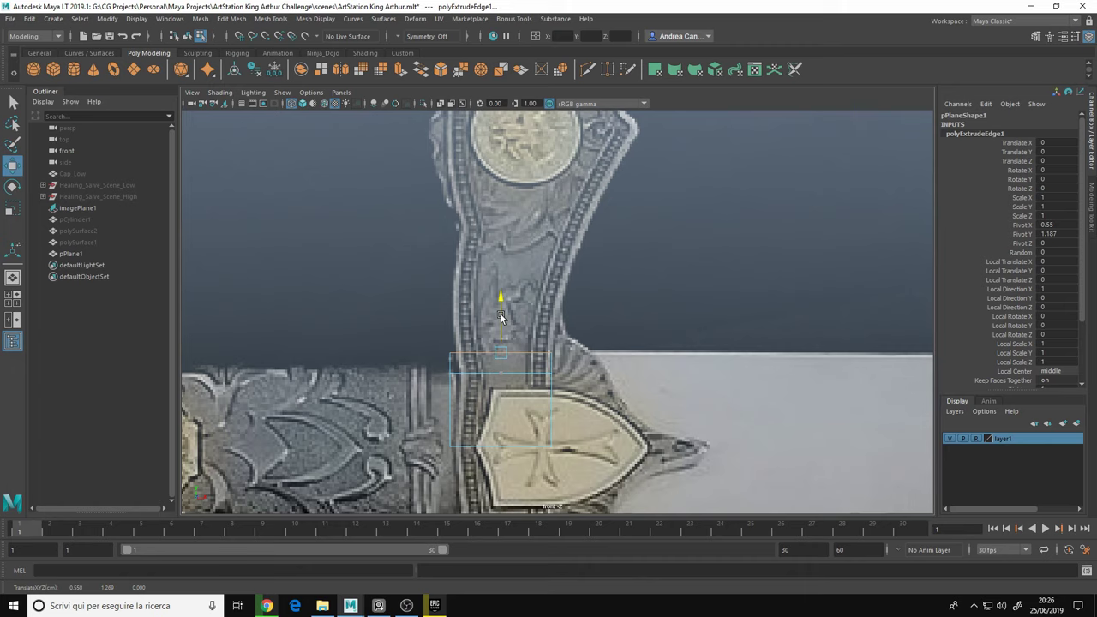
{"action": "left_click_drag", "start_coordinate": [501, 280], "coordinate": [403, 314]}
{"action": "key", "text": "ctrl+e"}
{"action": "middle_click_drag", "start_coordinate": [403, 314], "coordinate": [457, 297], "text": "alt"}
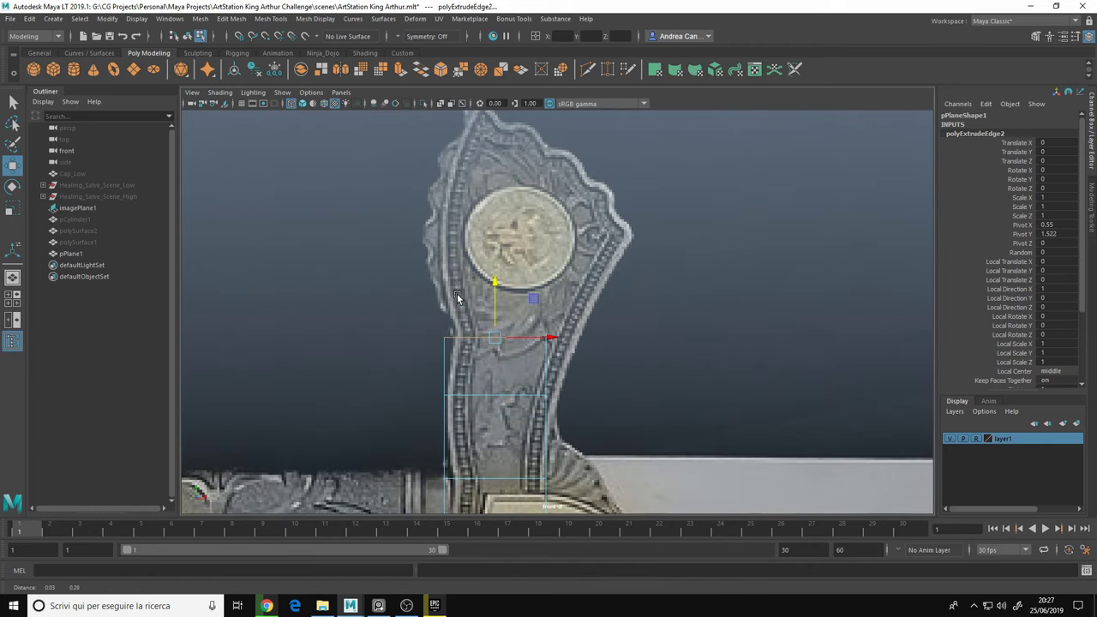
{"action": "left_click", "coordinate": [562, 310]}
{"action": "mouse_move", "coordinate": [431, 336]}
{"action": "middle_mouse_down", "text": "alt"}
{"action": "mouse_move", "coordinate": [428, 246]}
{"action": "mouse_move", "coordinate": [515, 311]}
{"action": "middle_mouse_up", "text": "alt"}
Extrude further edge rows and drag the corner vertices onto the guard outline
{"action": "key", "text": "ctrl+e"}
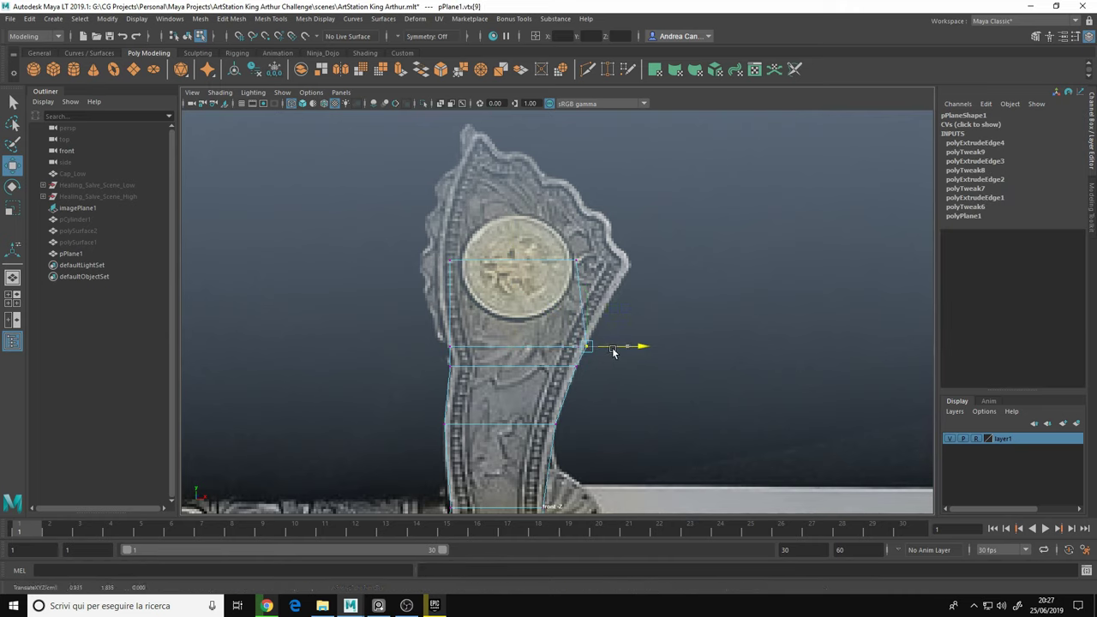
{"action": "key", "text": "ctrl+e"}
{"action": "middle_click_drag", "start_coordinate": [669, 265], "coordinate": [666, 326], "text": "alt"}
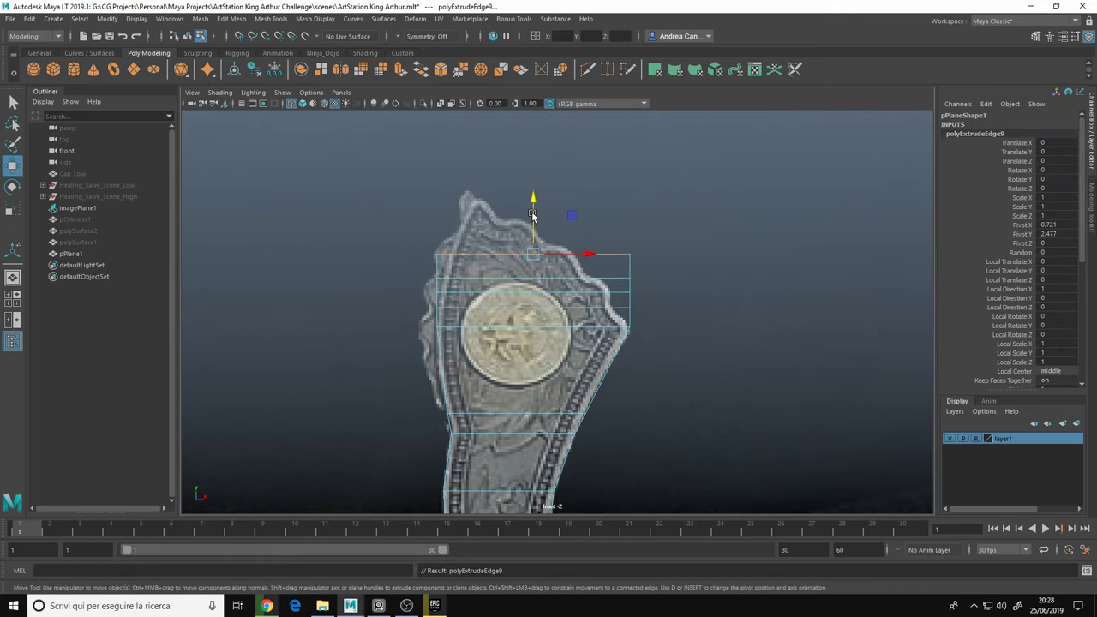
{"action": "scroll", "coordinate": [742, 363], "scroll_direction": "up", "scroll_amount": 4}
{"action": "left_click", "coordinate": [641, 285]}
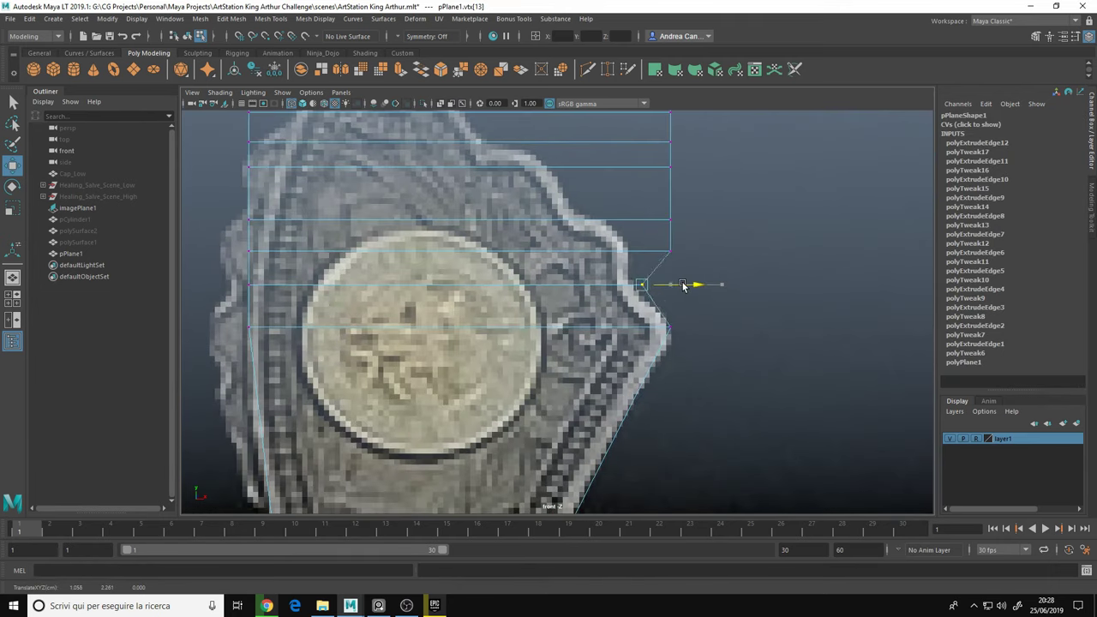
{"action": "left_click", "coordinate": [669, 221]}
{"action": "left_click_drag", "start_coordinate": [704, 222], "coordinate": [640, 221]}
{"action": "middle_click_drag", "start_coordinate": [725, 167], "coordinate": [762, 264], "text": "alt"}
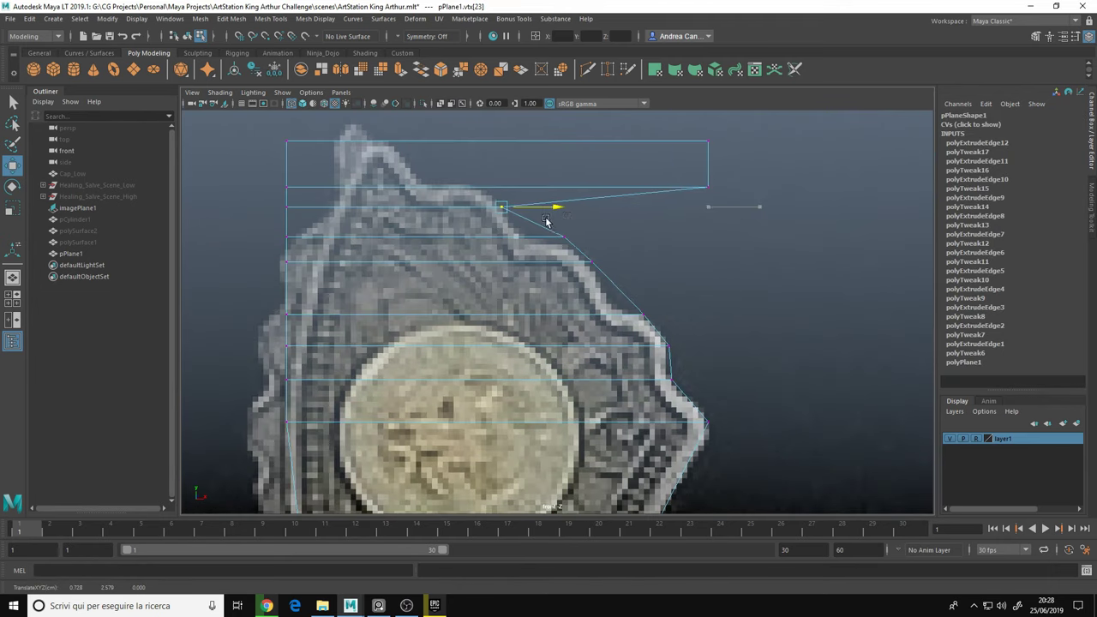
{"action": "left_click_drag", "start_coordinate": [526, 149], "coordinate": [412, 150]}
{"action": "middle_click_drag", "start_coordinate": [412, 149], "coordinate": [353, 223], "text": "alt"}
{"action": "left_click", "coordinate": [384, 288]}
{"action": "scroll", "coordinate": [386, 285], "scroll_direction": "down", "scroll_amount": 2}
{"action": "left_click_drag", "start_coordinate": [496, 275], "coordinate": [517, 276]}
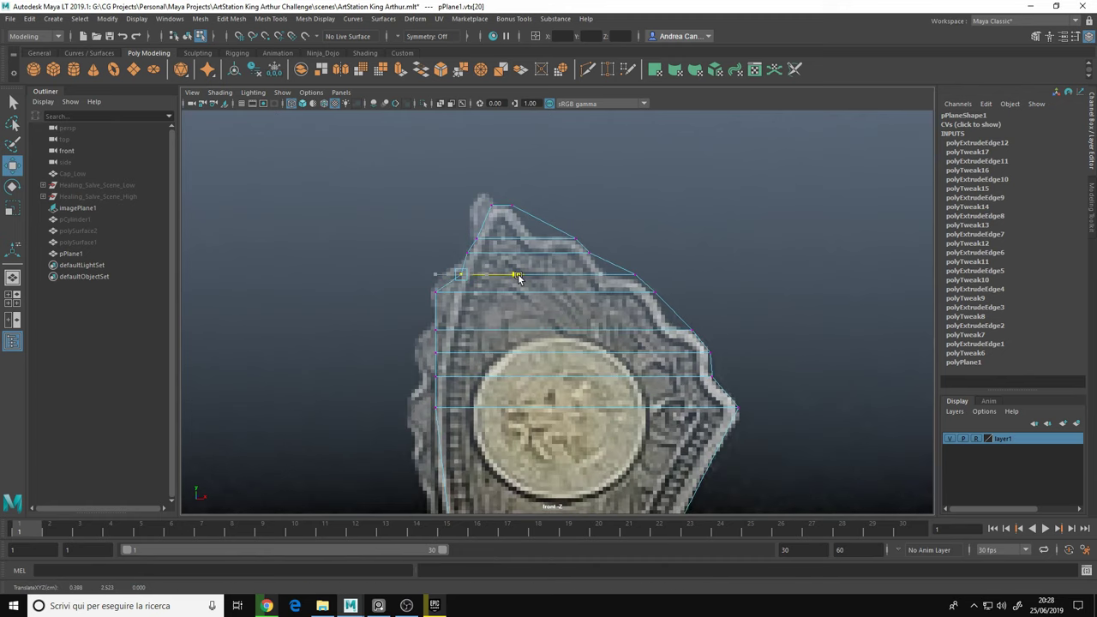
Split edge rings to add loops across the shape, fitting their vertices to the outline
{"action": "middle_click_drag", "start_coordinate": [486, 298], "coordinate": [456, 259], "text": "alt"}
{"action": "middle_click_drag", "start_coordinate": [380, 409], "coordinate": [369, 233], "text": "alt"}
{"action": "right_click_drag", "start_coordinate": [343, 257], "coordinate": [322, 253], "text": "shift"}
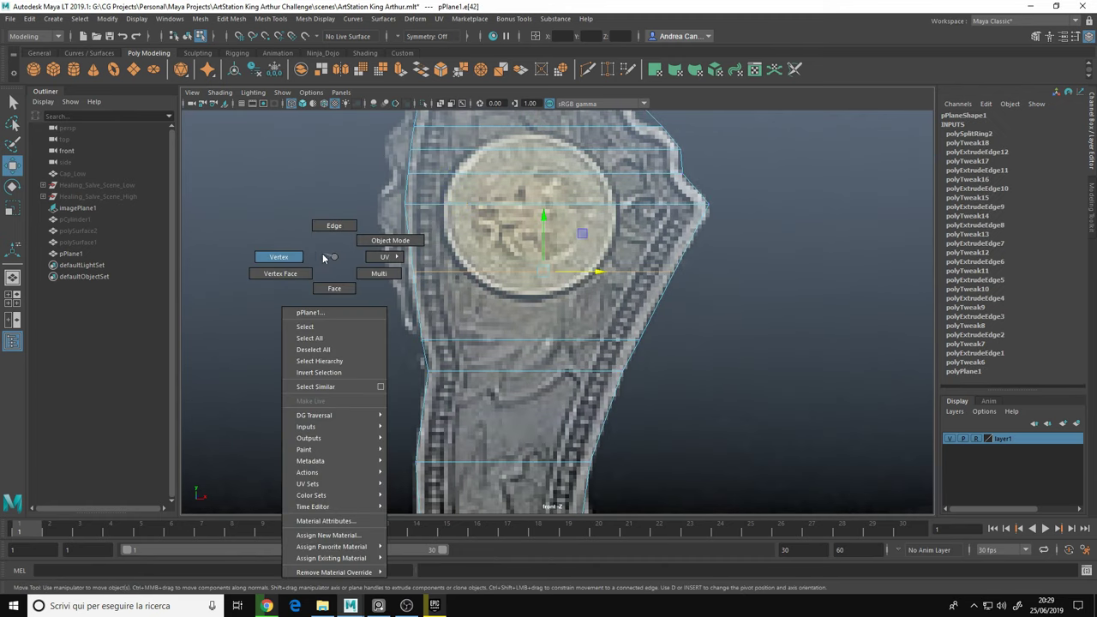
{"action": "left_click", "coordinate": [396, 270]}
{"action": "mouse_move", "coordinate": [470, 356]}
{"action": "middle_mouse_down", "text": "alt"}
{"action": "mouse_move", "coordinate": [486, 275]}
{"action": "mouse_move", "coordinate": [682, 288]}
{"action": "mouse_move", "coordinate": [421, 289]}
{"action": "middle_mouse_up", "text": "alt"}
{"action": "scroll", "coordinate": [467, 274], "scroll_direction": "up", "scroll_amount": 2}
{"action": "left_click", "coordinate": [372, 258]}
{"action": "left_click", "coordinate": [472, 289]}
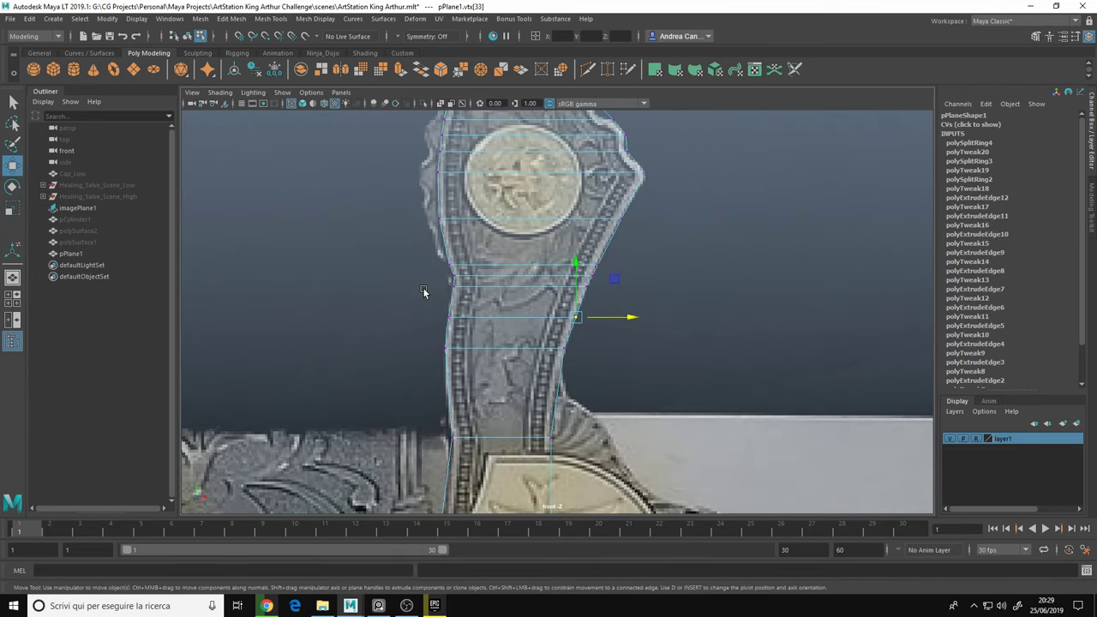
{"action": "left_click", "coordinate": [417, 291]}
{"action": "right_click_drag", "start_coordinate": [258, 274], "coordinate": [346, 307], "text": "shift"}
{"action": "scroll", "coordinate": [602, 331], "scroll_direction": "down", "scroll_amount": 3}
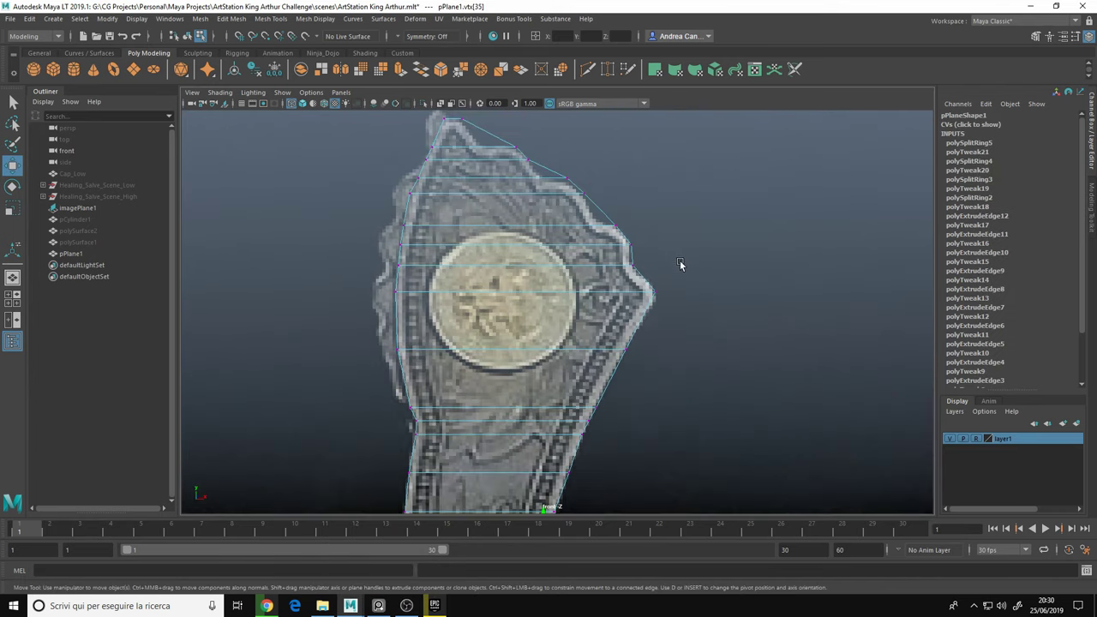
{"action": "right_click_drag", "start_coordinate": [642, 257], "coordinate": [686, 230], "text": "shift"}
{"action": "left_click", "coordinate": [634, 272]}
Add a final loop and align the vertices near the arm's tip with the outline
{"action": "key", "text": "F10"}
{"action": "left_click", "coordinate": [642, 220]}
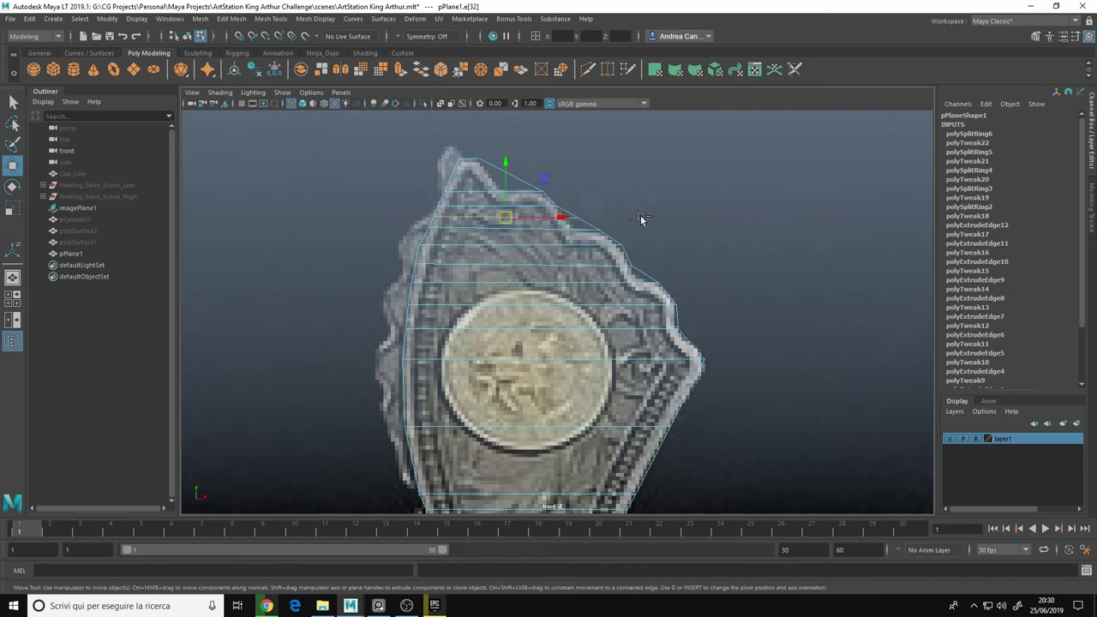
{"action": "middle_click_drag", "start_coordinate": [519, 189], "coordinate": [546, 233], "text": "alt"}
{"action": "left_click", "coordinate": [519, 230]}
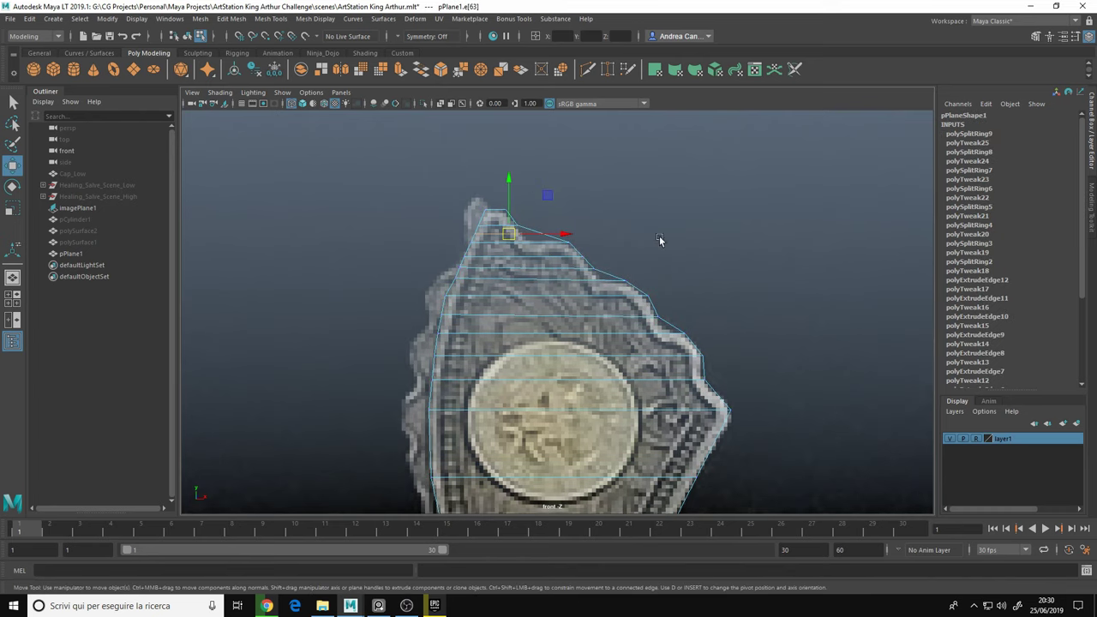
{"action": "left_click_drag", "start_coordinate": [707, 367], "coordinate": [729, 368]}
{"action": "scroll", "coordinate": [697, 326], "scroll_direction": "up", "scroll_amount": 2}
{"action": "left_click", "coordinate": [618, 261]}
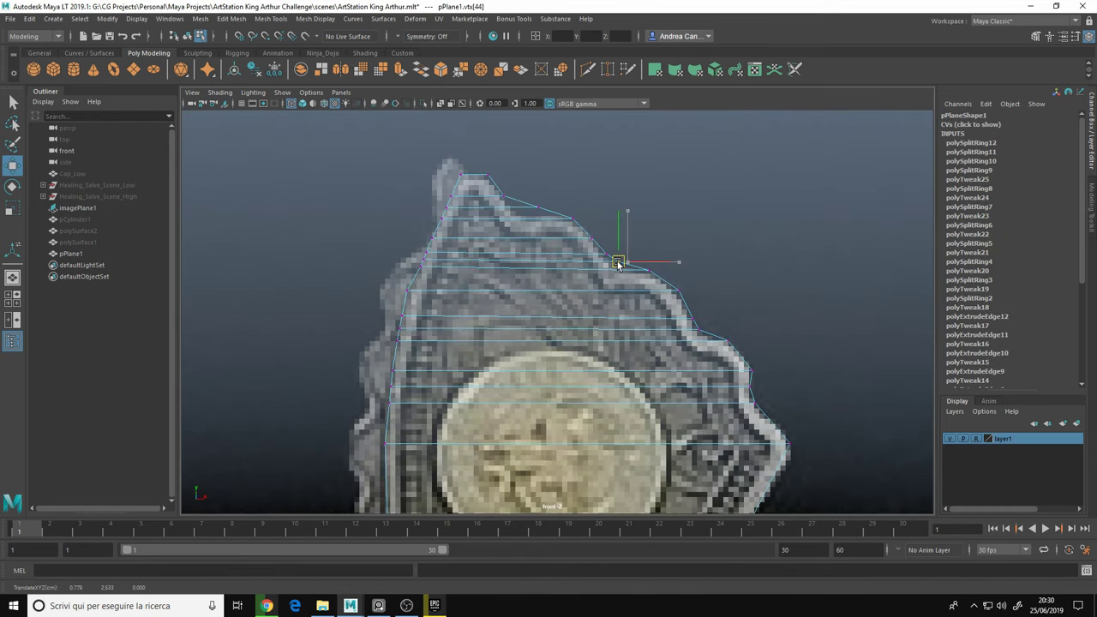
{"action": "scroll", "coordinate": [529, 304], "scroll_direction": "down", "scroll_amount": 3}
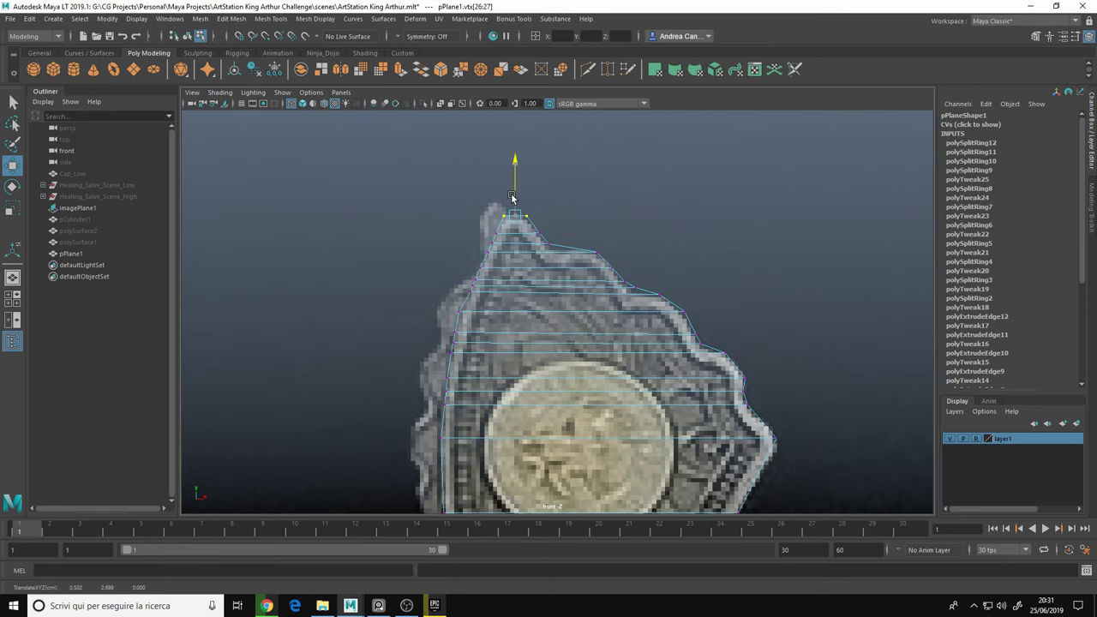
{"action": "scroll", "coordinate": [514, 257], "scroll_direction": "down", "scroll_amount": 2}
{"action": "key", "text": "F8"}
{"action": "key", "text": "space"}
{"action": "key", "text": "space"}
Slide the top edge into place and raise the arm's top vertex into a peak
{"action": "left_click", "coordinate": [522, 274]}
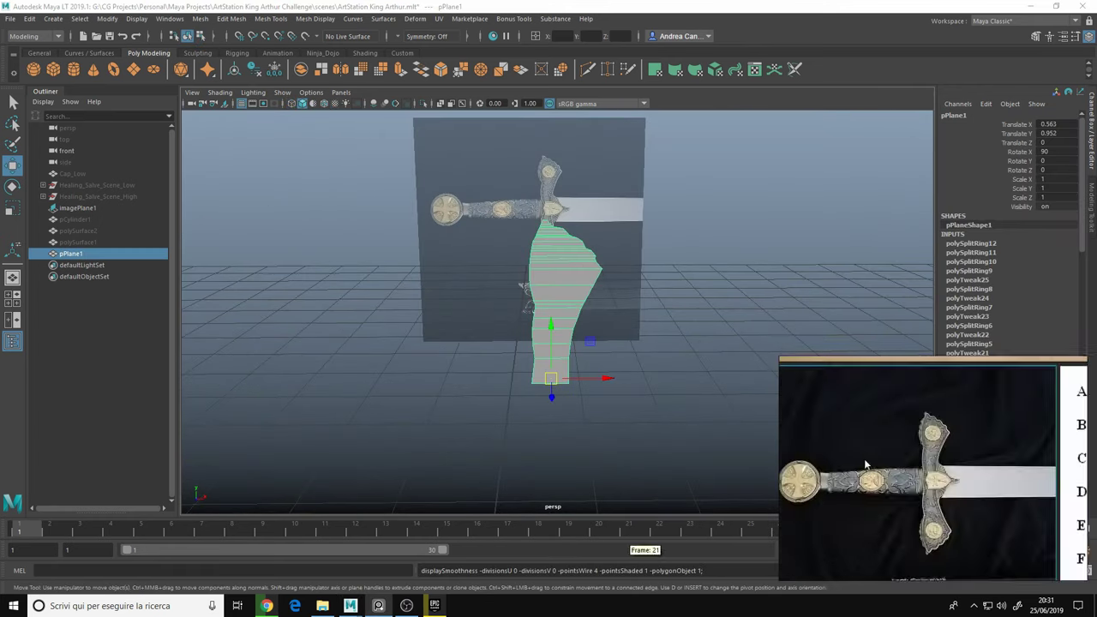
{"action": "scroll", "coordinate": [521, 283], "scroll_direction": "up", "scroll_amount": 3}
{"action": "left_click", "coordinate": [738, 313]}
{"action": "left_click", "coordinate": [469, 237]}
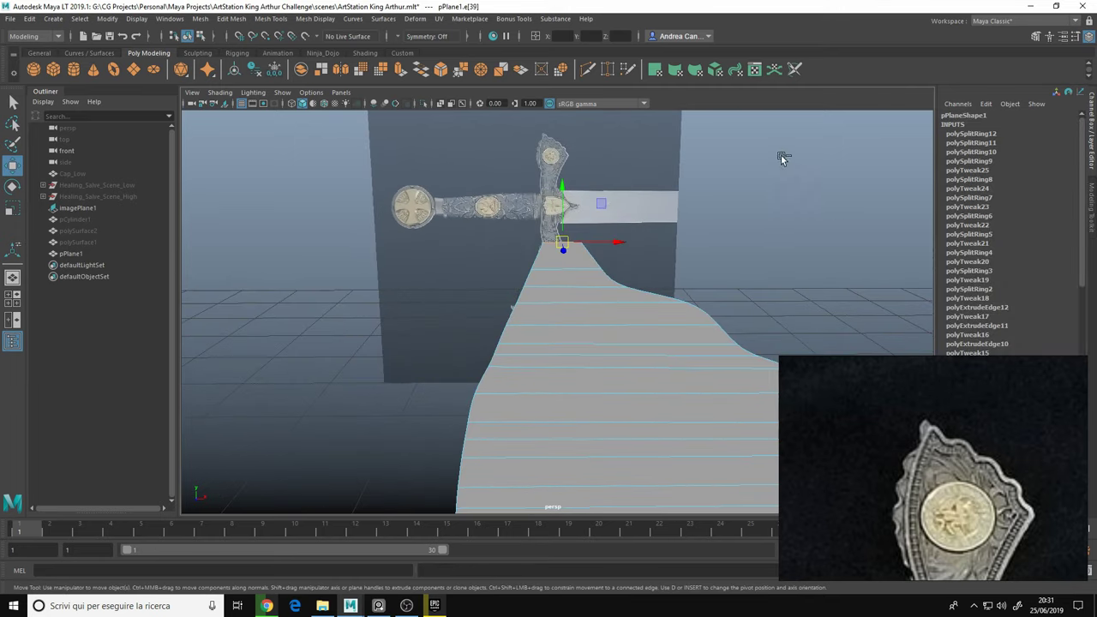
{"action": "middle_click_drag", "start_coordinate": [781, 155], "coordinate": [698, 264]}
{"action": "key", "text": "F9"}
{"action": "left_click_drag", "start_coordinate": [517, 269], "coordinate": [512, 211]}
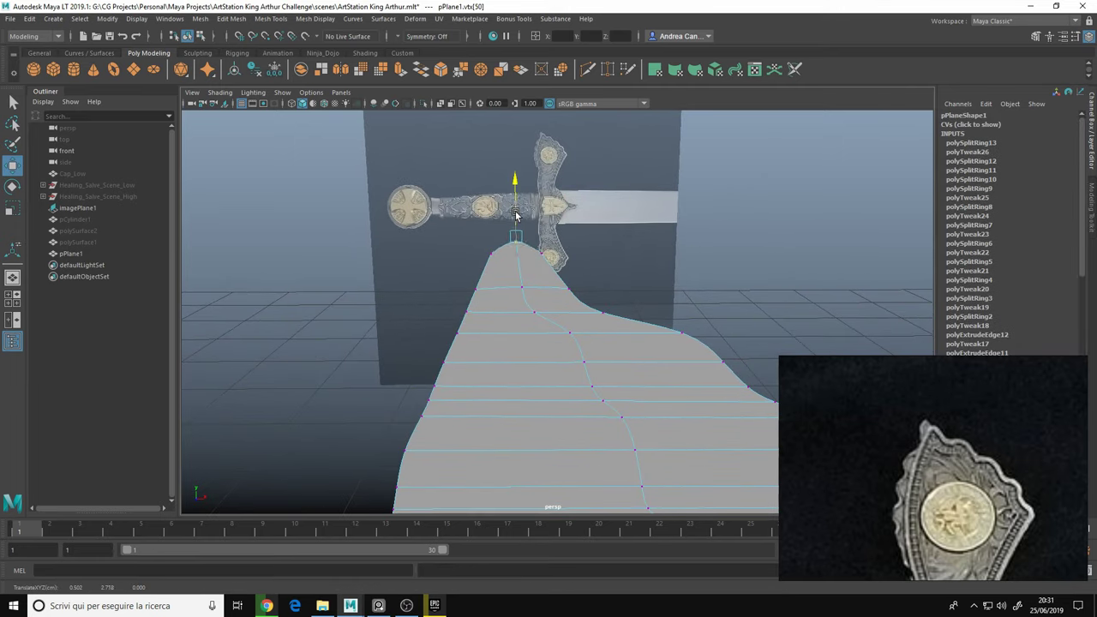
{"action": "scroll", "coordinate": [593, 374], "scroll_direction": "down", "scroll_amount": 3}
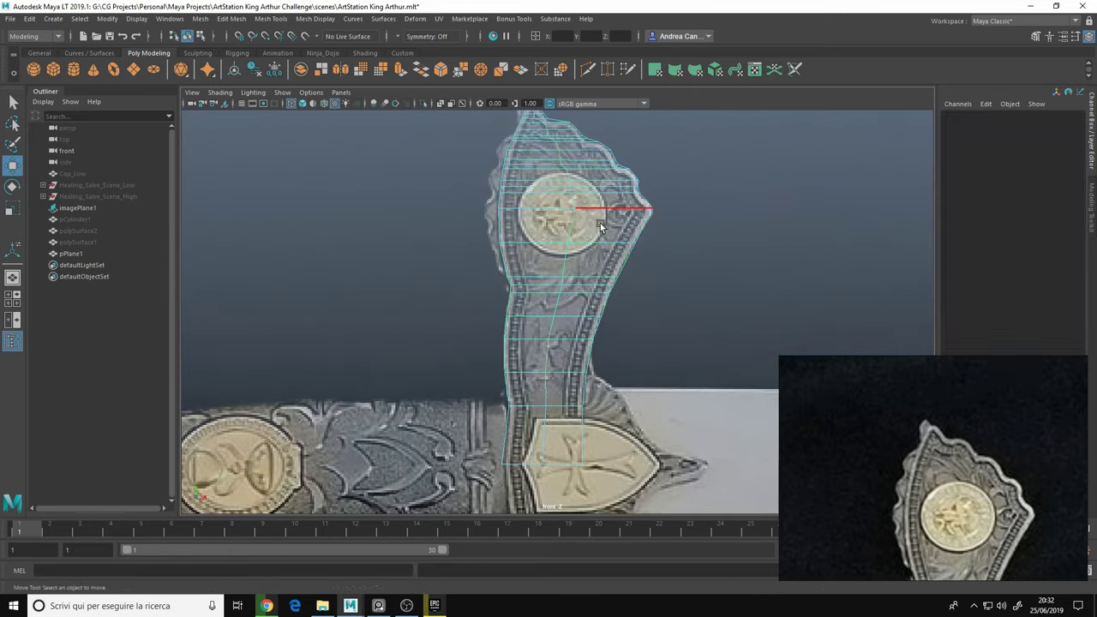
Select all of the guard arm's faces and extrude them to add thickness
{"action": "key", "text": "r"}
{"action": "right_click_drag", "start_coordinate": [700, 196], "coordinate": [701, 215]}
{"action": "left_click_drag", "start_coordinate": [448, 130], "coordinate": [698, 476]}
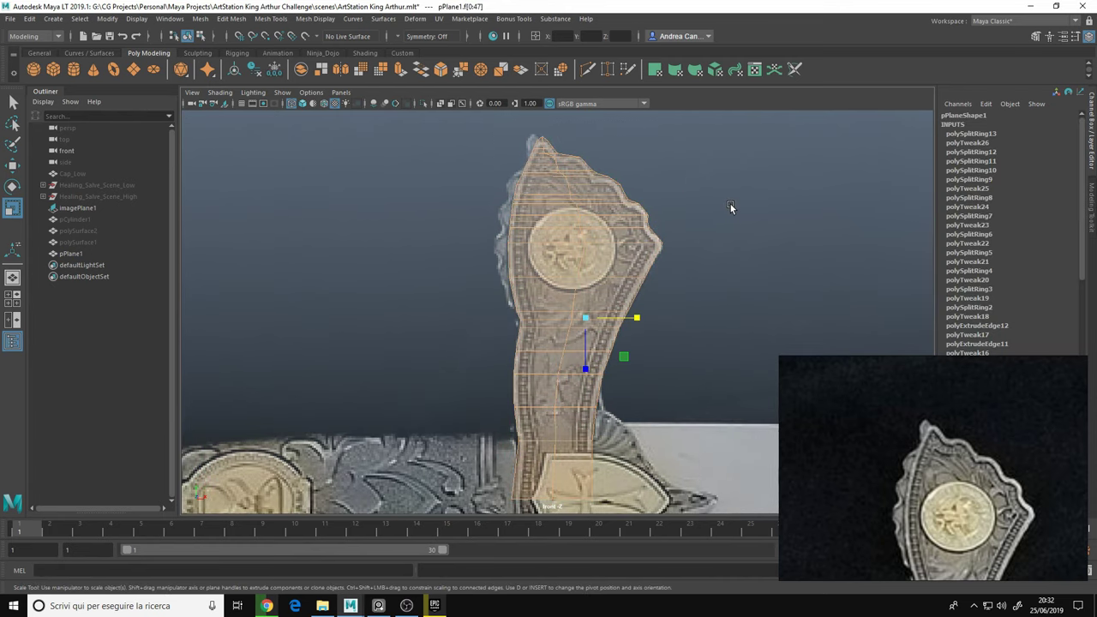
{"action": "key", "text": "ctrl+e"}
{"action": "mouse_move", "coordinate": [582, 320]}
{"action": "left_mouse_down", "text": "alt"}
{"action": "mouse_move", "coordinate": [490, 252]}
{"action": "mouse_move", "coordinate": [463, 271]}
{"action": "mouse_move", "coordinate": [469, 307]}
{"action": "mouse_move", "coordinate": [344, 250]}
{"action": "mouse_move", "coordinate": [465, 238]}
{"action": "mouse_move", "coordinate": [414, 248]}
{"action": "left_mouse_up", "text": "alt"}
{"action": "key", "text": "r"}
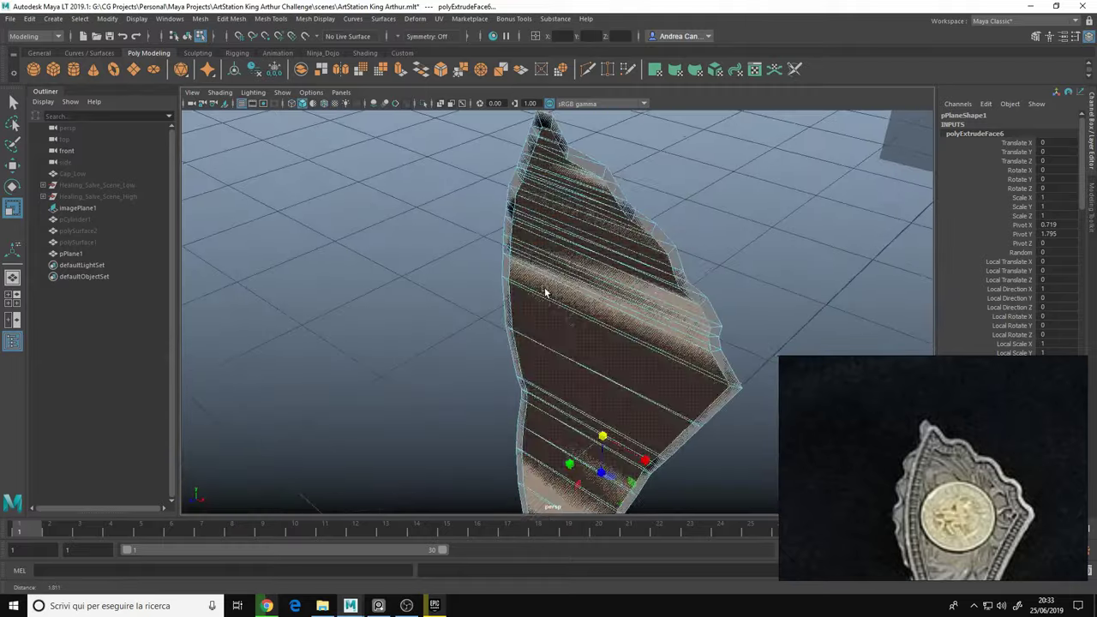
{"action": "left_click_drag", "start_coordinate": [552, 367], "coordinate": [440, 335], "text": "alt"}
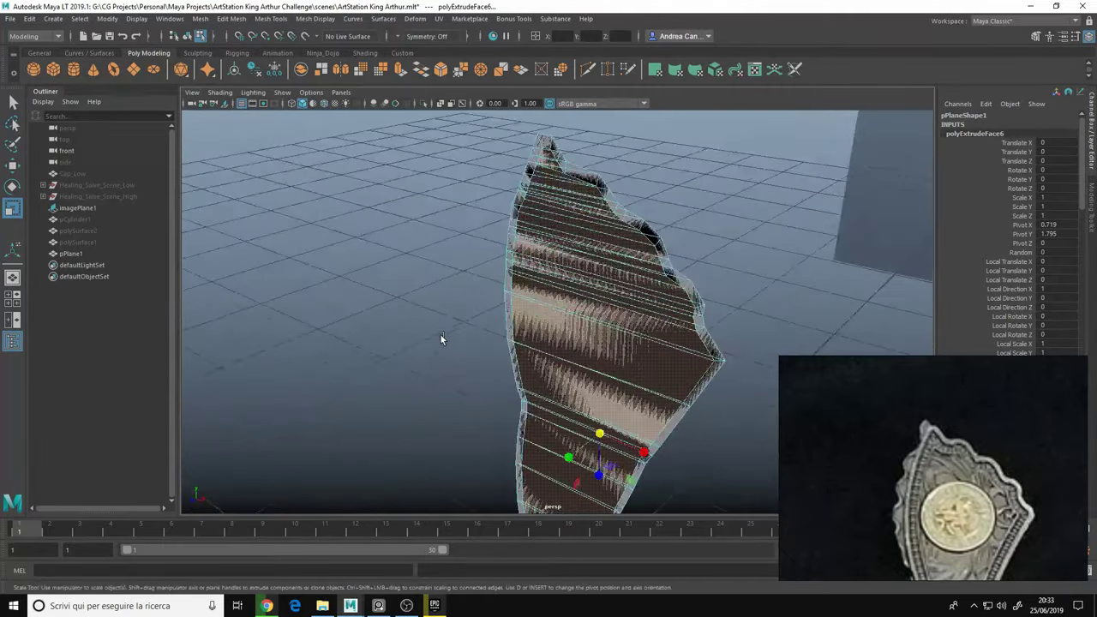
{"action": "key", "text": "w"}
{"action": "left_click", "coordinate": [372, 289]}
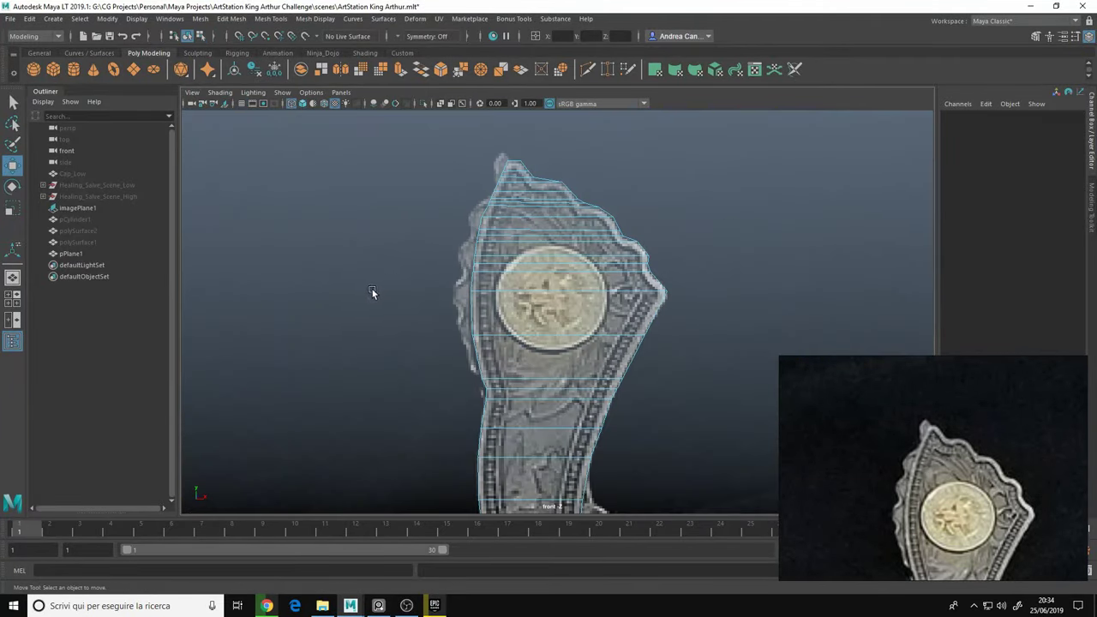
{"action": "left_click", "coordinate": [405, 198]}
Extrude the arm's faces a second time, undo a stray scale, and enable X-ray
{"action": "key", "text": "space"}
{"action": "key", "text": "space"}
{"action": "left_click_drag", "start_coordinate": [473, 299], "coordinate": [468, 271], "text": "alt"}
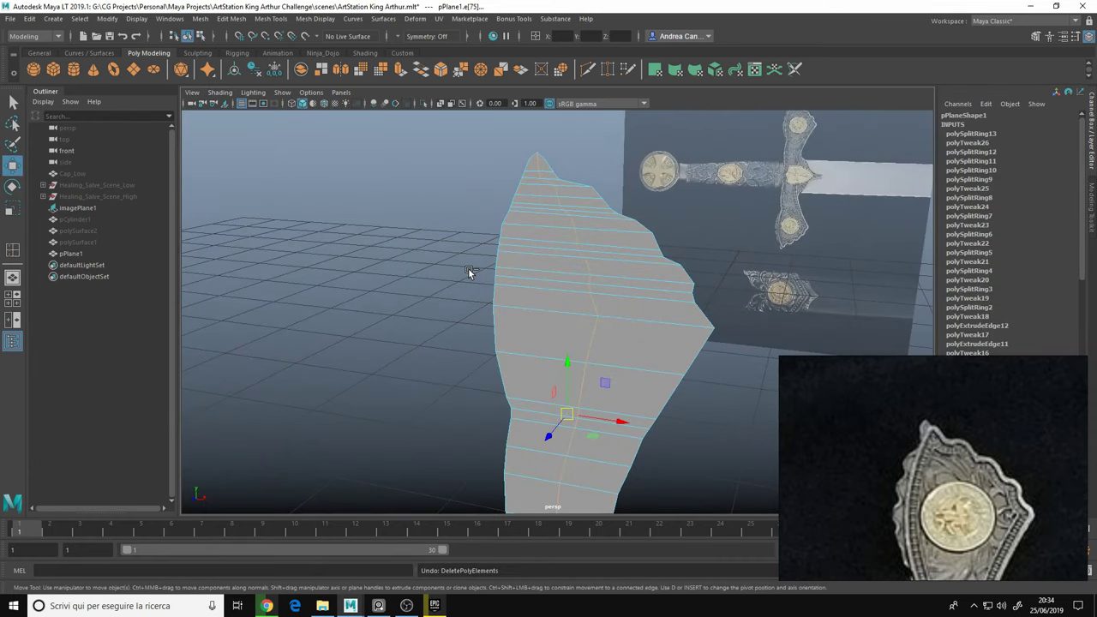
{"action": "key", "text": "ctrl+e"}
{"action": "left_click_drag", "start_coordinate": [540, 443], "coordinate": [405, 264], "text": "alt"}
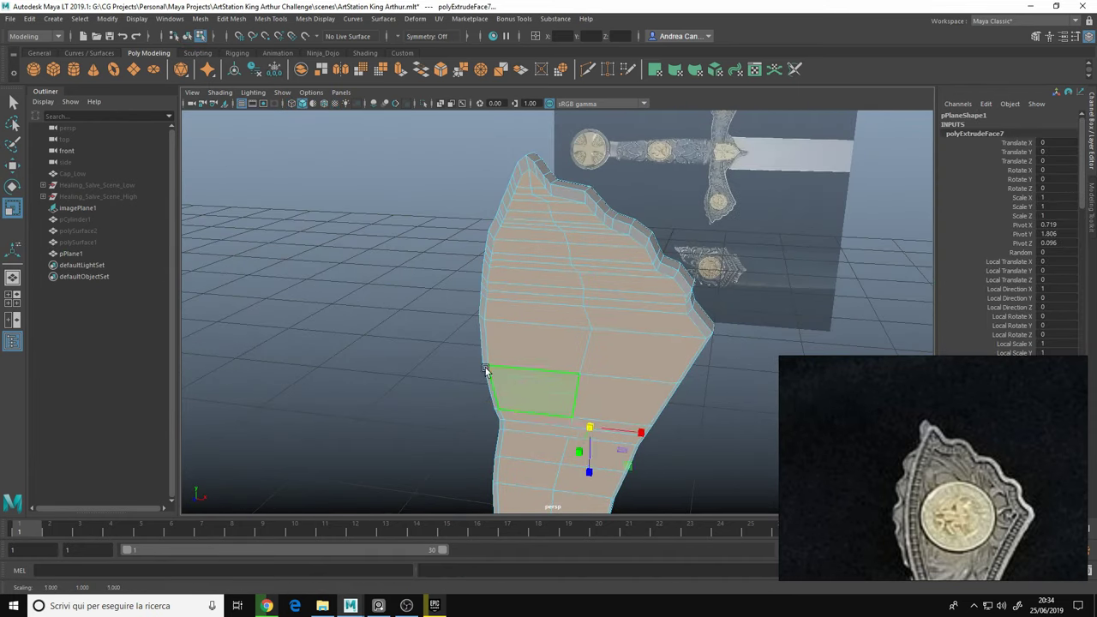
{"action": "left_click_drag", "start_coordinate": [485, 370], "coordinate": [405, 300], "text": "alt"}
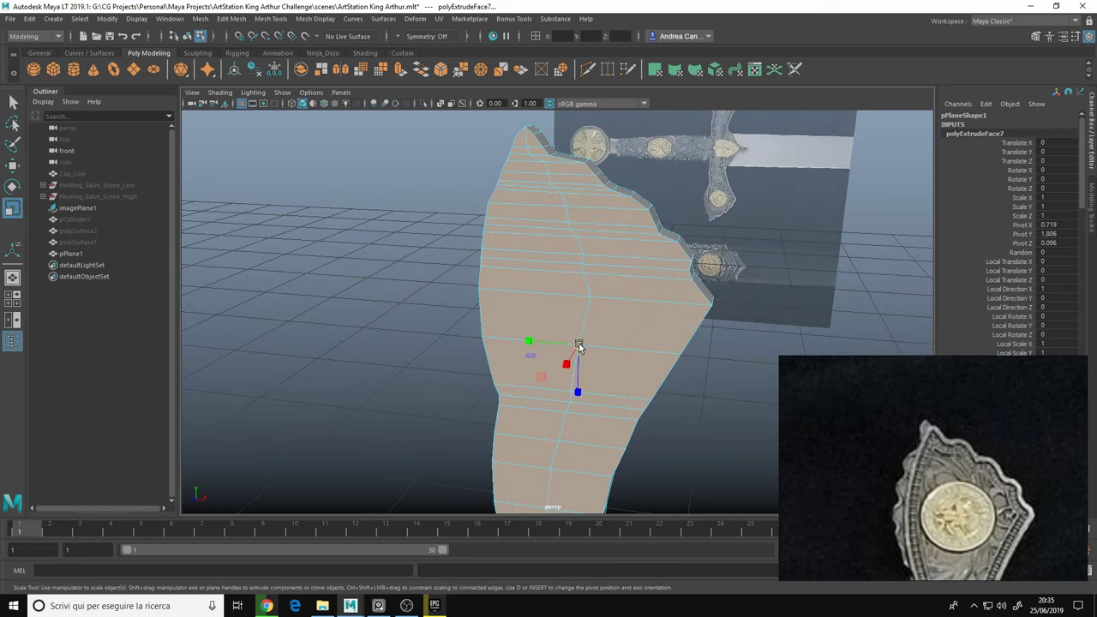
{"action": "mouse_move", "coordinate": [580, 346]}
{"action": "left_mouse_down", "text": "alt"}
{"action": "mouse_move", "coordinate": [460, 220]}
{"action": "mouse_move", "coordinate": [469, 291]}
{"action": "left_mouse_up", "text": "alt"}
{"action": "key", "text": "ctrl+z"}
{"action": "mouse_move", "coordinate": [584, 332]}
{"action": "left_mouse_down", "text": "alt"}
{"action": "mouse_move", "coordinate": [463, 267]}
{"action": "mouse_move", "coordinate": [603, 314]}
{"action": "mouse_move", "coordinate": [590, 255]}
{"action": "mouse_move", "coordinate": [561, 416]}
{"action": "mouse_move", "coordinate": [464, 357]}
{"action": "mouse_move", "coordinate": [405, 243]}
{"action": "left_mouse_up", "text": "alt"}
{"action": "key", "text": "alt+x"}
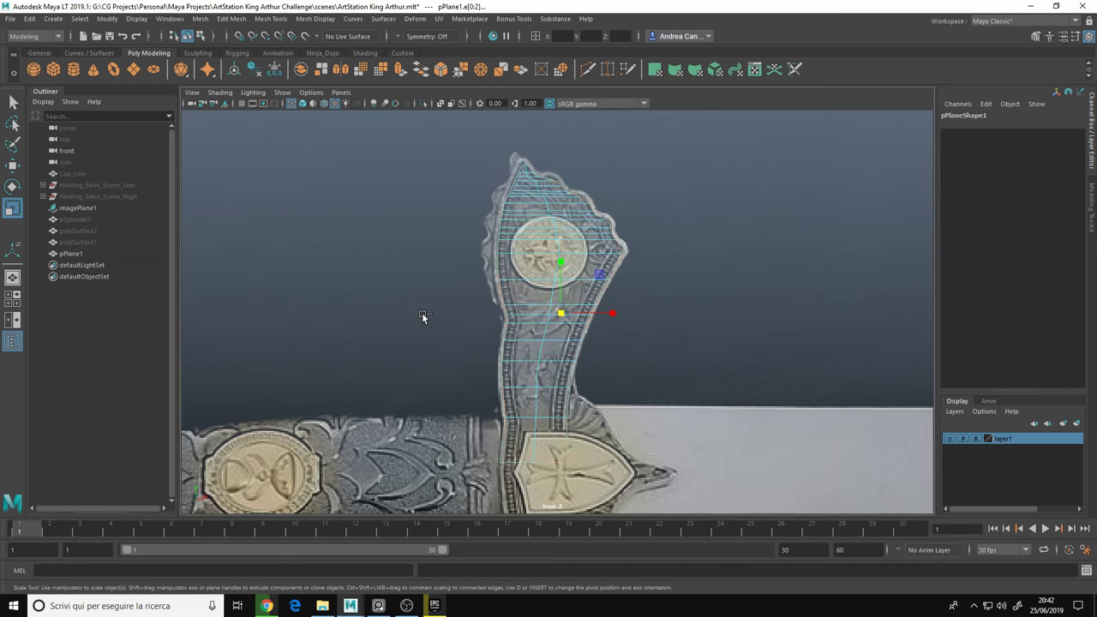
Extrude the outline edges, then extrude all faces twice to give the piece depth
{"action": "key", "text": "ctrl+e"}
{"action": "left_click_drag", "start_coordinate": [592, 244], "coordinate": [504, 225], "text": "alt"}
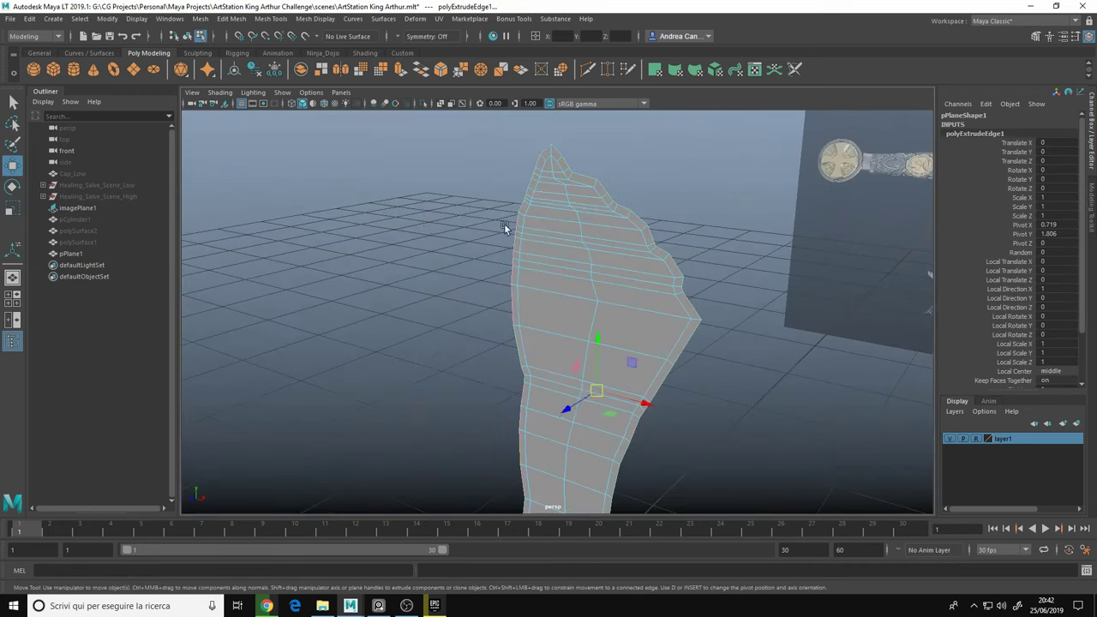
{"action": "left_click", "coordinate": [504, 224]}
{"action": "left_click_drag", "start_coordinate": [434, 275], "coordinate": [390, 203], "text": "alt"}
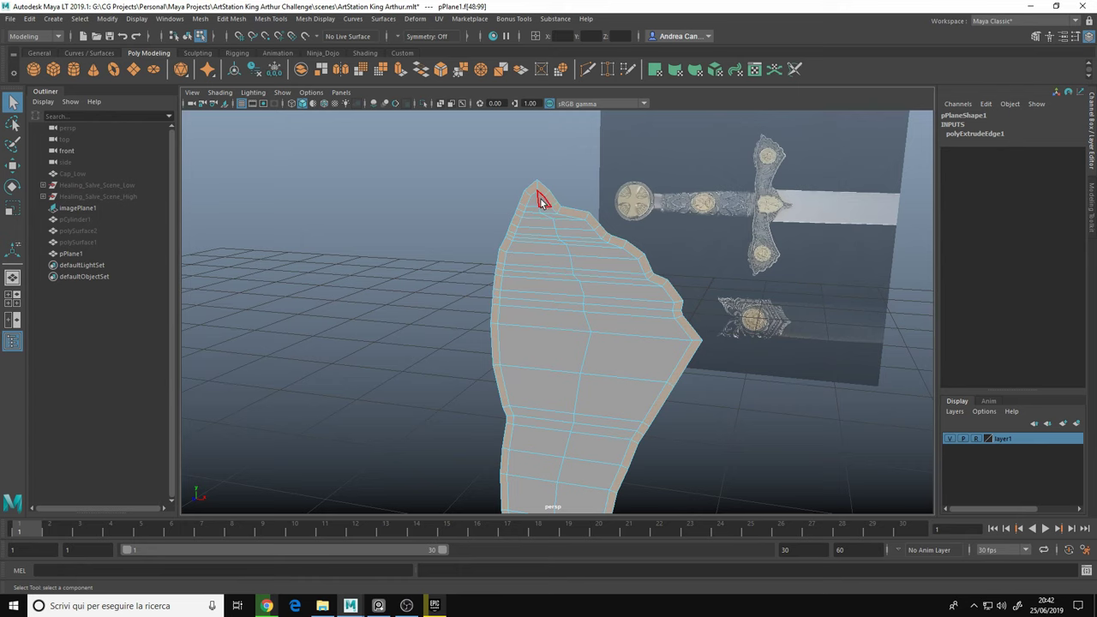
{"action": "right_click_drag", "start_coordinate": [427, 218], "coordinate": [427, 218]}
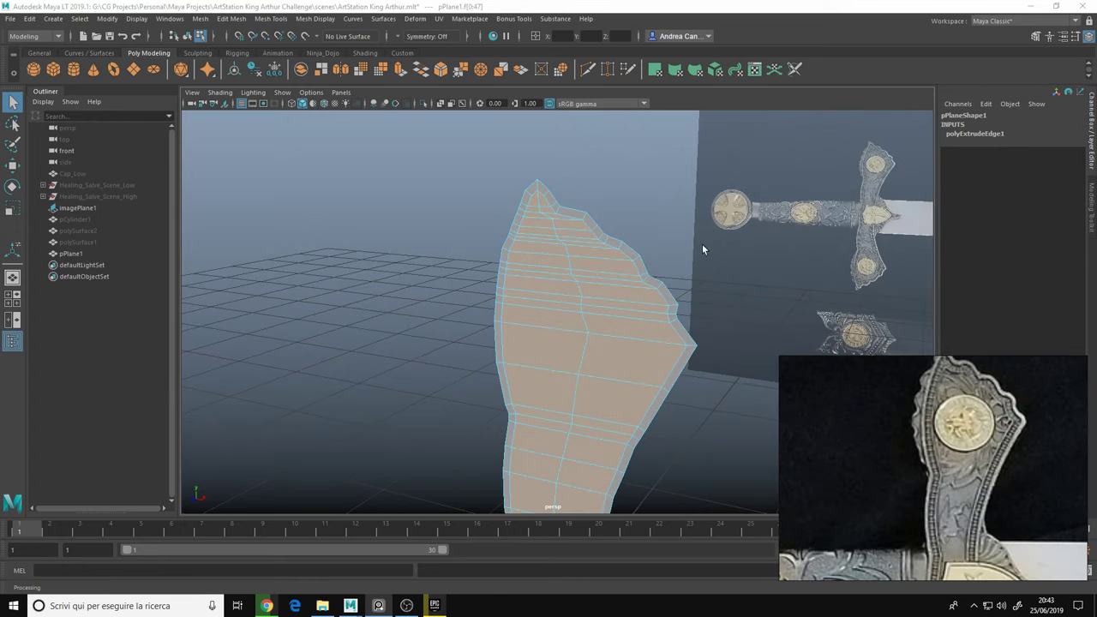
{"action": "mouse_move", "coordinate": [703, 243]}
{"action": "left_mouse_down", "text": "alt"}
{"action": "mouse_move", "coordinate": [360, 280]}
{"action": "mouse_move", "coordinate": [472, 240]}
{"action": "mouse_move", "coordinate": [357, 314]}
{"action": "mouse_move", "coordinate": [891, 457]}
{"action": "mouse_move", "coordinate": [619, 246]}
{"action": "left_mouse_up", "text": "alt"}
{"action": "key", "text": "ctrl+e"}
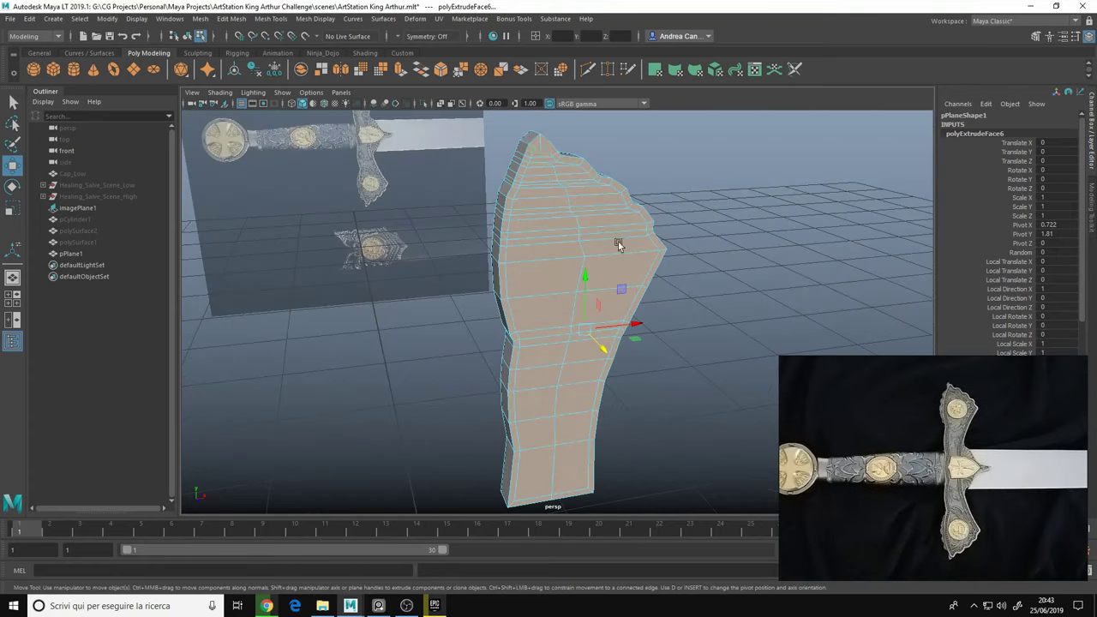
{"action": "key", "text": "ctrl+e"}
{"action": "mouse_move", "coordinate": [413, 323]}
{"action": "left_mouse_down", "text": "alt"}
{"action": "mouse_move", "coordinate": [421, 354]}
{"action": "mouse_move", "coordinate": [341, 292]}
{"action": "mouse_move", "coordinate": [515, 350]}
{"action": "left_mouse_up", "text": "alt"}
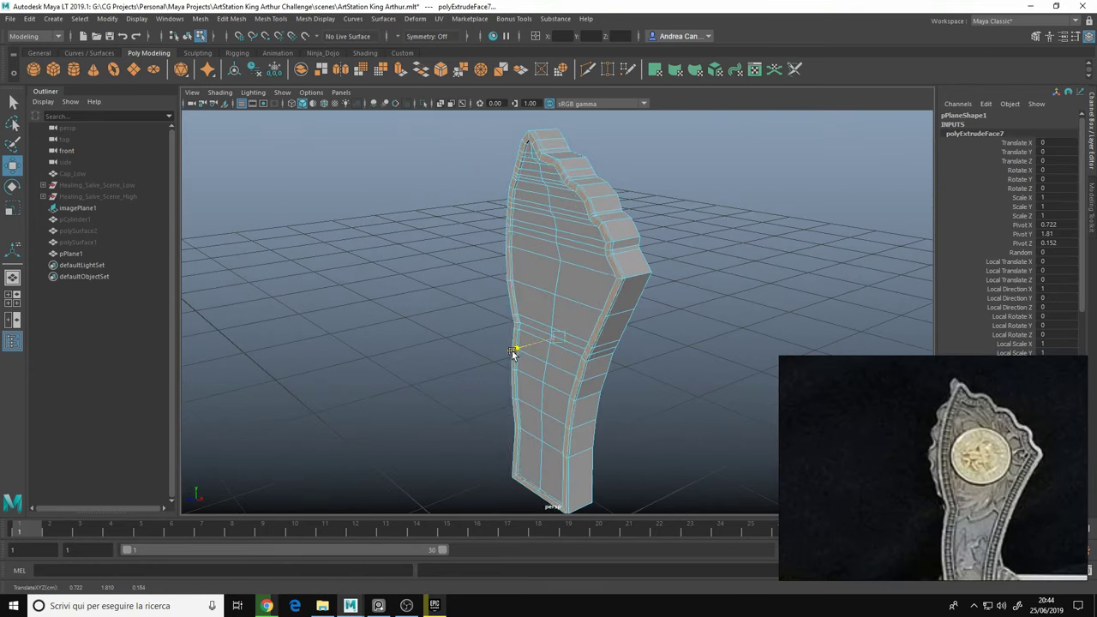
{"action": "scroll", "coordinate": [564, 287], "scroll_direction": "up", "scroll_amount": 3}
{"action": "left_click_drag", "start_coordinate": [565, 286], "coordinate": [411, 269], "text": "alt"}
Extrude the rim edges into a thick border
{"action": "key", "text": "F8"}
{"action": "scroll", "coordinate": [411, 269], "scroll_direction": "up", "scroll_amount": 3}
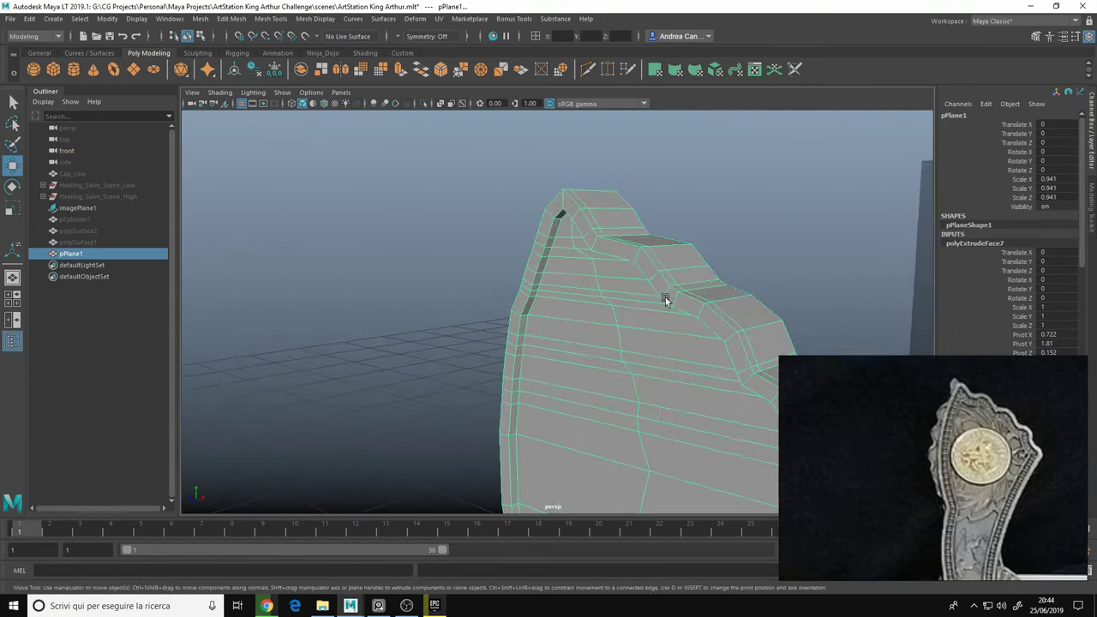
{"action": "key", "text": "F10"}
{"action": "key", "text": "ctrl+e"}
{"action": "mouse_move", "coordinate": [335, 216]}
{"action": "left_mouse_down", "text": "alt"}
{"action": "mouse_move", "coordinate": [409, 286]}
{"action": "mouse_move", "coordinate": [640, 197]}
{"action": "left_mouse_up", "text": "alt"}
Multi-Cut across the rim and bevel its edges with Fraction 0.19, Segments 2
{"action": "key", "text": "t"}
{"action": "scroll", "coordinate": [367, 178], "scroll_direction": "up", "scroll_amount": 3}
{"action": "left_click", "coordinate": [597, 236]}
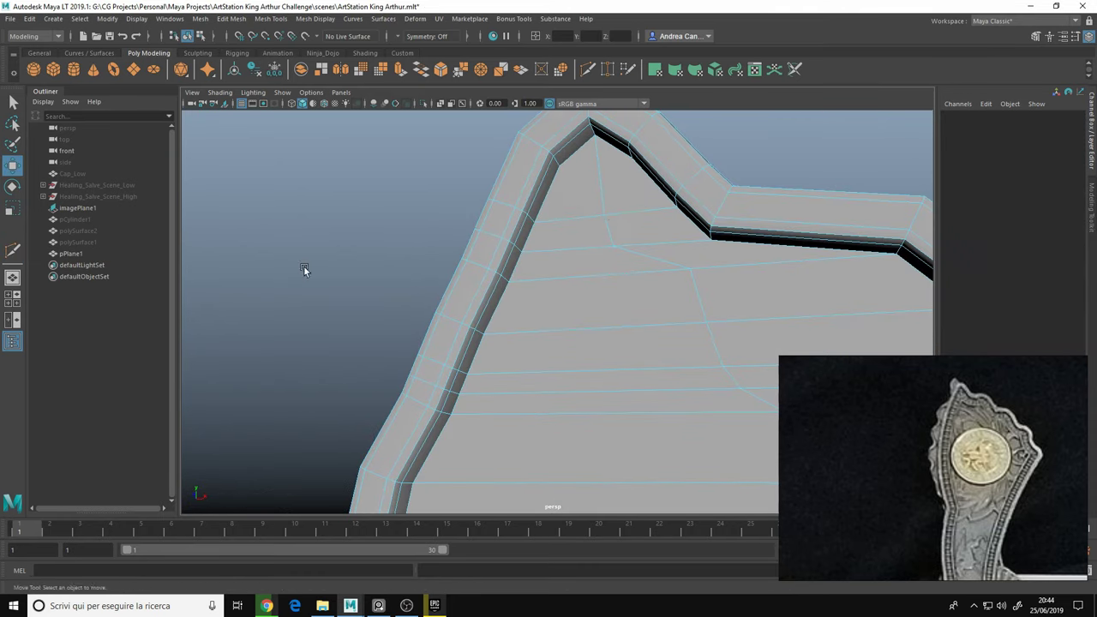
{"action": "key", "text": "w"}
{"action": "key", "text": "4"}
{"action": "mouse_move", "coordinate": [334, 213]}
{"action": "left_mouse_down", "text": "alt"}
{"action": "mouse_move", "coordinate": [377, 289]}
{"action": "mouse_move", "coordinate": [533, 357]}
{"action": "mouse_move", "coordinate": [435, 280]}
{"action": "left_mouse_up", "text": "alt"}
{"action": "key", "text": "5"}
{"action": "middle_click_drag", "start_coordinate": [479, 383], "coordinate": [436, 259]}
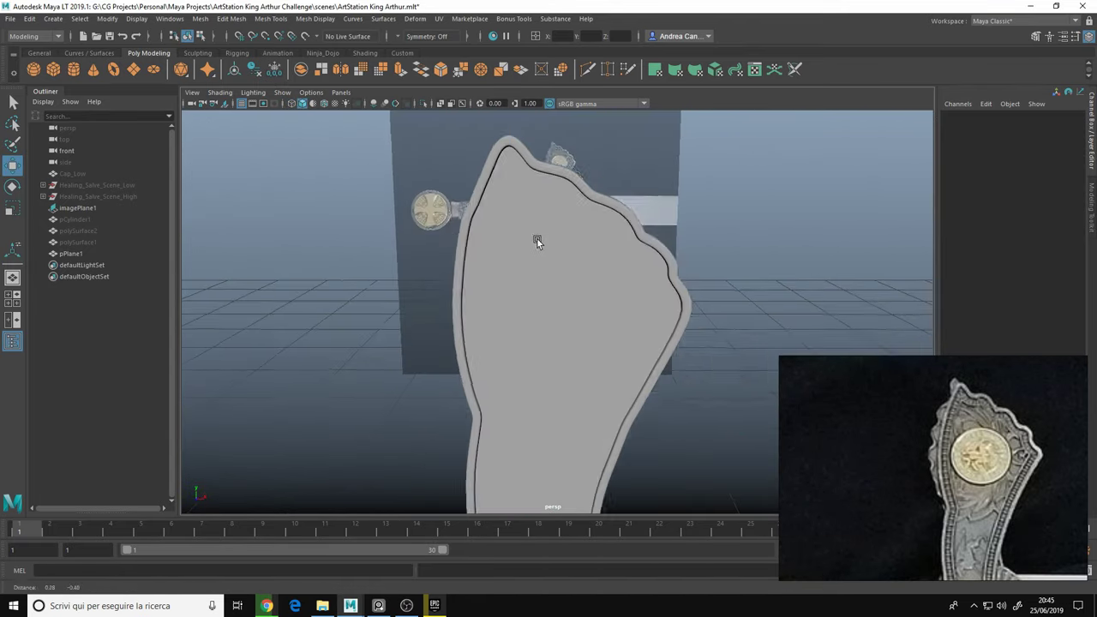
Insert an edge loop, delete the unwanted half, and mirror the piece across Y
{"action": "left_click", "coordinate": [475, 410]}
{"action": "key", "text": "5"}
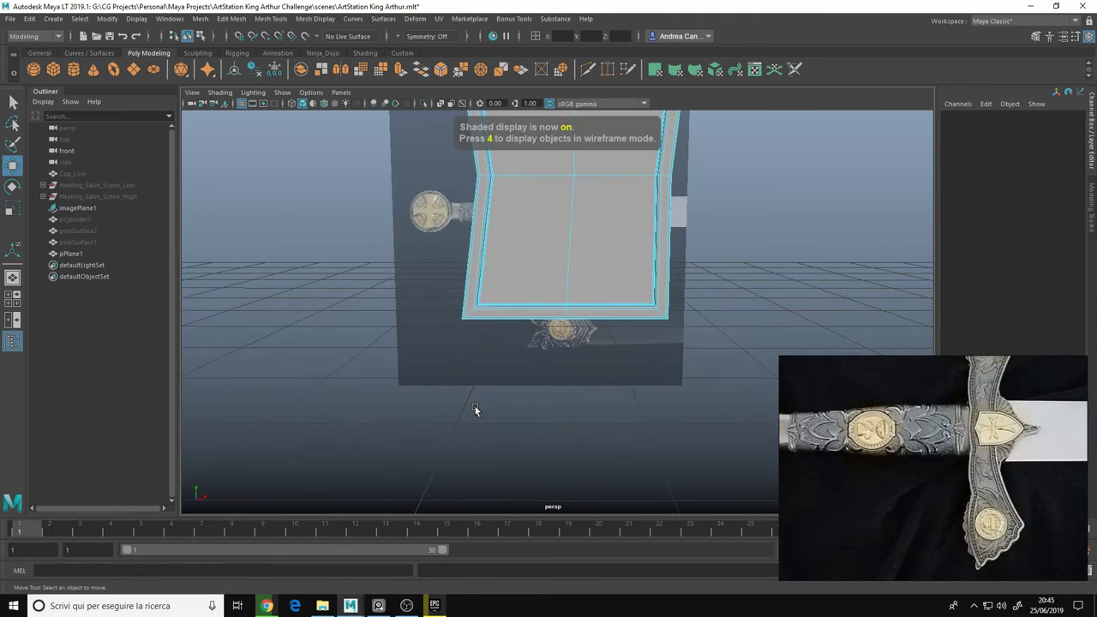
{"action": "mouse_move", "coordinate": [407, 326]}
{"action": "left_mouse_down", "text": "alt"}
{"action": "mouse_move", "coordinate": [325, 235]}
{"action": "mouse_move", "coordinate": [409, 360]}
{"action": "mouse_move", "coordinate": [386, 268]}
{"action": "left_mouse_up", "text": "alt"}
{"action": "left_click", "coordinate": [301, 346]}
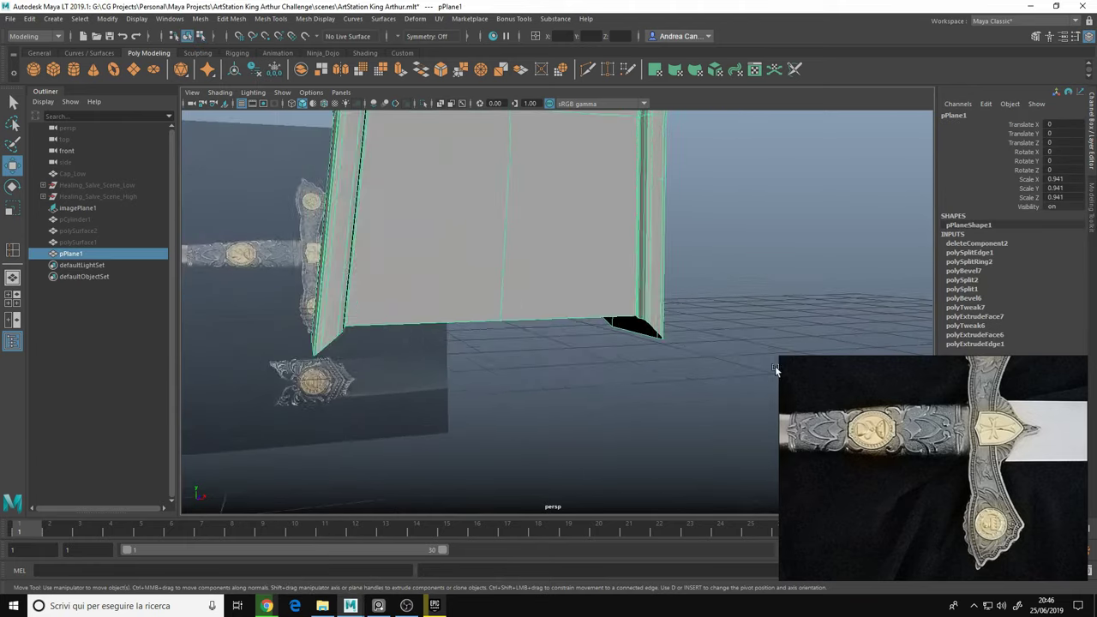
{"action": "key", "text": "space"}
{"action": "left_click", "coordinate": [386, 268]}
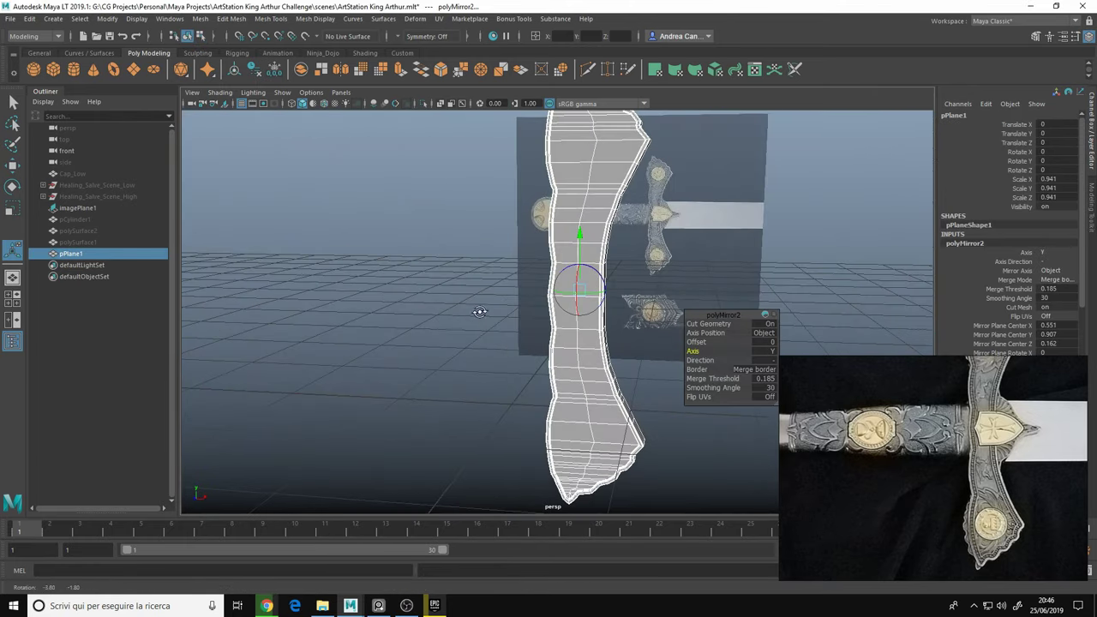
{"action": "key", "text": "space"}
{"action": "key", "text": "space"}
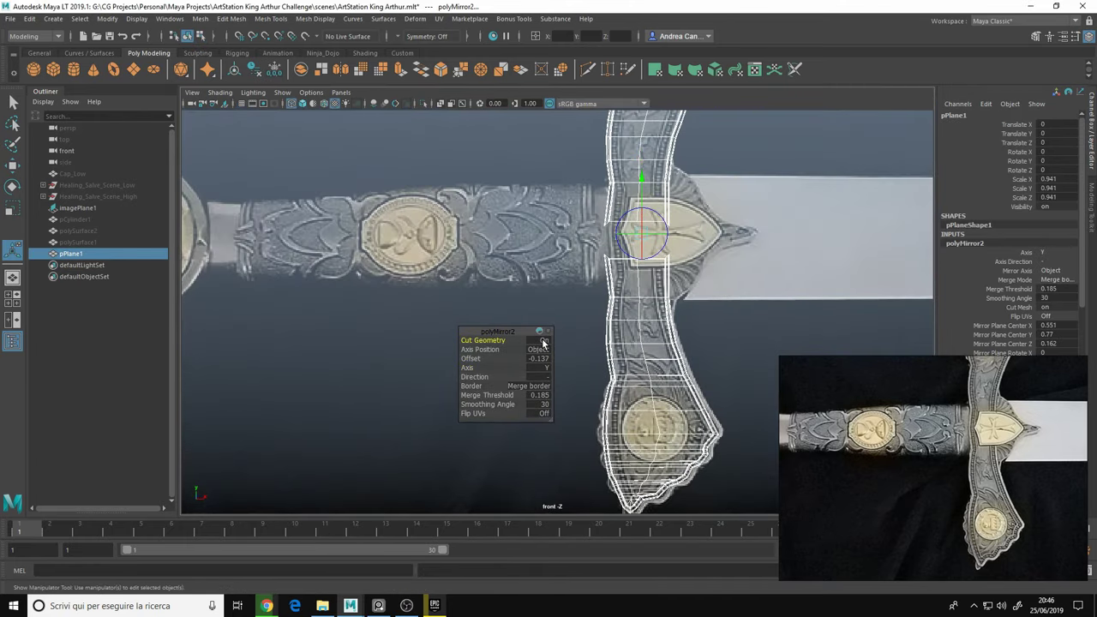
{"action": "key", "text": "space"}
{"action": "key", "text": "space"}
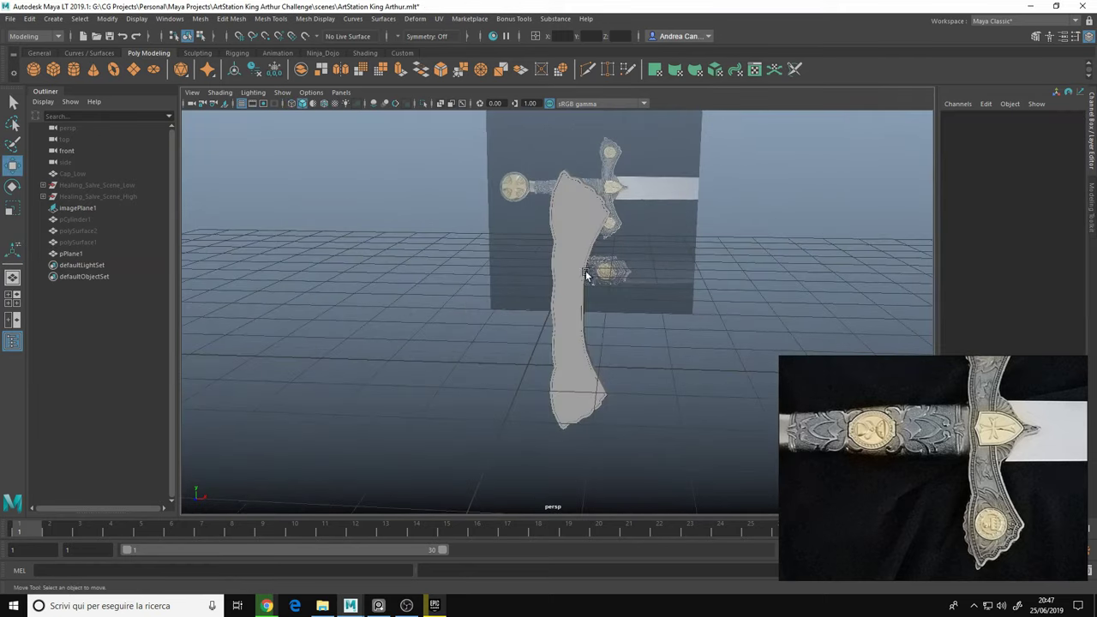
Extrude the piece's front faces with Offset 0.02 and scale them inward
{"action": "right_click_drag", "start_coordinate": [455, 252], "coordinate": [228, 307], "text": "alt"}
{"action": "left_click_drag", "start_coordinate": [228, 306], "coordinate": [624, 299], "text": "alt"}
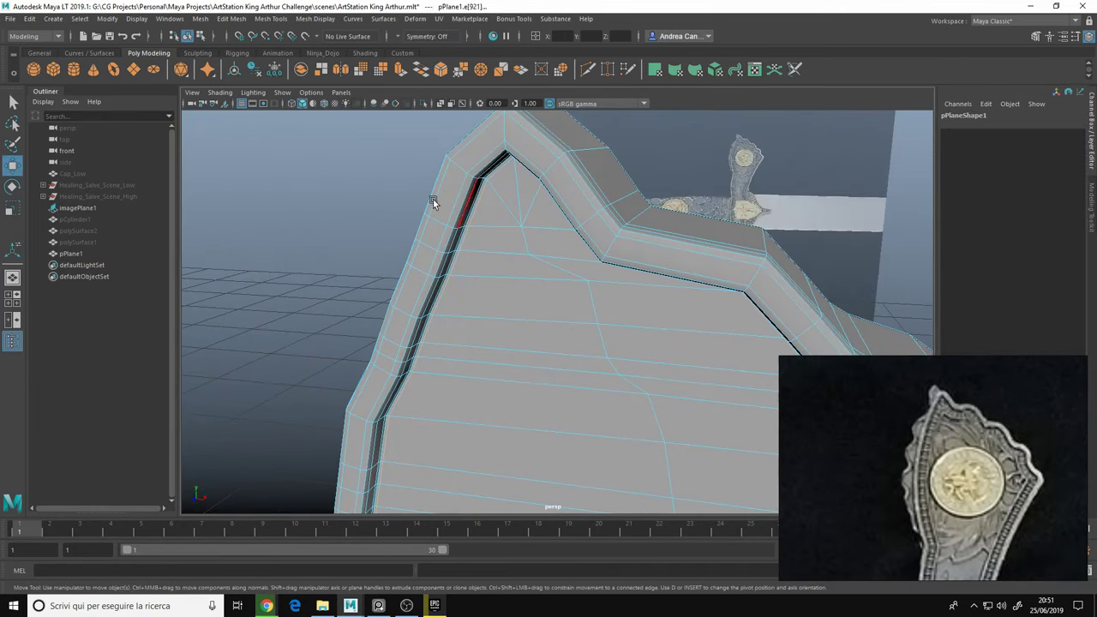
{"action": "left_click", "coordinate": [539, 289]}
{"action": "key", "text": "ctrl+e"}
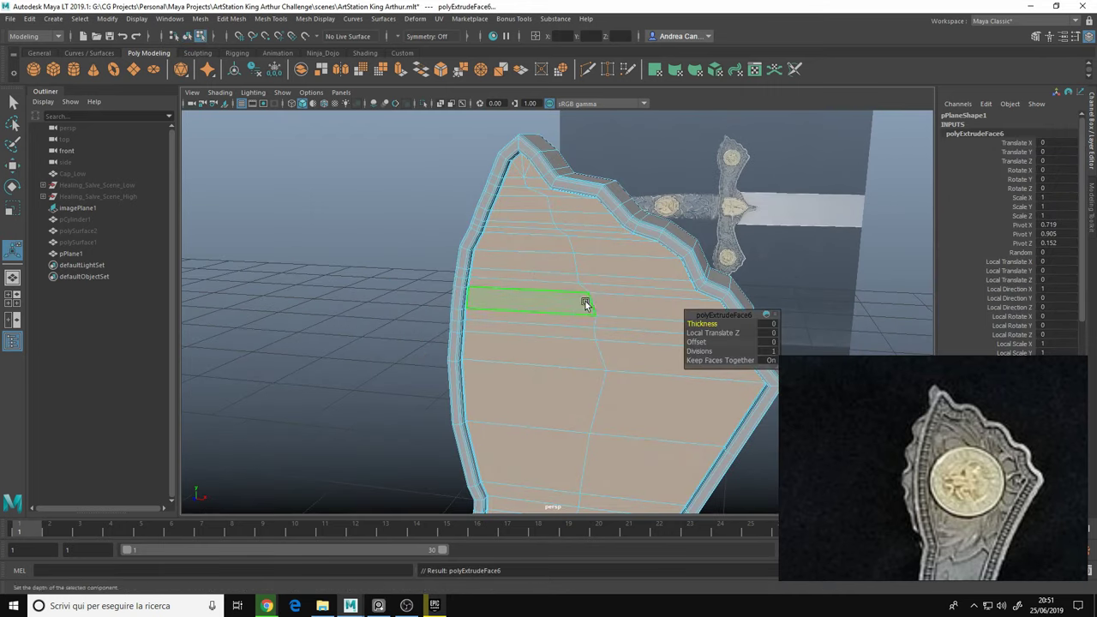
{"action": "mouse_move", "coordinate": [346, 255]}
{"action": "left_mouse_down", "text": "alt"}
{"action": "mouse_move", "coordinate": [520, 261]}
{"action": "mouse_move", "coordinate": [584, 282]}
{"action": "mouse_move", "coordinate": [644, 350]}
{"action": "mouse_move", "coordinate": [412, 282]}
{"action": "left_mouse_up", "text": "alt"}
{"action": "right_click_drag", "start_coordinate": [412, 282], "coordinate": [480, 287], "text": "alt"}
{"action": "left_click_drag", "start_coordinate": [480, 287], "coordinate": [526, 290], "text": "alt"}
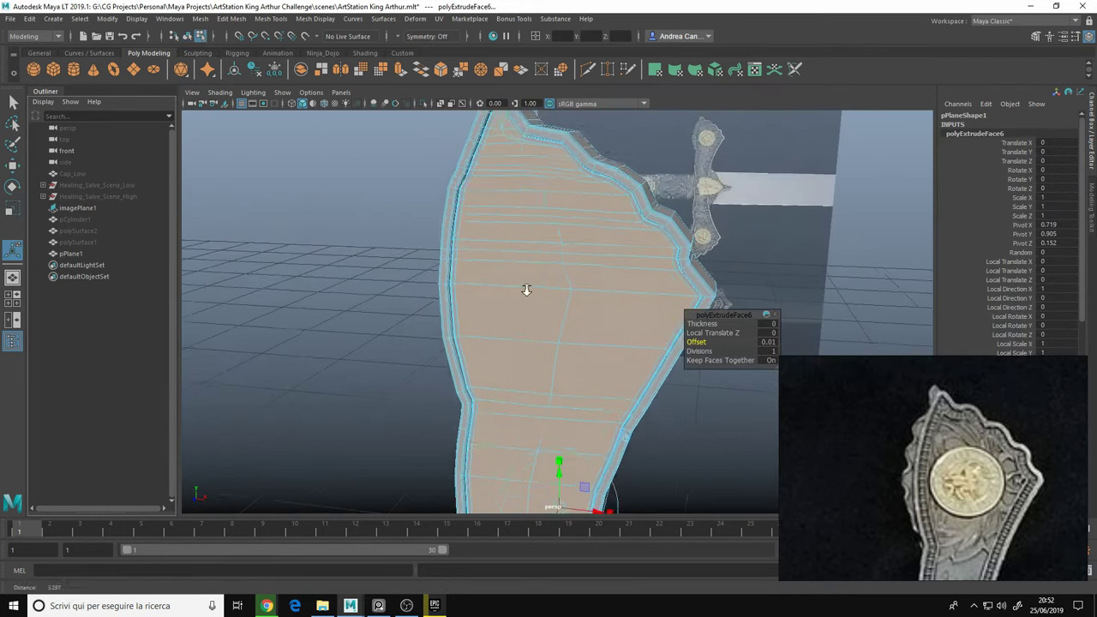
{"action": "middle_click_drag", "start_coordinate": [406, 271], "coordinate": [408, 271]}
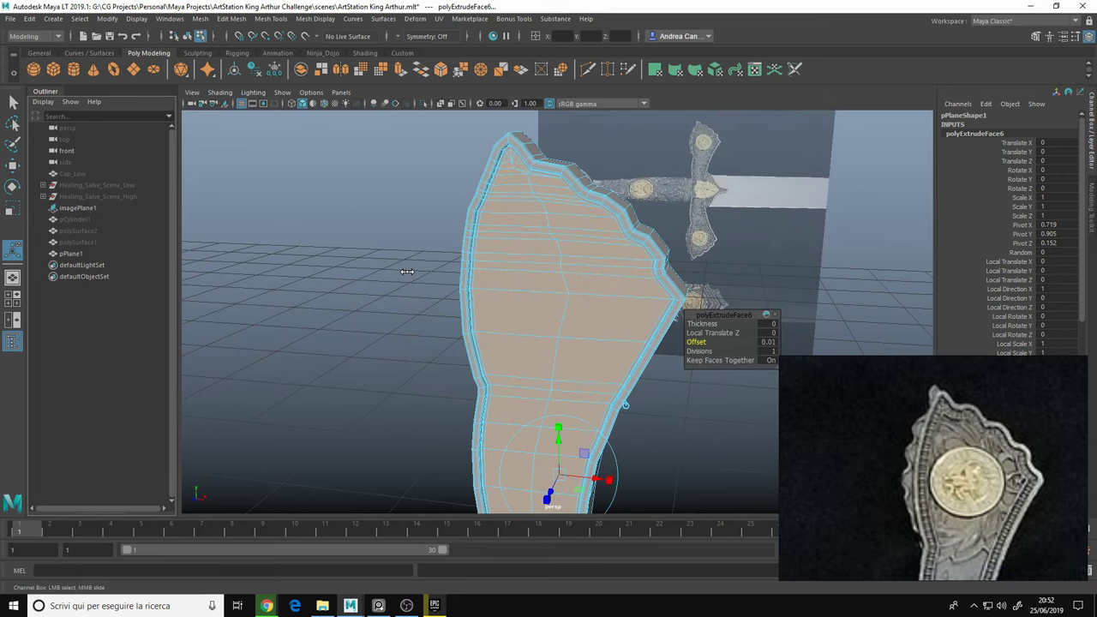
{"action": "scroll", "coordinate": [595, 324], "scroll_direction": "up", "scroll_amount": 5}
{"action": "key", "text": "r"}
{"action": "scroll", "coordinate": [476, 374], "scroll_direction": "down", "scroll_amount": 5}
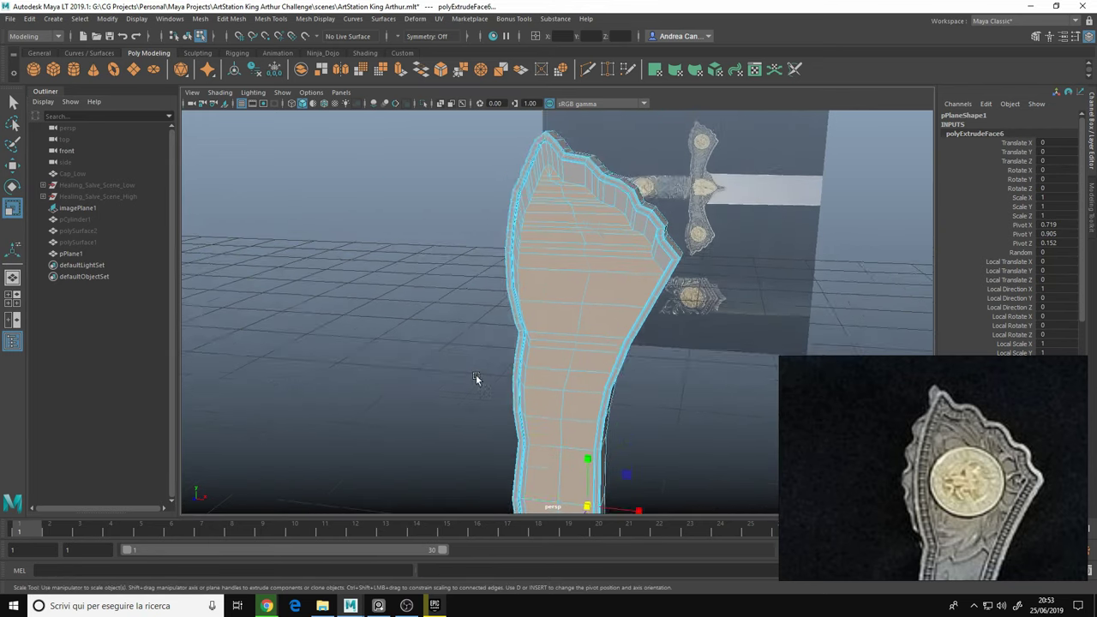
{"action": "mouse_move", "coordinate": [635, 477]}
{"action": "left_mouse_down", "text": "alt"}
{"action": "mouse_move", "coordinate": [651, 397]}
{"action": "mouse_move", "coordinate": [678, 372]}
{"action": "mouse_move", "coordinate": [542, 414]}
{"action": "mouse_move", "coordinate": [645, 330]}
{"action": "mouse_move", "coordinate": [452, 293]}
{"action": "mouse_move", "coordinate": [723, 348]}
{"action": "mouse_move", "coordinate": [668, 344]}
{"action": "mouse_move", "coordinate": [632, 421]}
{"action": "mouse_move", "coordinate": [688, 289]}
{"action": "mouse_move", "coordinate": [649, 463]}
{"action": "left_mouse_up", "text": "alt"}
Extrude the inset faces again and push them inward to form the groove
{"action": "key", "text": "w"}
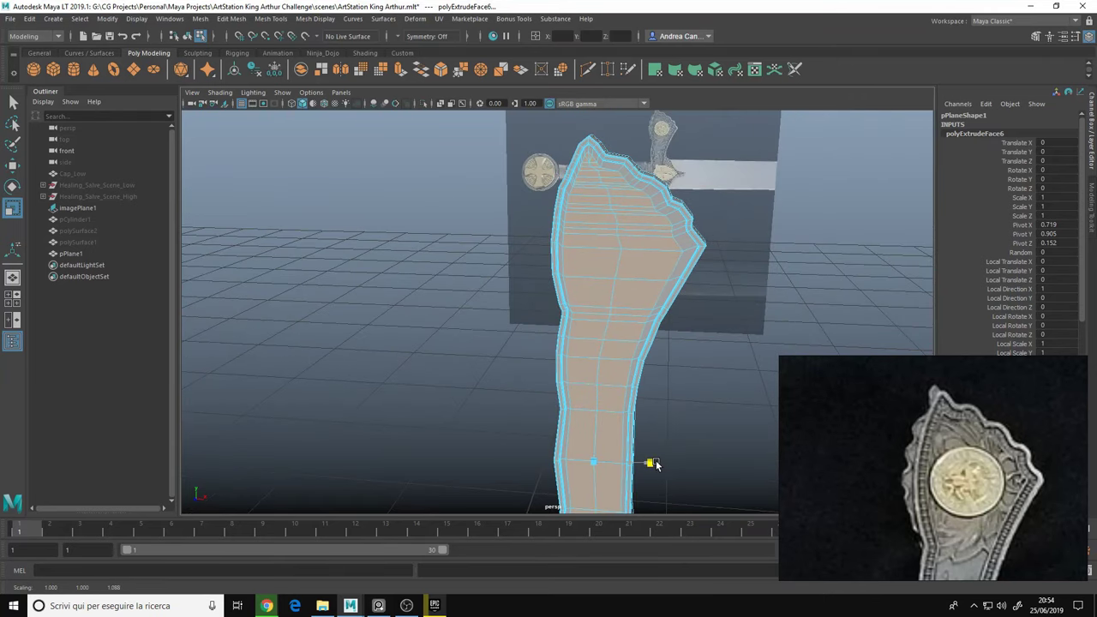
{"action": "key", "text": "w"}
{"action": "mouse_move", "coordinate": [799, 246]}
{"action": "left_mouse_down", "text": "alt"}
{"action": "mouse_move", "coordinate": [395, 263]}
{"action": "mouse_move", "coordinate": [380, 225]}
{"action": "mouse_move", "coordinate": [493, 186]}
{"action": "mouse_move", "coordinate": [382, 276]}
{"action": "mouse_move", "coordinate": [629, 375]}
{"action": "mouse_move", "coordinate": [480, 288]}
{"action": "mouse_move", "coordinate": [543, 333]}
{"action": "mouse_move", "coordinate": [478, 257]}
{"action": "mouse_move", "coordinate": [503, 355]}
{"action": "mouse_move", "coordinate": [583, 262]}
{"action": "mouse_move", "coordinate": [651, 314]}
{"action": "mouse_move", "coordinate": [324, 271]}
{"action": "left_mouse_up", "text": "alt"}
{"action": "key", "text": "ctrl+e"}
Add an edge loop along the border, extrude the border faces, and bevel the groove edge
{"action": "key", "text": "1"}
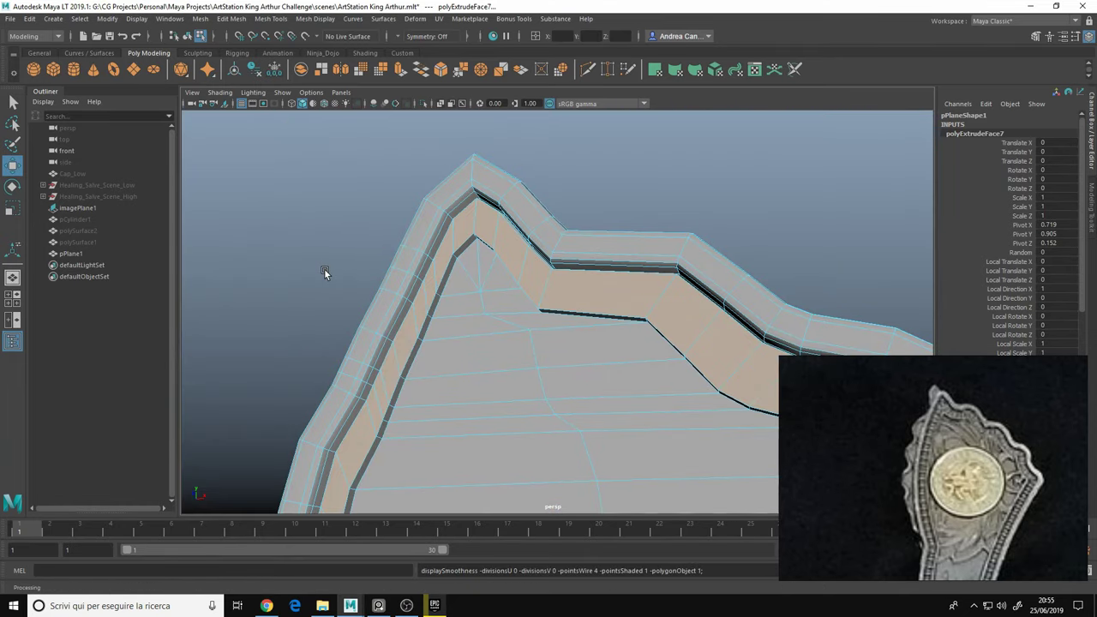
{"action": "right_click_drag", "start_coordinate": [313, 252], "coordinate": [291, 217], "text": "shift"}
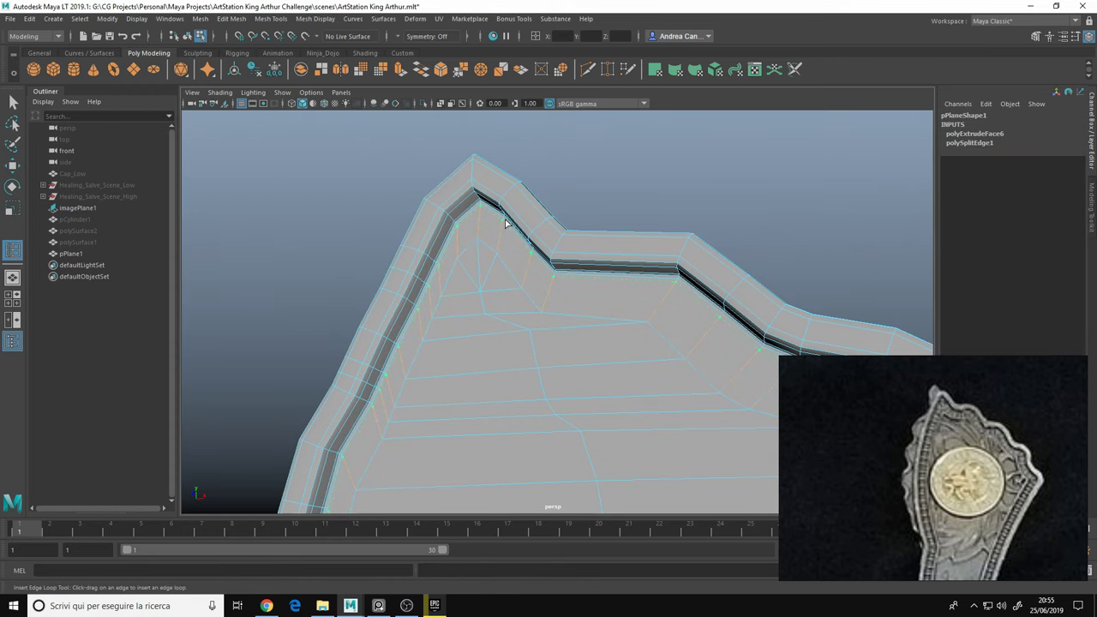
{"action": "mouse_move", "coordinate": [557, 331]}
{"action": "left_mouse_down", "text": "alt"}
{"action": "mouse_move", "coordinate": [419, 245]}
{"action": "mouse_move", "coordinate": [507, 196]}
{"action": "left_mouse_up", "text": "alt"}
{"action": "scroll", "coordinate": [632, 225], "scroll_direction": "up", "scroll_amount": 5}
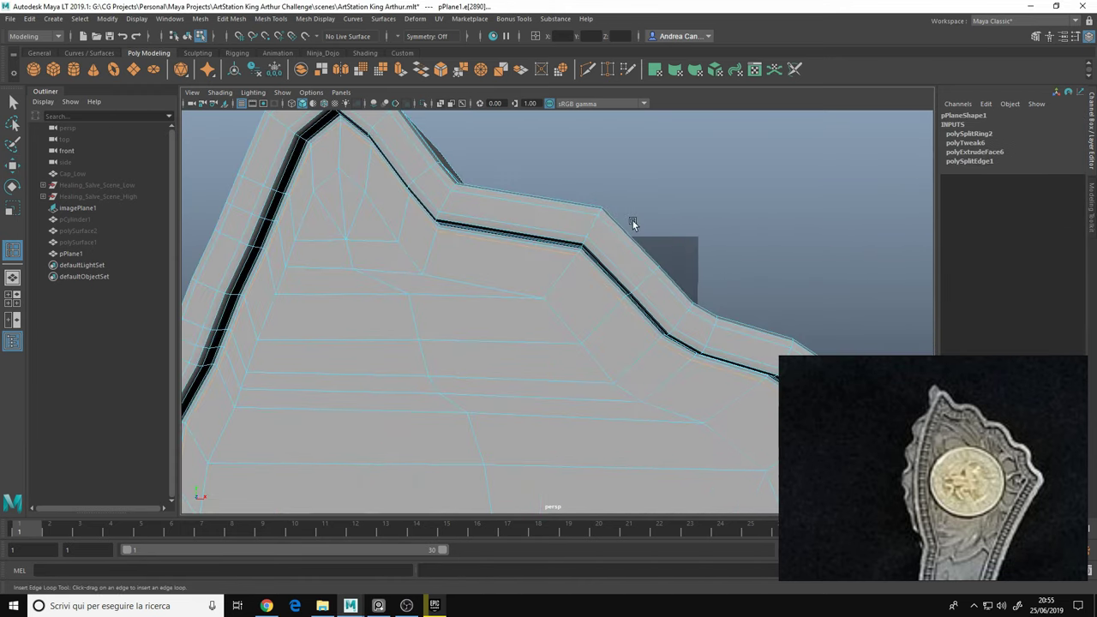
{"action": "key", "text": "ctrl+e"}
{"action": "mouse_move", "coordinate": [420, 284]}
{"action": "left_mouse_down", "text": "alt"}
{"action": "mouse_move", "coordinate": [387, 288]}
{"action": "mouse_move", "coordinate": [454, 289]}
{"action": "mouse_move", "coordinate": [471, 377]}
{"action": "mouse_move", "coordinate": [480, 334]}
{"action": "left_mouse_up", "text": "alt"}
{"action": "right_click_drag", "start_coordinate": [527, 243], "coordinate": [581, 209]}
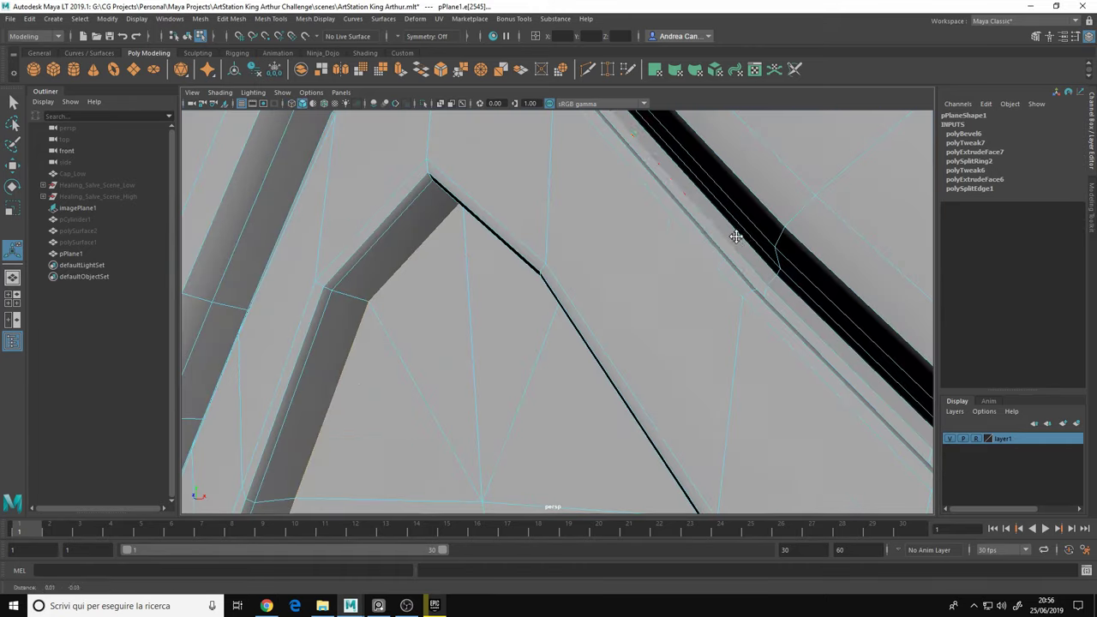
{"action": "key", "text": "ctrl+b"}
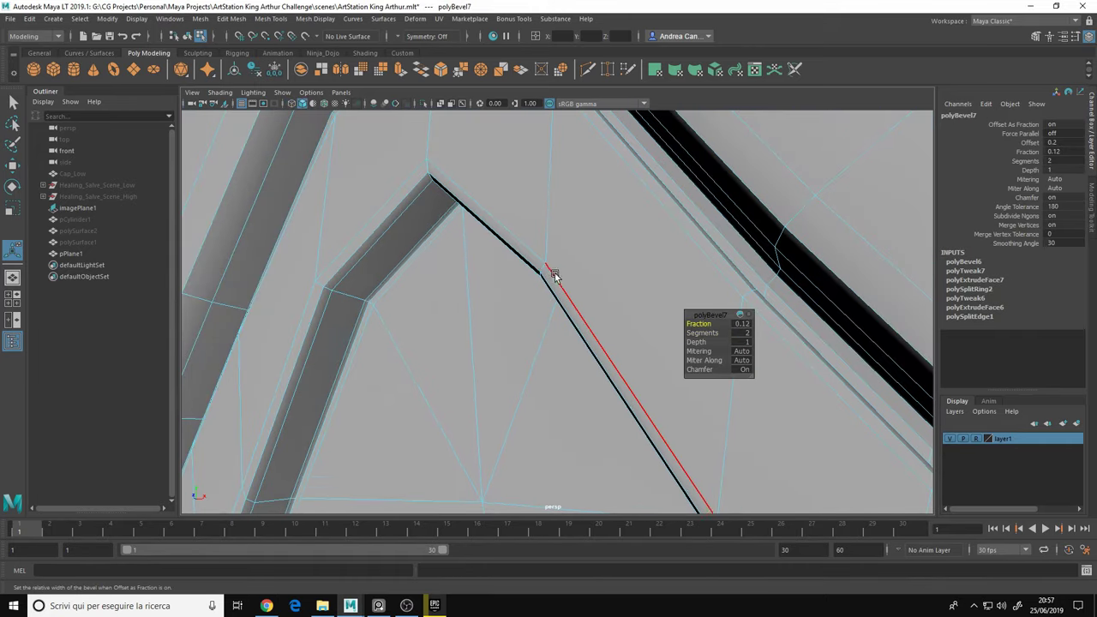
{"action": "key", "text": "5"}
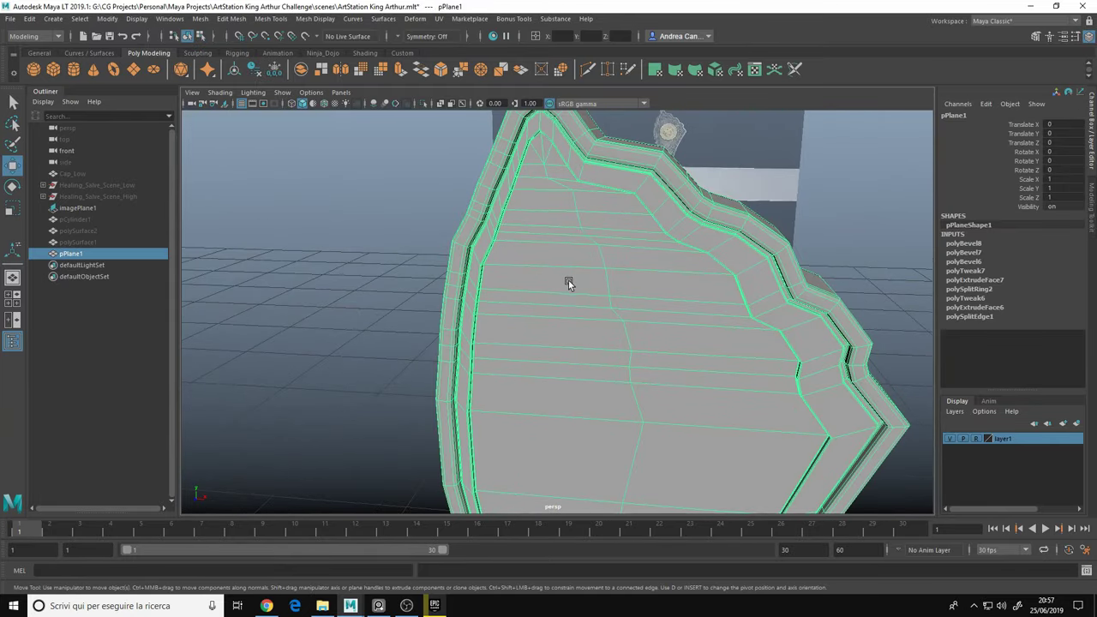
Weld the overlapping border vertices together and bevel the remaining groove edges
{"action": "right_click_drag", "start_coordinate": [415, 200], "coordinate": [399, 254]}
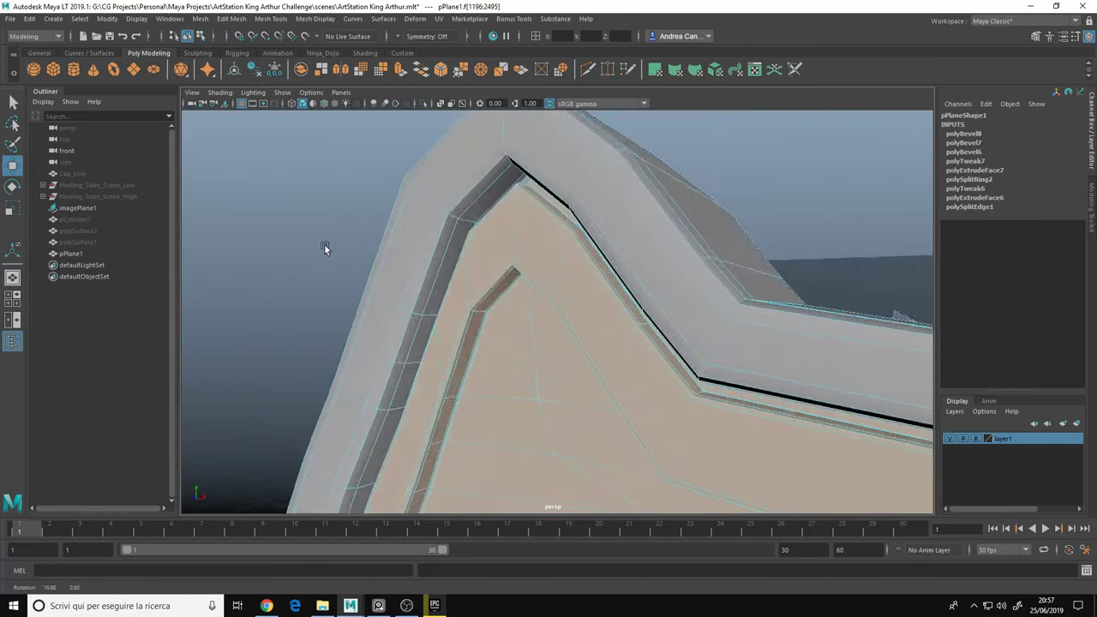
{"action": "key", "text": "space"}
{"action": "left_click", "coordinate": [189, 180]}
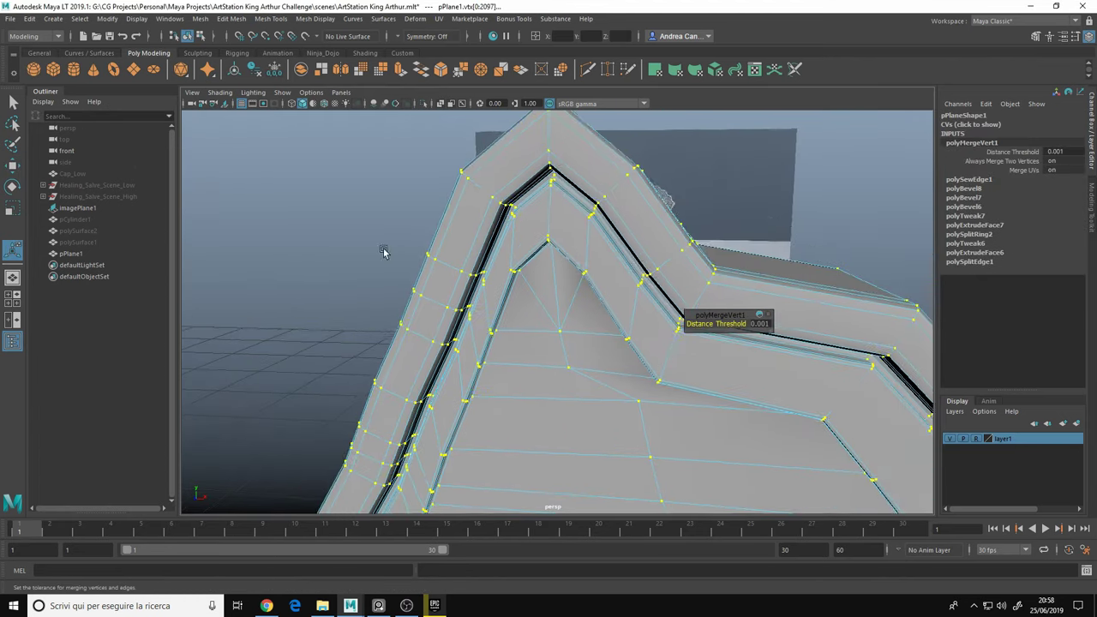
{"action": "left_click", "coordinate": [516, 283]}
{"action": "key", "text": "1"}
{"action": "left_click", "coordinate": [542, 392]}
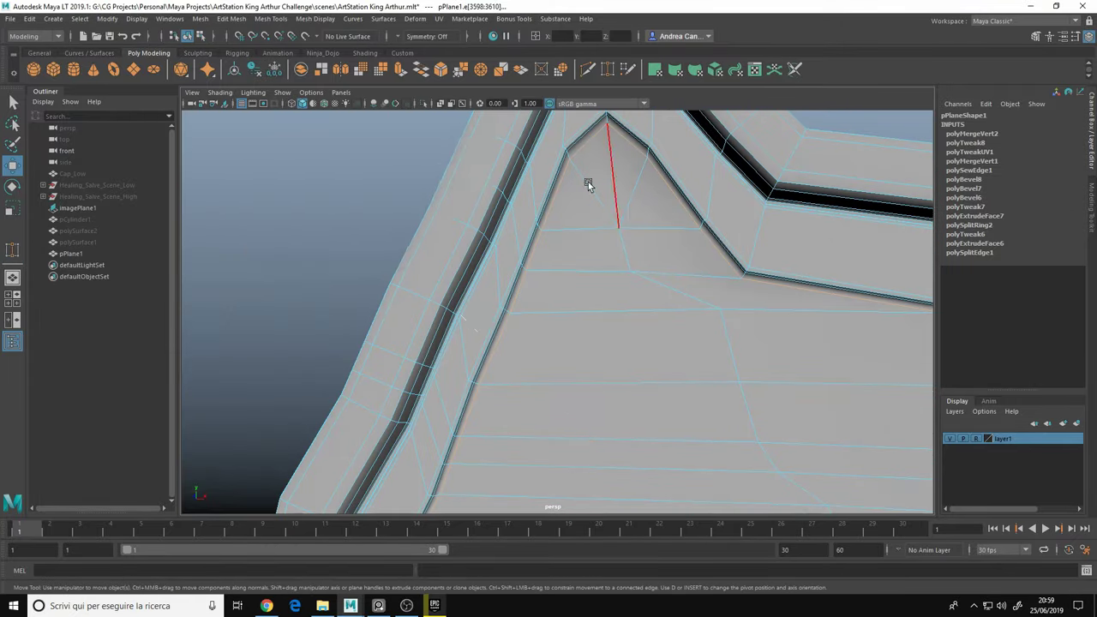
{"action": "key", "text": "ctrl+b"}
{"action": "right_click", "coordinate": [514, 193]}
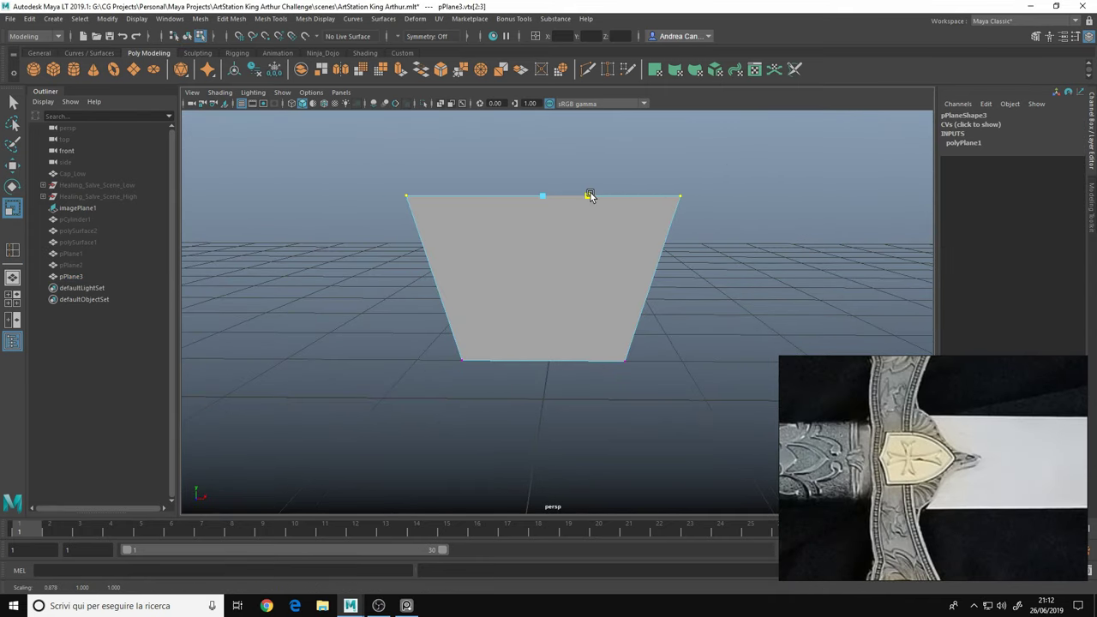
Add subdivisions to pPlane3 and scale its top row of vertices into a flare
{"action": "right_click", "coordinate": [554, 254]}
{"action": "left_click_drag", "start_coordinate": [1063, 270], "coordinate": [1066, 280]}
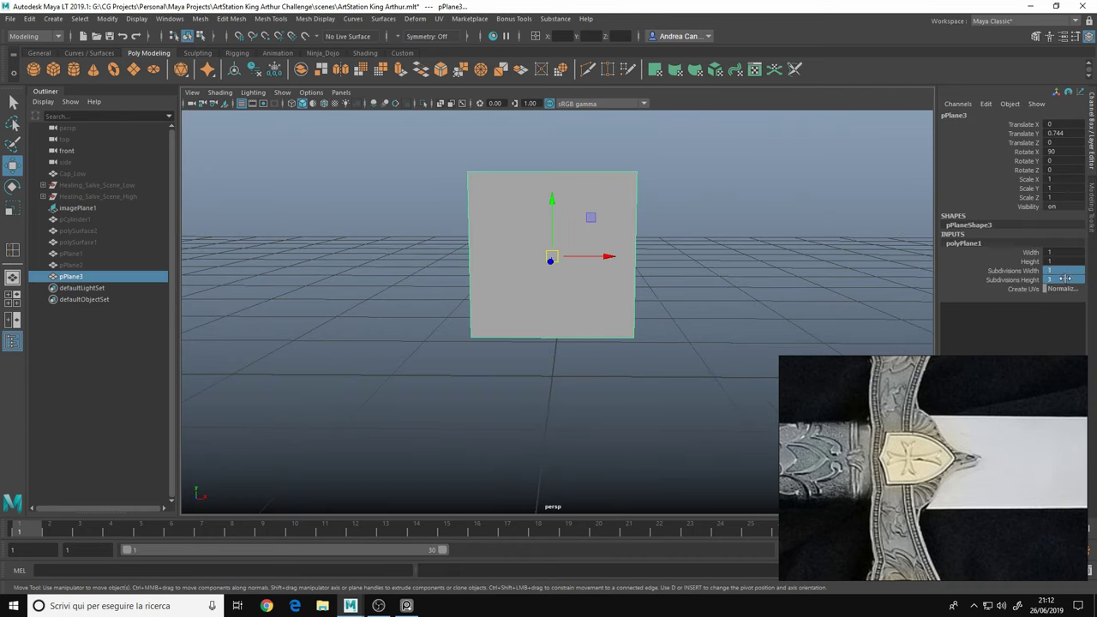
{"action": "key", "text": "r"}
{"action": "left_click_drag", "start_coordinate": [614, 183], "coordinate": [669, 258]}
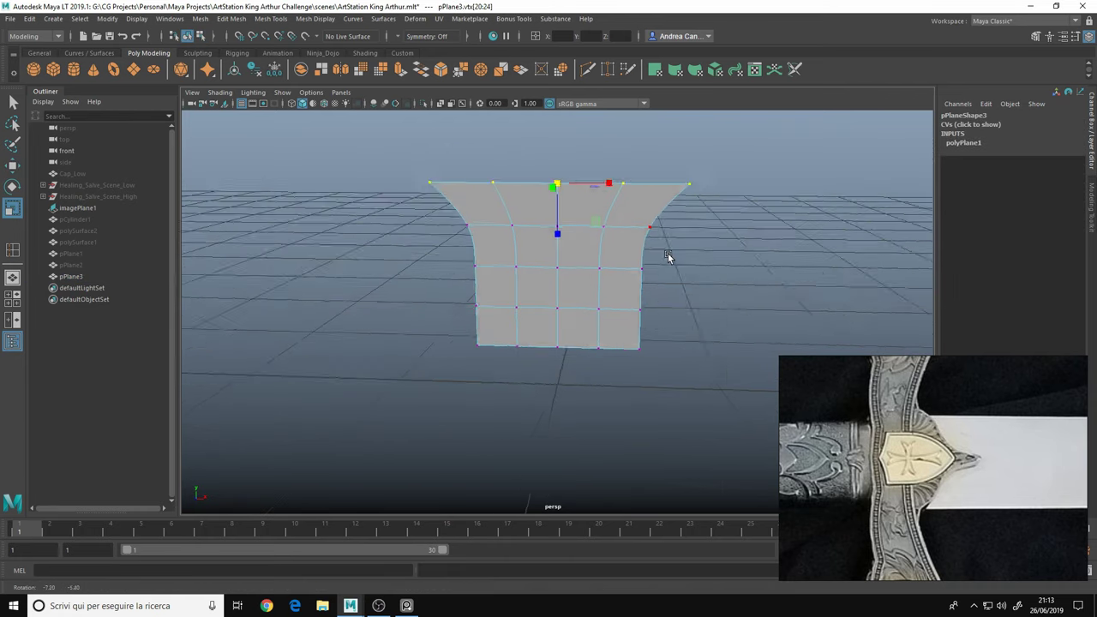
{"action": "left_click", "coordinate": [664, 233]}
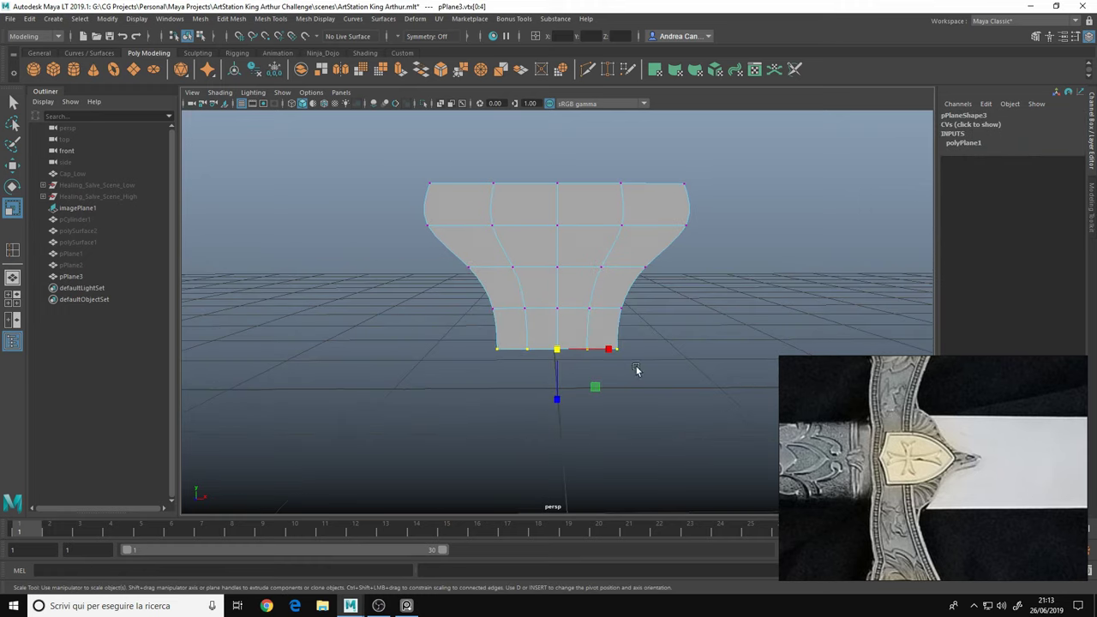
Pull the single bottom vertex down so the plane narrows to a pointed tip
{"action": "scroll", "coordinate": [534, 349], "scroll_direction": "up", "scroll_amount": 2}
{"action": "left_click", "coordinate": [539, 317]}
{"action": "key", "text": "w"}
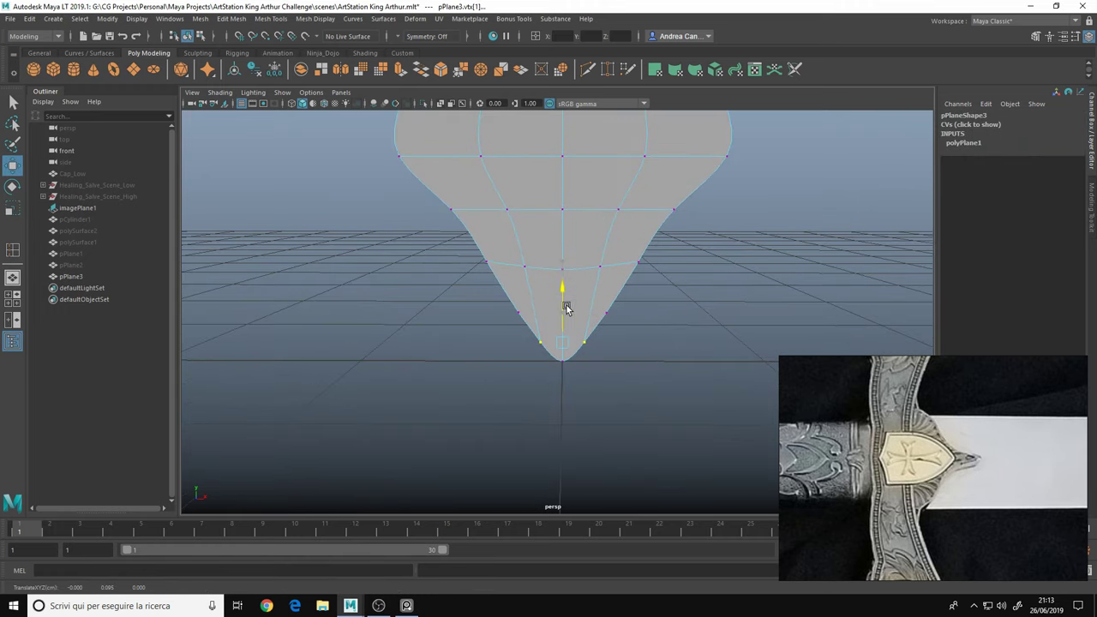
{"action": "left_click_drag", "start_coordinate": [563, 274], "coordinate": [630, 298]}
{"action": "scroll", "coordinate": [630, 298], "scroll_direction": "down", "scroll_amount": 1}
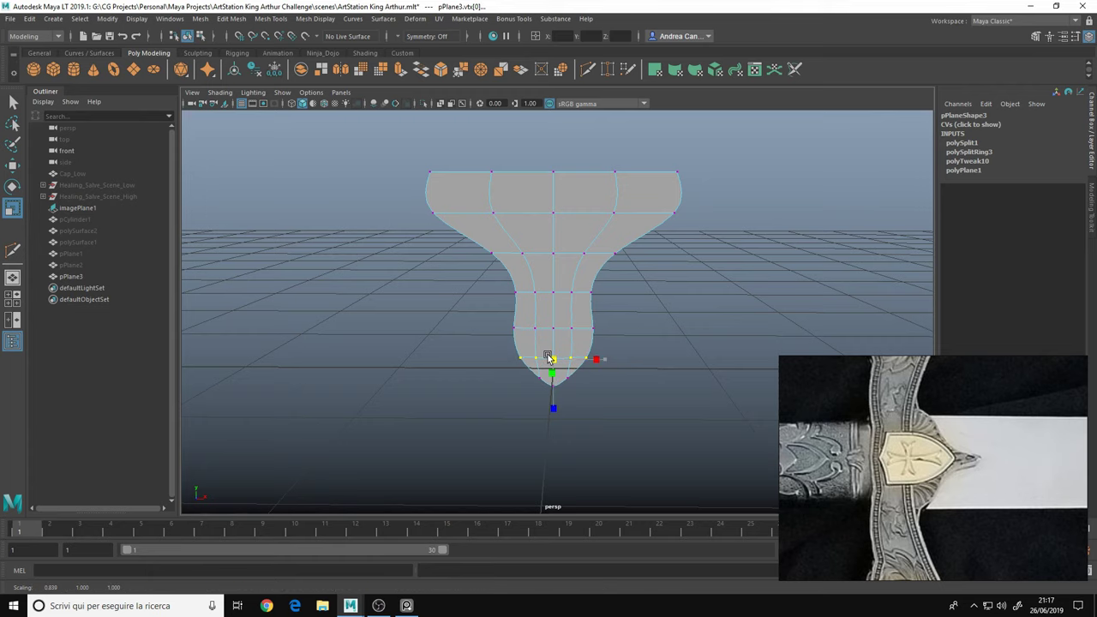
Return to object mode, clear the selection and orbit around the crossguard
{"action": "key", "text": "F8"}
{"action": "key", "text": "w"}
{"action": "left_click", "coordinate": [520, 389]}
{"action": "mouse_move", "coordinate": [470, 312]}
{"action": "left_mouse_down", "text": "alt"}
{"action": "mouse_move", "coordinate": [521, 389]}
{"action": "mouse_move", "coordinate": [498, 384]}
{"action": "mouse_move", "coordinate": [607, 331]}
{"action": "mouse_move", "coordinate": [412, 277]}
{"action": "left_mouse_up", "text": "alt"}
{"action": "left_click", "coordinate": [498, 384]}
Extrude the crossguard plane's faces to give it depth
{"action": "right_click_drag", "start_coordinate": [392, 210], "coordinate": [387, 176], "text": "shift"}
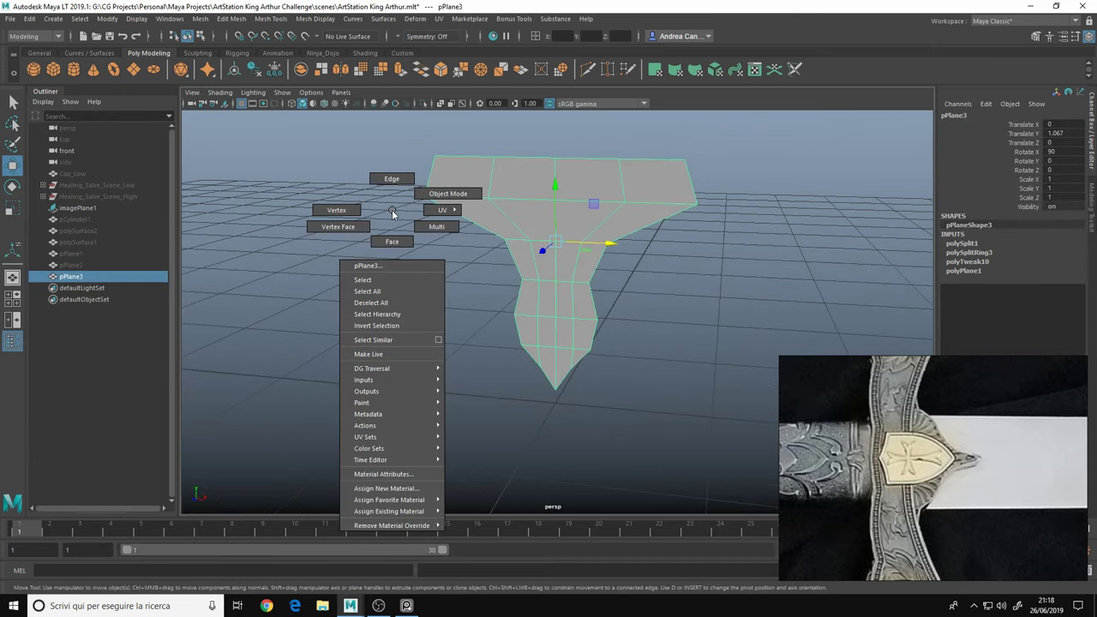
{"action": "left_click_drag", "start_coordinate": [355, 274], "coordinate": [497, 378], "text": "alt"}
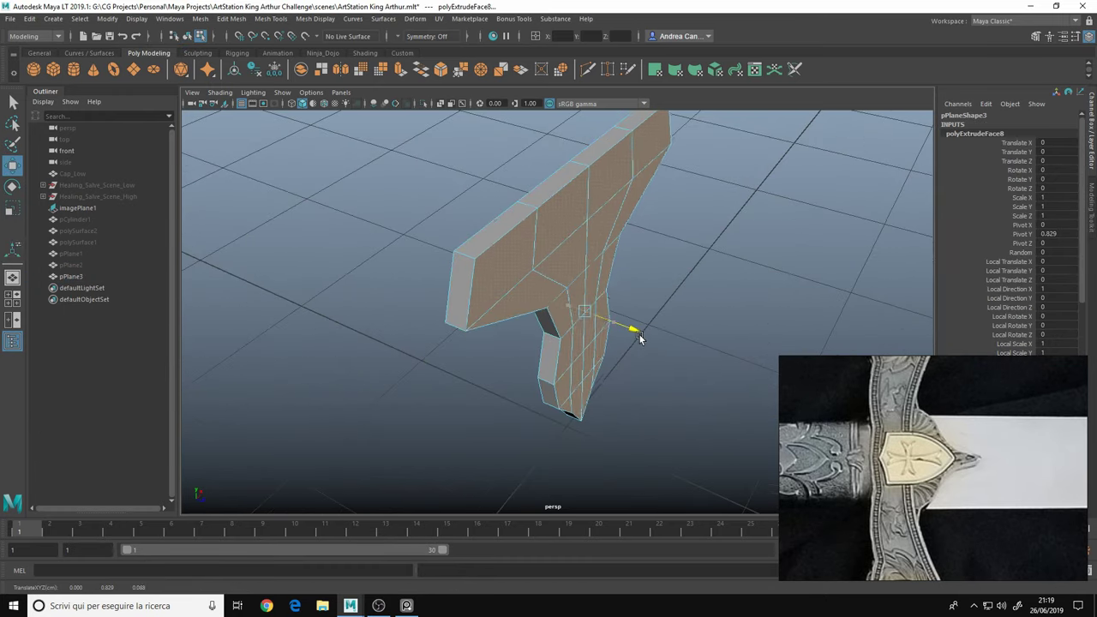
{"action": "left_click_drag", "start_coordinate": [638, 313], "coordinate": [451, 378], "text": "alt"}
Select the crossguard's front faces and extrude them
{"action": "mouse_move", "coordinate": [954, 463]}
{"action": "left_mouse_down", "text": "alt"}
{"action": "mouse_move", "coordinate": [421, 397]}
{"action": "mouse_move", "coordinate": [637, 289]}
{"action": "mouse_move", "coordinate": [689, 325]}
{"action": "mouse_move", "coordinate": [673, 267]}
{"action": "mouse_move", "coordinate": [710, 290]}
{"action": "mouse_move", "coordinate": [522, 288]}
{"action": "mouse_move", "coordinate": [358, 336]}
{"action": "mouse_move", "coordinate": [256, 346]}
{"action": "mouse_move", "coordinate": [406, 339]}
{"action": "mouse_move", "coordinate": [472, 307]}
{"action": "mouse_move", "coordinate": [549, 188]}
{"action": "left_mouse_up", "text": "alt"}
{"action": "key", "text": "ctrl+e"}
{"action": "key", "text": "w"}
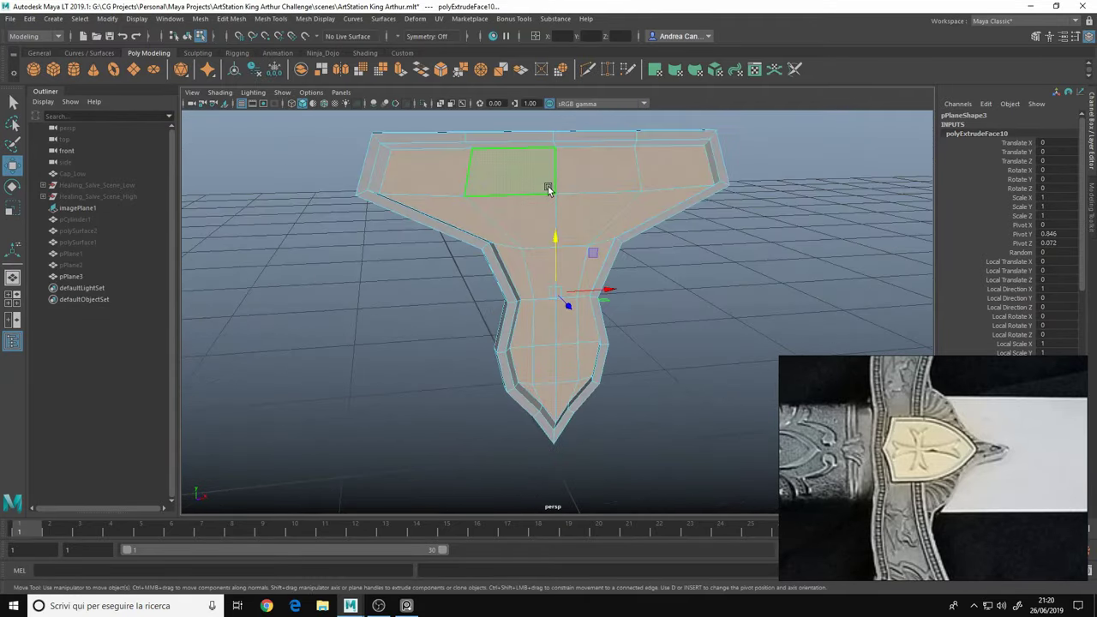
{"action": "mouse_move", "coordinate": [535, 254]}
{"action": "left_mouse_down", "text": "alt"}
{"action": "mouse_move", "coordinate": [517, 235]}
{"action": "mouse_move", "coordinate": [419, 308]}
{"action": "mouse_move", "coordinate": [454, 323]}
{"action": "mouse_move", "coordinate": [730, 246]}
{"action": "mouse_move", "coordinate": [691, 273]}
{"action": "mouse_move", "coordinate": [411, 146]}
{"action": "left_mouse_up", "text": "alt"}
{"action": "left_click", "coordinate": [730, 246]}
Extrude the front faces again with an offset to form an inset border rim
{"action": "key", "text": "ctrl+e"}
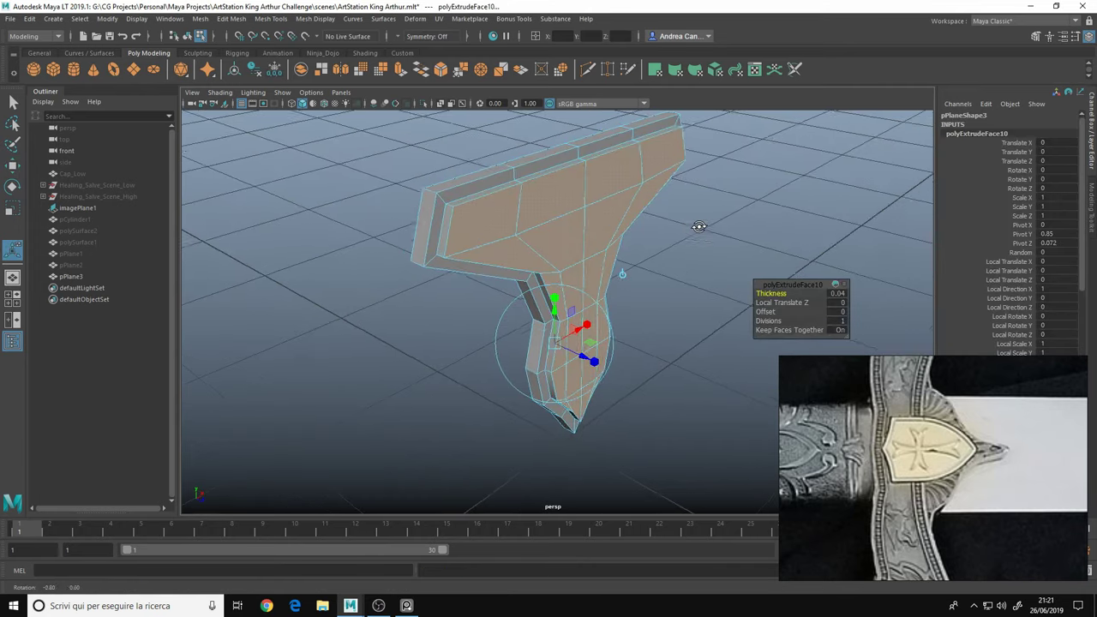
{"action": "middle_click_drag", "start_coordinate": [732, 206], "coordinate": [549, 208]}
{"action": "mouse_move", "coordinate": [549, 208]}
{"action": "left_mouse_down", "text": "alt"}
{"action": "mouse_move", "coordinate": [715, 245]}
{"action": "mouse_move", "coordinate": [636, 185]}
{"action": "left_mouse_up", "text": "alt"}
{"action": "mouse_move", "coordinate": [797, 198]}
{"action": "left_mouse_down", "text": "alt"}
{"action": "mouse_move", "coordinate": [439, 267]}
{"action": "mouse_move", "coordinate": [585, 254]}
{"action": "left_mouse_up", "text": "alt"}
{"action": "key", "text": "F8"}
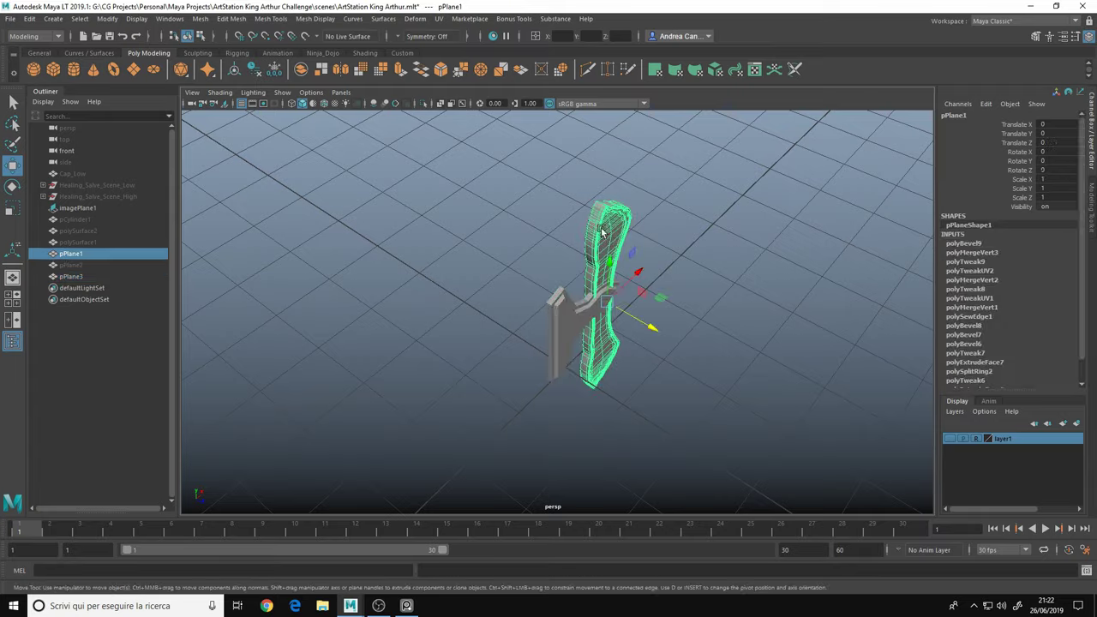
Frame the crossguard and inspect it in wireframe and shaded display
{"action": "mouse_move", "coordinate": [422, 317]}
{"action": "left_mouse_down", "text": "alt"}
{"action": "mouse_move", "coordinate": [419, 255]}
{"action": "mouse_move", "coordinate": [693, 216]}
{"action": "mouse_move", "coordinate": [571, 259]}
{"action": "left_mouse_up", "text": "alt"}
{"action": "key", "text": "4"}
{"action": "left_click", "coordinate": [597, 248]}
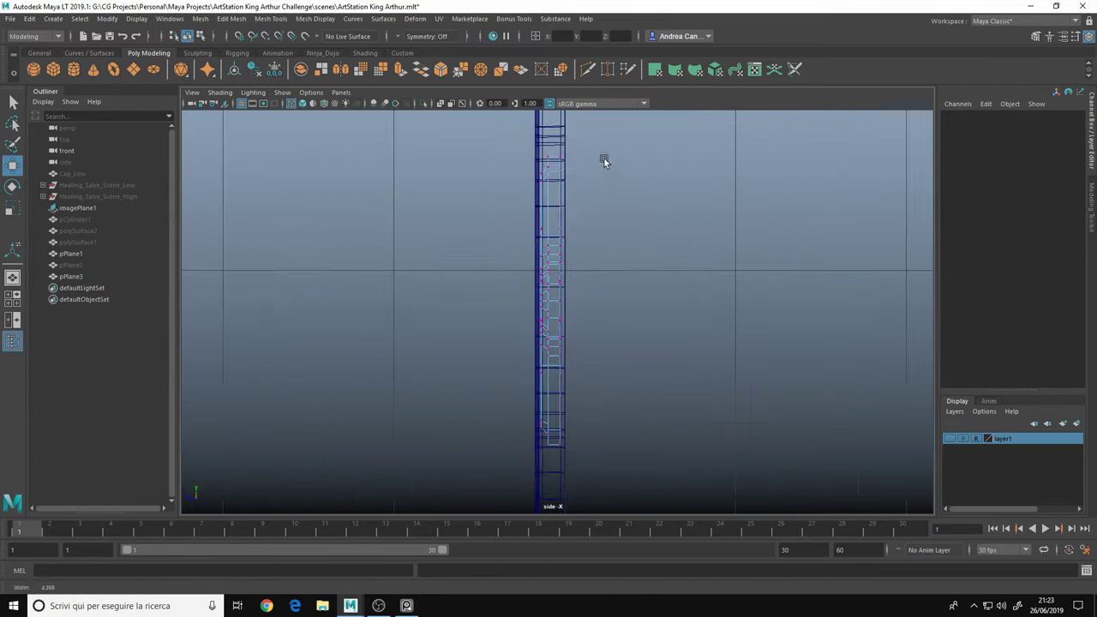
{"action": "key", "text": "5"}
{"action": "left_click_drag", "start_coordinate": [513, 297], "coordinate": [661, 343]}
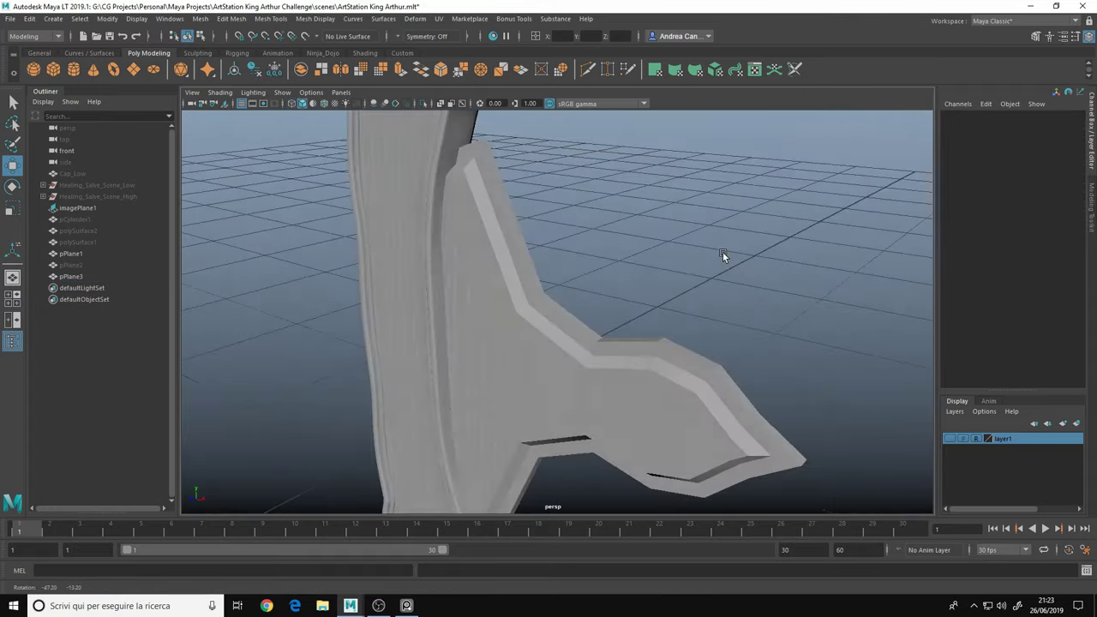
{"action": "key", "text": "f"}
Select the crossguard's outer edge loop and bevel it, widening it with fewer segments
{"action": "key", "text": "F10"}
{"action": "mouse_move", "coordinate": [537, 247]}
{"action": "left_mouse_down", "text": "alt"}
{"action": "mouse_move", "coordinate": [517, 232]}
{"action": "mouse_move", "coordinate": [343, 313]}
{"action": "left_mouse_up", "text": "alt"}
{"action": "double_click", "coordinate": [467, 269]}
{"action": "left_click_drag", "start_coordinate": [483, 270], "coordinate": [787, 246], "text": "alt"}
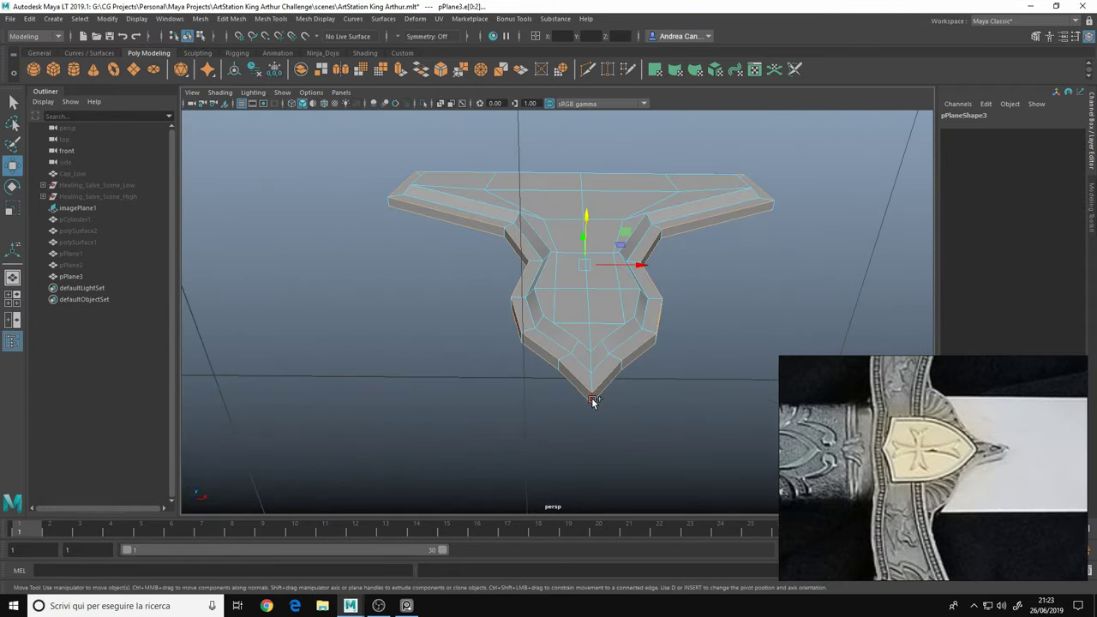
{"action": "left_click_drag", "start_coordinate": [593, 401], "coordinate": [673, 409], "text": "alt"}
{"action": "right_click_drag", "start_coordinate": [531, 249], "coordinate": [564, 277], "text": "shift"}
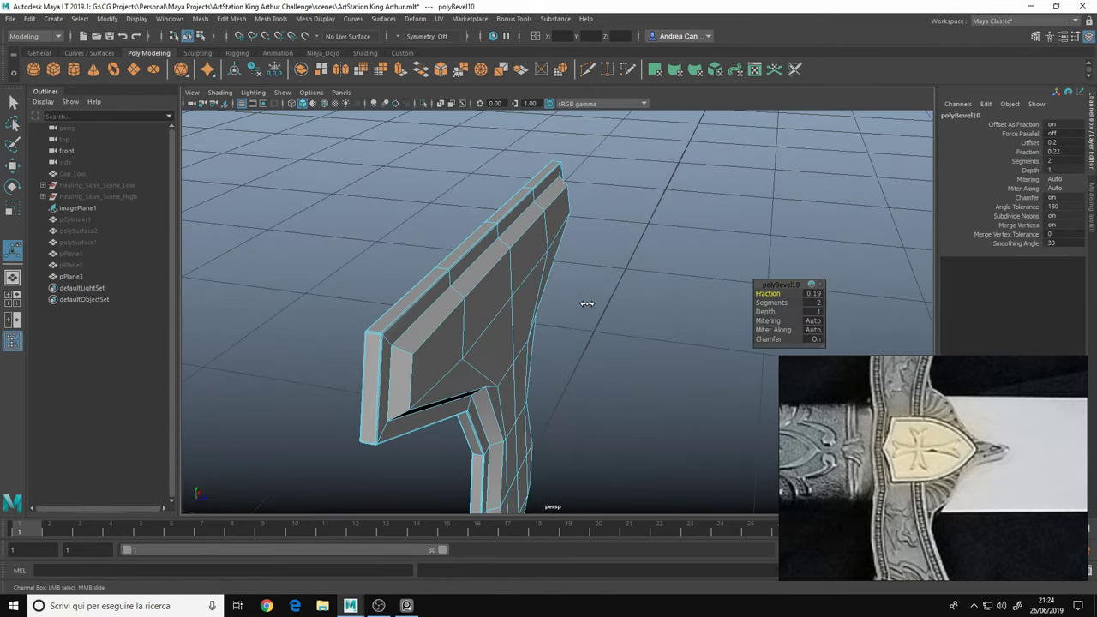
{"action": "mouse_move", "coordinate": [587, 304]}
{"action": "left_mouse_down"}
{"action": "mouse_move", "coordinate": [516, 278]}
{"action": "mouse_move", "coordinate": [858, 294]}
{"action": "mouse_move", "coordinate": [494, 284]}
{"action": "left_mouse_up"}
Undo the rounded bevel and apply a new bevel with an adjusted fraction
{"action": "key", "text": "4"}
{"action": "key", "text": "5"}
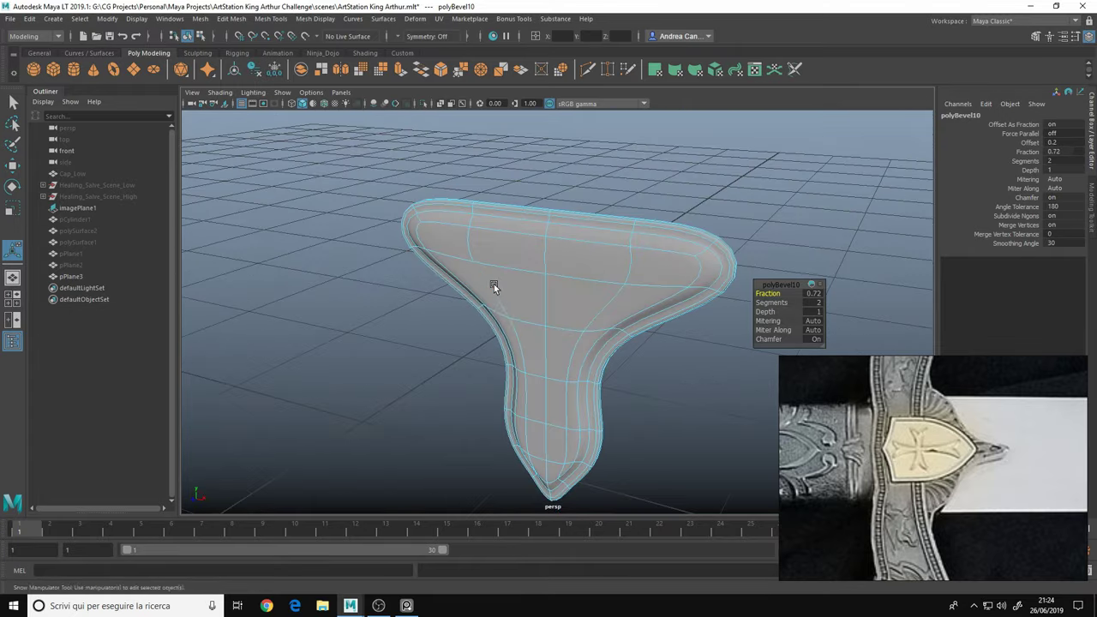
{"action": "key", "text": "ctrl+z"}
{"action": "key", "text": "ctrl+b"}
{"action": "key", "text": "space"}
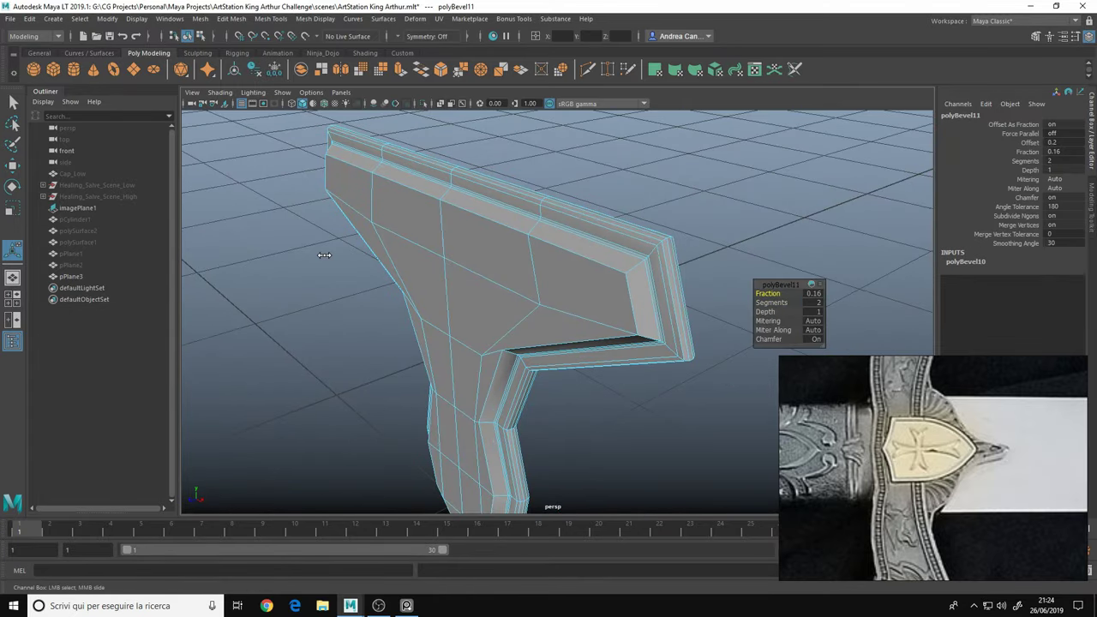
{"action": "left_click", "coordinate": [343, 266]}
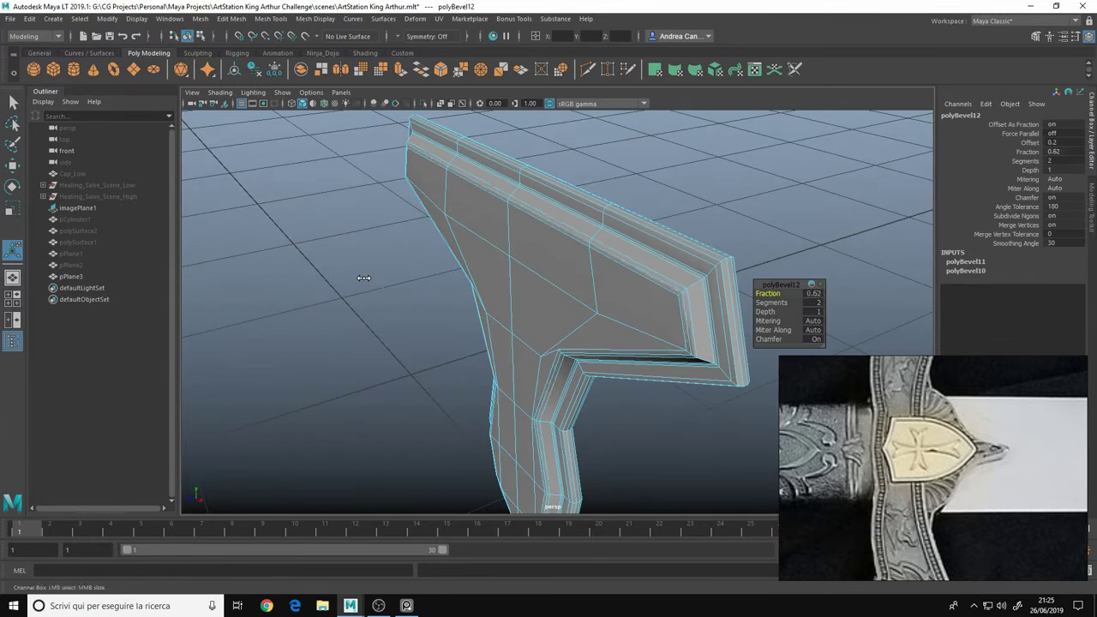
{"action": "left_click_drag", "start_coordinate": [514, 300], "coordinate": [686, 257], "text": "alt"}
Reselect the crossguard and repeat the bevel on its edges
{"action": "middle_click_drag", "start_coordinate": [806, 214], "coordinate": [758, 214]}
{"action": "mouse_move", "coordinate": [758, 213]}
{"action": "left_mouse_down", "text": "alt"}
{"action": "mouse_move", "coordinate": [446, 248]}
{"action": "mouse_move", "coordinate": [475, 283]}
{"action": "left_mouse_up", "text": "alt"}
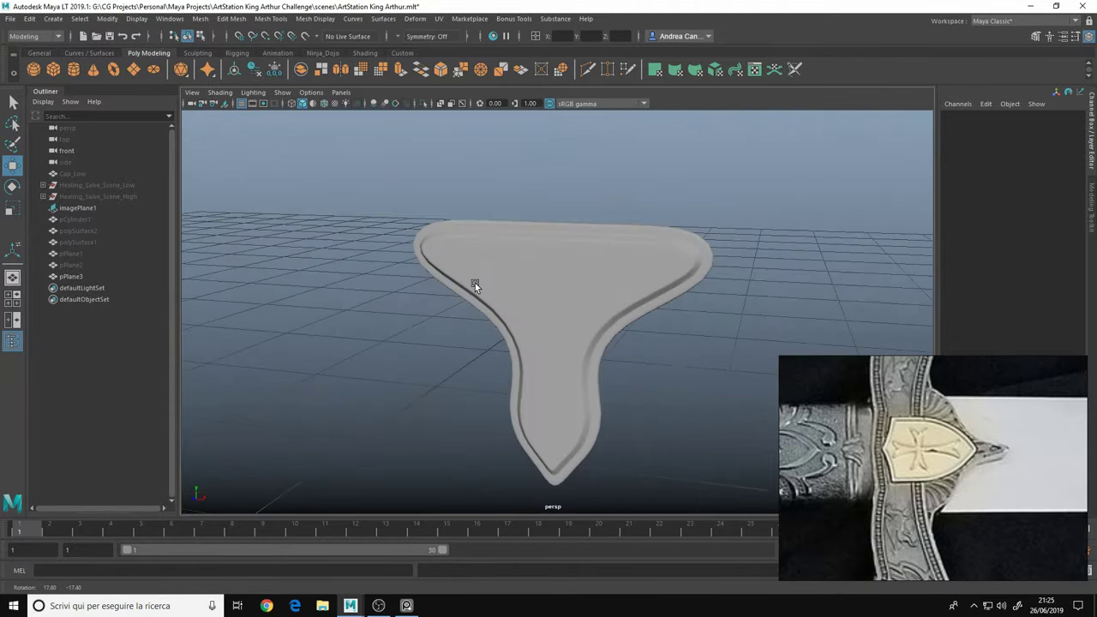
{"action": "left_click", "coordinate": [475, 283]}
{"action": "key", "text": "w"}
{"action": "mouse_move", "coordinate": [416, 327]}
{"action": "left_mouse_down", "text": "alt"}
{"action": "mouse_move", "coordinate": [639, 254]}
{"action": "mouse_move", "coordinate": [678, 287]}
{"action": "mouse_move", "coordinate": [502, 316]}
{"action": "mouse_move", "coordinate": [599, 332]}
{"action": "mouse_move", "coordinate": [512, 278]}
{"action": "mouse_move", "coordinate": [323, 243]}
{"action": "mouse_move", "coordinate": [552, 336]}
{"action": "mouse_move", "coordinate": [780, 255]}
{"action": "left_mouse_up", "text": "alt"}
{"action": "left_click", "coordinate": [678, 287]}
{"action": "left_click", "coordinate": [599, 333]}
{"action": "key", "text": "5"}
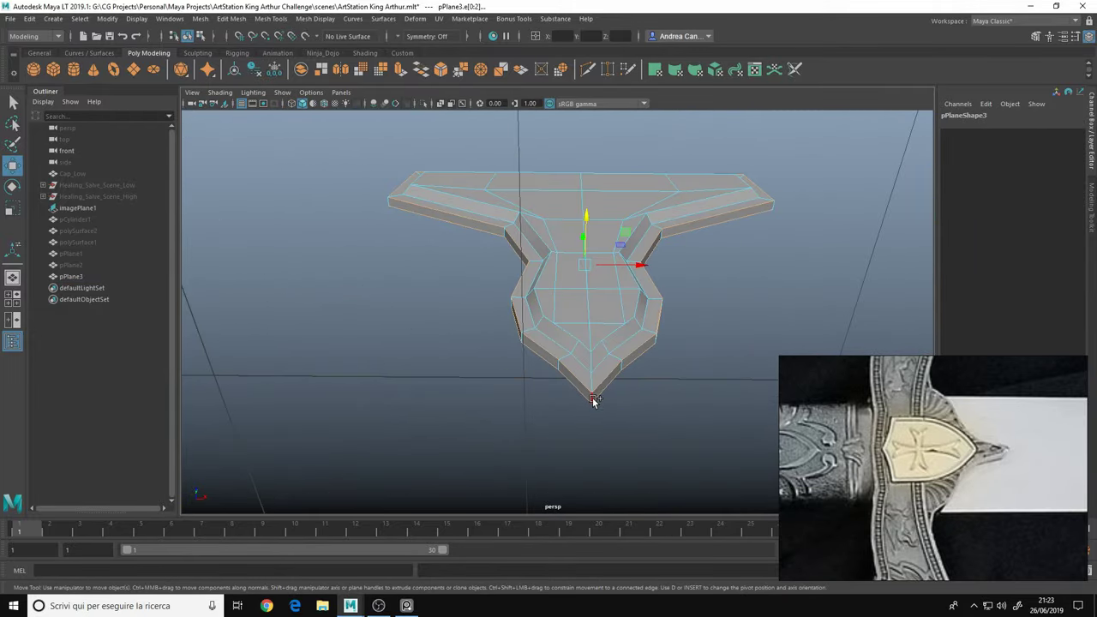
{"action": "mouse_move", "coordinate": [594, 400]}
{"action": "left_mouse_down", "text": "alt"}
{"action": "mouse_move", "coordinate": [537, 374]}
{"action": "mouse_move", "coordinate": [636, 304]}
{"action": "mouse_move", "coordinate": [624, 281]}
{"action": "mouse_move", "coordinate": [710, 297]}
{"action": "mouse_move", "coordinate": [368, 274]}
{"action": "mouse_move", "coordinate": [529, 385]}
{"action": "mouse_move", "coordinate": [656, 313]}
{"action": "mouse_move", "coordinate": [711, 237]}
{"action": "mouse_move", "coordinate": [455, 282]}
{"action": "mouse_move", "coordinate": [421, 277]}
{"action": "mouse_move", "coordinate": [465, 245]}
{"action": "left_mouse_up", "text": "alt"}
{"action": "key", "text": "ctrl+b"}
Add two more bevels to the rim edges, checking the smooth preview
{"action": "key", "text": "3"}
{"action": "key", "text": "1"}
{"action": "key", "text": "5"}
{"action": "left_click", "coordinate": [353, 276]}
{"action": "key", "text": "1"}
{"action": "key", "text": "space"}
{"action": "left_click", "coordinate": [330, 258]}
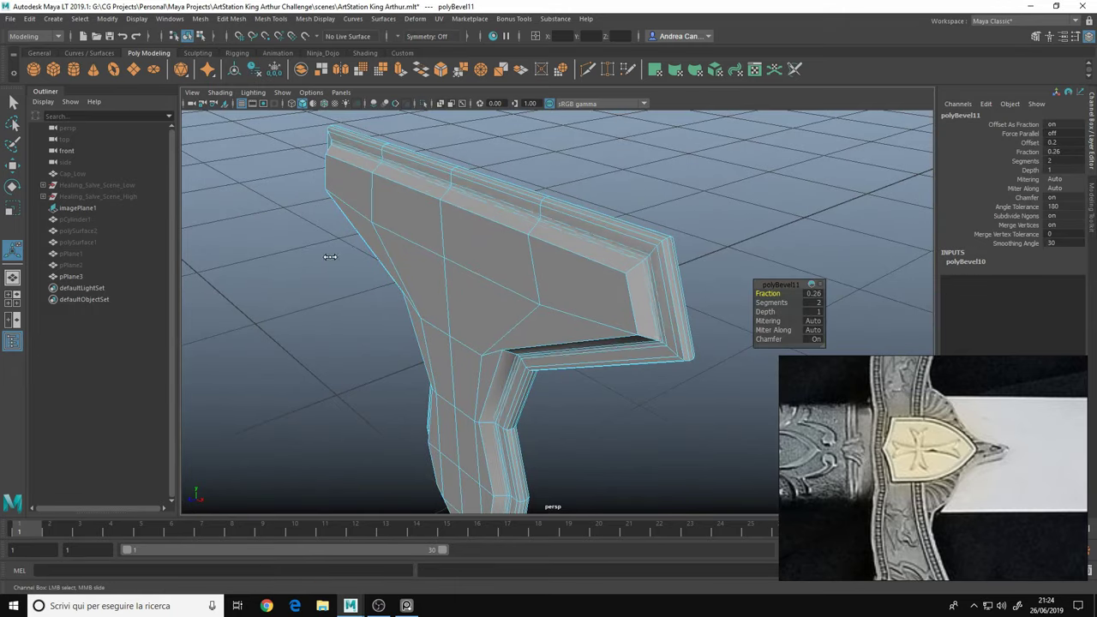
Compare the beveled crossguard with smooth preview on and off from the front
{"action": "mouse_move", "coordinate": [618, 297]}
{"action": "left_mouse_down", "text": "alt"}
{"action": "mouse_move", "coordinate": [410, 299]}
{"action": "mouse_move", "coordinate": [380, 274]}
{"action": "mouse_move", "coordinate": [710, 232]}
{"action": "mouse_move", "coordinate": [503, 285]}
{"action": "mouse_move", "coordinate": [631, 246]}
{"action": "mouse_move", "coordinate": [585, 304]}
{"action": "left_mouse_up", "text": "alt"}
{"action": "key", "text": "3"}
{"action": "key", "text": "1"}
{"action": "key", "text": "3"}
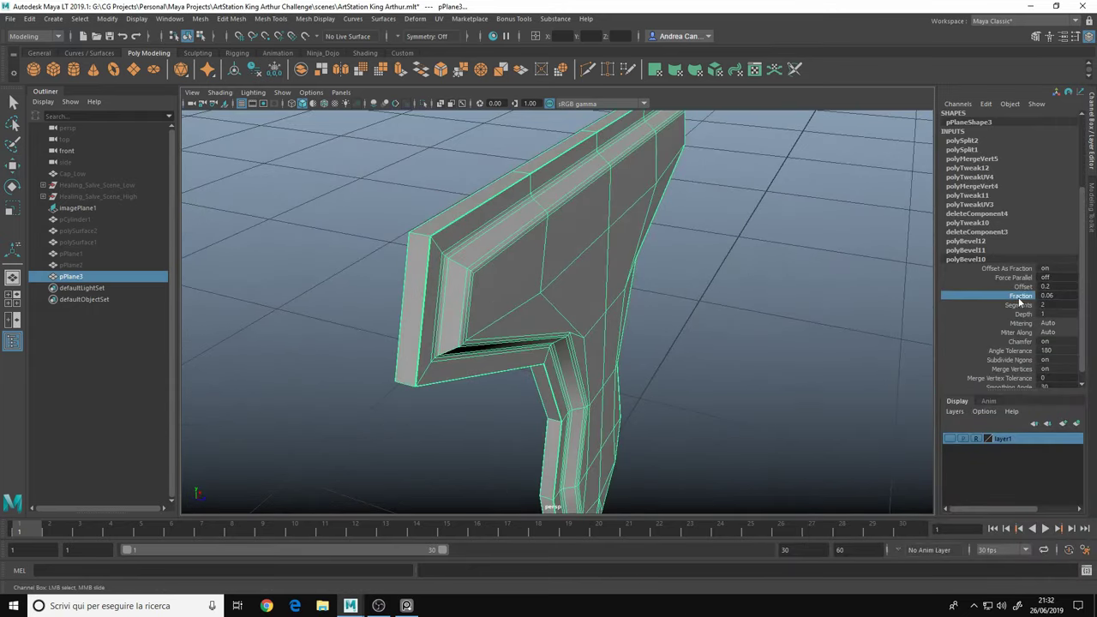
{"action": "left_click_drag", "start_coordinate": [796, 274], "coordinate": [669, 249], "text": "alt"}
{"action": "key", "text": "3"}
{"action": "key", "text": "1"}
{"action": "key", "text": "w"}
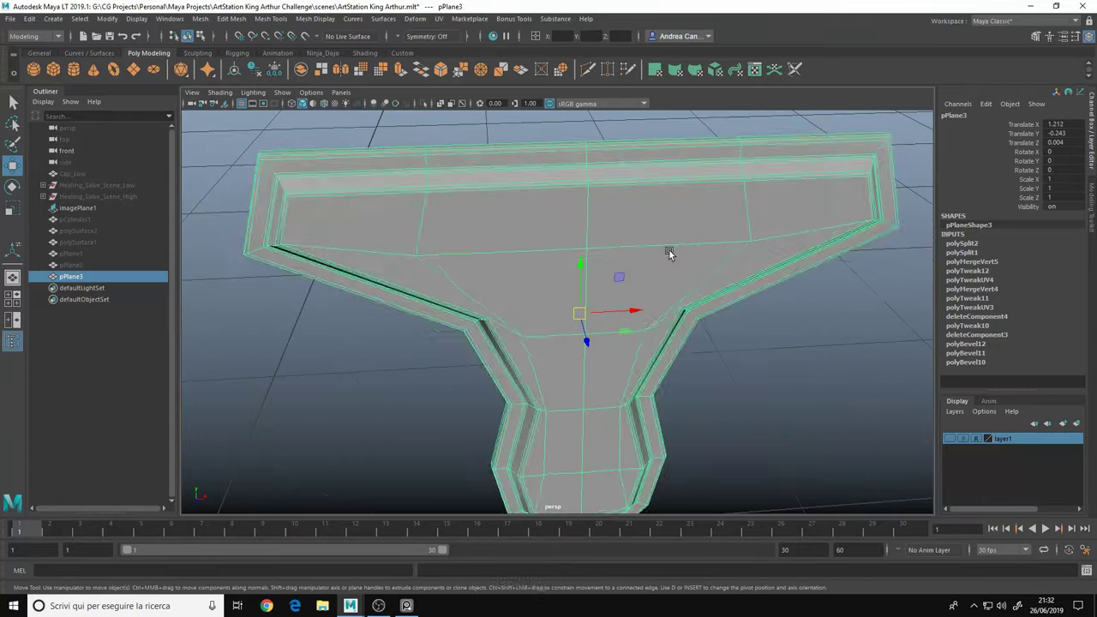
{"action": "key", "text": "3"}
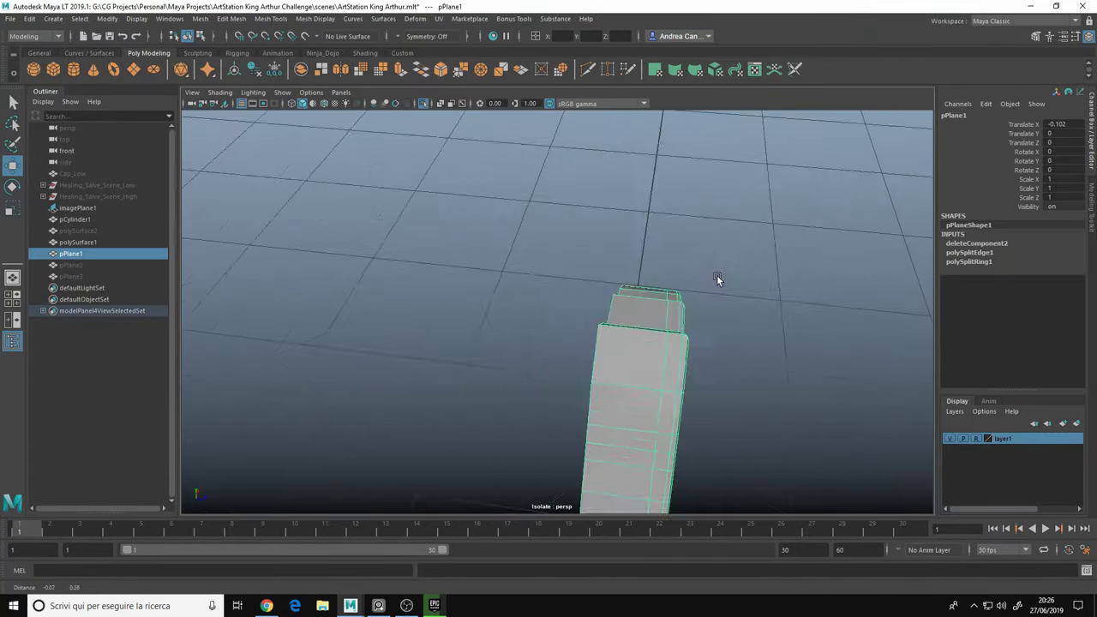
Mirror pPlane1 across Z with a slight offset, then return to the full shaded scene
{"action": "left_click", "coordinate": [137, 18]}
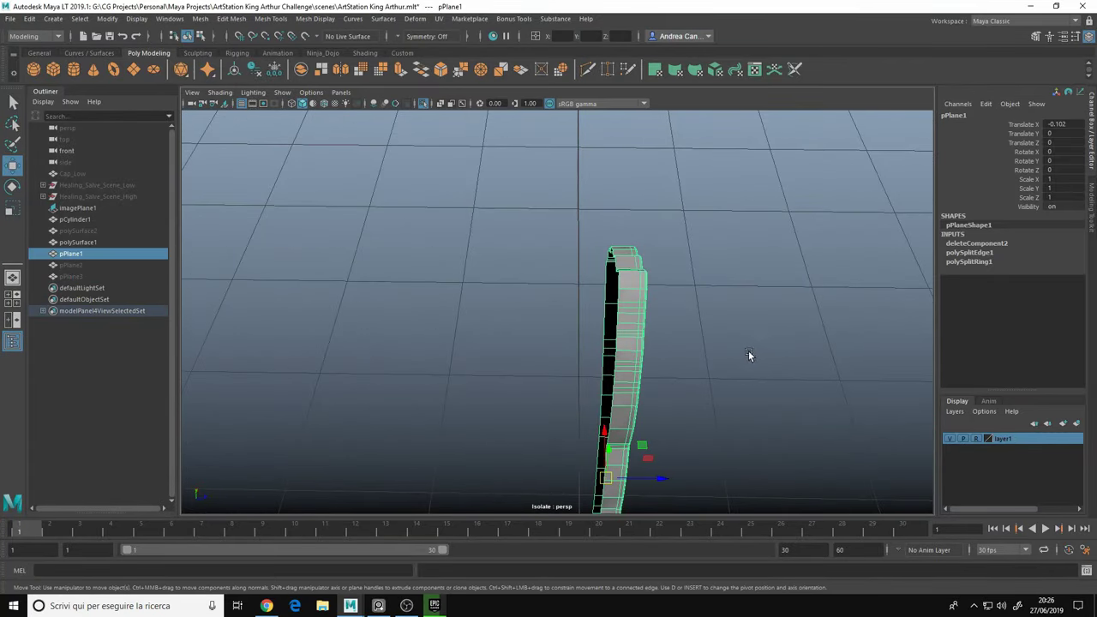
{"action": "left_click", "coordinate": [502, 320]}
{"action": "left_click_drag", "start_coordinate": [858, 350], "coordinate": [551, 313], "text": "alt"}
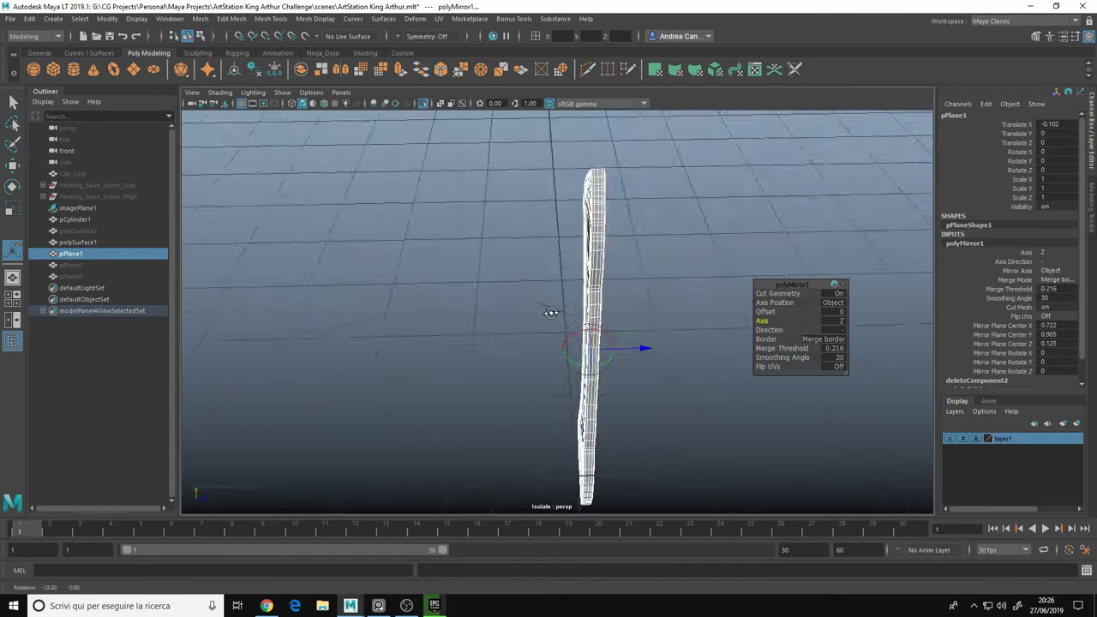
{"action": "mouse_move", "coordinate": [612, 367]}
{"action": "left_mouse_down"}
{"action": "mouse_move", "coordinate": [653, 337]}
{"action": "mouse_move", "coordinate": [444, 335]}
{"action": "mouse_move", "coordinate": [380, 282]}
{"action": "mouse_move", "coordinate": [459, 263]}
{"action": "mouse_move", "coordinate": [589, 257]}
{"action": "left_mouse_up"}
{"action": "key", "text": "ctrl+1"}
{"action": "key", "text": "5"}
{"action": "left_click", "coordinate": [459, 262]}
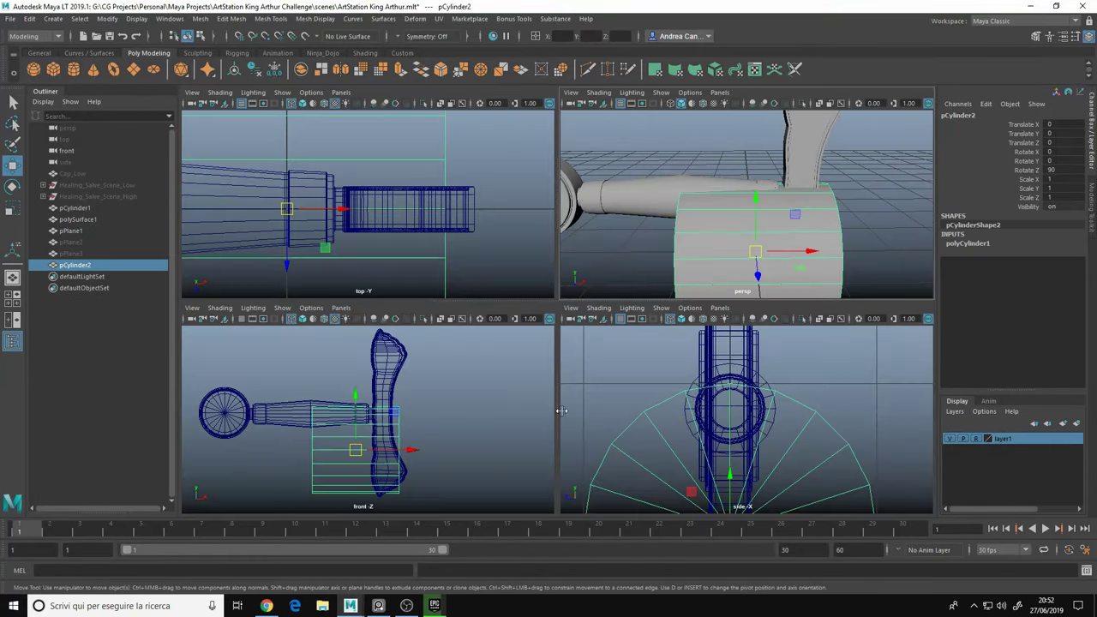
Zoom in on the cylinder ring and bring the whole sword back into a front view
{"action": "scroll", "coordinate": [530, 299], "scroll_direction": "up", "scroll_amount": 5}
{"action": "scroll", "coordinate": [416, 310], "scroll_direction": "up", "scroll_amount": 3}
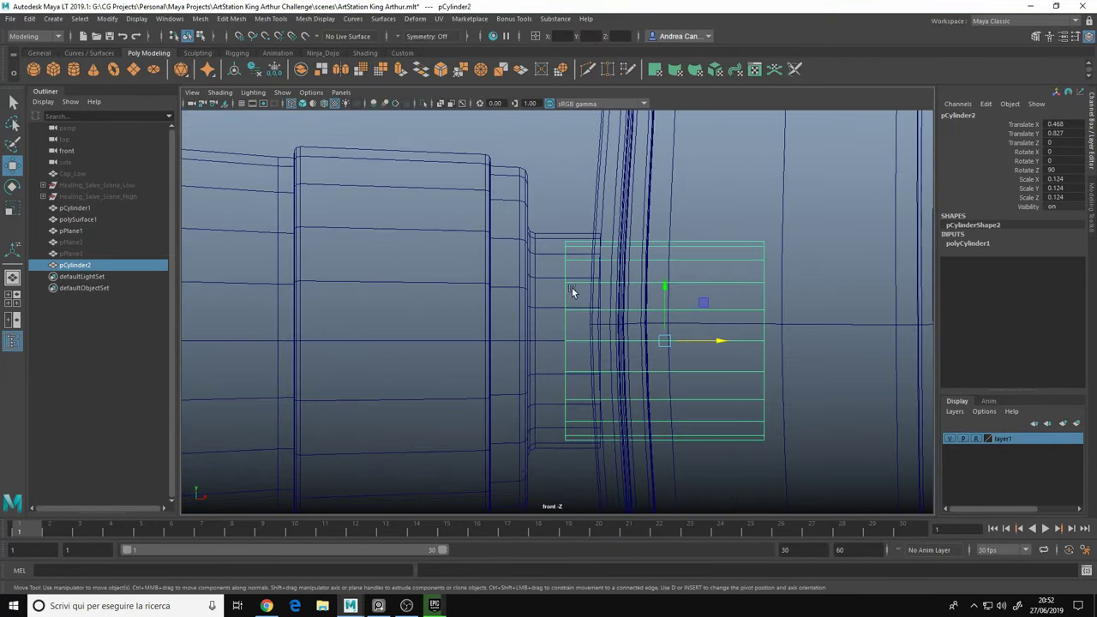
{"action": "right_click", "coordinate": [573, 188]}
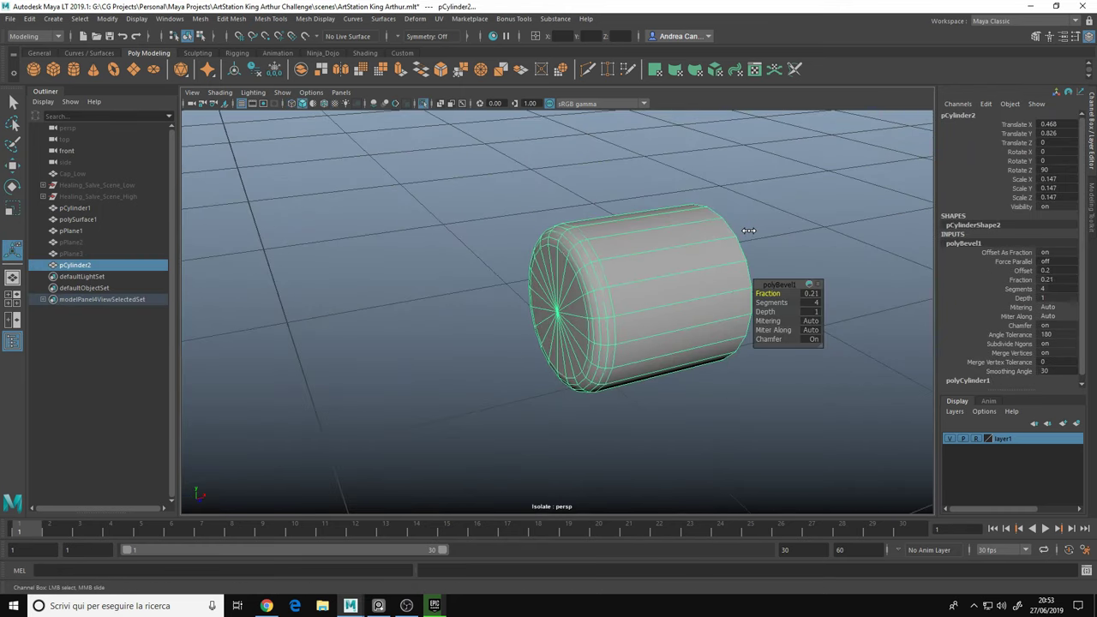
{"action": "key", "text": "w"}
{"action": "left_click_drag", "start_coordinate": [749, 230], "coordinate": [817, 457], "text": "alt"}
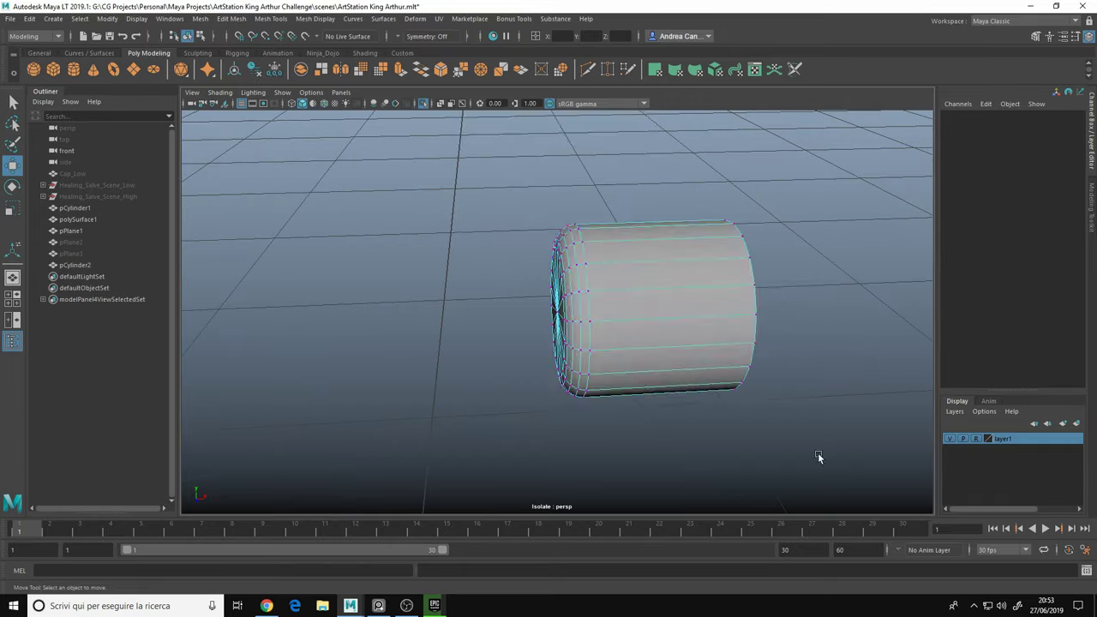
{"action": "key", "text": "ctrl+1"}
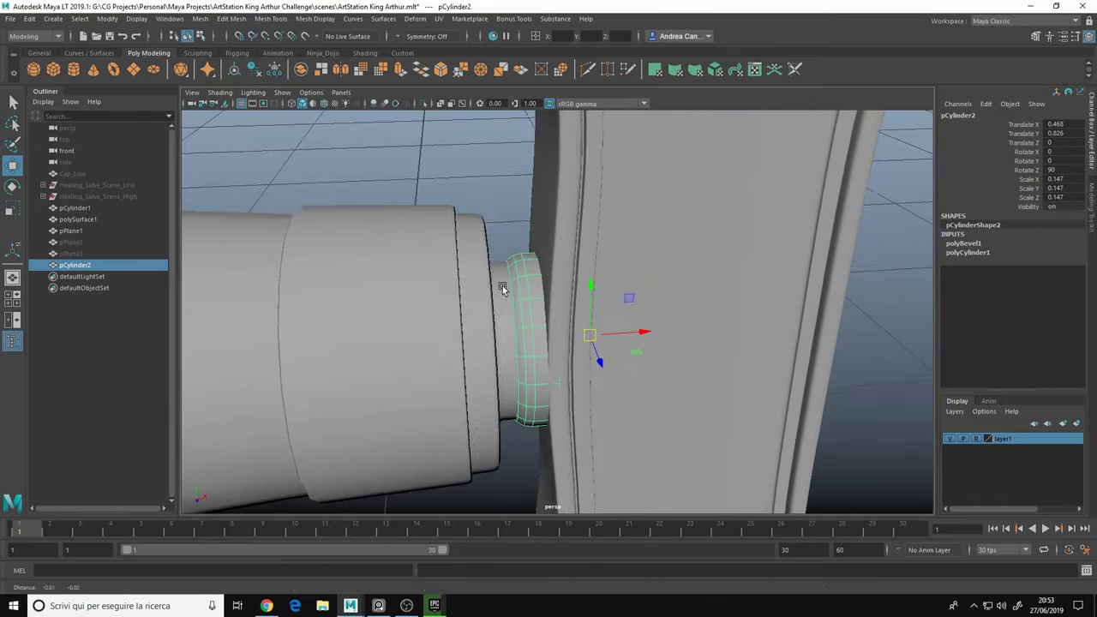
{"action": "key", "text": "4"}
{"action": "left_click_drag", "start_coordinate": [502, 286], "coordinate": [433, 276]}
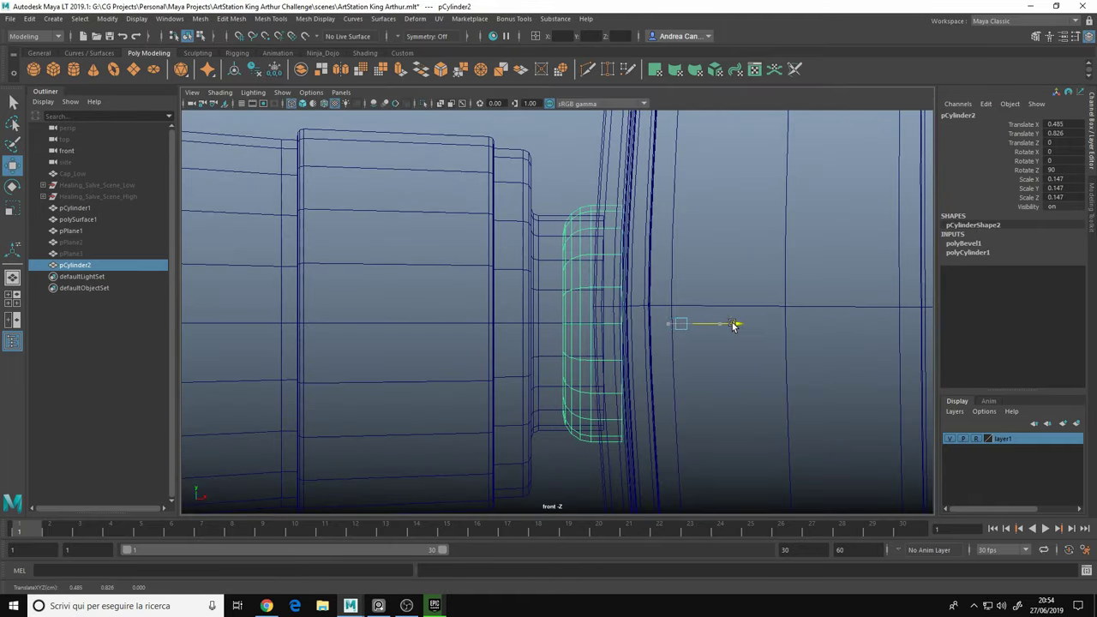
Slide the cylinder ring along X toward the guard and freeze its transforms
{"action": "left_click_drag", "start_coordinate": [733, 324], "coordinate": [739, 324]}
{"action": "key", "text": "5"}
{"action": "left_click_drag", "start_coordinate": [600, 343], "coordinate": [515, 297], "text": "alt"}
{"action": "mouse_move", "coordinate": [673, 300]}
{"action": "left_mouse_down"}
{"action": "mouse_move", "coordinate": [492, 288]}
{"action": "mouse_move", "coordinate": [703, 308]}
{"action": "mouse_move", "coordinate": [520, 285]}
{"action": "left_mouse_up"}
{"action": "left_click", "coordinate": [107, 18]}
{"action": "left_click", "coordinate": [703, 307]}
Select polySurface1 and frame it in the view
{"action": "key", "text": "4"}
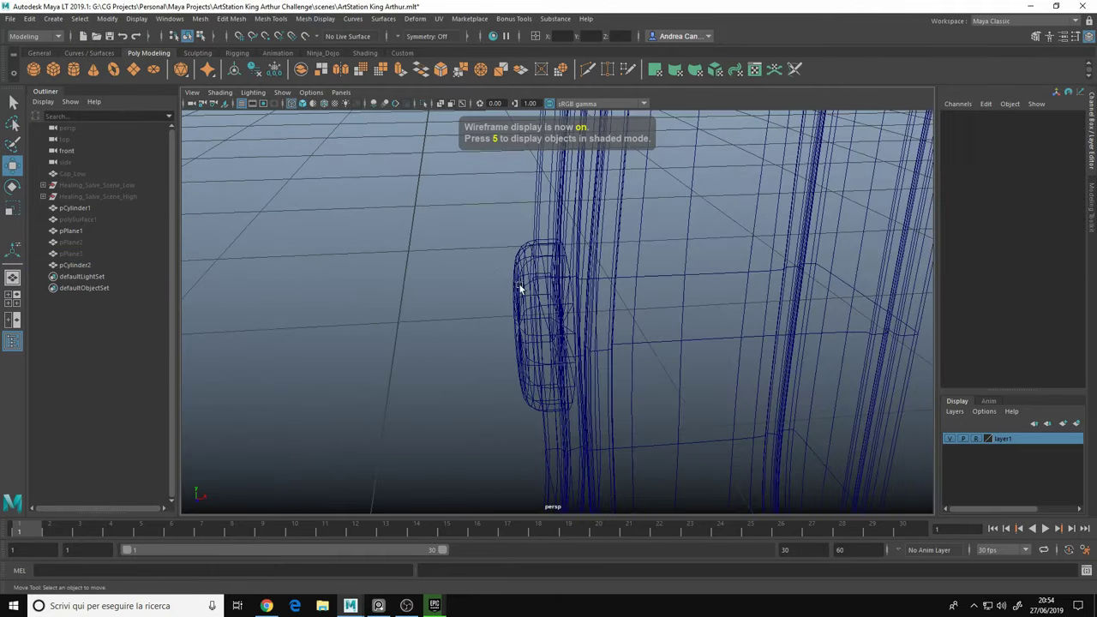
{"action": "key", "text": "ctrl+1"}
{"action": "left_click", "coordinate": [86, 221]}
{"action": "key", "text": "f"}
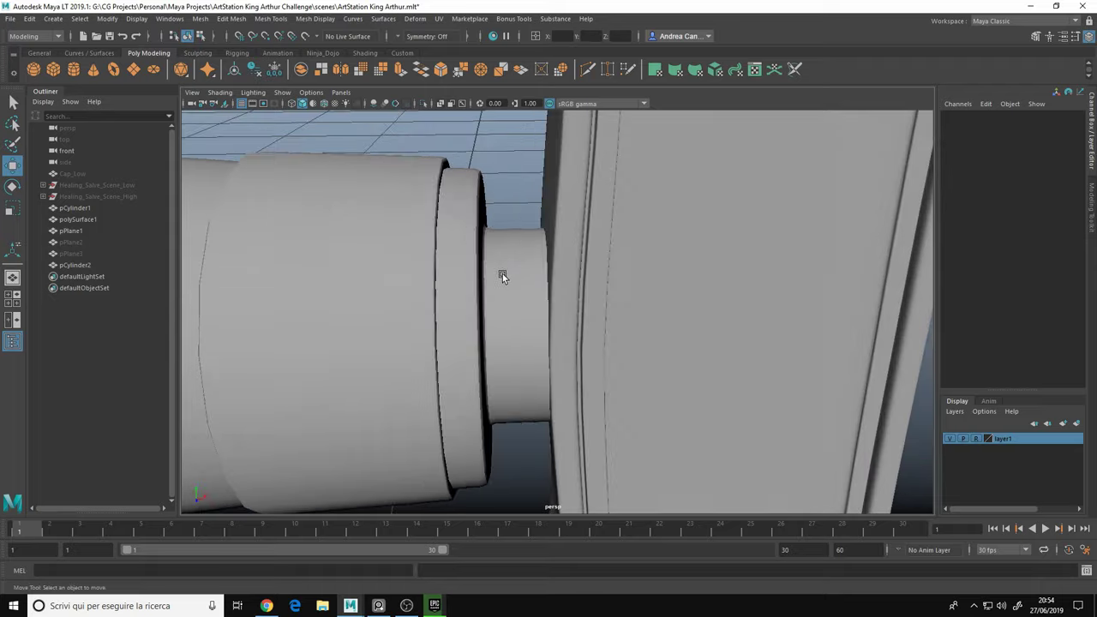
{"action": "key", "text": "1"}
{"action": "key", "text": "4"}
{"action": "key", "text": "5"}
Select the open edge loop on polySurface1 and extrude the rim edges
{"action": "left_click", "coordinate": [517, 228]}
{"action": "mouse_move", "coordinate": [517, 228]}
{"action": "left_mouse_down", "text": "alt"}
{"action": "mouse_move", "coordinate": [732, 343]}
{"action": "mouse_move", "coordinate": [804, 357]}
{"action": "mouse_move", "coordinate": [460, 343]}
{"action": "left_mouse_up", "text": "alt"}
{"action": "left_click", "coordinate": [460, 343]}
{"action": "right_click_drag", "start_coordinate": [568, 215], "coordinate": [549, 201]}
{"action": "double_click", "coordinate": [593, 289]}
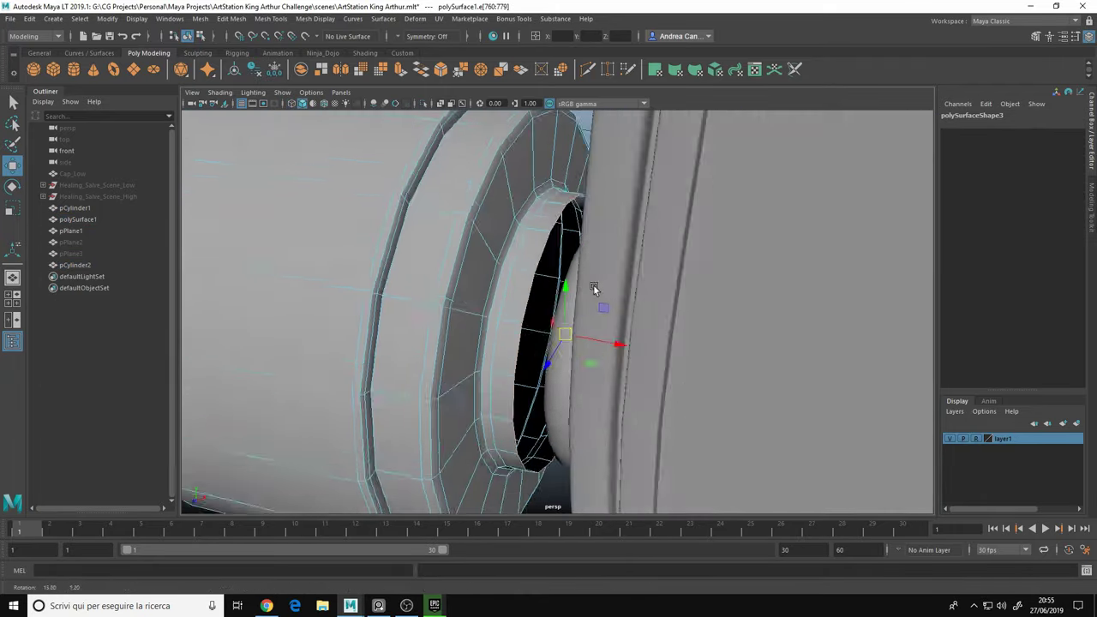
{"action": "scroll", "coordinate": [623, 315], "scroll_direction": "up", "scroll_amount": 2}
{"action": "key", "text": "ctrl+e"}
{"action": "key", "text": "4"}
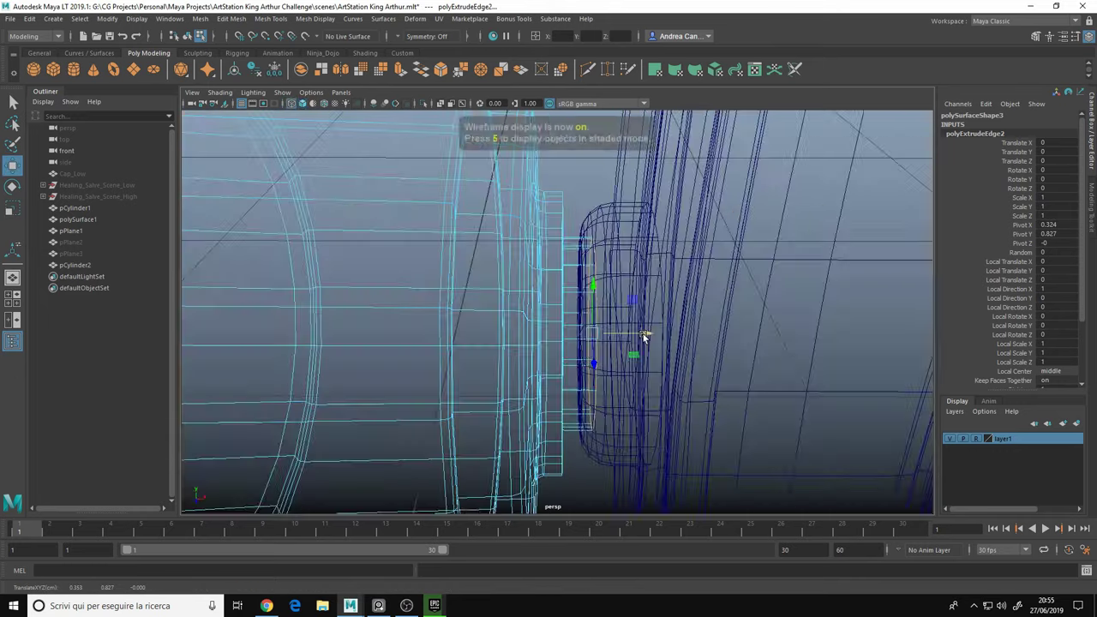
{"action": "key", "text": "5"}
Select the handle pieces and view the handle and blade together in wireframe
{"action": "left_click", "coordinate": [458, 292]}
{"action": "mouse_move", "coordinate": [457, 291]}
{"action": "left_mouse_down", "text": "alt"}
{"action": "mouse_move", "coordinate": [603, 207]}
{"action": "mouse_move", "coordinate": [589, 243]}
{"action": "mouse_move", "coordinate": [607, 276]}
{"action": "left_mouse_up", "text": "alt"}
{"action": "left_click", "coordinate": [589, 243], "text": "shift"}
{"action": "mouse_move", "coordinate": [534, 259]}
{"action": "left_mouse_down", "text": "alt"}
{"action": "mouse_move", "coordinate": [386, 308]}
{"action": "mouse_move", "coordinate": [664, 341]}
{"action": "left_mouse_up", "text": "alt"}
{"action": "key", "text": "w"}
{"action": "key", "text": "4"}
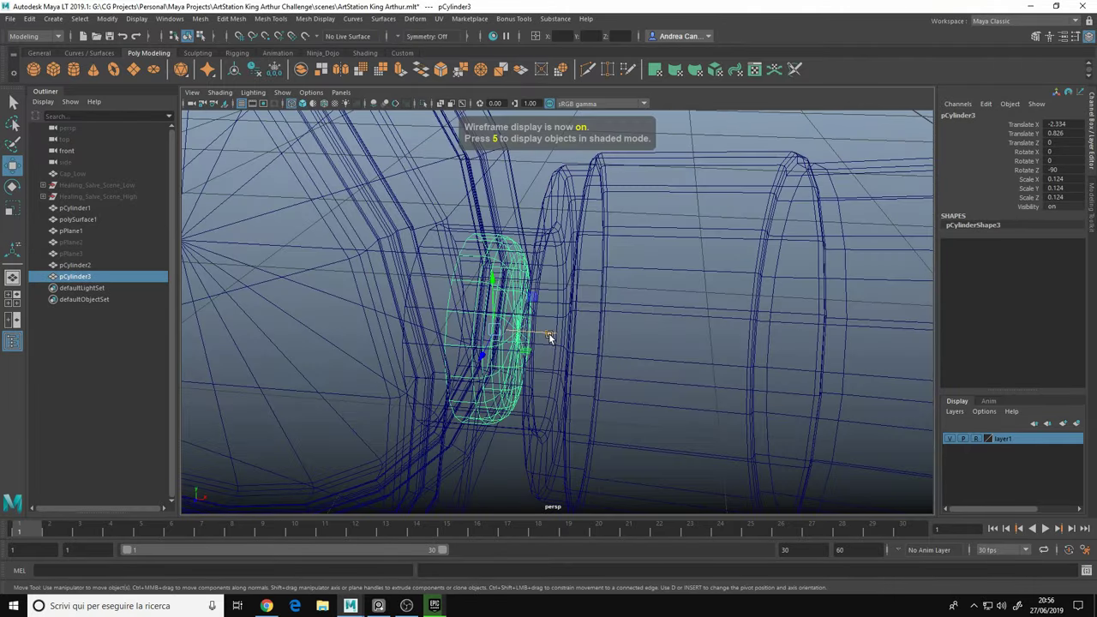
{"action": "key", "text": "space"}
{"action": "key", "text": "space"}
{"action": "key", "text": "space"}
{"action": "key", "text": "space"}
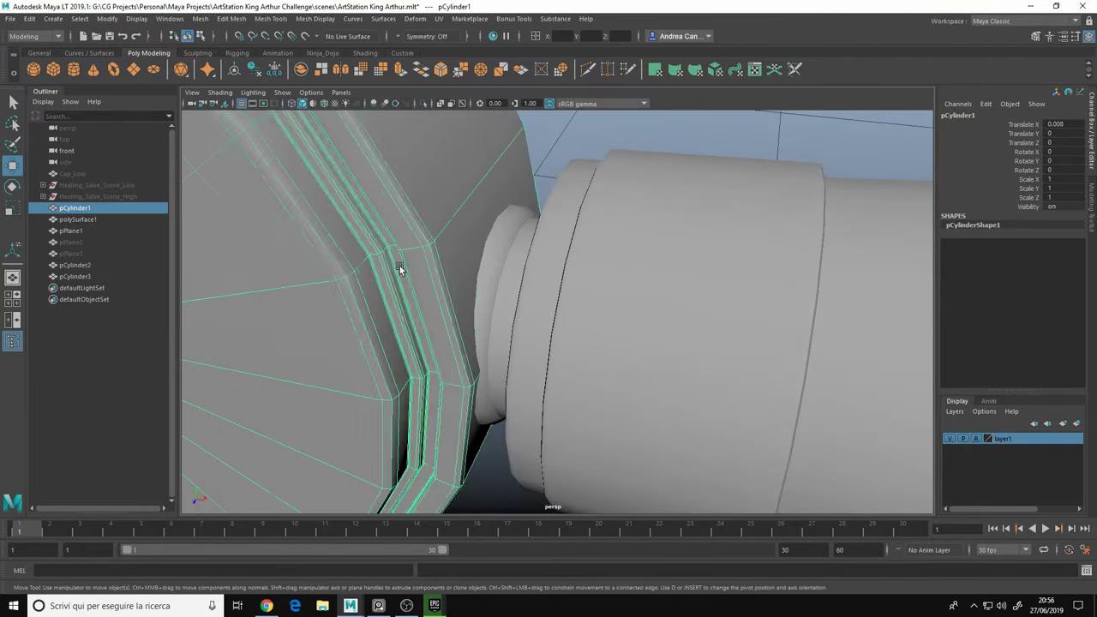
Extrude the handle's rim edges again to close the gap at the grip end
{"action": "left_click_drag", "start_coordinate": [619, 268], "coordinate": [524, 216], "text": "alt"}
{"action": "key", "text": "4"}
{"action": "key", "text": "5"}
{"action": "key", "text": "ctrl+e"}
{"action": "key", "text": "4"}
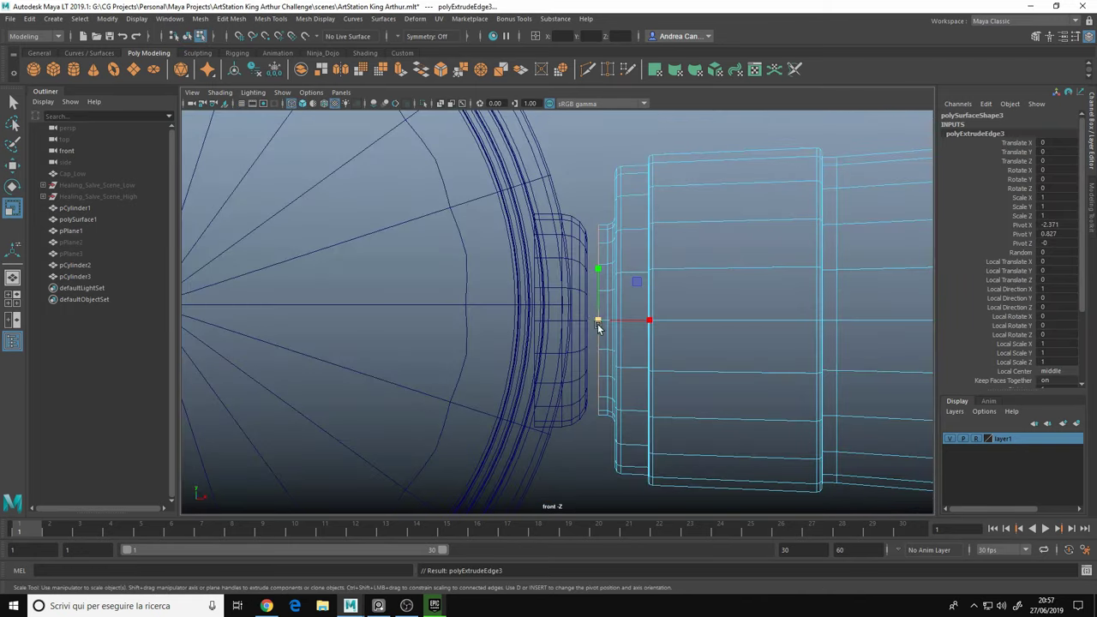
{"action": "key", "text": "space"}
{"action": "key", "text": "space"}
Delete one half of the polySurface1 handle mesh
{"action": "key", "text": "5"}
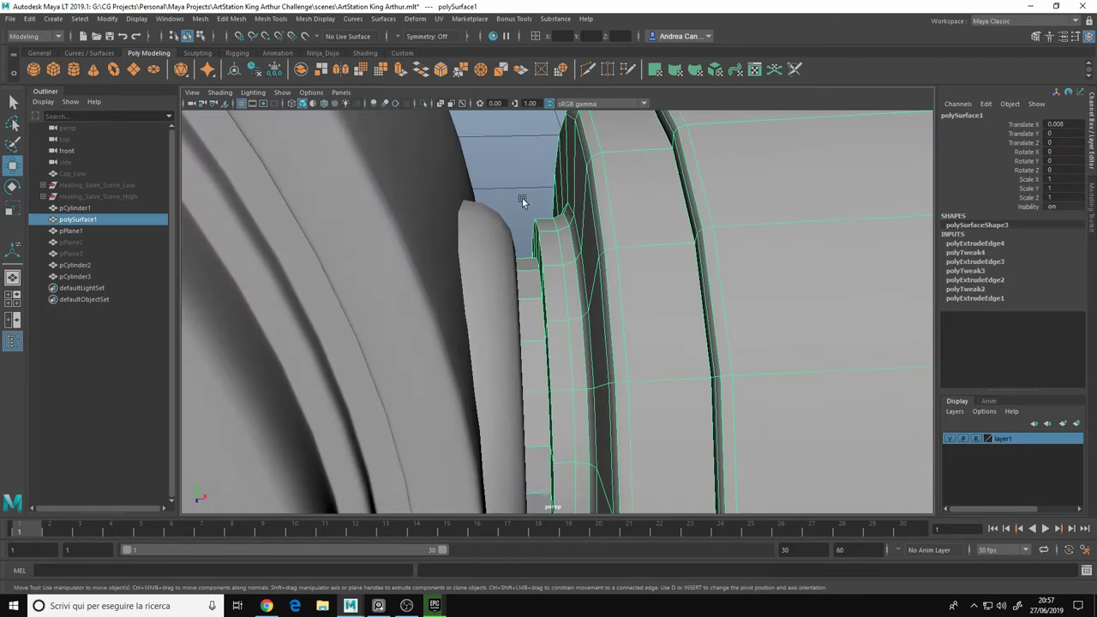
{"action": "key", "text": "ctrl+1"}
{"action": "left_click", "coordinate": [432, 230]}
{"action": "mouse_move", "coordinate": [432, 230]}
{"action": "left_mouse_down", "text": "alt"}
{"action": "mouse_move", "coordinate": [534, 277]}
{"action": "mouse_move", "coordinate": [608, 238]}
{"action": "mouse_move", "coordinate": [498, 254]}
{"action": "left_mouse_up", "text": "alt"}
{"action": "key", "text": "q"}
{"action": "key", "text": "ctrl+1"}
{"action": "key", "text": "w"}
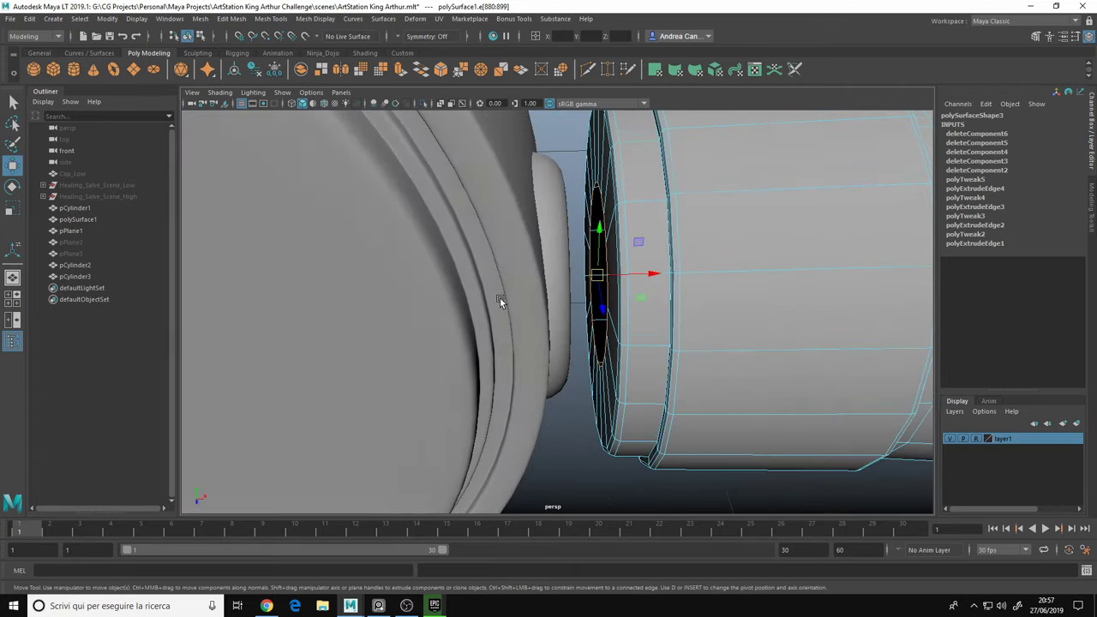
{"action": "key", "text": "4"}
{"action": "key", "text": "5"}
{"action": "left_click", "coordinate": [695, 175]}
{"action": "mouse_move", "coordinate": [695, 176]}
{"action": "left_mouse_down", "text": "alt"}
{"action": "mouse_move", "coordinate": [588, 318]}
{"action": "mouse_move", "coordinate": [537, 209]}
{"action": "left_mouse_up", "text": "alt"}
{"action": "left_click", "coordinate": [575, 274]}
{"action": "key", "text": "Delete"}
Mirror the remaining handle half with Mesh > Mirror into a full symmetrical grip
{"action": "left_click", "coordinate": [534, 265]}
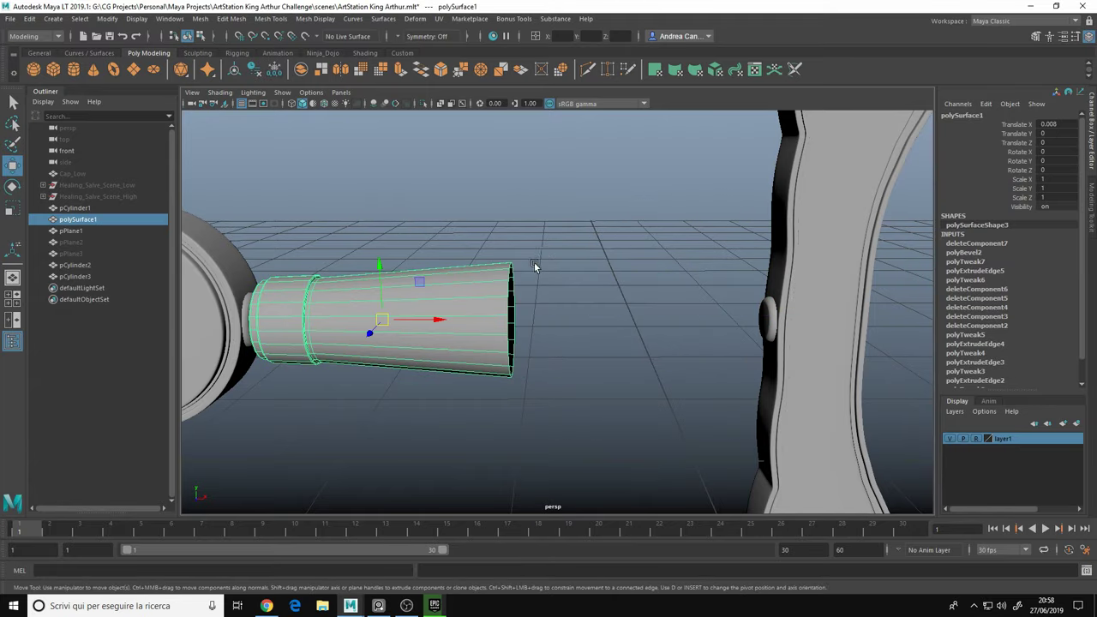
{"action": "scroll", "coordinate": [575, 260], "scroll_direction": "up", "scroll_amount": 5}
{"action": "left_click_drag", "start_coordinate": [575, 260], "coordinate": [393, 273], "text": "alt"}
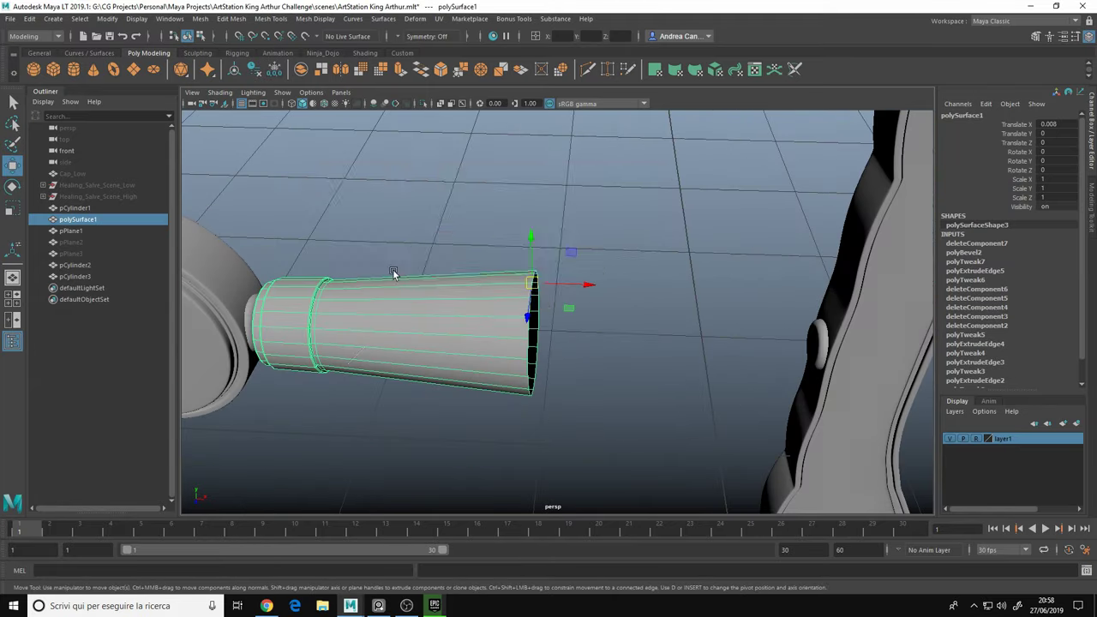
{"action": "key", "text": "space"}
{"action": "left_click", "coordinate": [349, 245]}
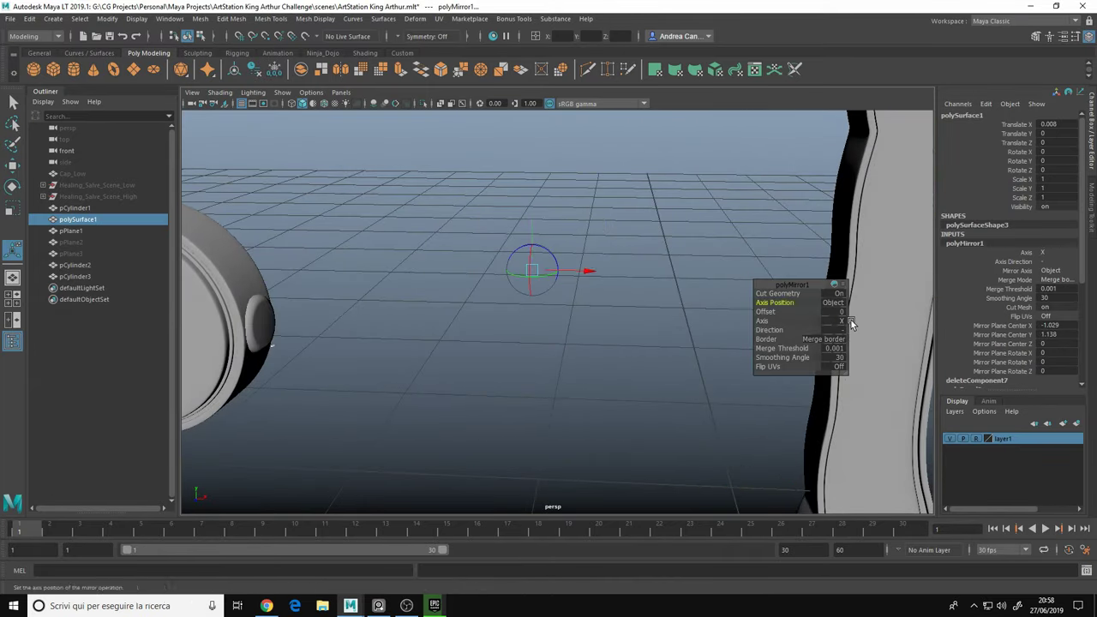
{"action": "scroll", "coordinate": [614, 320], "scroll_direction": "up", "scroll_amount": 5}
Adjust the edge loop at the handle end with Move and Scale
{"action": "key", "text": "4"}
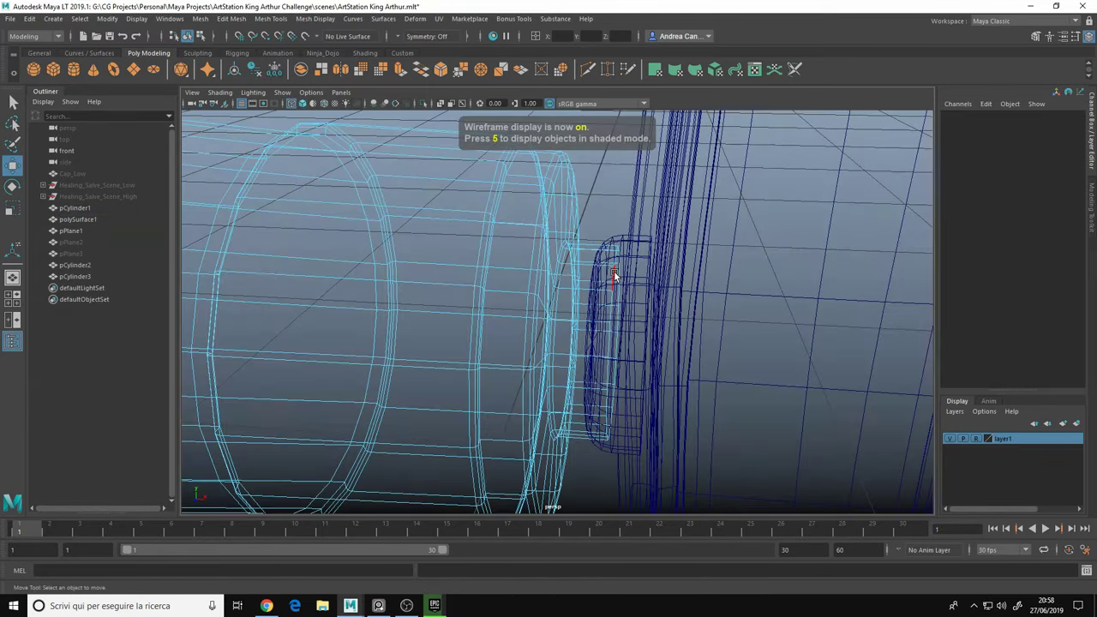
{"action": "left_click", "coordinate": [614, 271]}
{"action": "key", "text": "r"}
{"action": "key", "text": "5"}
{"action": "key", "text": "w"}
{"action": "mouse_move", "coordinate": [616, 348]}
{"action": "left_mouse_down", "text": "alt"}
{"action": "mouse_move", "coordinate": [623, 373]}
{"action": "mouse_move", "coordinate": [644, 374]}
{"action": "left_mouse_up", "text": "alt"}
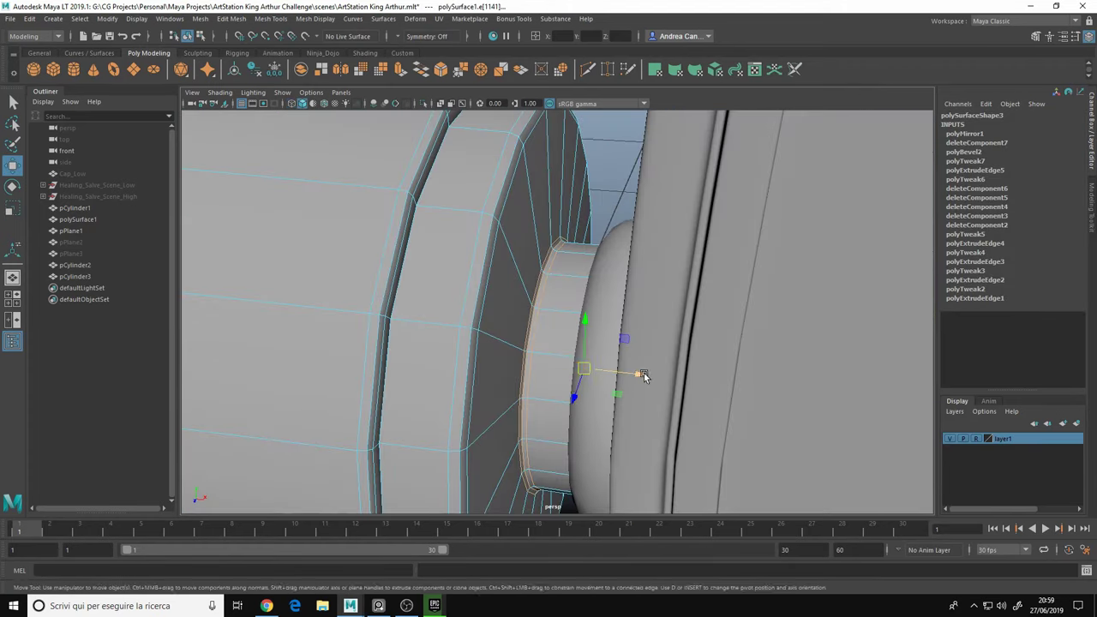
{"action": "right_click_drag", "start_coordinate": [613, 220], "coordinate": [613, 154]}
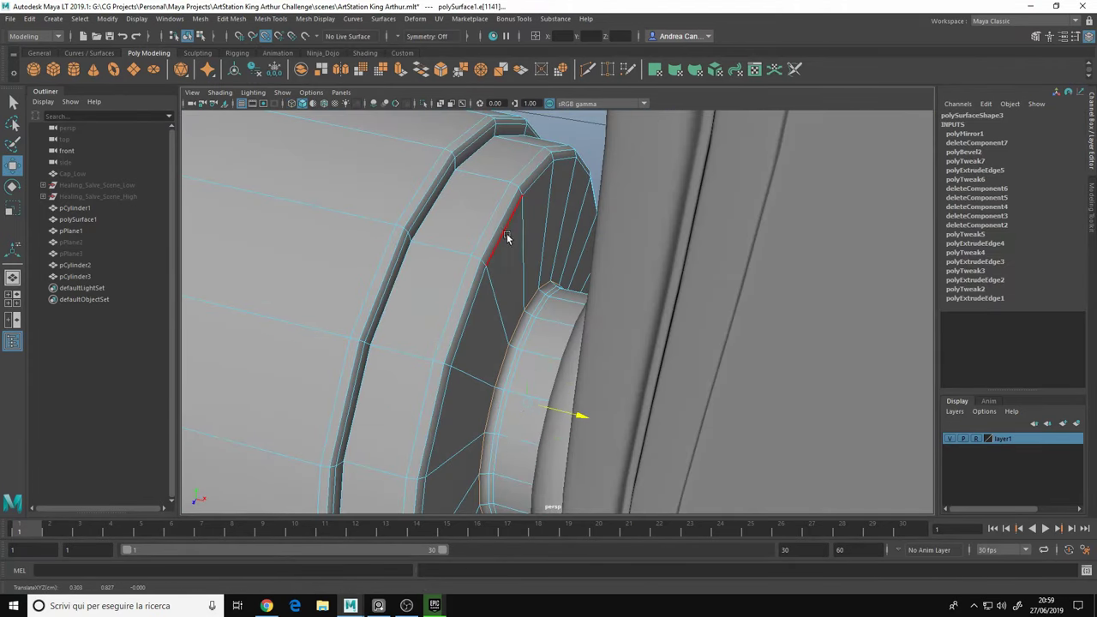
{"action": "mouse_move", "coordinate": [506, 234]}
{"action": "left_mouse_down", "text": "alt"}
{"action": "mouse_move", "coordinate": [627, 244]}
{"action": "mouse_move", "coordinate": [581, 234]}
{"action": "mouse_move", "coordinate": [446, 344]}
{"action": "left_mouse_up", "text": "alt"}
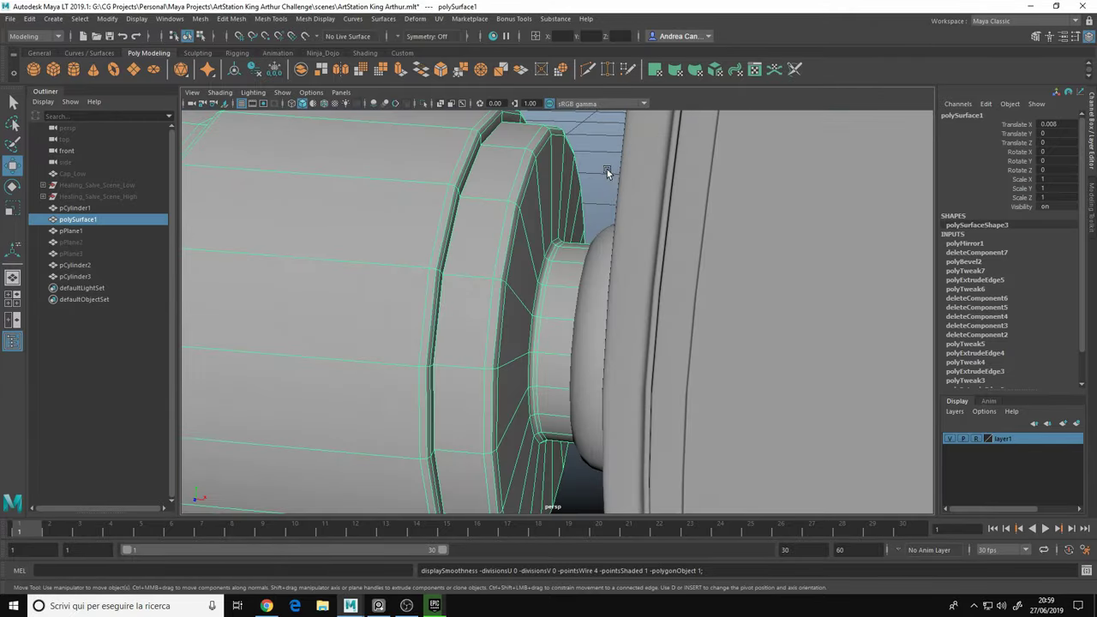
Nudge pCylinder2 slightly in X along the handle
{"action": "left_click", "coordinate": [605, 334]}
{"action": "middle_click_drag", "start_coordinate": [757, 337], "coordinate": [746, 337]}
{"action": "mouse_move", "coordinate": [746, 337]}
{"action": "left_mouse_down", "text": "alt"}
{"action": "mouse_move", "coordinate": [598, 332]}
{"action": "mouse_move", "coordinate": [667, 270]}
{"action": "mouse_move", "coordinate": [543, 331]}
{"action": "left_mouse_up", "text": "alt"}
{"action": "scroll", "coordinate": [543, 331], "scroll_direction": "up", "scroll_amount": 5}
{"action": "left_click", "coordinate": [510, 274]}
Move pPlane1 over the reference blade and stretch its bottom vertices down the blade
{"action": "scroll", "coordinate": [647, 360], "scroll_direction": "down", "scroll_amount": 10}
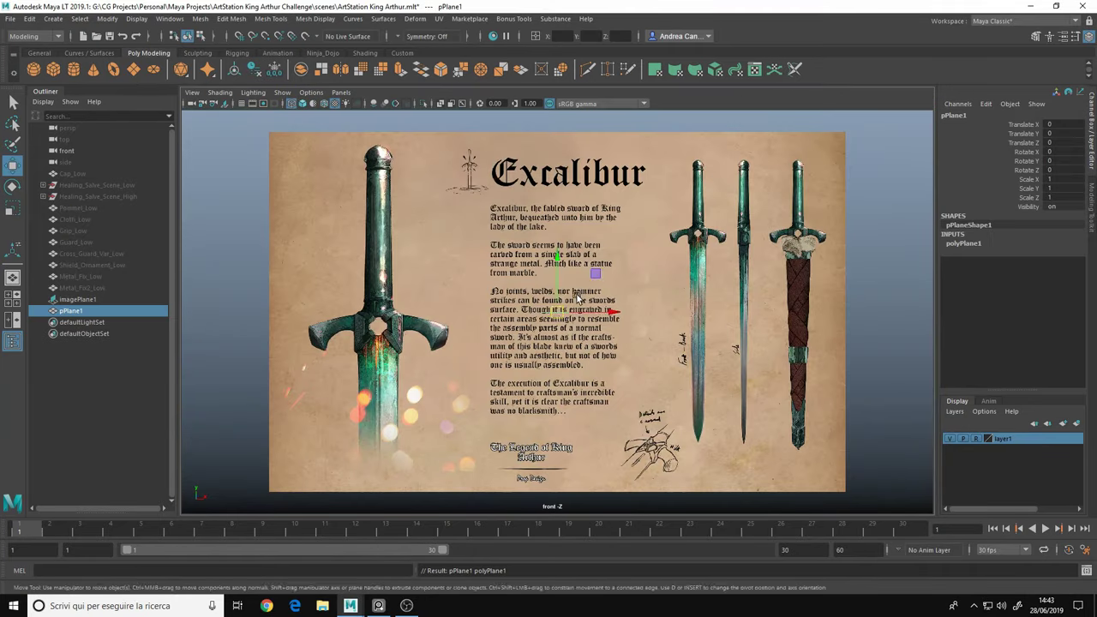
{"action": "key", "text": "space"}
{"action": "key", "text": "space"}
{"action": "left_click_drag", "start_coordinate": [561, 338], "coordinate": [698, 343]}
{"action": "scroll", "coordinate": [699, 343], "scroll_direction": "up", "scroll_amount": 5}
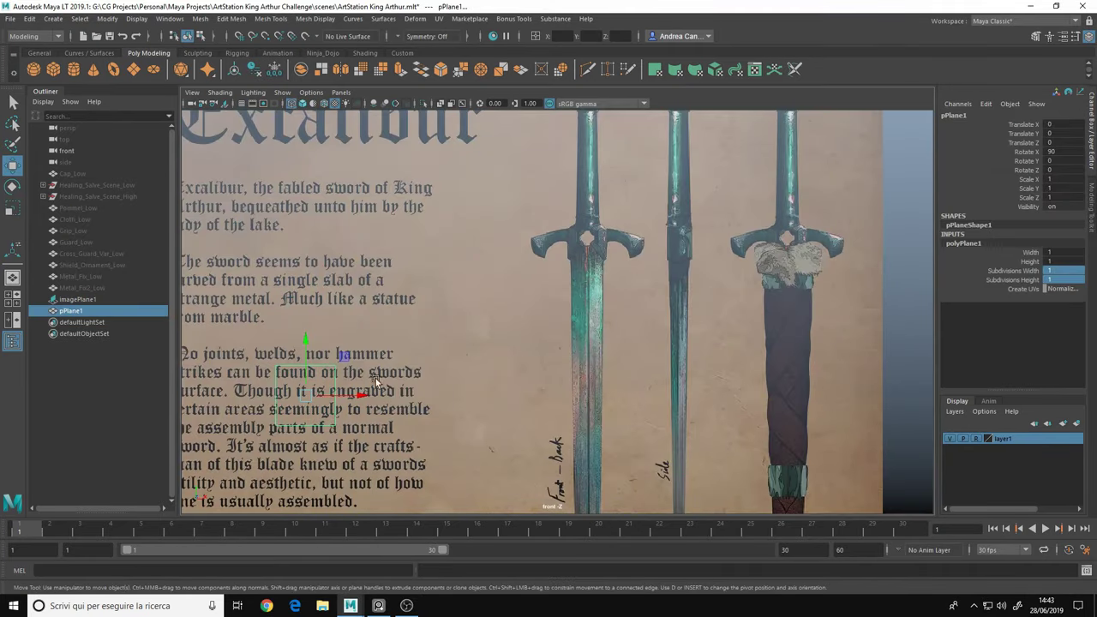
{"action": "scroll", "coordinate": [626, 374], "scroll_direction": "up", "scroll_amount": 3}
{"action": "scroll", "coordinate": [653, 394], "scroll_direction": "down", "scroll_amount": 4}
{"action": "middle_click_drag", "start_coordinate": [593, 257], "coordinate": [592, 422]}
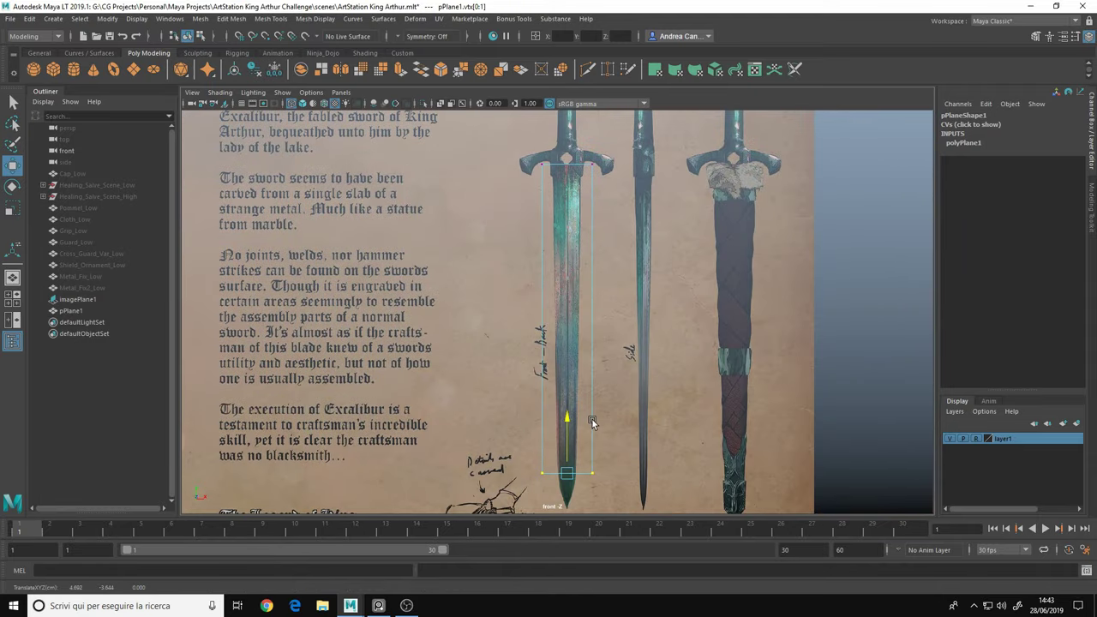
{"action": "scroll", "coordinate": [549, 360], "scroll_direction": "up", "scroll_amount": 4}
Split the plane lengthwise with Insert Edge Loop
{"action": "key", "text": "space"}
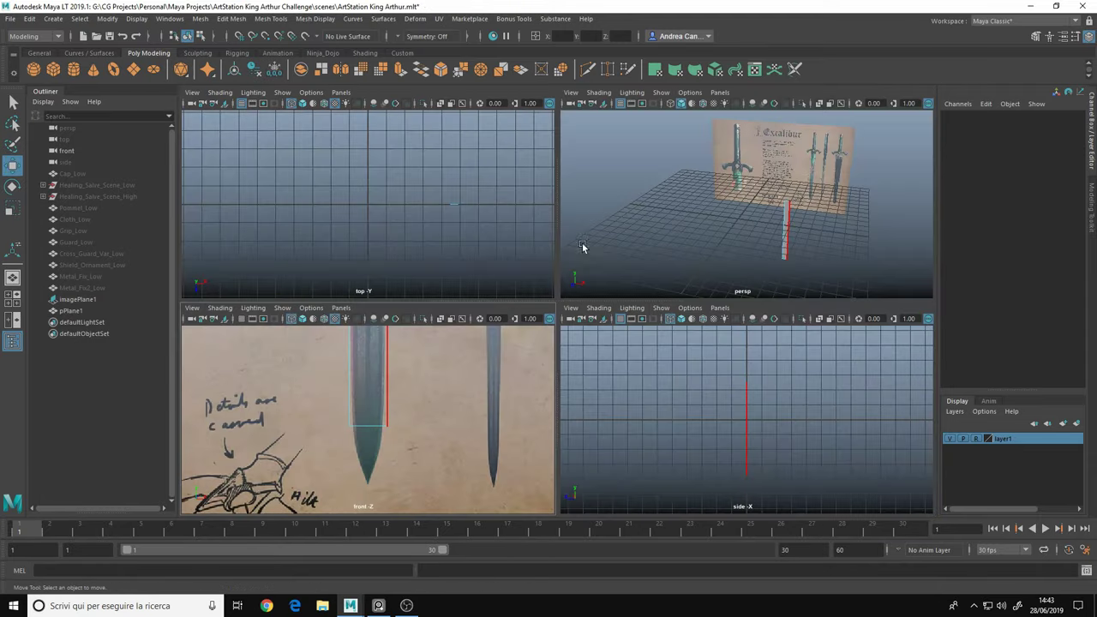
{"action": "key", "text": "space"}
{"action": "left_click", "coordinate": [493, 350]}
{"action": "scroll", "coordinate": [441, 210], "scroll_direction": "down", "scroll_amount": 2}
{"action": "middle_click_drag", "start_coordinate": [441, 210], "coordinate": [425, 420], "text": "alt"}
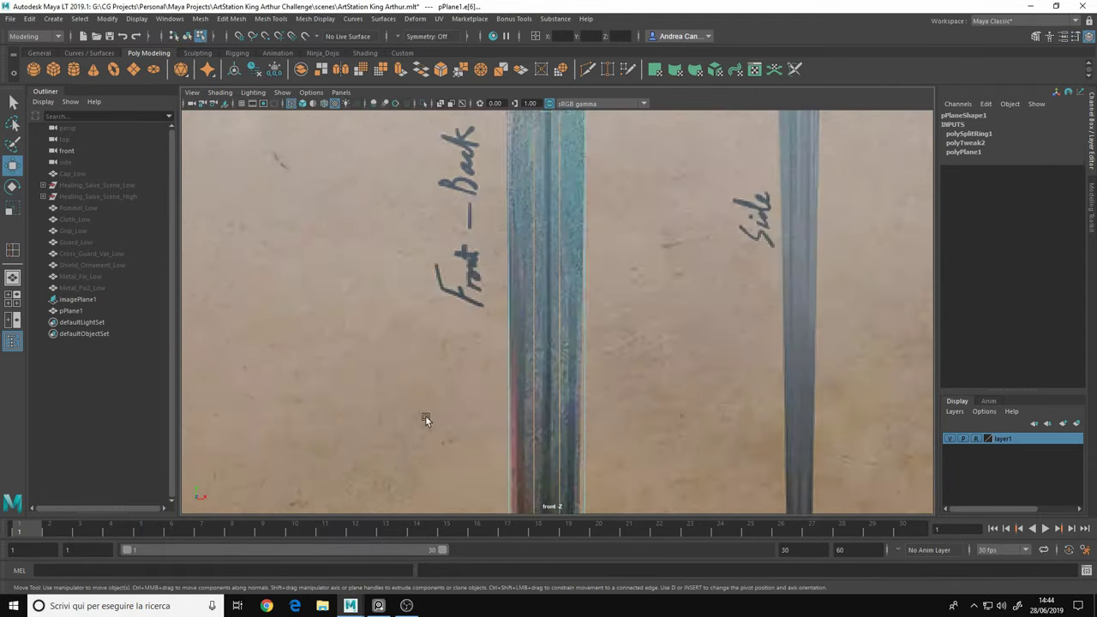
{"action": "scroll", "coordinate": [581, 332], "scroll_direction": "up", "scroll_amount": 3}
{"action": "key", "text": "space"}
{"action": "key", "text": "space"}
{"action": "scroll", "coordinate": [455, 304], "scroll_direction": "up", "scroll_amount": 3}
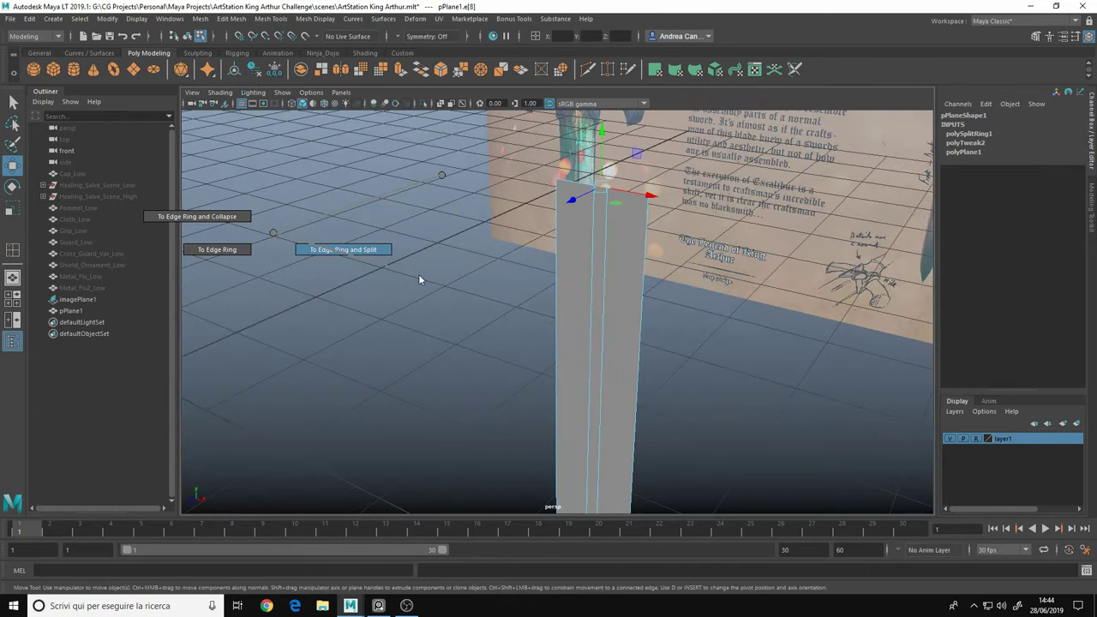
{"action": "right_click_drag", "start_coordinate": [421, 280], "coordinate": [269, 216], "text": "shift"}
{"action": "left_click", "coordinate": [581, 229]}
Extrude the plane's bottom edge down toward the blade tip in the front view
{"action": "scroll", "coordinate": [528, 370], "scroll_direction": "down", "scroll_amount": 3}
{"action": "key", "text": "space"}
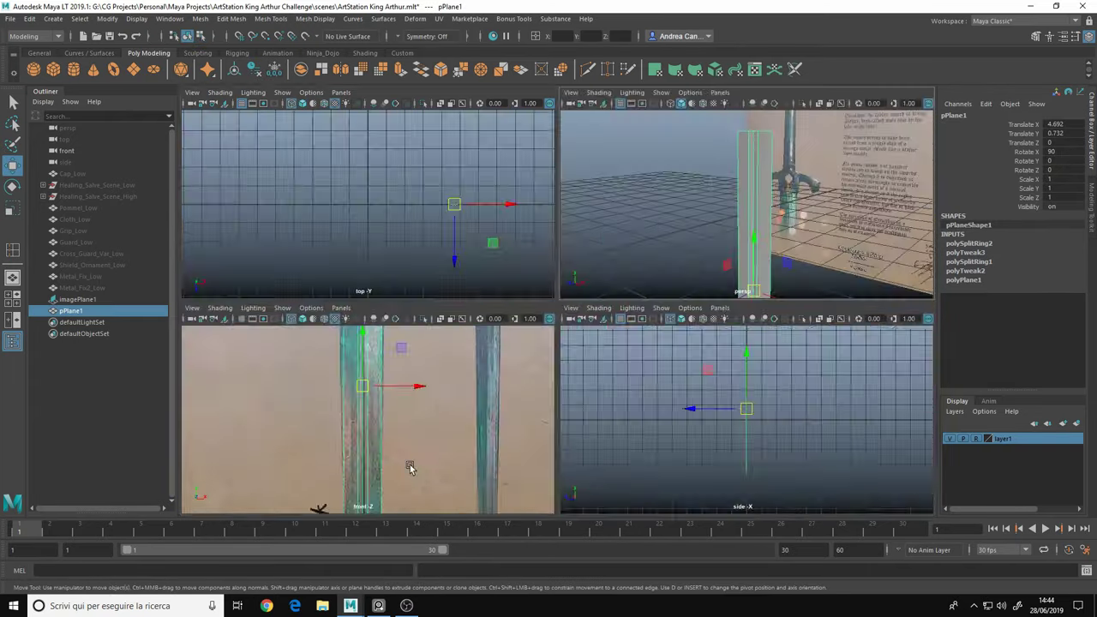
{"action": "key", "text": "space"}
{"action": "key", "text": "w"}
{"action": "right_click_drag", "start_coordinate": [457, 265], "coordinate": [558, 241], "text": "shift"}
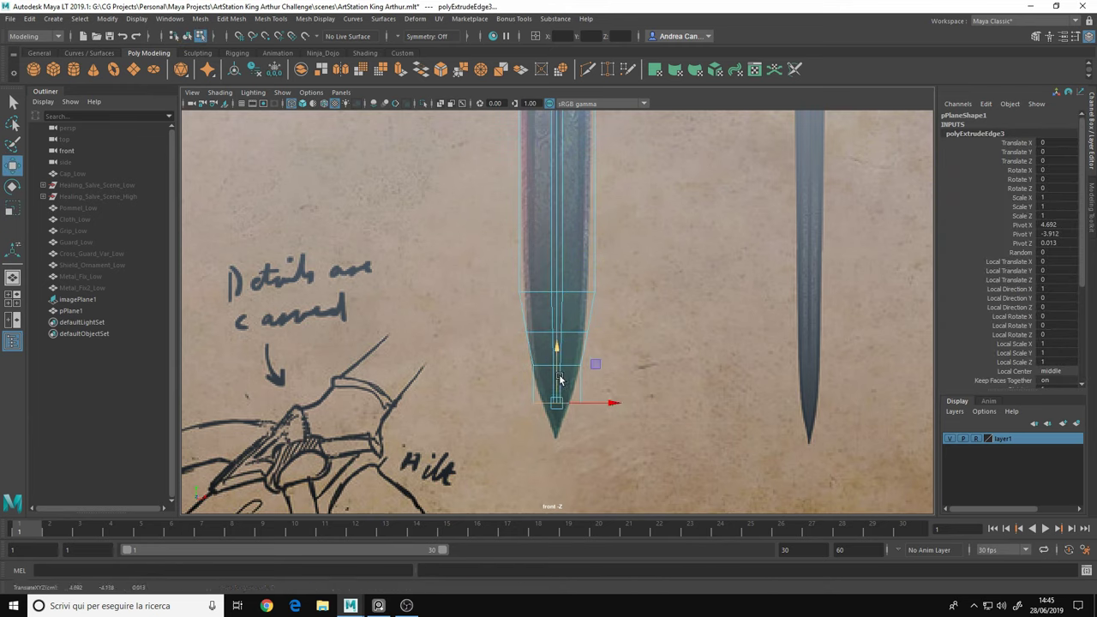
Scale the tip vertices together to form the blade's pointed tip
{"action": "key", "text": "space"}
{"action": "key", "text": "space"}
{"action": "key", "text": "F8"}
{"action": "key", "text": "f"}
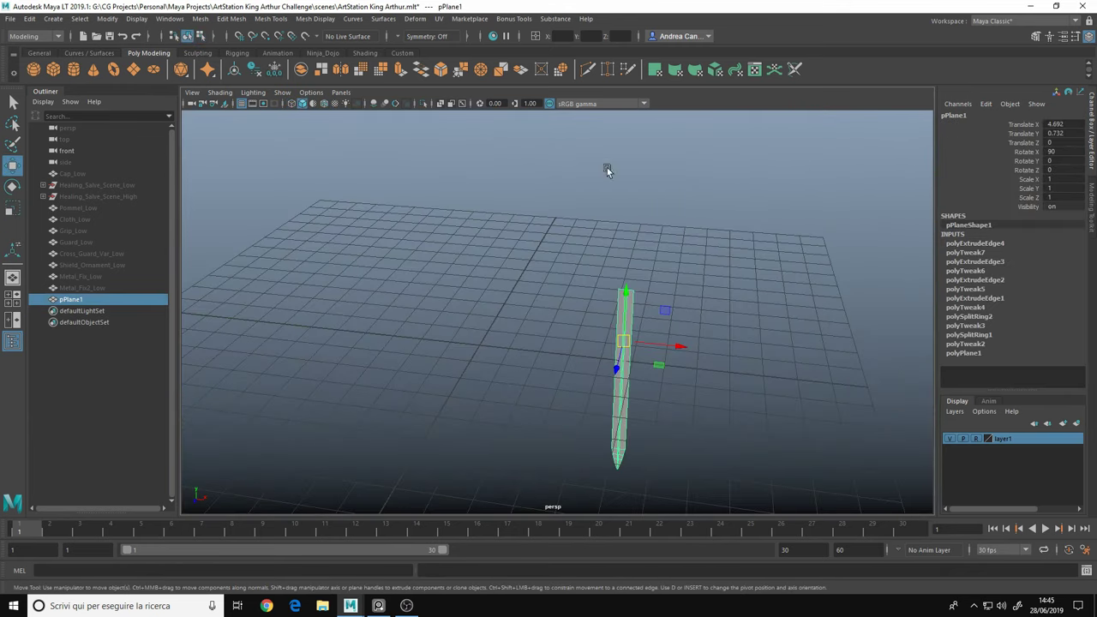
{"action": "left_click_drag", "start_coordinate": [608, 166], "coordinate": [747, 286], "text": "alt"}
{"action": "left_click_drag", "start_coordinate": [521, 268], "coordinate": [543, 318], "text": "alt"}
{"action": "key", "text": "r"}
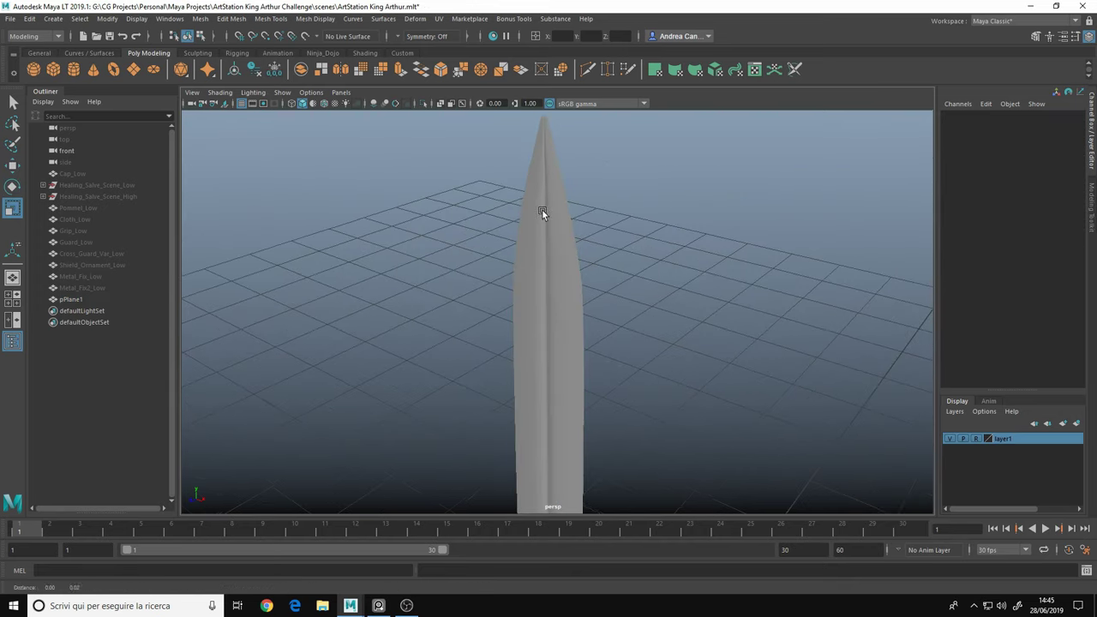
{"action": "left_click", "coordinate": [541, 209]}
{"action": "left_click_drag", "start_coordinate": [542, 209], "coordinate": [491, 257], "text": "alt"}
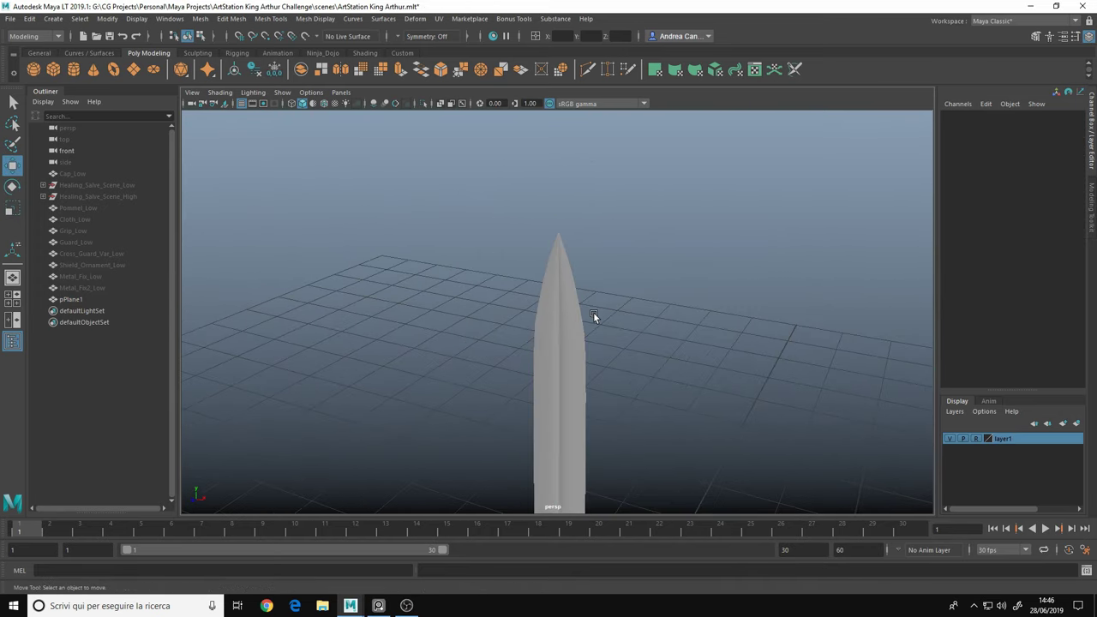
{"action": "left_click_drag", "start_coordinate": [601, 326], "coordinate": [581, 181]}
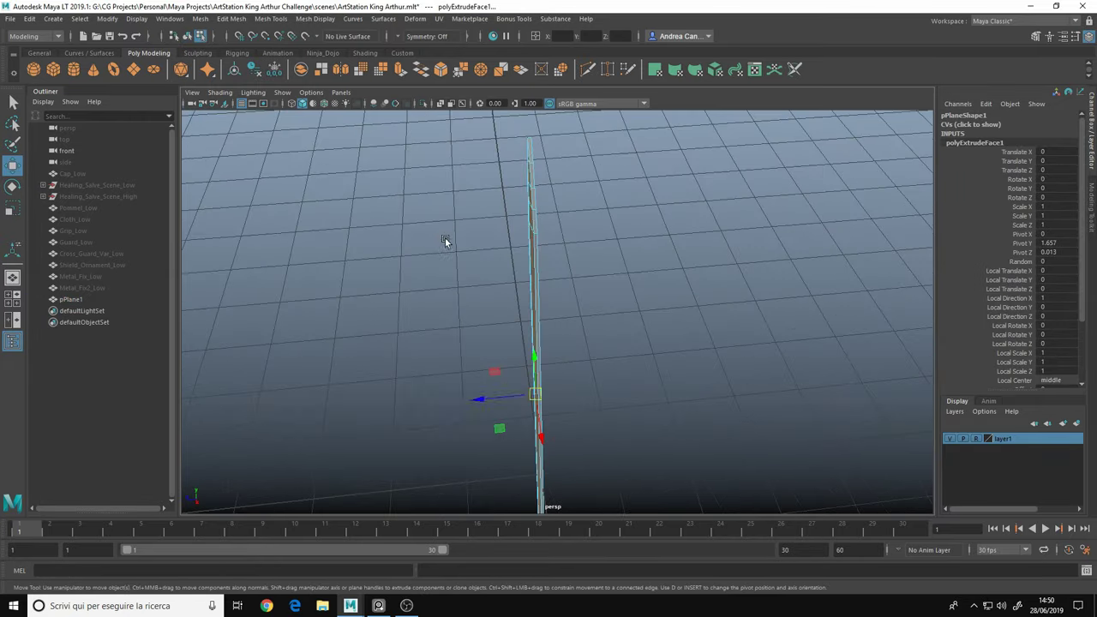
Mirror the pPlane1 blade half across the World X axis
{"action": "left_click_drag", "start_coordinate": [445, 241], "coordinate": [515, 343], "text": "alt"}
{"action": "left_click", "coordinate": [527, 367]}
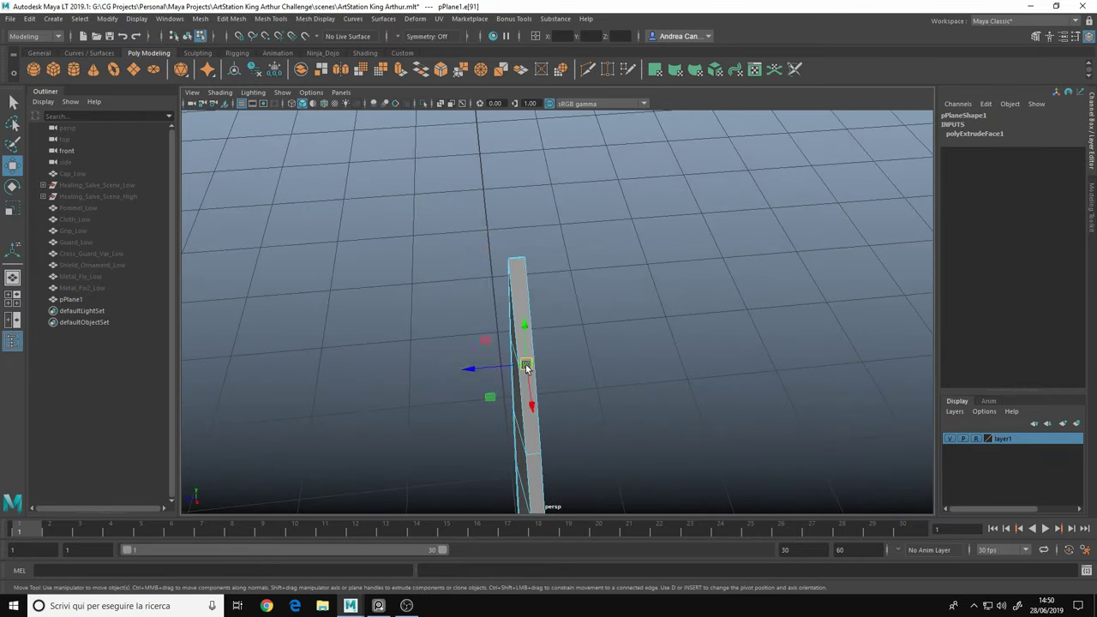
{"action": "left_click", "coordinate": [487, 210]}
{"action": "left_click", "coordinate": [543, 236]}
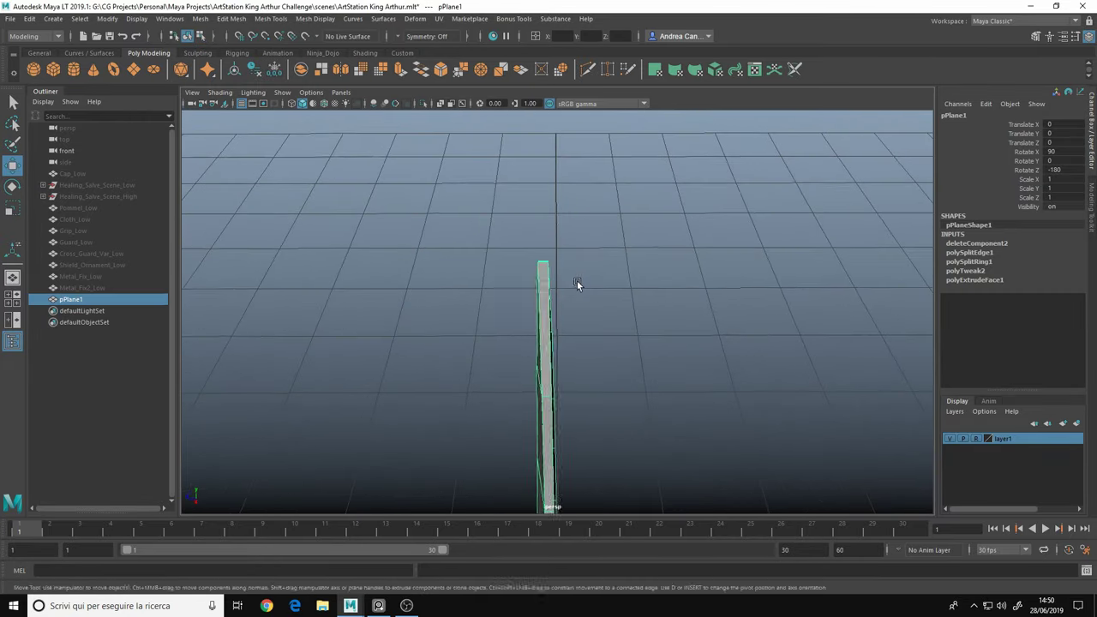
{"action": "left_click", "coordinate": [392, 380]}
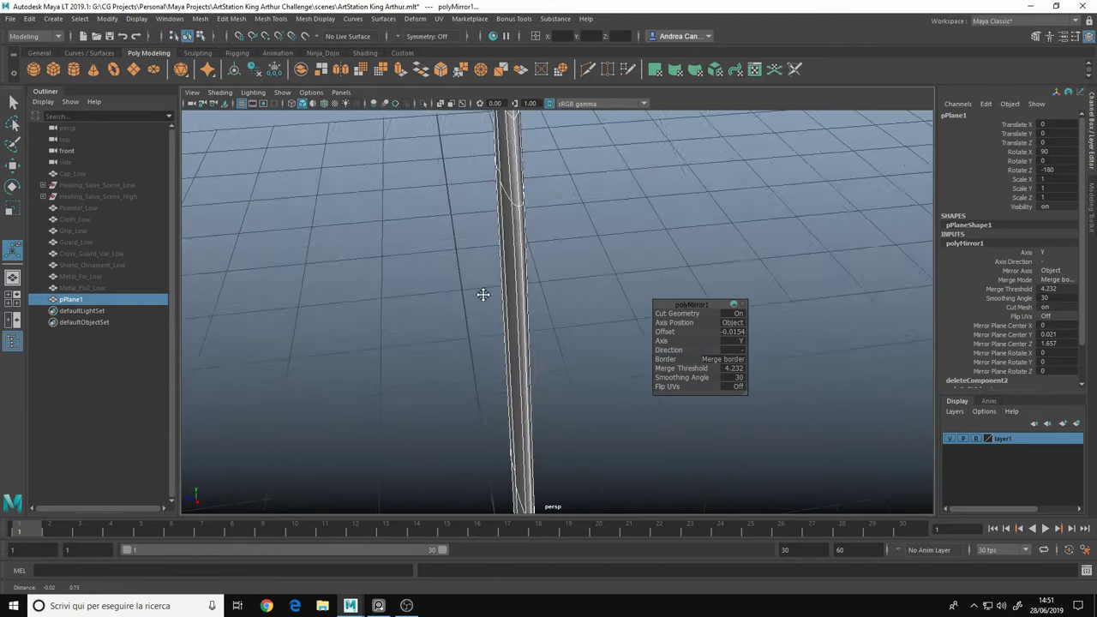
{"action": "left_click_drag", "start_coordinate": [483, 294], "coordinate": [497, 338], "text": "alt"}
{"action": "scroll", "coordinate": [492, 343], "scroll_direction": "up", "scroll_amount": 5}
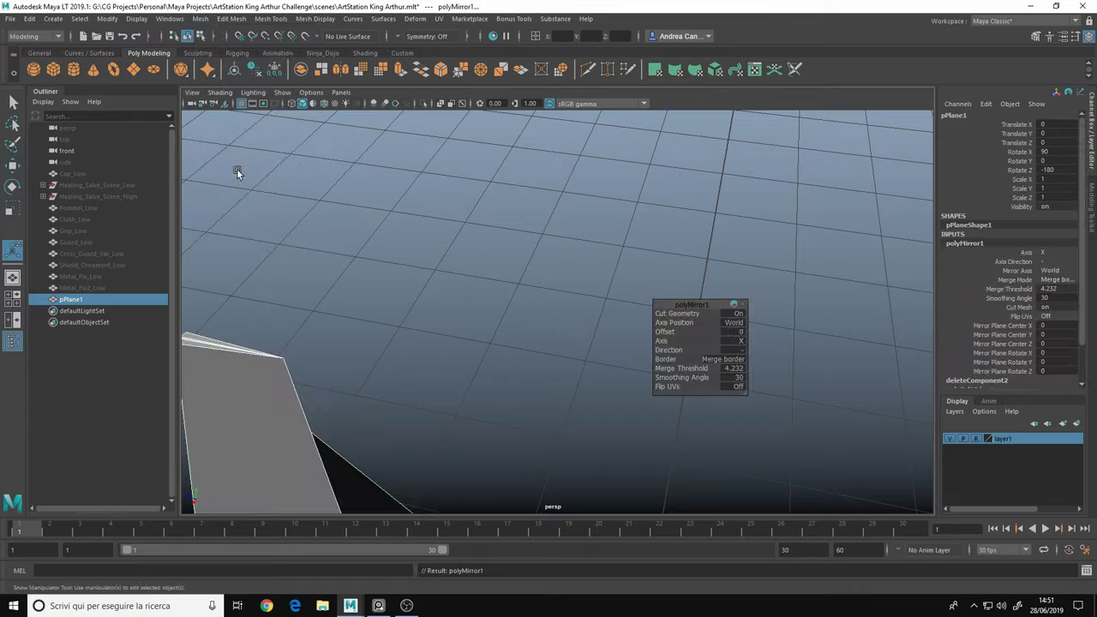
{"action": "mouse_move", "coordinate": [237, 170]}
{"action": "left_mouse_down", "text": "alt"}
{"action": "mouse_move", "coordinate": [529, 262]}
{"action": "mouse_move", "coordinate": [448, 326]}
{"action": "mouse_move", "coordinate": [623, 299]}
{"action": "mouse_move", "coordinate": [624, 234]}
{"action": "mouse_move", "coordinate": [390, 280]}
{"action": "left_mouse_up", "text": "alt"}
Add new edges with Multi-Cut and delete the stray edges toward the blade tip
{"action": "key", "text": "w"}
{"action": "key", "text": "space"}
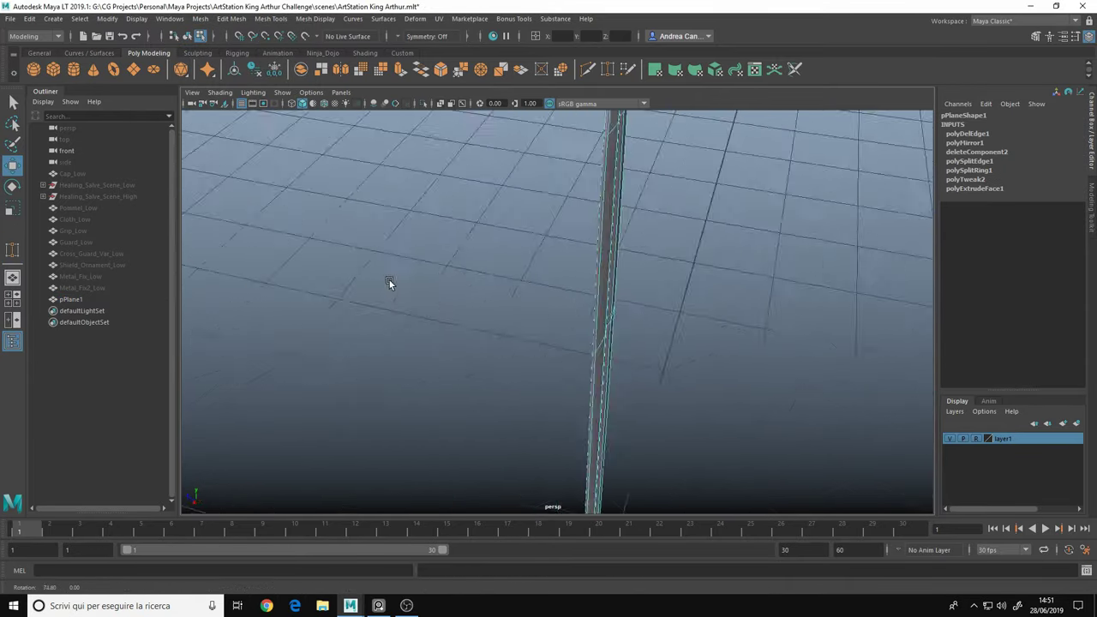
{"action": "left_click", "coordinate": [401, 337]}
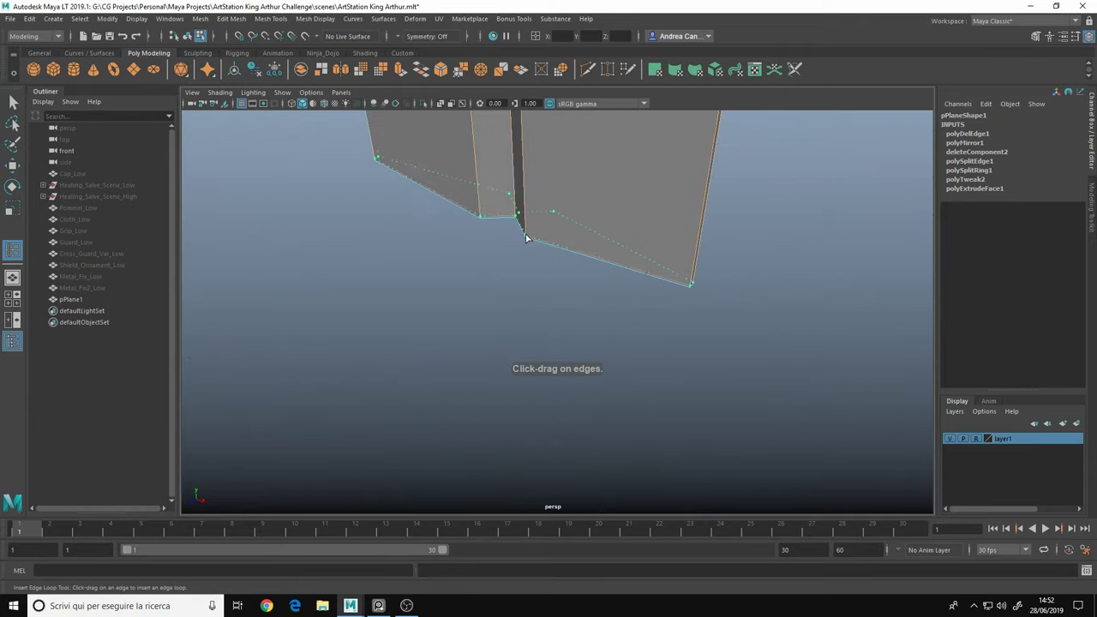
{"action": "mouse_move", "coordinate": [525, 235]}
{"action": "left_mouse_down", "text": "alt"}
{"action": "mouse_move", "coordinate": [726, 372]}
{"action": "mouse_move", "coordinate": [415, 300]}
{"action": "mouse_move", "coordinate": [483, 409]}
{"action": "mouse_move", "coordinate": [492, 365]}
{"action": "mouse_move", "coordinate": [559, 294]}
{"action": "mouse_move", "coordinate": [373, 203]}
{"action": "mouse_move", "coordinate": [417, 346]}
{"action": "mouse_move", "coordinate": [544, 306]}
{"action": "mouse_move", "coordinate": [512, 216]}
{"action": "mouse_move", "coordinate": [867, 285]}
{"action": "mouse_move", "coordinate": [434, 265]}
{"action": "mouse_move", "coordinate": [540, 326]}
{"action": "mouse_move", "coordinate": [704, 308]}
{"action": "mouse_move", "coordinate": [538, 242]}
{"action": "left_mouse_up", "text": "alt"}
{"action": "left_click", "coordinate": [373, 203]}
{"action": "key", "text": "Delete"}
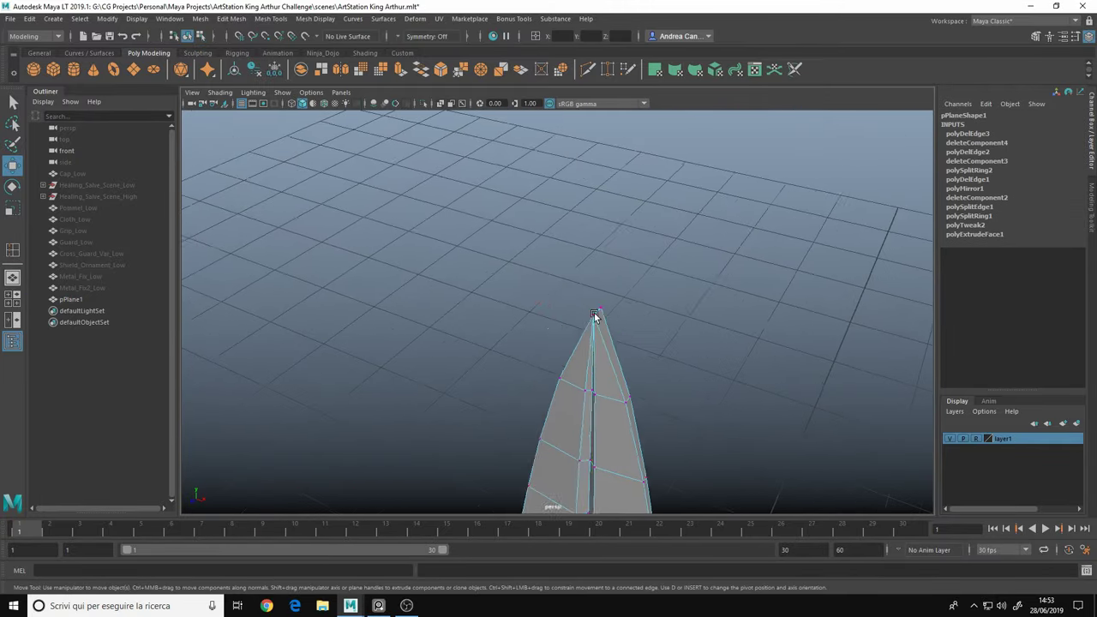
{"action": "left_click", "coordinate": [595, 317]}
{"action": "key", "text": "f"}
{"action": "mouse_move", "coordinate": [595, 316]}
{"action": "left_mouse_down", "text": "alt"}
{"action": "mouse_move", "coordinate": [520, 350]}
{"action": "mouse_move", "coordinate": [440, 325]}
{"action": "mouse_move", "coordinate": [657, 265]}
{"action": "mouse_move", "coordinate": [672, 296]}
{"action": "mouse_move", "coordinate": [757, 369]}
{"action": "mouse_move", "coordinate": [686, 289]}
{"action": "mouse_move", "coordinate": [691, 370]}
{"action": "mouse_move", "coordinate": [737, 222]}
{"action": "left_mouse_up", "text": "alt"}
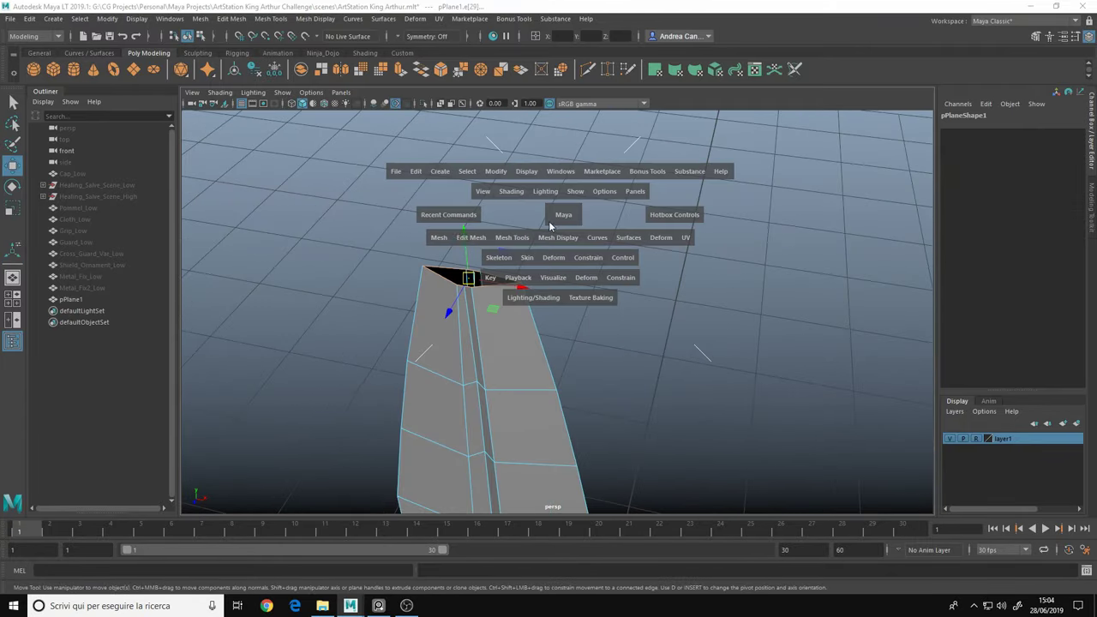
Extrude the blade's top face and scale it down almost to a point
{"action": "left_click", "coordinate": [464, 327]}
{"action": "mouse_move", "coordinate": [464, 327]}
{"action": "left_mouse_down", "text": "alt"}
{"action": "mouse_move", "coordinate": [346, 301]}
{"action": "mouse_move", "coordinate": [631, 364]}
{"action": "mouse_move", "coordinate": [750, 351]}
{"action": "mouse_move", "coordinate": [558, 245]}
{"action": "mouse_move", "coordinate": [558, 233]}
{"action": "left_mouse_up", "text": "alt"}
{"action": "key", "text": "ctrl+e"}
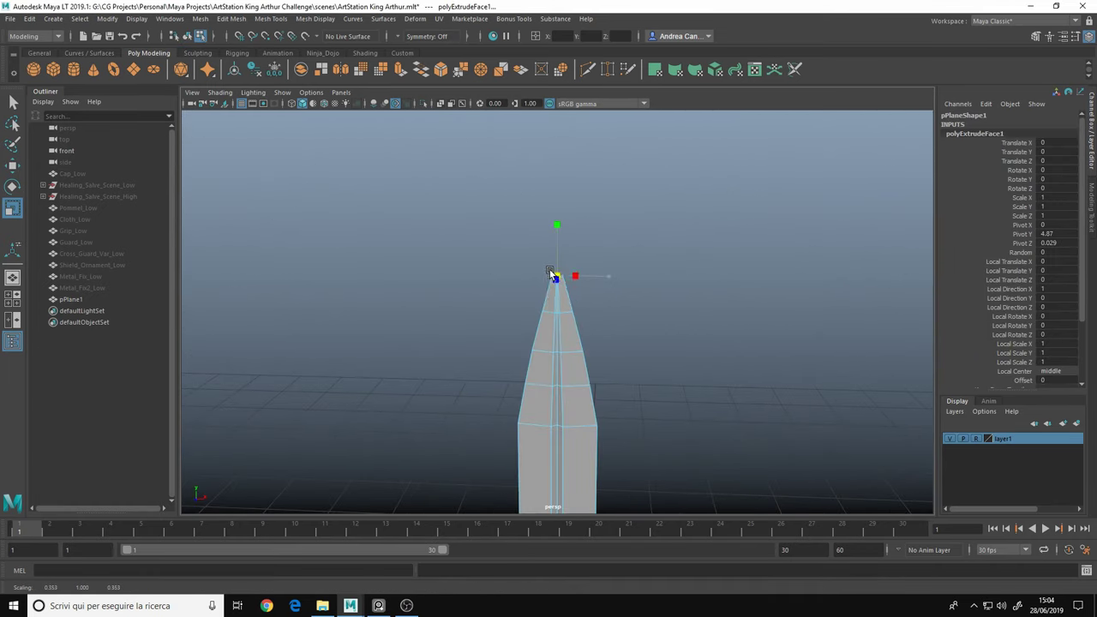
{"action": "left_click_drag", "start_coordinate": [551, 273], "coordinate": [386, 258]}
{"action": "left_click_drag", "start_coordinate": [386, 257], "coordinate": [244, 230], "text": "alt"}
Return to object mode and scale the whole blade down in Z to thin it
{"action": "key", "text": "space"}
{"action": "key", "text": "3"}
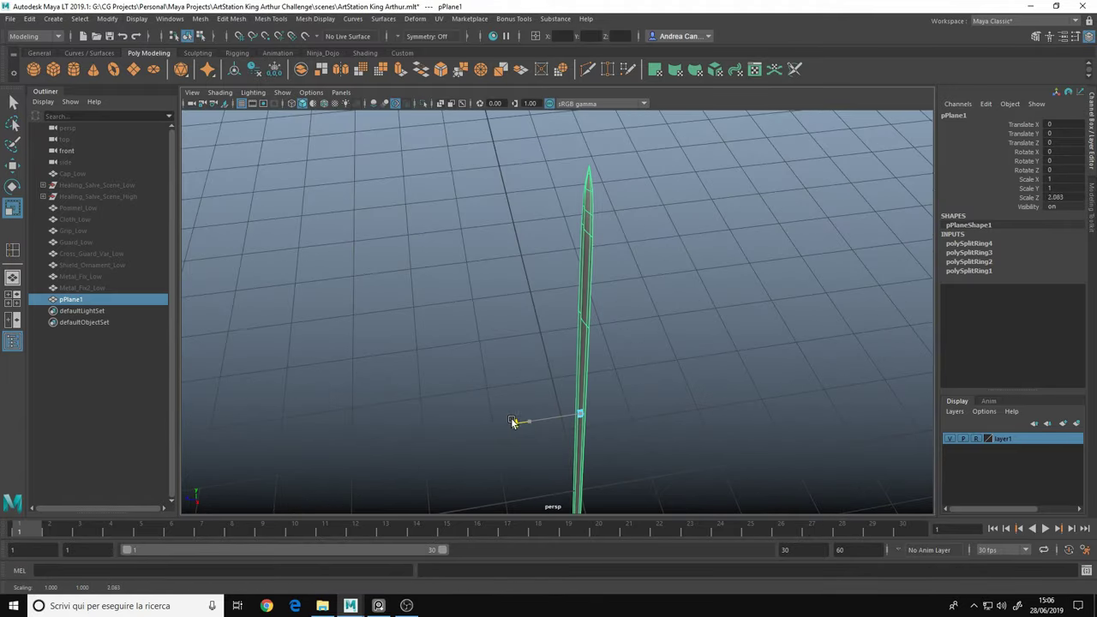
{"action": "left_click_drag", "start_coordinate": [512, 422], "coordinate": [502, 422]}
{"action": "left_click_drag", "start_coordinate": [502, 422], "coordinate": [518, 292], "text": "alt"}
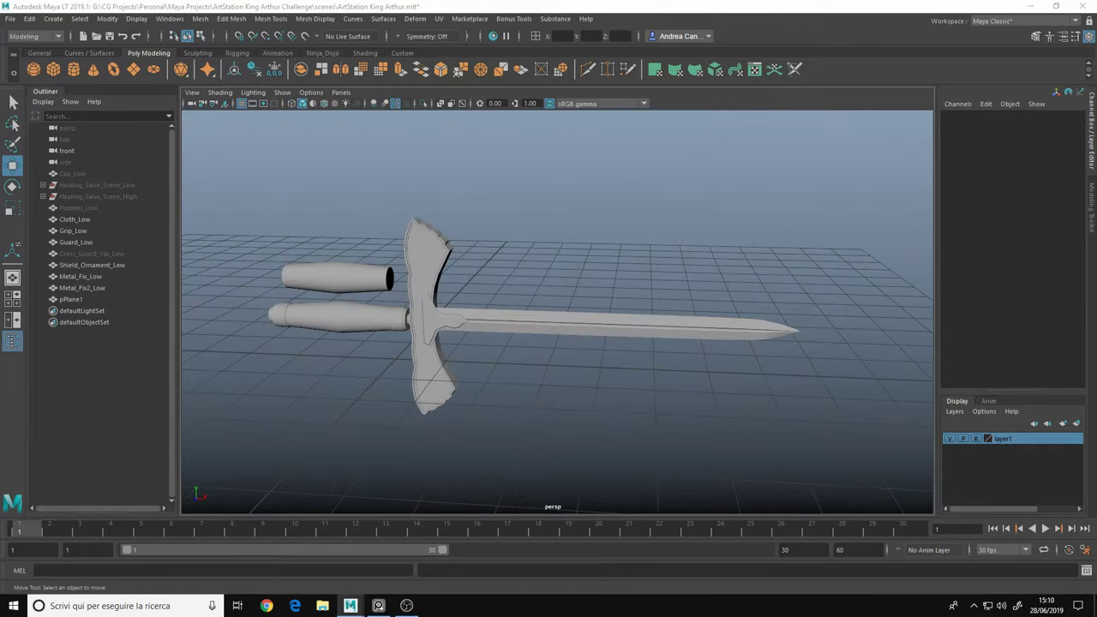
Orbit slightly around the sword to view the grip
{"action": "mouse_move", "coordinate": [536, 359]}
{"action": "left_mouse_down", "text": "alt"}
{"action": "mouse_move", "coordinate": [518, 348]}
{"action": "mouse_move", "coordinate": [539, 358]}
{"action": "left_mouse_up", "text": "alt"}
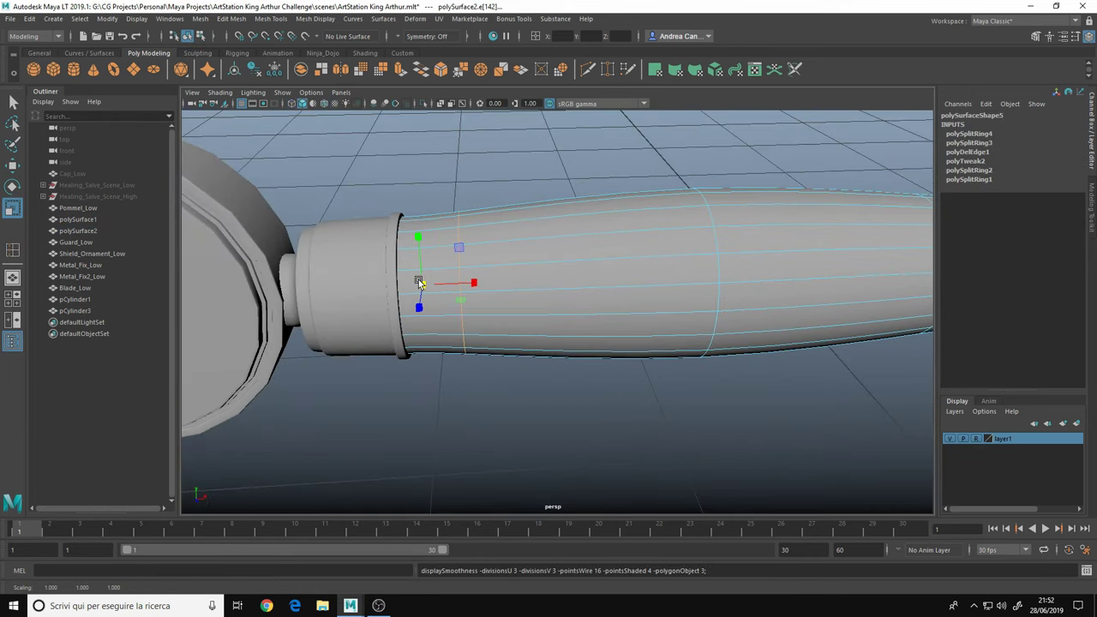
Select a ring of vertices at the grip's end in wireframe
{"action": "mouse_move", "coordinate": [420, 283]}
{"action": "left_mouse_down", "text": "alt"}
{"action": "mouse_move", "coordinate": [507, 257]}
{"action": "mouse_move", "coordinate": [684, 277]}
{"action": "mouse_move", "coordinate": [539, 313]}
{"action": "mouse_move", "coordinate": [629, 221]}
{"action": "left_mouse_up", "text": "alt"}
{"action": "key", "text": "F8"}
{"action": "key", "text": "4"}
{"action": "scroll", "coordinate": [629, 221], "scroll_direction": "up", "scroll_amount": 5}
{"action": "key", "text": "F9"}
{"action": "left_click_drag", "start_coordinate": [563, 172], "coordinate": [708, 216], "text": "alt"}
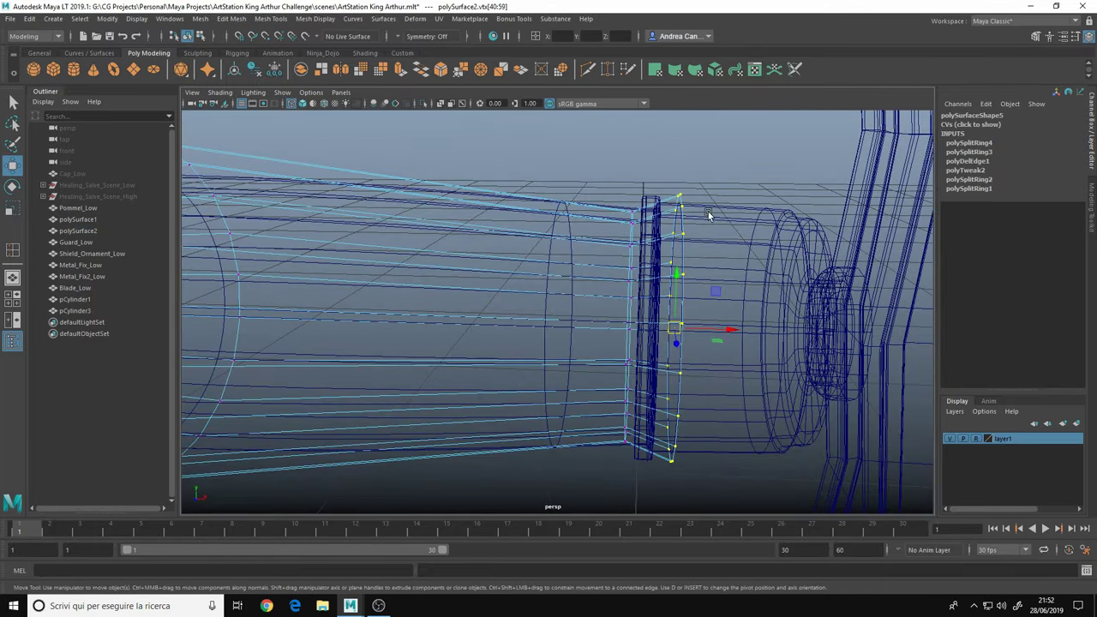
{"action": "key", "text": "5"}
{"action": "mouse_move", "coordinate": [729, 334]}
{"action": "left_mouse_down", "text": "alt"}
{"action": "mouse_move", "coordinate": [585, 317]}
{"action": "mouse_move", "coordinate": [770, 301]}
{"action": "left_mouse_up", "text": "alt"}
{"action": "key", "text": "4"}
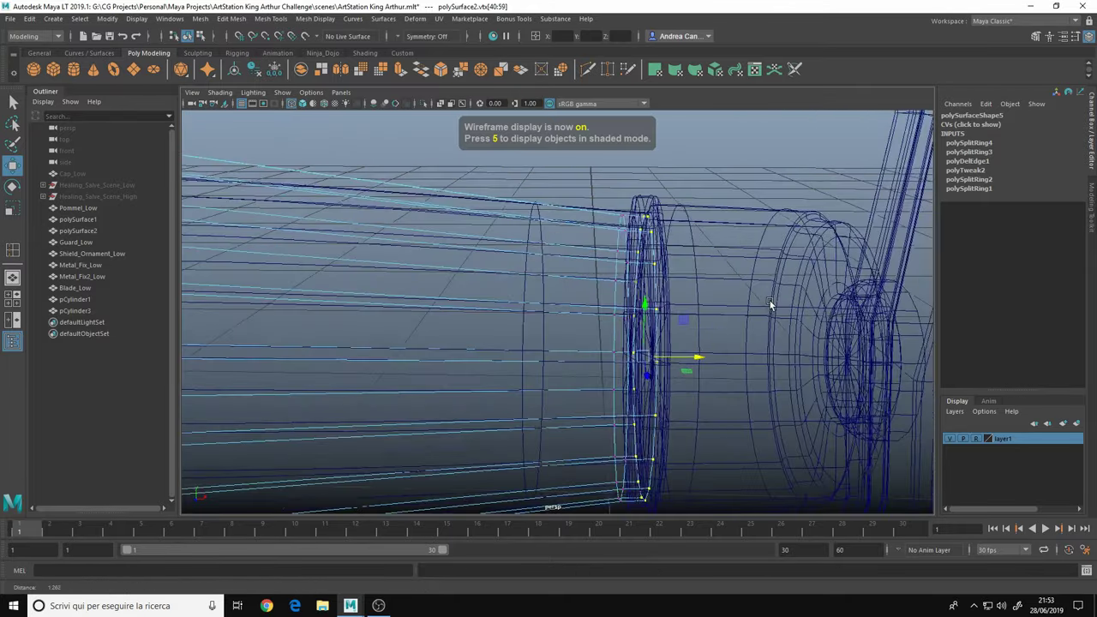
{"action": "key", "text": "5"}
{"action": "key", "text": "space"}
{"action": "key", "text": "space"}
{"action": "key", "text": "r"}
{"action": "key", "text": "space"}
{"action": "key", "text": "space"}
Scale the grip's end vertex rings to shape the swelling handle
{"action": "mouse_move", "coordinate": [589, 331]}
{"action": "left_mouse_down", "text": "alt"}
{"action": "mouse_move", "coordinate": [517, 344]}
{"action": "mouse_move", "coordinate": [539, 246]}
{"action": "mouse_move", "coordinate": [534, 215]}
{"action": "mouse_move", "coordinate": [587, 277]}
{"action": "left_mouse_up", "text": "alt"}
{"action": "key", "text": "w"}
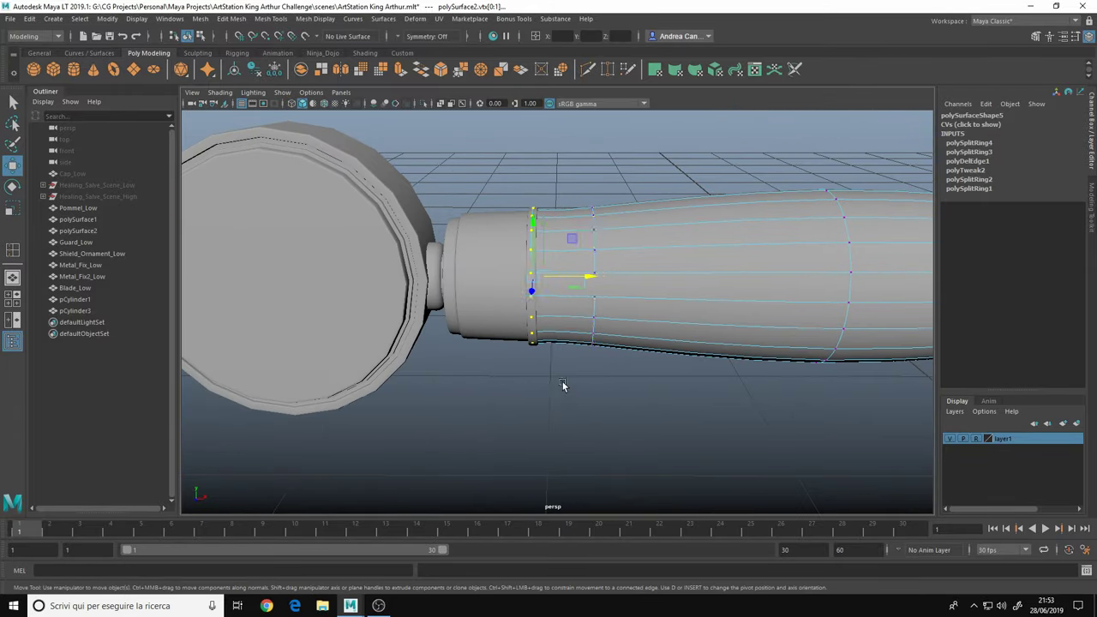
{"action": "key", "text": "4"}
{"action": "key", "text": "r"}
{"action": "left_click_drag", "start_coordinate": [562, 385], "coordinate": [511, 276], "text": "alt"}
{"action": "key", "text": "5"}
{"action": "key", "text": "4"}
{"action": "key", "text": "5"}
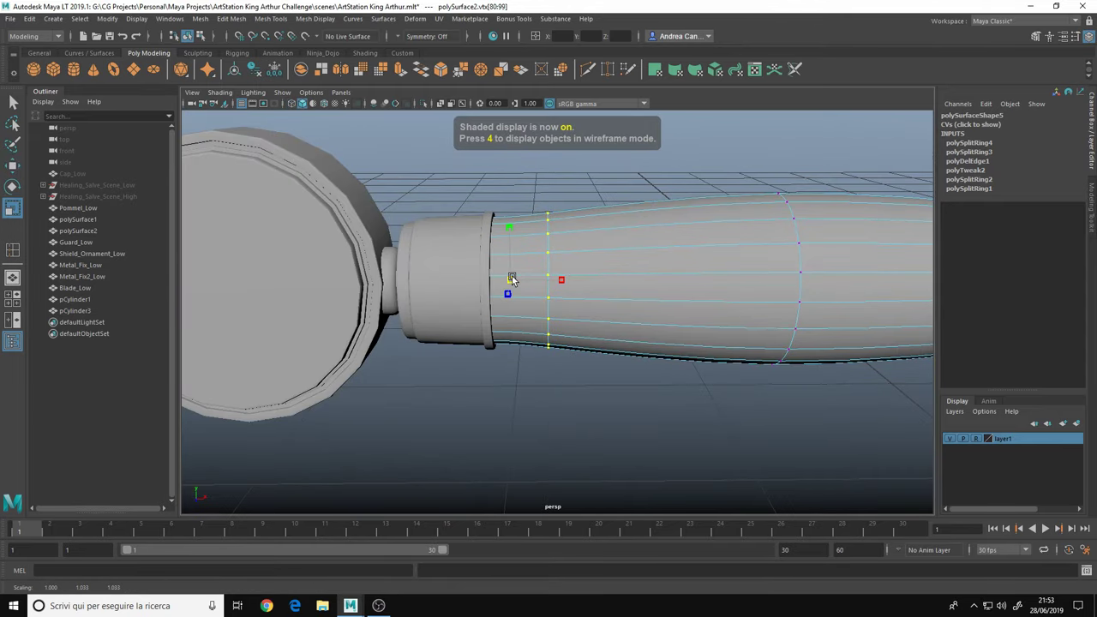
{"action": "mouse_move", "coordinate": [663, 268]}
{"action": "left_mouse_down", "text": "alt"}
{"action": "mouse_move", "coordinate": [475, 272]}
{"action": "mouse_move", "coordinate": [500, 234]}
{"action": "left_mouse_up", "text": "alt"}
{"action": "key", "text": "w"}
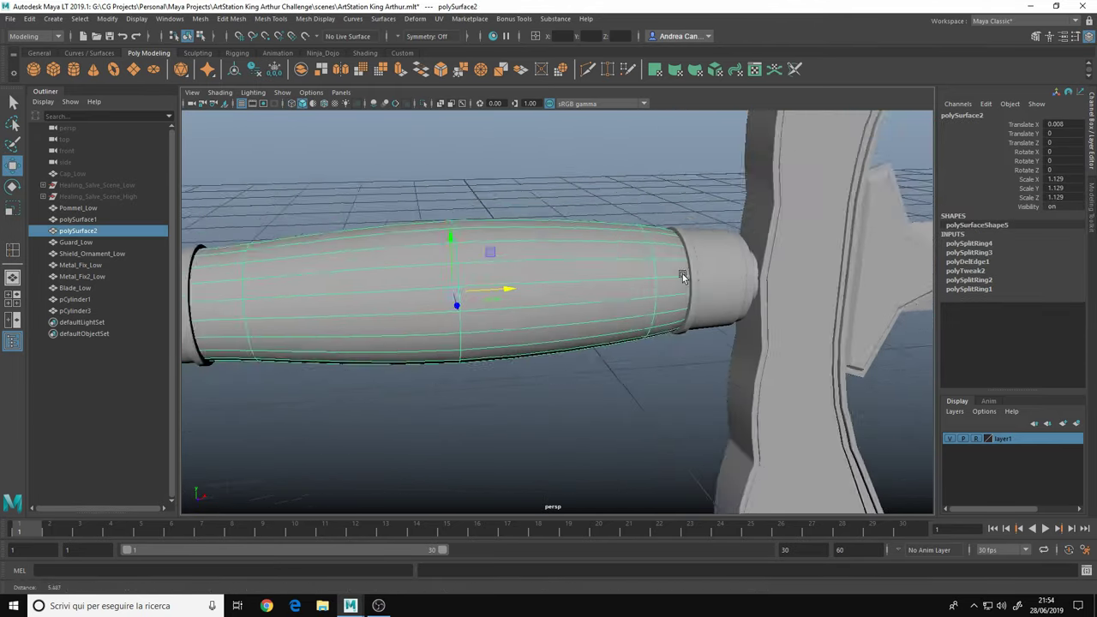
{"action": "left_click_drag", "start_coordinate": [681, 274], "coordinate": [446, 206], "text": "alt"}
{"action": "right_click_drag", "start_coordinate": [435, 177], "coordinate": [456, 211]}
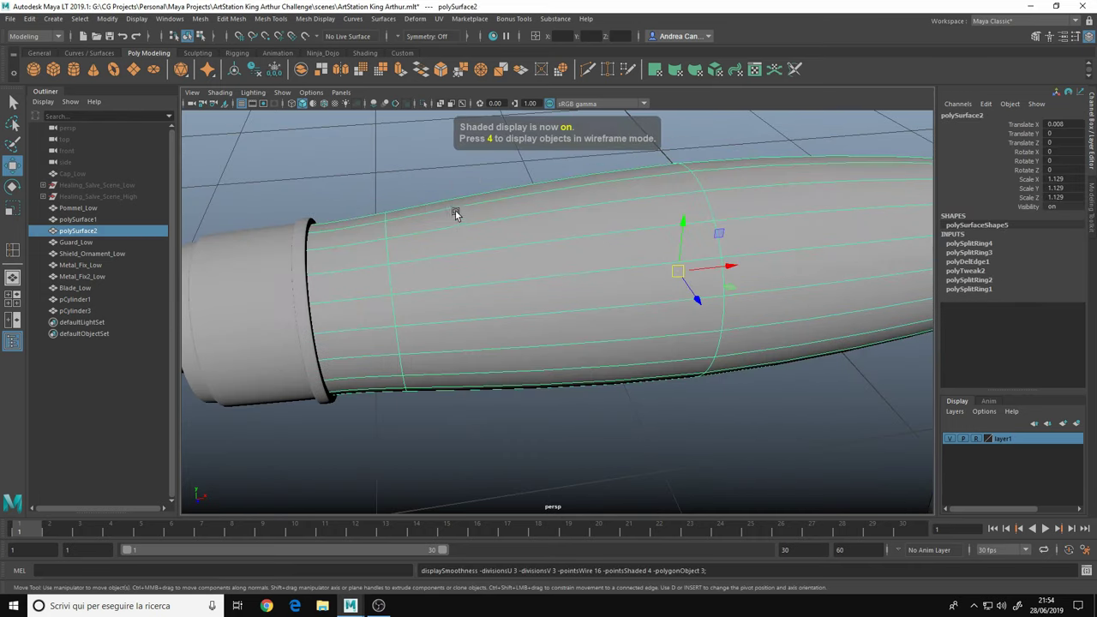
Delete half the grip and mirror the remaining half into a full symmetric handle
{"action": "double_click", "coordinate": [567, 240]}
{"action": "mouse_move", "coordinate": [455, 211]}
{"action": "left_mouse_down", "text": "alt"}
{"action": "mouse_move", "coordinate": [676, 260]}
{"action": "mouse_move", "coordinate": [632, 245]}
{"action": "left_mouse_up", "text": "alt"}
{"action": "left_click", "coordinate": [504, 260]}
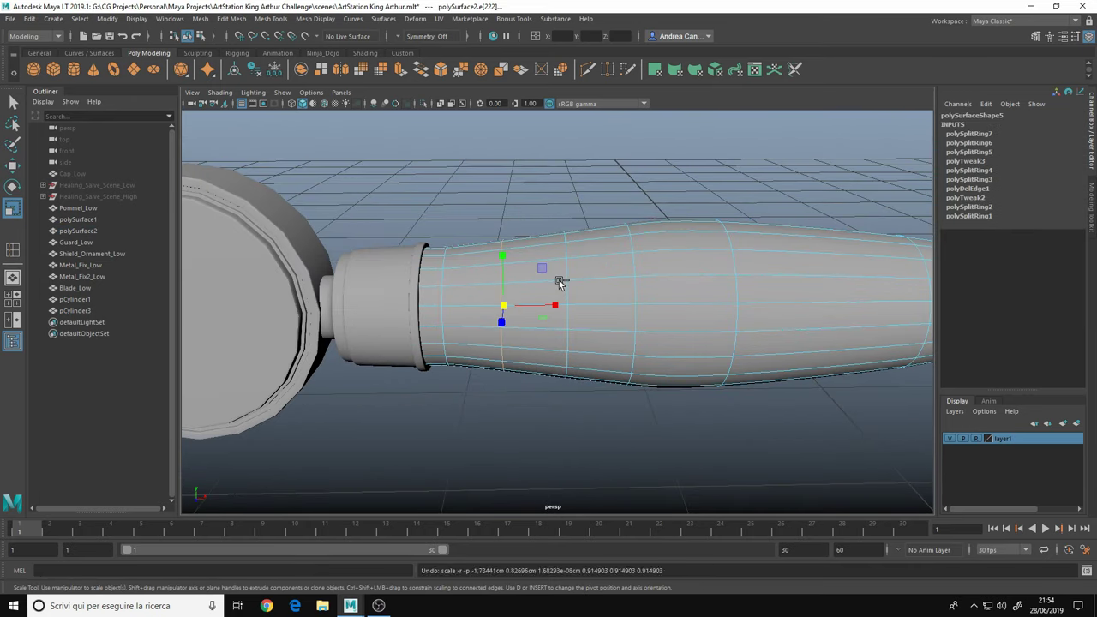
{"action": "key", "text": "space"}
{"action": "left_click_drag", "start_coordinate": [422, 246], "coordinate": [455, 401]}
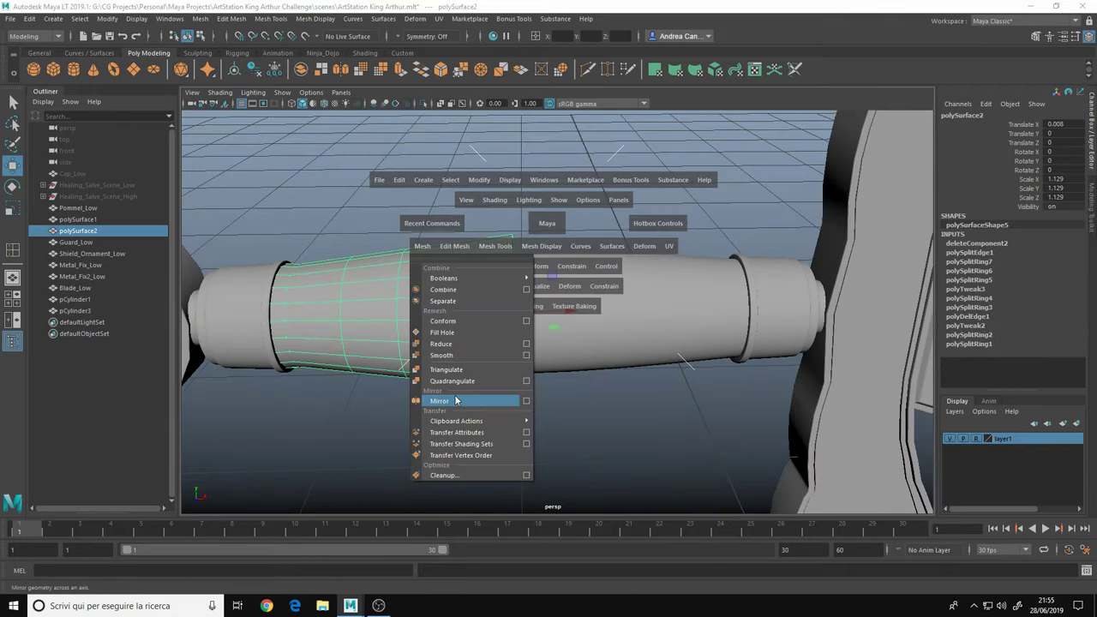
{"action": "key", "text": "w"}
{"action": "key", "text": "f"}
{"action": "mouse_move", "coordinate": [387, 175]}
{"action": "left_mouse_down", "text": "alt"}
{"action": "mouse_move", "coordinate": [478, 265]}
{"action": "mouse_move", "coordinate": [534, 247]}
{"action": "mouse_move", "coordinate": [549, 289]}
{"action": "mouse_move", "coordinate": [432, 248]}
{"action": "left_mouse_up", "text": "alt"}
{"action": "key", "text": "r"}
{"action": "key", "text": "space"}
Add a wave deformer to the grip sleeve and hide the duplicate grip mesh
{"action": "left_click", "coordinate": [575, 162]}
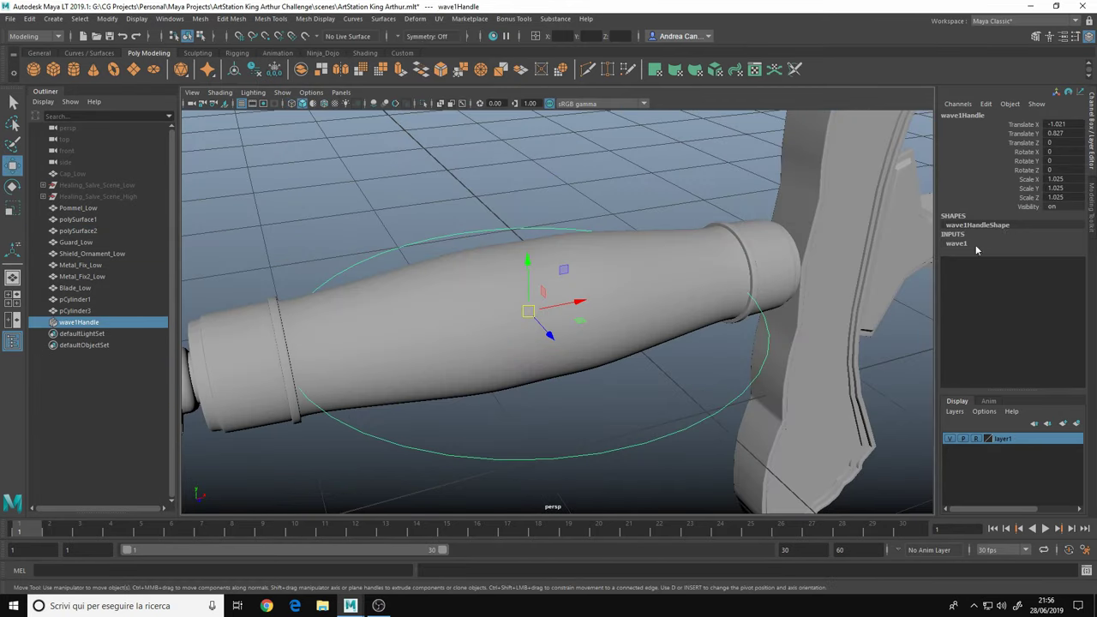
{"action": "left_click", "coordinate": [976, 243]}
{"action": "key", "text": "4"}
{"action": "key", "text": "5"}
{"action": "left_click", "coordinate": [1022, 270]}
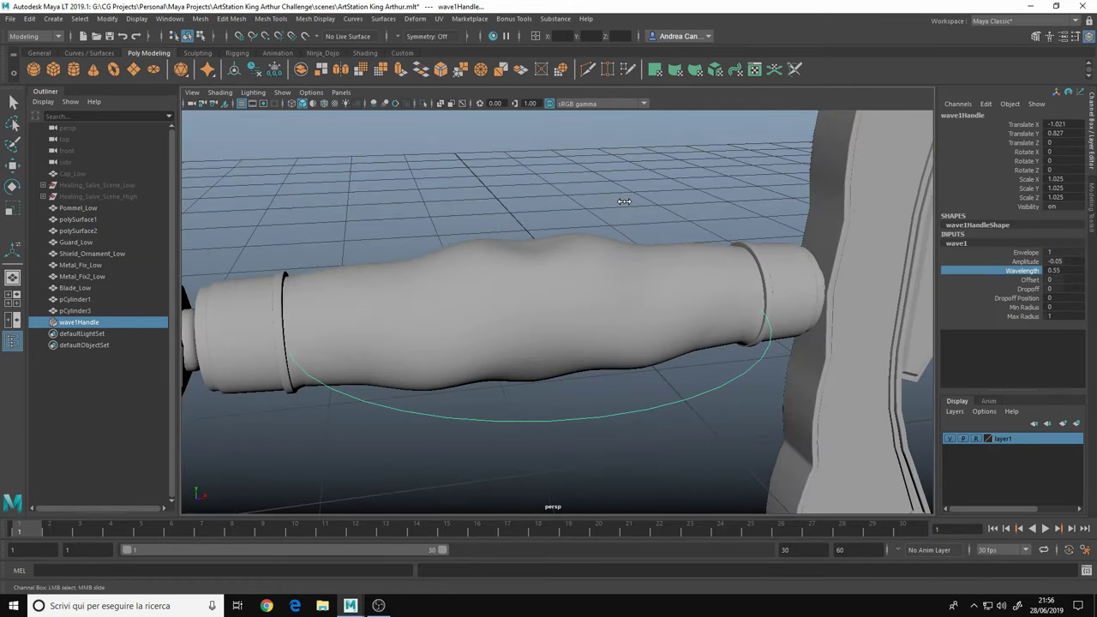
{"action": "left_click", "coordinate": [356, 374]}
{"action": "key", "text": "ctrl+h"}
{"action": "left_click_drag", "start_coordinate": [435, 301], "coordinate": [644, 280], "text": "alt"}
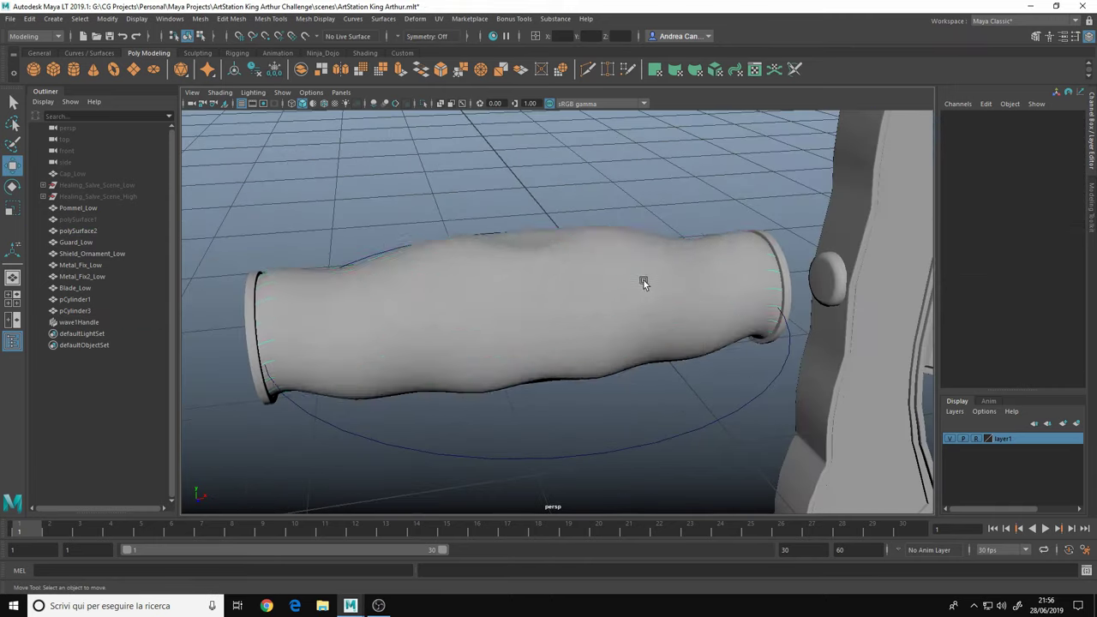
Tune the wave amplitude and set the wave's Wavelength to 0.3
{"action": "middle_click_drag", "start_coordinate": [1032, 263], "coordinate": [630, 182]}
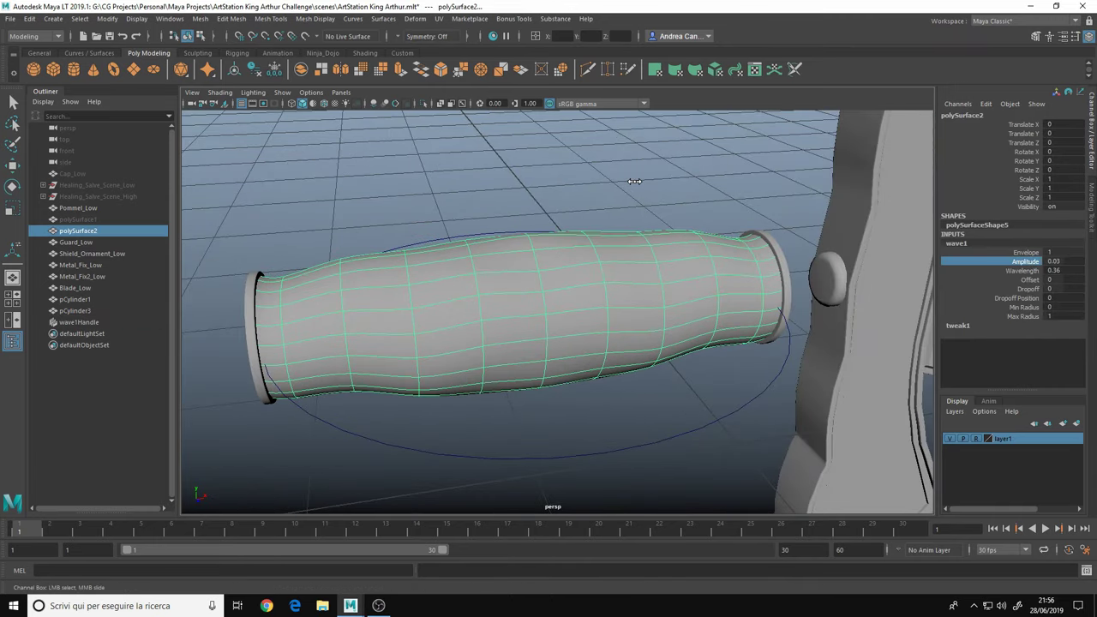
{"action": "left_click_drag", "start_coordinate": [634, 181], "coordinate": [1035, 275], "text": "alt"}
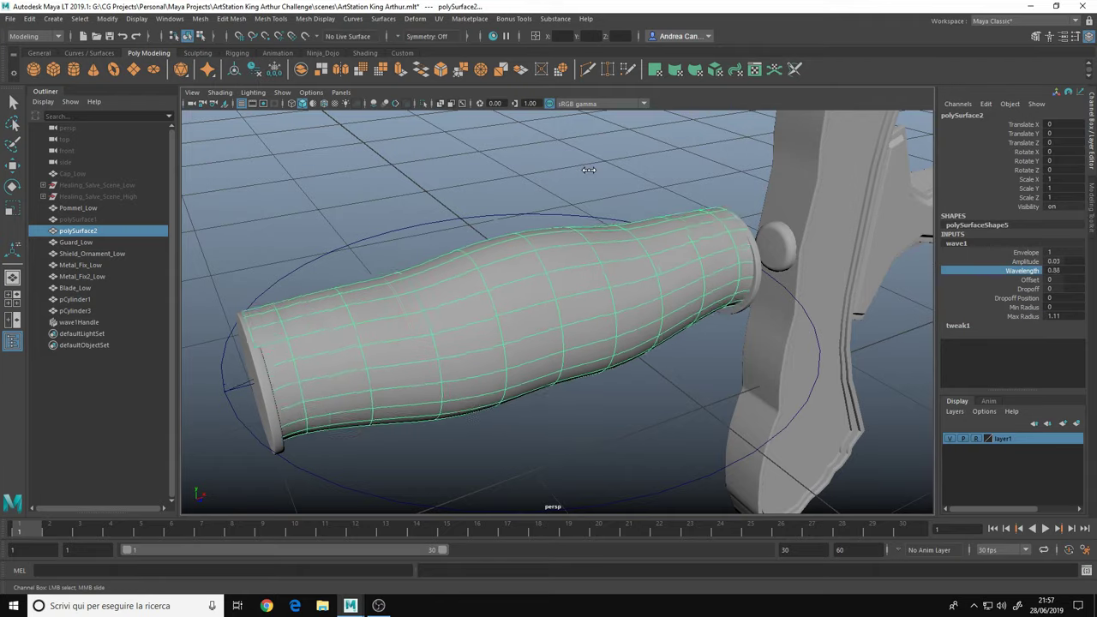
{"action": "middle_click_drag", "start_coordinate": [548, 165], "coordinate": [514, 163]}
{"action": "left_click_drag", "start_coordinate": [515, 163], "coordinate": [328, 107], "text": "alt"}
{"action": "key", "text": "4"}
{"action": "left_click_drag", "start_coordinate": [610, 174], "coordinate": [436, 187], "text": "alt"}
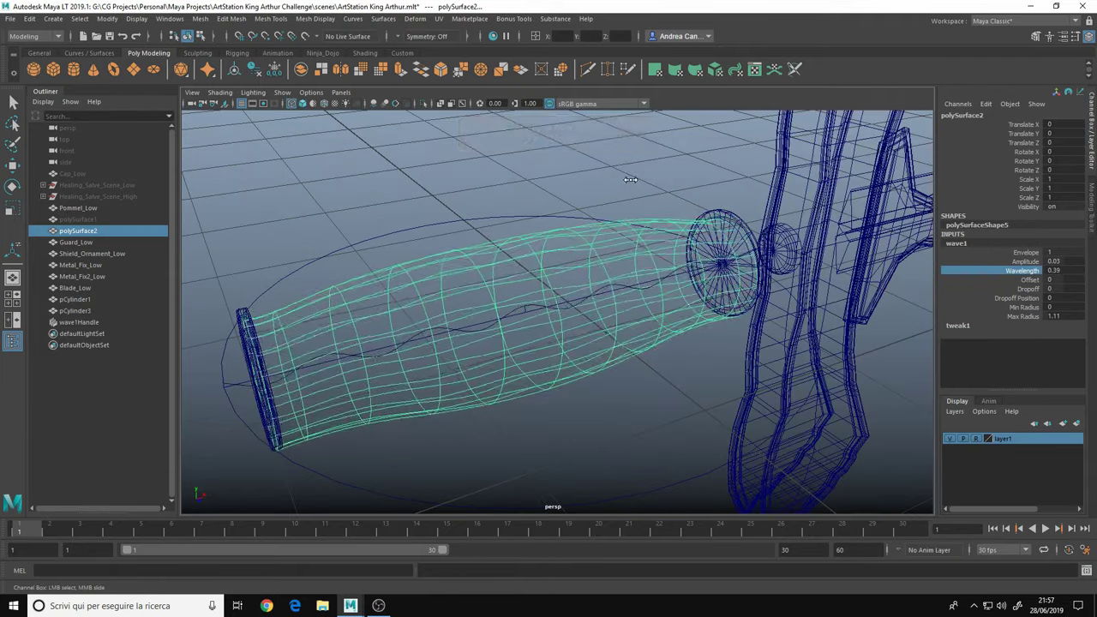
{"action": "key", "text": "5"}
{"action": "left_click_drag", "start_coordinate": [700, 162], "coordinate": [605, 205], "text": "alt"}
{"action": "left_click", "coordinate": [1067, 272]}
{"action": "type", "text": "0.3"}
{"action": "key", "text": "Return"}
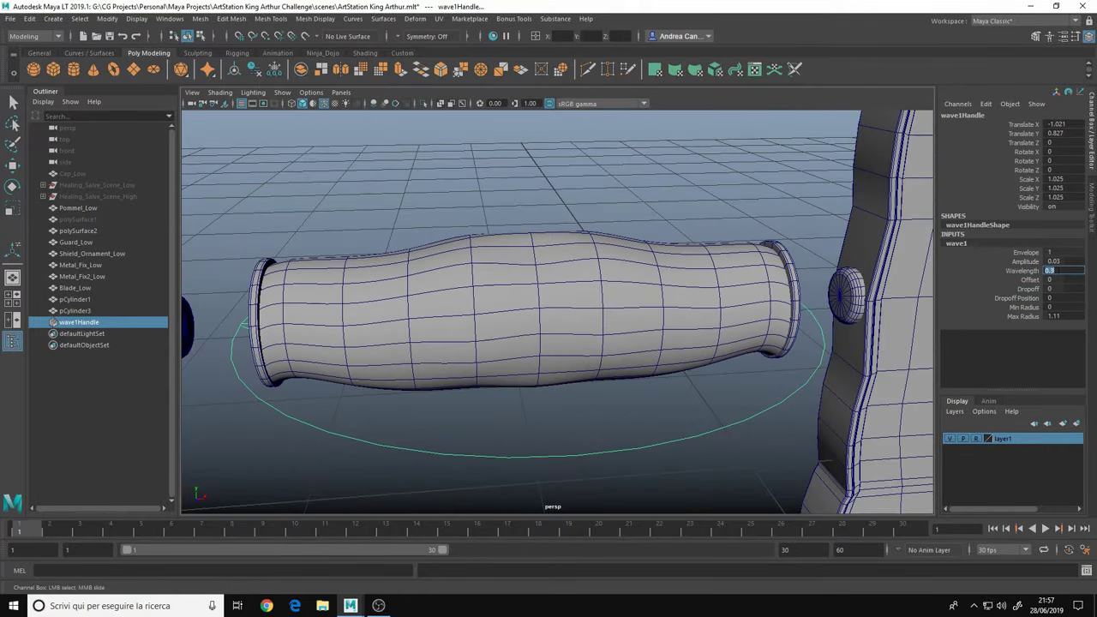
Select the grip mesh with the Move tool active
{"action": "left_click_drag", "start_coordinate": [603, 274], "coordinate": [652, 257], "text": "alt"}
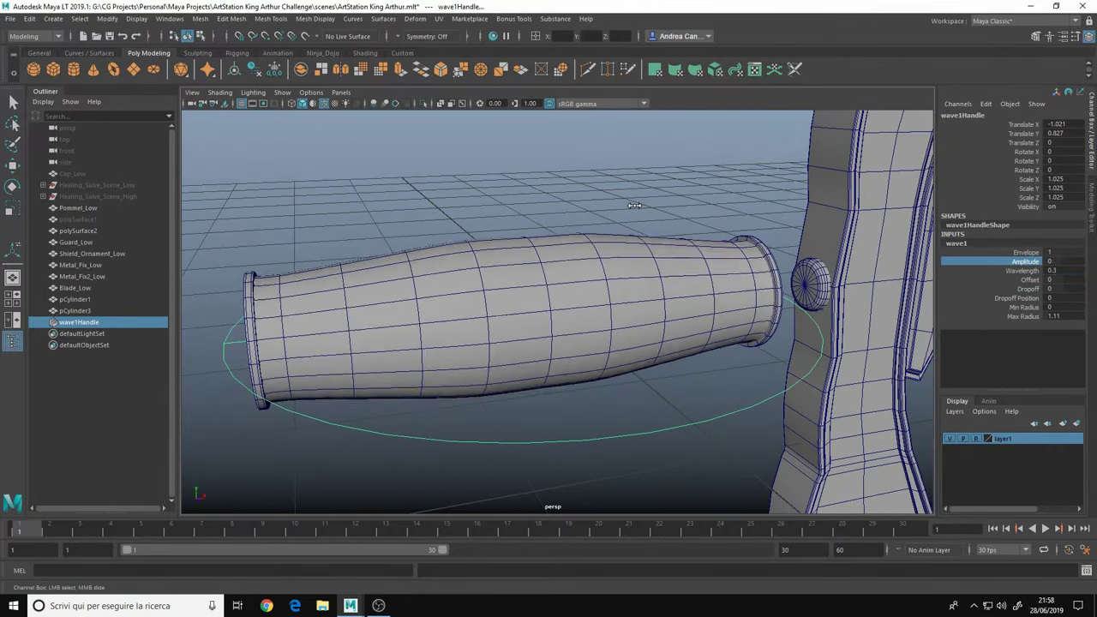
{"action": "left_click_drag", "start_coordinate": [637, 205], "coordinate": [638, 276], "text": "alt"}
{"action": "left_click", "coordinate": [638, 276]}
{"action": "key", "text": "w"}
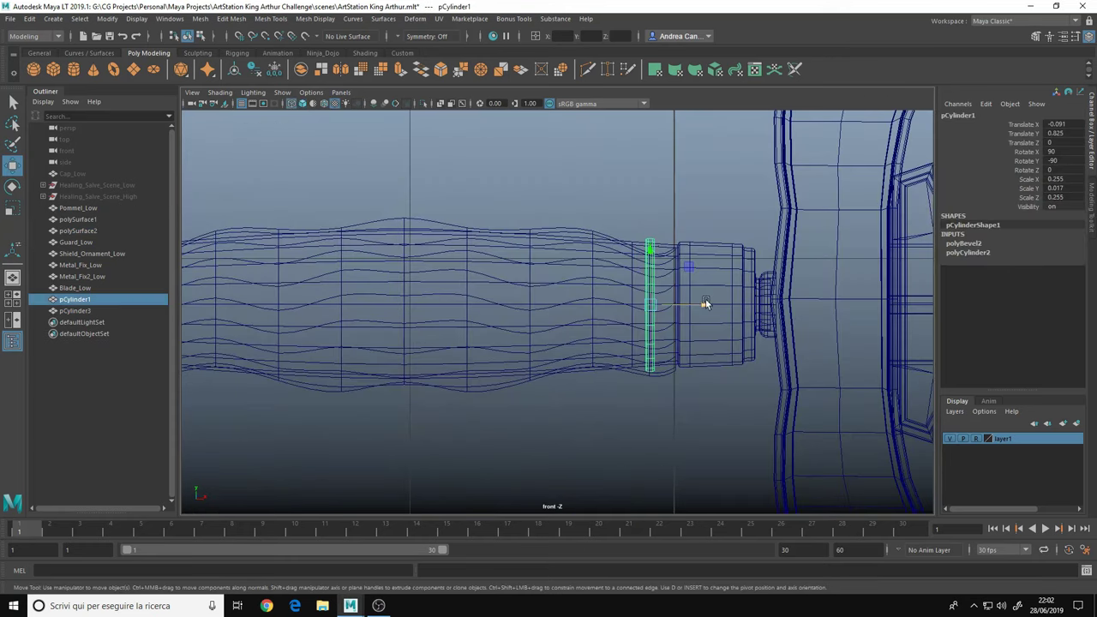
Slide the second thin ring into place at the grip's left end
{"action": "left_click", "coordinate": [663, 302]}
{"action": "middle_click_drag", "start_coordinate": [601, 301], "coordinate": [695, 300], "text": "alt"}
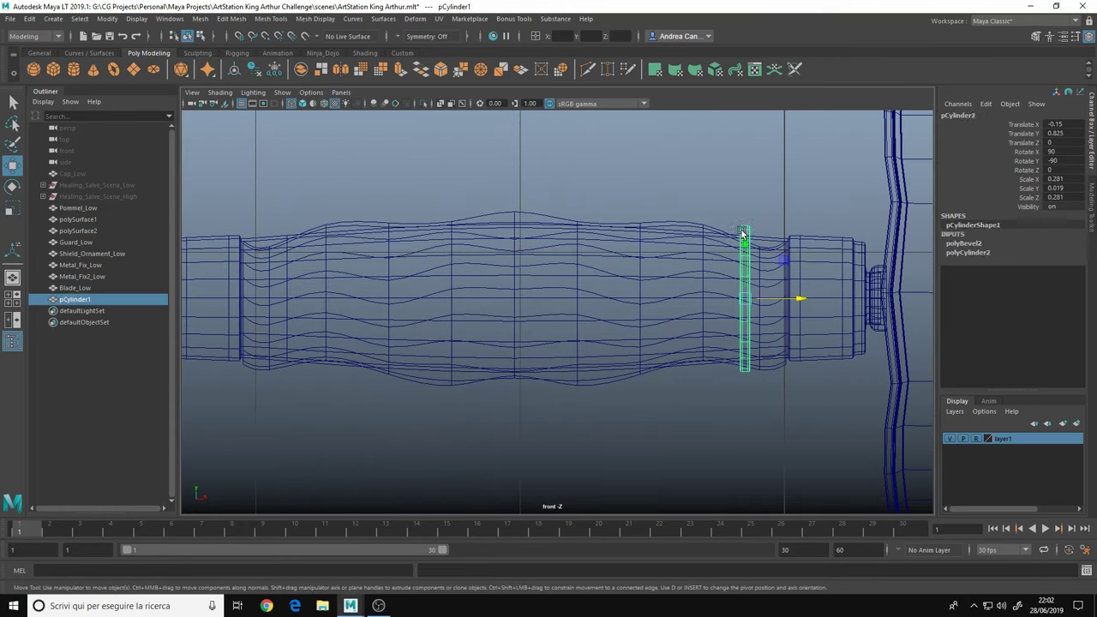
{"action": "left_click_drag", "start_coordinate": [799, 299], "coordinate": [380, 301]}
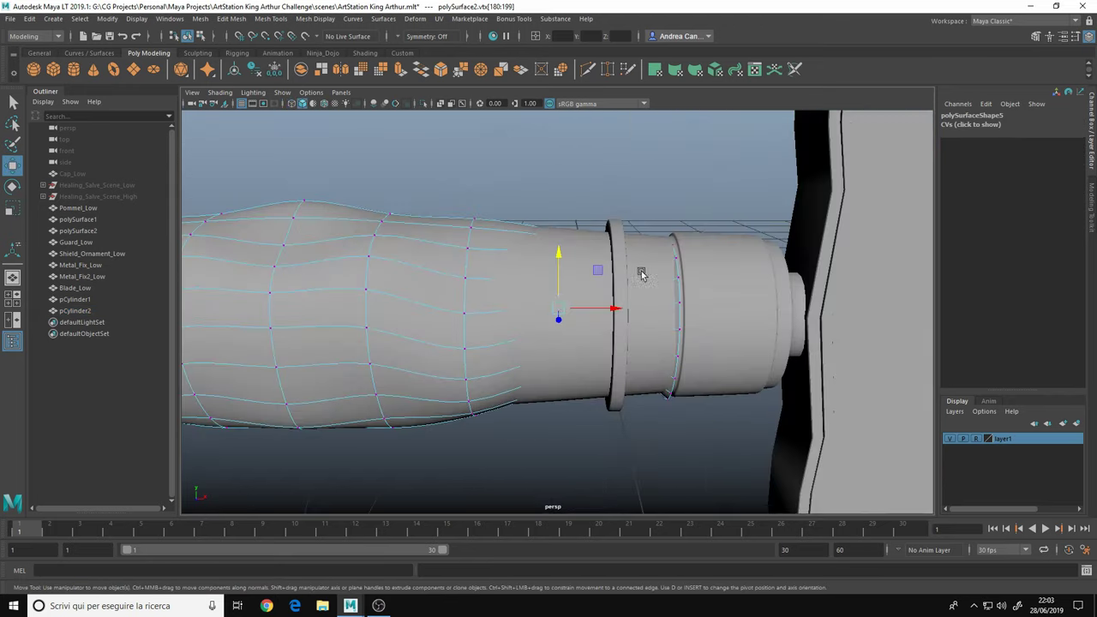
{"action": "key", "text": "r"}
{"action": "key", "text": "space"}
{"action": "key", "text": "space"}
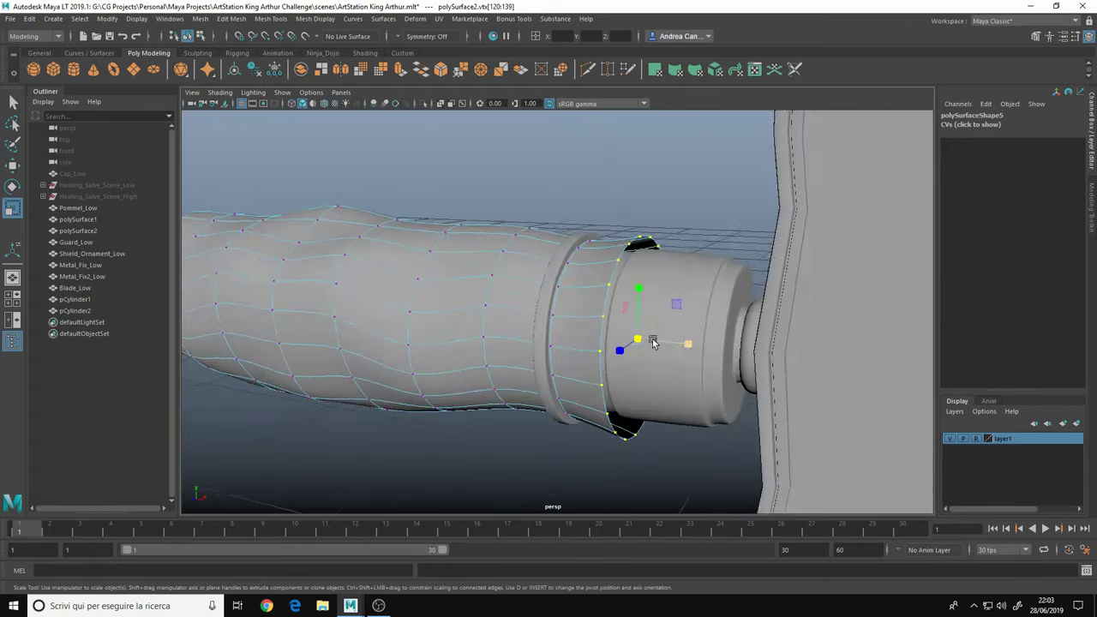
Try a soft modification on a grip-end vertex, then undo it
{"action": "left_click_drag", "start_coordinate": [657, 317], "coordinate": [514, 275], "text": "alt"}
{"action": "right_click_drag", "start_coordinate": [515, 274], "coordinate": [563, 281], "text": "alt"}
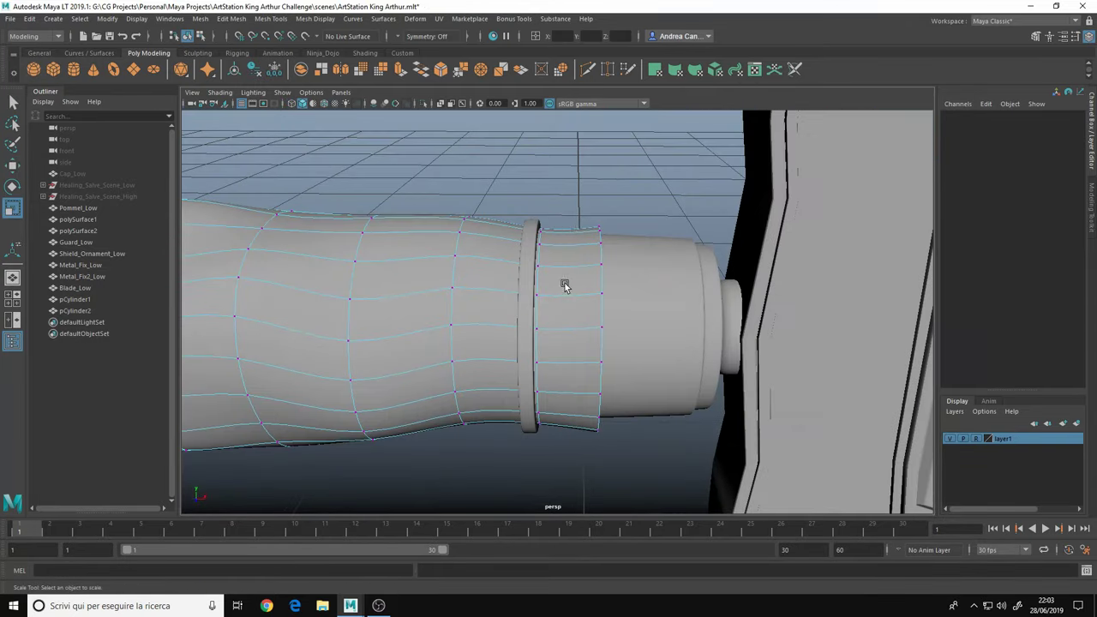
{"action": "key", "text": "F8"}
{"action": "left_click_drag", "start_coordinate": [608, 224], "coordinate": [558, 233], "text": "alt"}
{"action": "key", "text": "space"}
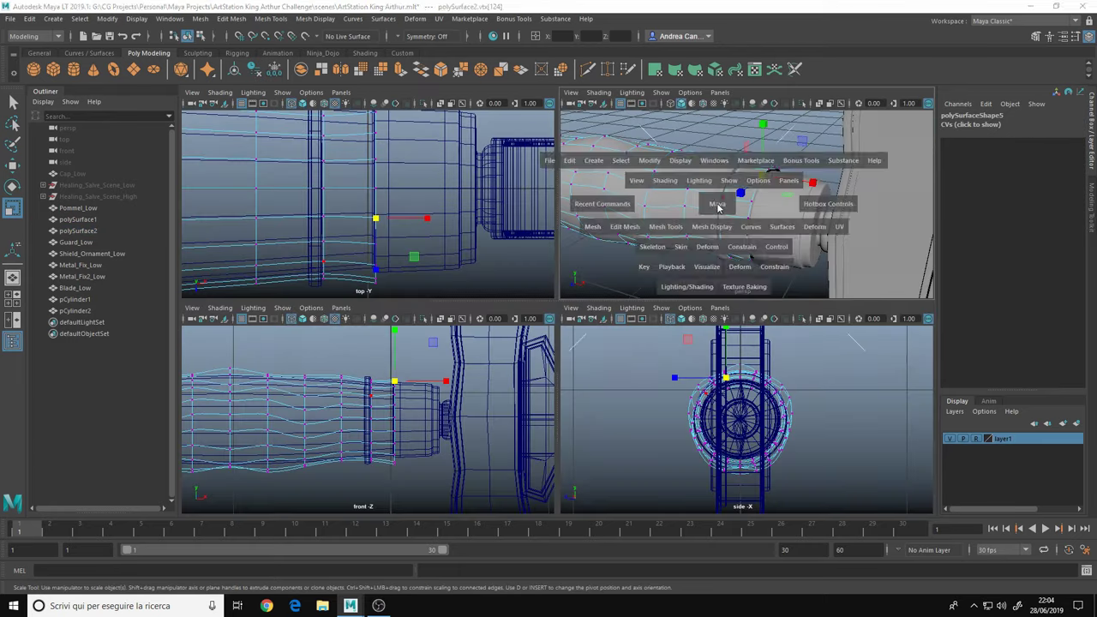
{"action": "key", "text": "F9"}
{"action": "key", "text": "w"}
{"action": "left_click", "coordinate": [604, 224]}
{"action": "mouse_move", "coordinate": [696, 206]}
{"action": "left_mouse_down", "text": "alt"}
{"action": "mouse_move", "coordinate": [713, 179]}
{"action": "mouse_move", "coordinate": [596, 237]}
{"action": "mouse_move", "coordinate": [522, 254]}
{"action": "mouse_move", "coordinate": [466, 323]}
{"action": "mouse_move", "coordinate": [640, 186]}
{"action": "left_mouse_up", "text": "alt"}
{"action": "key", "text": "ctrl+z"}
Move the vertices under the grip end so they tuck inside the collar ring
{"action": "mouse_move", "coordinate": [615, 364]}
{"action": "left_mouse_down", "text": "alt"}
{"action": "mouse_move", "coordinate": [632, 294]}
{"action": "mouse_move", "coordinate": [532, 255]}
{"action": "mouse_move", "coordinate": [539, 271]}
{"action": "left_mouse_up", "text": "alt"}
{"action": "left_click_drag", "start_coordinate": [538, 271], "coordinate": [564, 316]}
{"action": "key", "text": "w"}
{"action": "mouse_move", "coordinate": [579, 262]}
{"action": "left_mouse_down", "text": "alt"}
{"action": "mouse_move", "coordinate": [510, 363]}
{"action": "mouse_move", "coordinate": [514, 316]}
{"action": "mouse_move", "coordinate": [412, 358]}
{"action": "mouse_move", "coordinate": [590, 375]}
{"action": "left_mouse_up", "text": "alt"}
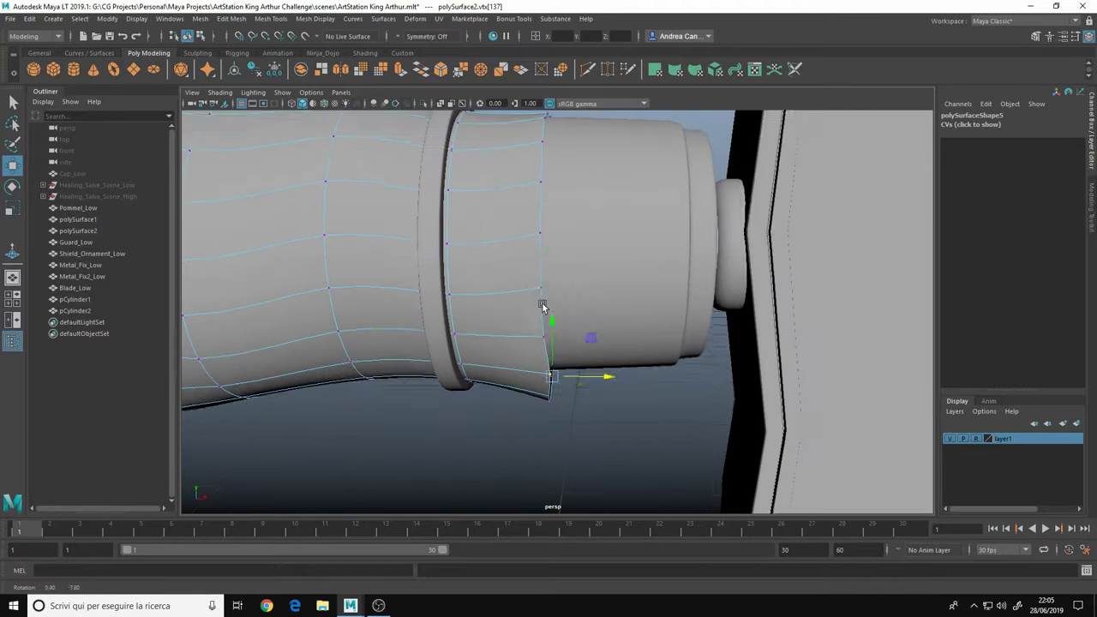
{"action": "mouse_move", "coordinate": [604, 237]}
{"action": "left_mouse_down", "text": "alt"}
{"action": "mouse_move", "coordinate": [468, 372]}
{"action": "mouse_move", "coordinate": [493, 272]}
{"action": "mouse_move", "coordinate": [644, 274]}
{"action": "mouse_move", "coordinate": [563, 364]}
{"action": "left_mouse_up", "text": "alt"}
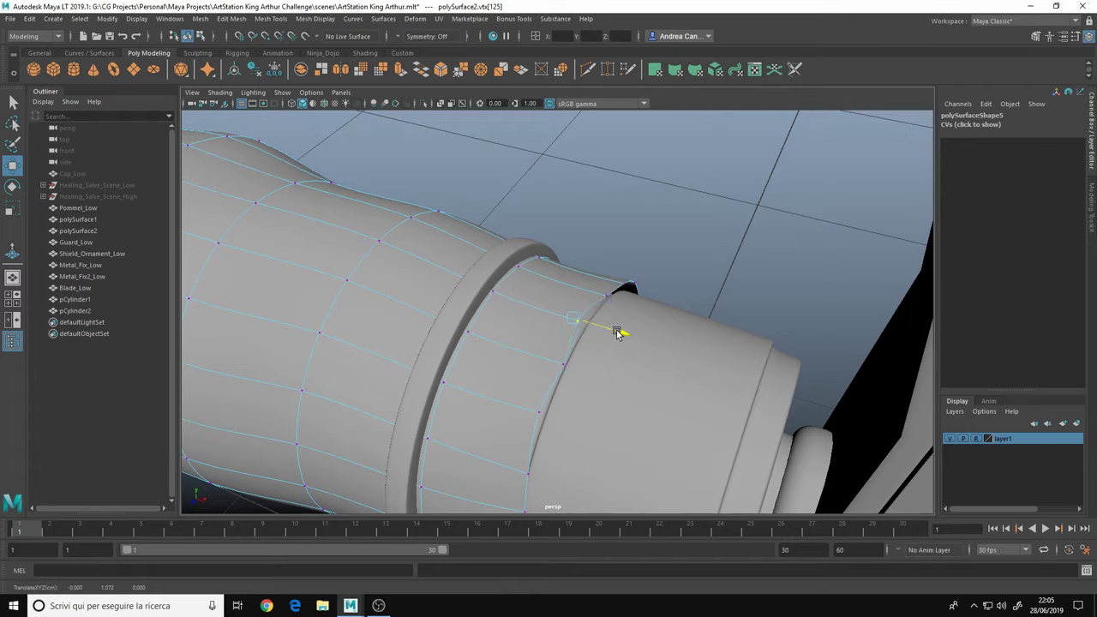
{"action": "mouse_move", "coordinate": [618, 332]}
{"action": "left_mouse_down", "text": "alt"}
{"action": "mouse_move", "coordinate": [527, 340]}
{"action": "mouse_move", "coordinate": [521, 269]}
{"action": "mouse_move", "coordinate": [495, 370]}
{"action": "mouse_move", "coordinate": [718, 431]}
{"action": "mouse_move", "coordinate": [657, 345]}
{"action": "mouse_move", "coordinate": [591, 318]}
{"action": "mouse_move", "coordinate": [554, 248]}
{"action": "mouse_move", "coordinate": [644, 249]}
{"action": "mouse_move", "coordinate": [510, 330]}
{"action": "mouse_move", "coordinate": [603, 360]}
{"action": "mouse_move", "coordinate": [572, 339]}
{"action": "mouse_move", "coordinate": [600, 232]}
{"action": "mouse_move", "coordinate": [588, 199]}
{"action": "mouse_move", "coordinate": [558, 191]}
{"action": "left_mouse_up", "text": "alt"}
{"action": "key", "text": "4"}
{"action": "key", "text": "5"}
{"action": "key", "text": "5"}
Refine the grip by tweaking an edge ring and a side vertex
{"action": "mouse_move", "coordinate": [559, 191]}
{"action": "right_mouse_down", "text": "ctrl"}
{"action": "mouse_move", "coordinate": [601, 148]}
{"action": "mouse_move", "coordinate": [456, 327]}
{"action": "mouse_move", "coordinate": [583, 202]}
{"action": "right_mouse_up", "text": "ctrl"}
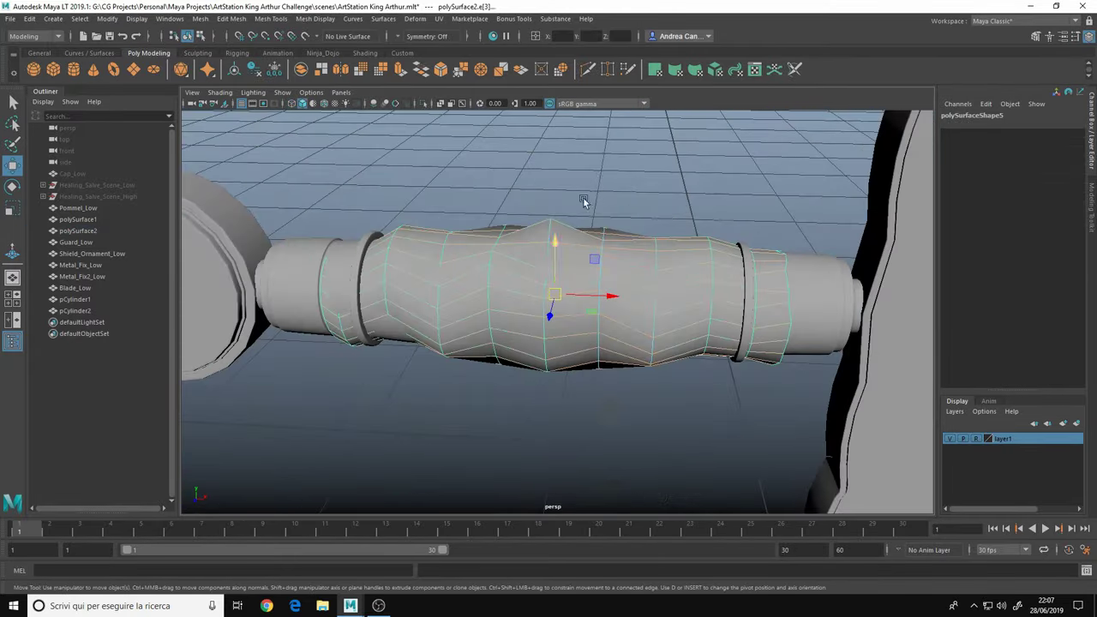
{"action": "key", "text": "F8"}
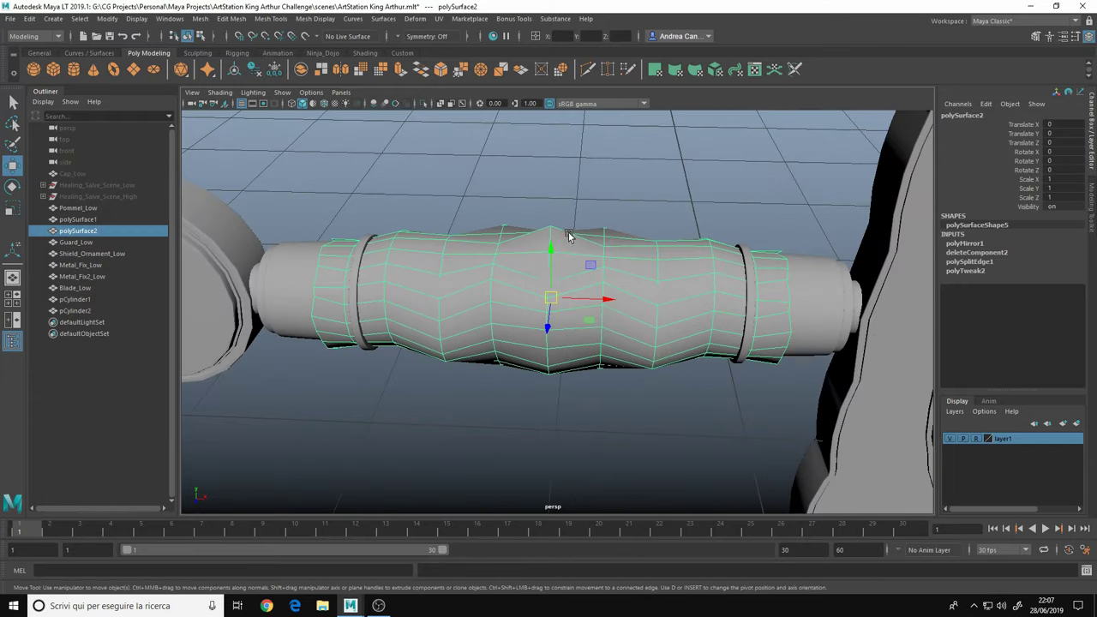
{"action": "left_click_drag", "start_coordinate": [568, 236], "coordinate": [537, 209], "text": "alt"}
{"action": "right_click_drag", "start_coordinate": [538, 210], "coordinate": [362, 325], "text": "alt"}
{"action": "scroll", "coordinate": [362, 325], "scroll_direction": "up", "scroll_amount": 5}
{"action": "key", "text": "4"}
{"action": "key", "text": "5"}
{"action": "left_click", "coordinate": [701, 227]}
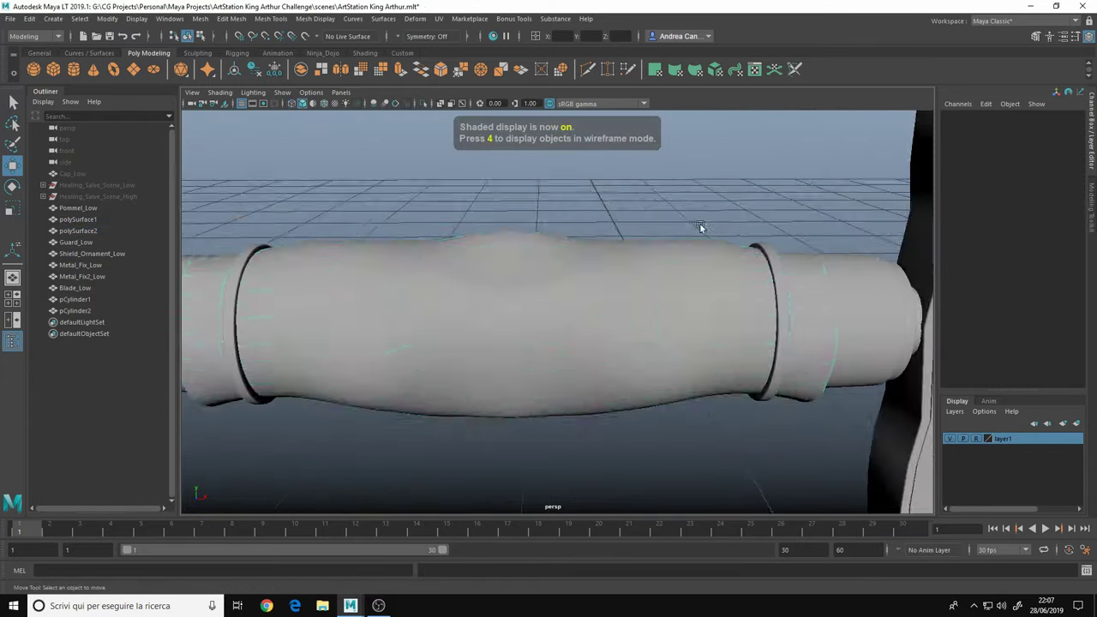
{"action": "mouse_move", "coordinate": [701, 228]}
{"action": "left_mouse_down", "text": "alt"}
{"action": "mouse_move", "coordinate": [529, 257]}
{"action": "mouse_move", "coordinate": [595, 243]}
{"action": "mouse_move", "coordinate": [481, 327]}
{"action": "mouse_move", "coordinate": [506, 257]}
{"action": "left_mouse_up", "text": "alt"}
{"action": "key", "text": "5"}
{"action": "left_click", "coordinate": [478, 246]}
{"action": "mouse_move", "coordinate": [579, 217]}
{"action": "left_mouse_down", "text": "alt"}
{"action": "mouse_move", "coordinate": [779, 208]}
{"action": "mouse_move", "coordinate": [475, 303]}
{"action": "mouse_move", "coordinate": [748, 298]}
{"action": "left_mouse_up", "text": "alt"}
Start a CV curve over the front reference image, placing its first points on the cross emblem
{"action": "left_click", "coordinate": [53, 18]}
{"action": "left_click", "coordinate": [248, 71]}
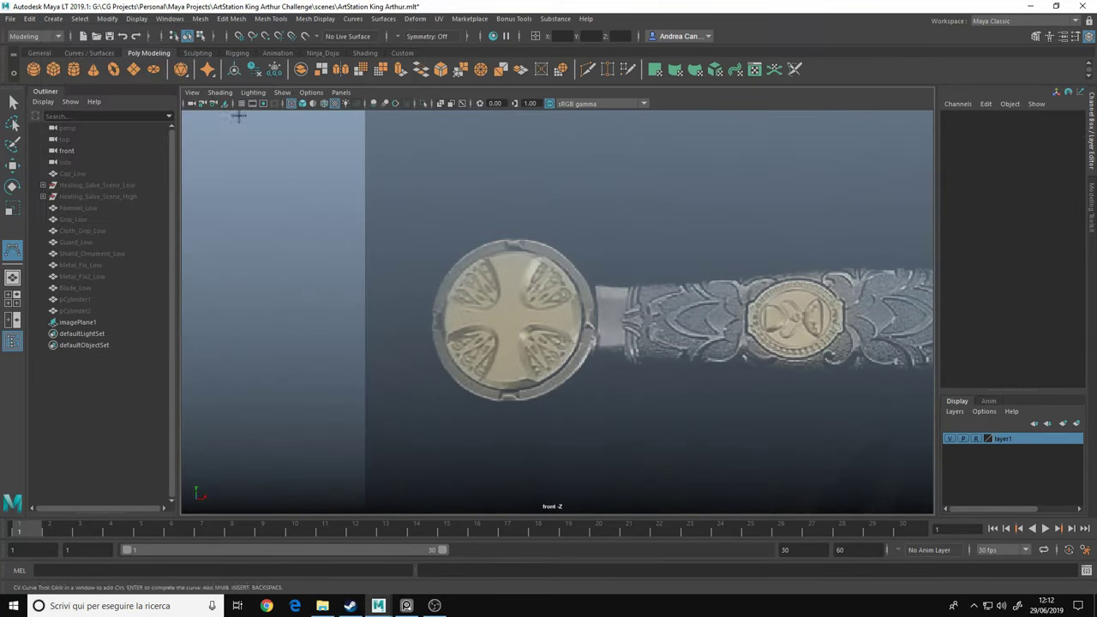
{"action": "scroll", "coordinate": [499, 283], "scroll_direction": "up", "scroll_amount": 2}
{"action": "left_click", "coordinate": [485, 270]}
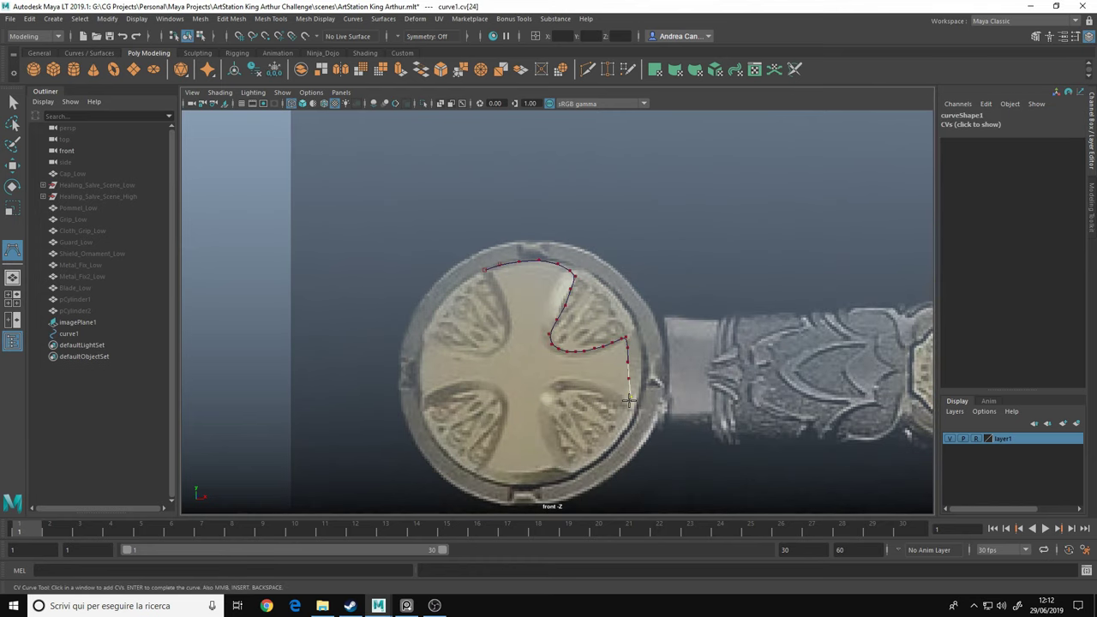
Place the remaining CVs around the cross emblem and finish curve1 as a closed outline
{"action": "left_click", "coordinate": [568, 473]}
{"action": "middle_click_drag", "start_coordinate": [465, 400], "coordinate": [474, 352], "text": "alt"}
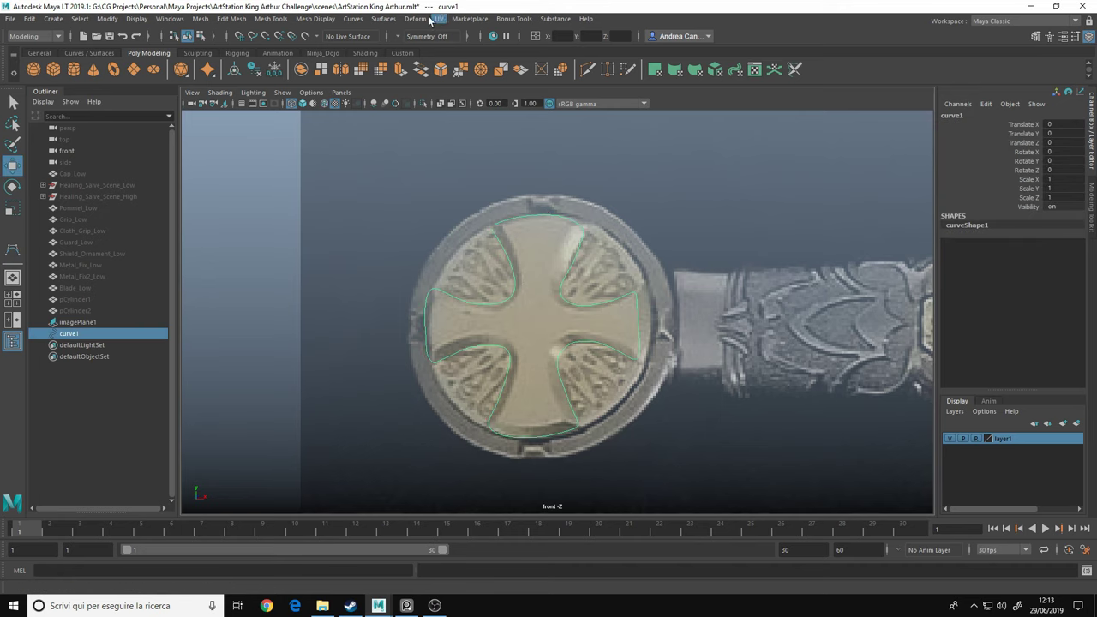
{"action": "left_click", "coordinate": [353, 18]}
{"action": "left_click", "coordinate": [487, 164]}
{"action": "scroll", "coordinate": [531, 283], "scroll_direction": "up", "scroll_amount": 1}
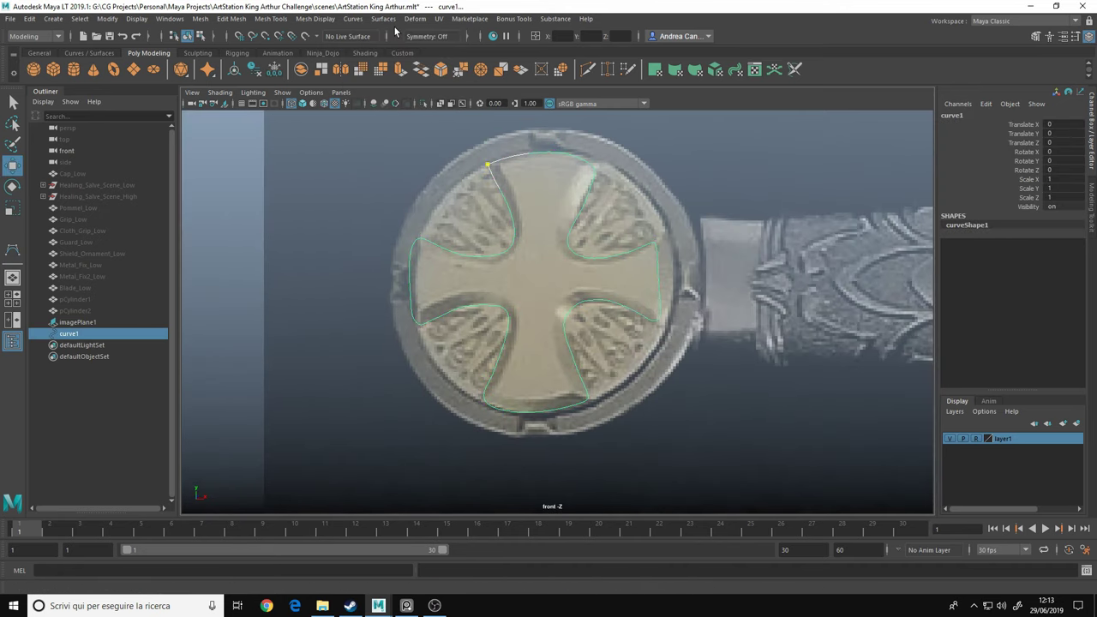
{"action": "key", "text": "Return"}
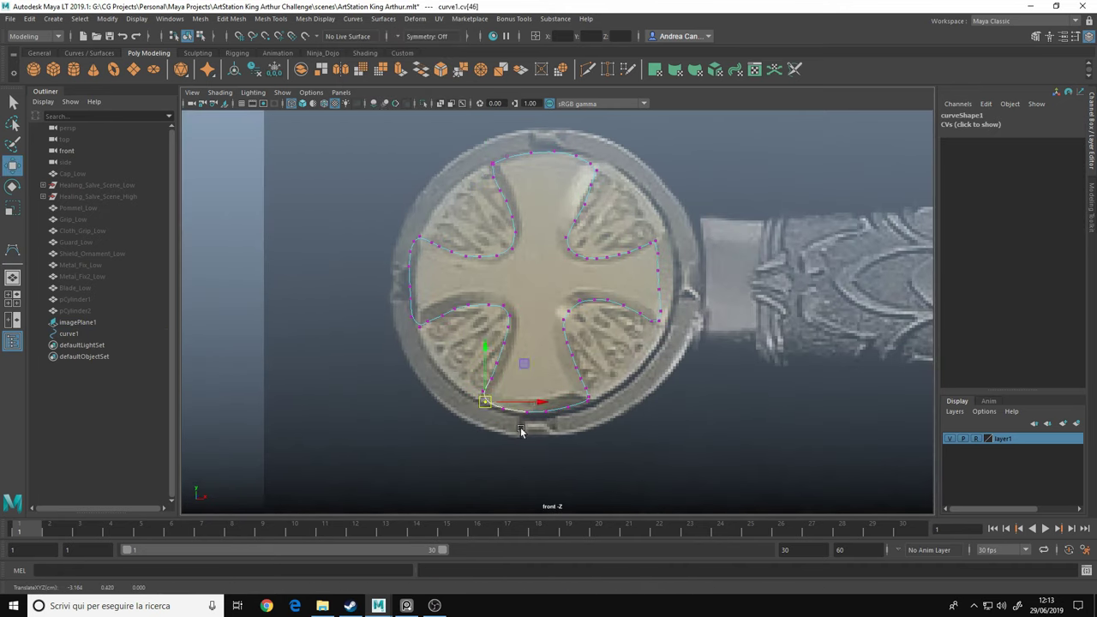
{"action": "key", "text": "space"}
{"action": "left_click_drag", "start_coordinate": [573, 257], "coordinate": [573, 222]}
Fill the closed cross outline with a Planar surface
{"action": "key", "text": "f"}
{"action": "left_click", "coordinate": [383, 18]}
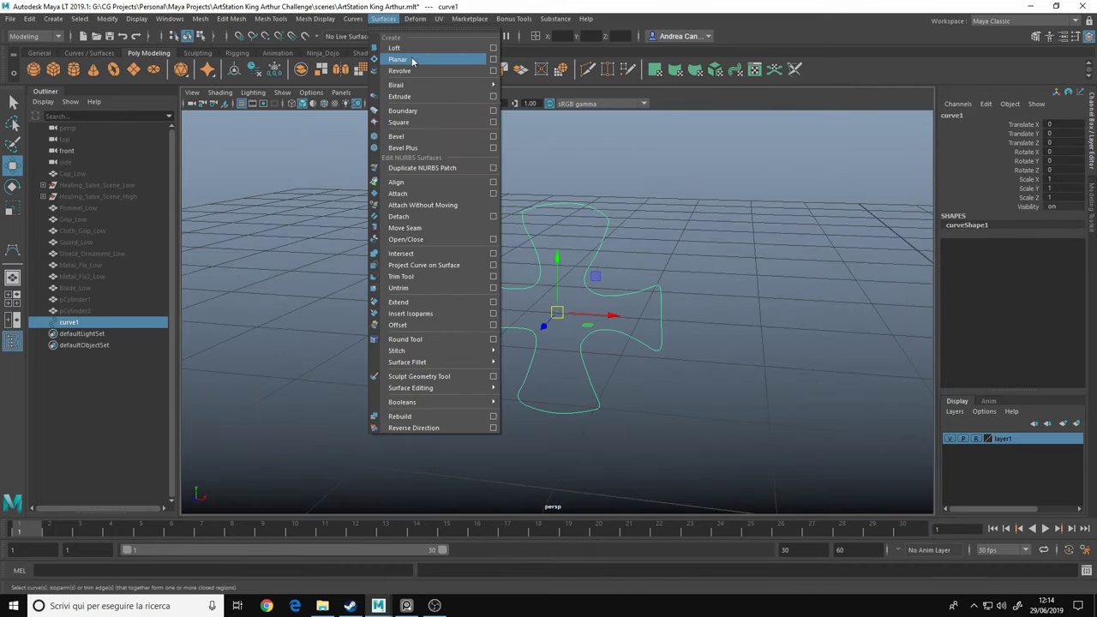
{"action": "left_click", "coordinate": [412, 60]}
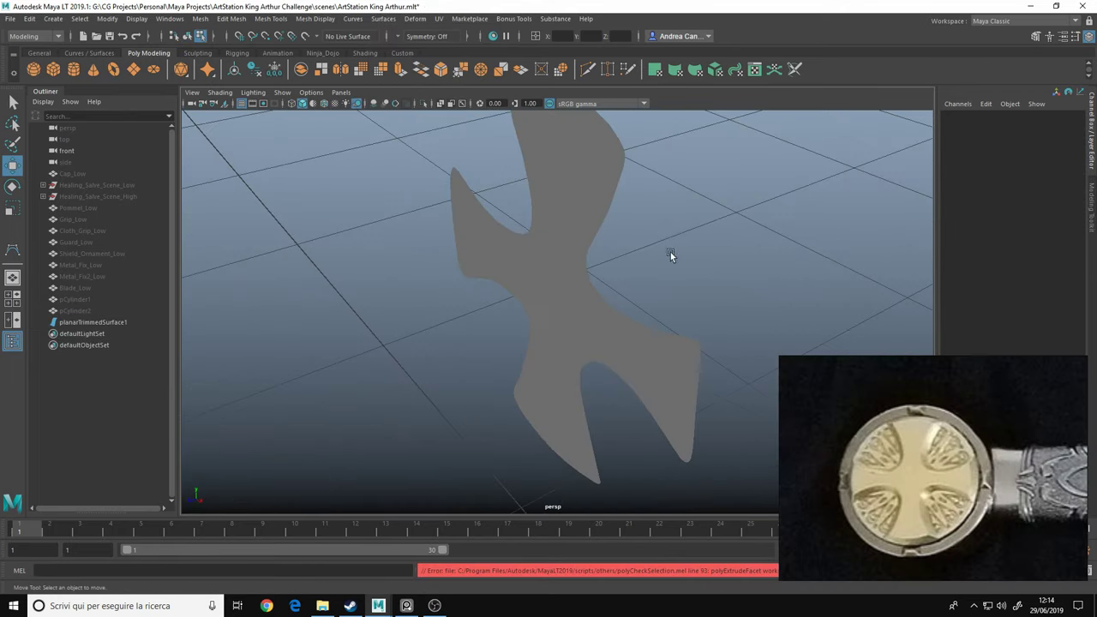
Convert the planar surface to polygons using reset NURBS to Polygons settings
{"action": "left_click", "coordinate": [92, 322]}
{"action": "left_click", "coordinate": [271, 18]}
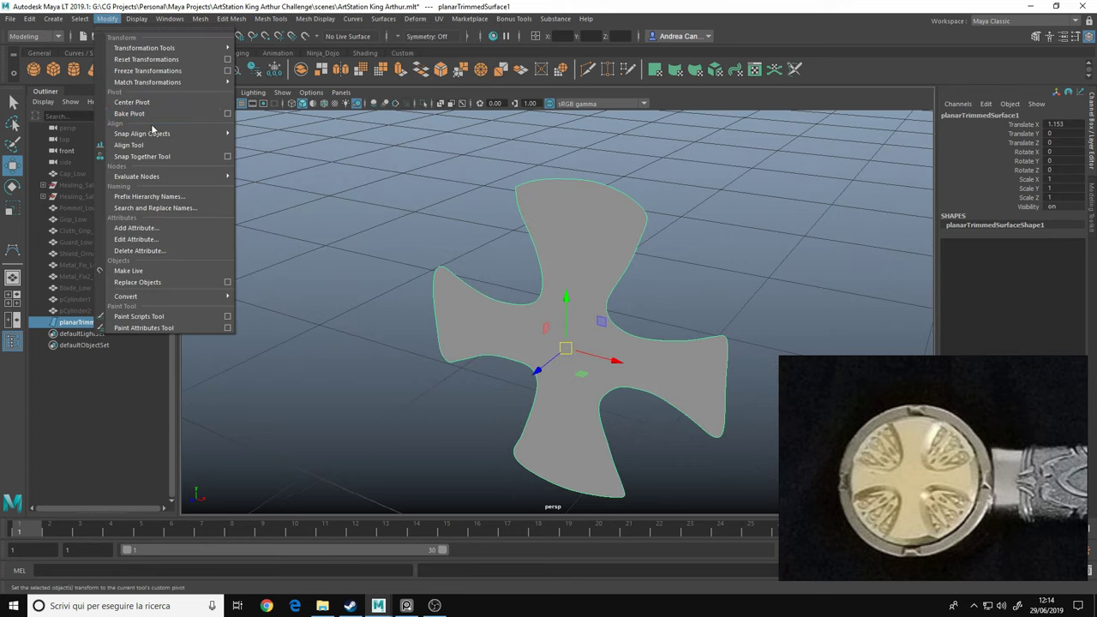
{"action": "left_click", "coordinate": [283, 299]}
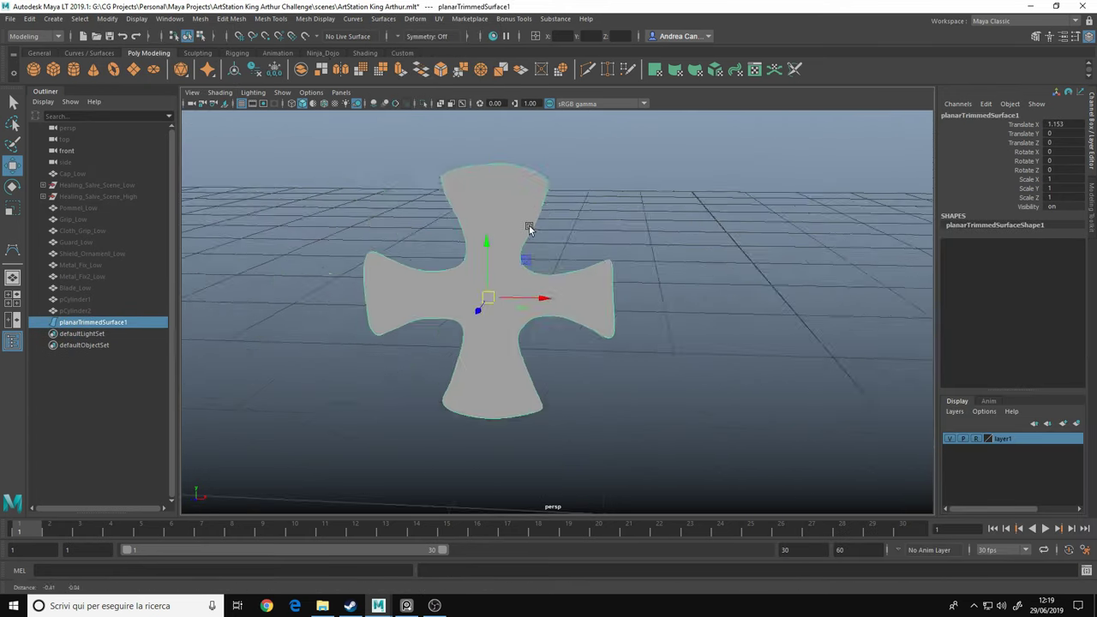
{"action": "left_click", "coordinate": [397, 306]}
{"action": "left_click", "coordinate": [396, 132]}
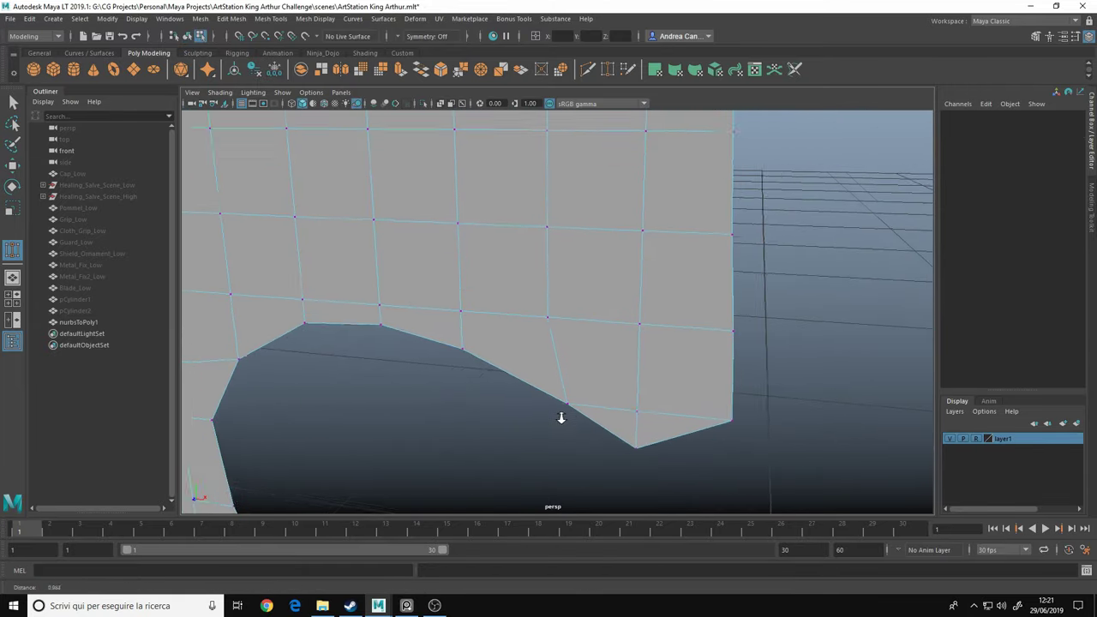
Inspect the cross mesh's ragged border and pick the weld tool from the mesh tools
{"action": "left_click_drag", "start_coordinate": [486, 242], "coordinate": [673, 288], "text": "alt"}
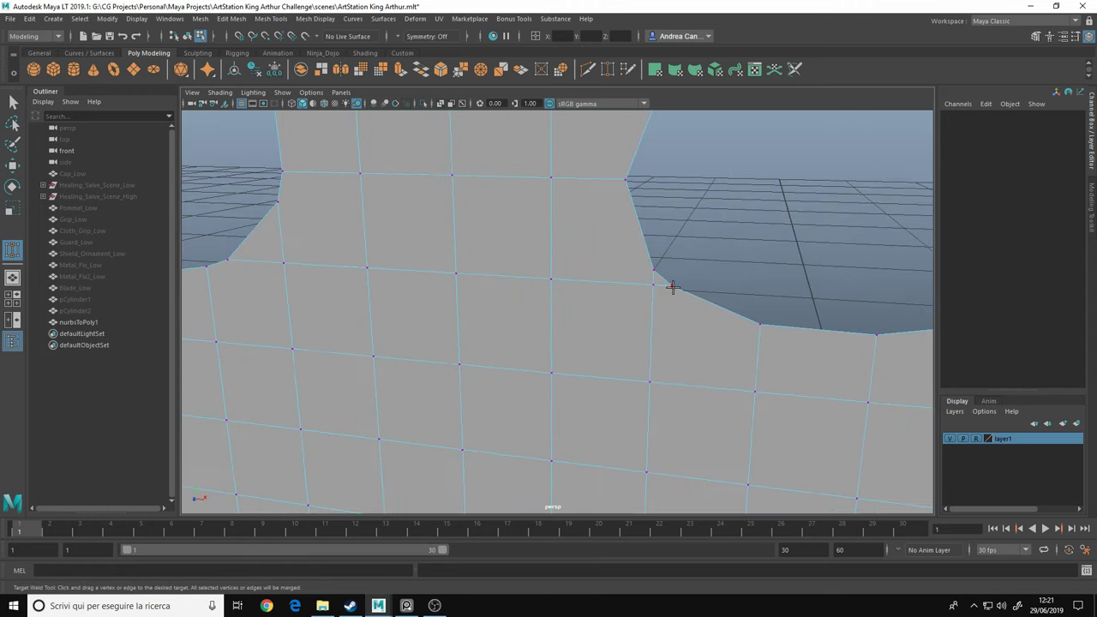
{"action": "left_click_drag", "start_coordinate": [480, 297], "coordinate": [686, 265], "text": "alt"}
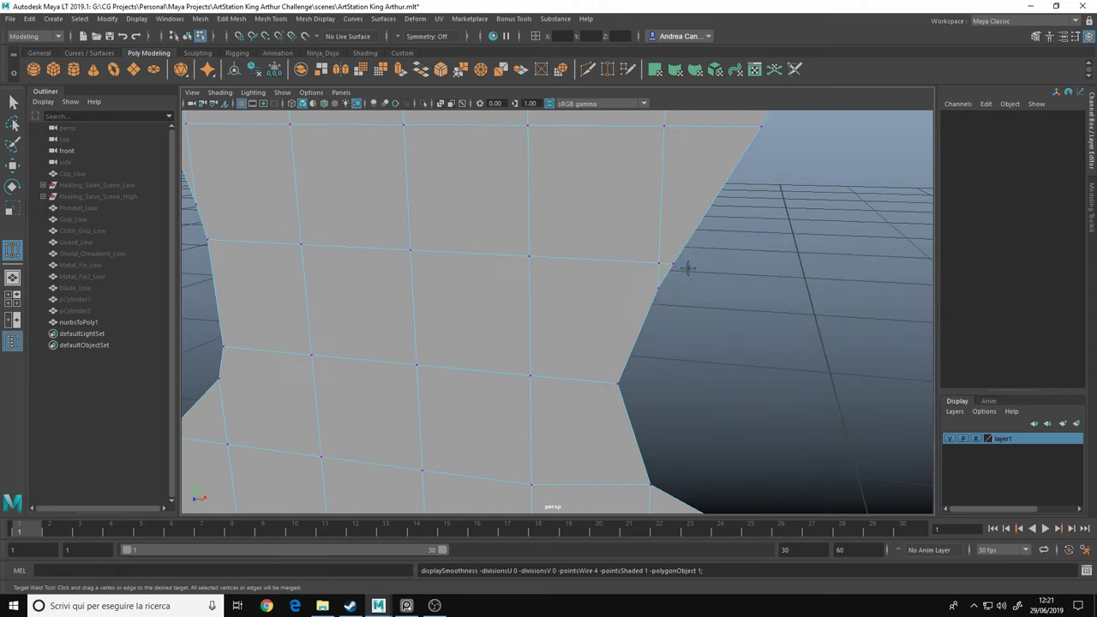
{"action": "middle_click_drag", "start_coordinate": [660, 279], "coordinate": [617, 217], "text": "alt"}
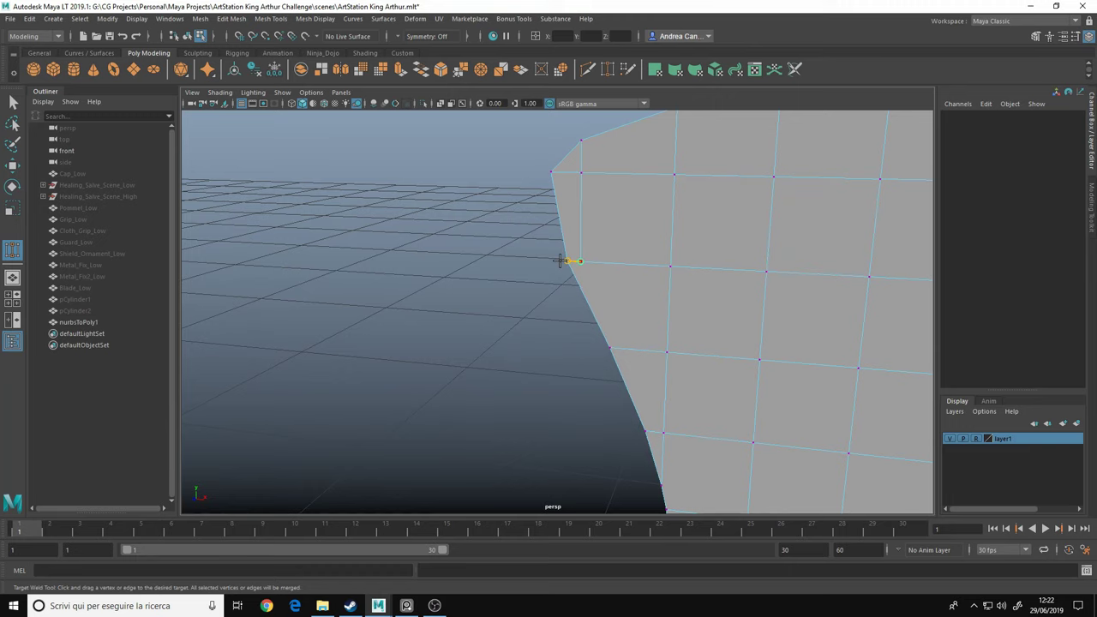
{"action": "mouse_move", "coordinate": [559, 260]}
{"action": "left_mouse_down", "text": "alt"}
{"action": "mouse_move", "coordinate": [380, 357]}
{"action": "mouse_move", "coordinate": [639, 255]}
{"action": "left_mouse_up", "text": "alt"}
{"action": "mouse_move", "coordinate": [546, 314]}
{"action": "left_mouse_down", "text": "alt"}
{"action": "mouse_move", "coordinate": [558, 245]}
{"action": "mouse_move", "coordinate": [681, 245]}
{"action": "mouse_move", "coordinate": [490, 314]}
{"action": "left_mouse_up", "text": "alt"}
{"action": "middle_click_drag", "start_coordinate": [489, 314], "coordinate": [642, 273], "text": "alt"}
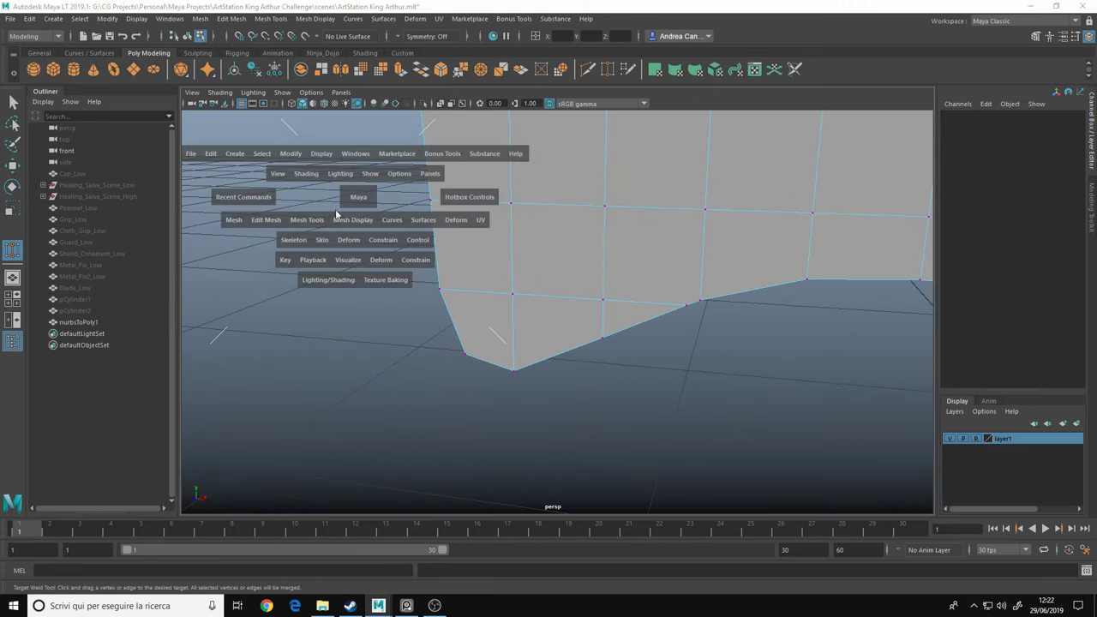
{"action": "key", "text": "w"}
{"action": "mouse_move", "coordinate": [512, 301]}
{"action": "left_mouse_down", "text": "alt"}
{"action": "mouse_move", "coordinate": [414, 341]}
{"action": "mouse_move", "coordinate": [403, 212]}
{"action": "left_mouse_up", "text": "alt"}
{"action": "key", "text": "space"}
{"action": "mouse_move", "coordinate": [584, 334]}
{"action": "left_mouse_down", "text": "alt"}
{"action": "mouse_move", "coordinate": [554, 306]}
{"action": "mouse_move", "coordinate": [421, 319]}
{"action": "mouse_move", "coordinate": [427, 278]}
{"action": "left_mouse_up", "text": "alt"}
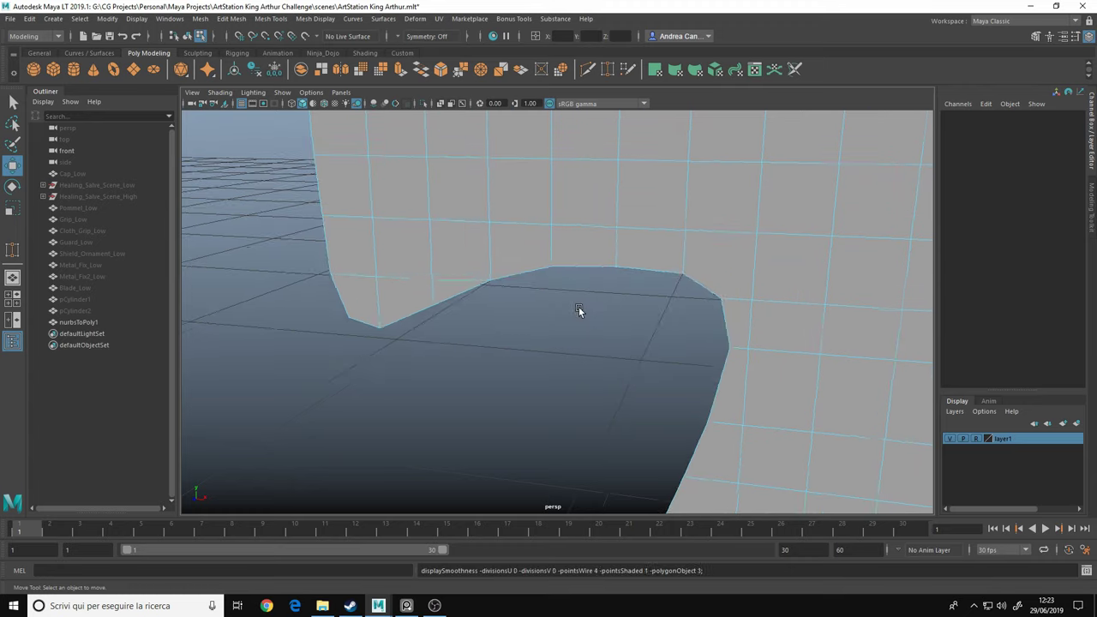
{"action": "mouse_move", "coordinate": [579, 306]}
{"action": "left_mouse_down", "text": "alt"}
{"action": "mouse_move", "coordinate": [558, 328]}
{"action": "mouse_move", "coordinate": [444, 245]}
{"action": "mouse_move", "coordinate": [411, 206]}
{"action": "left_mouse_up", "text": "alt"}
{"action": "key", "text": "space"}
{"action": "left_click", "coordinate": [361, 214]}
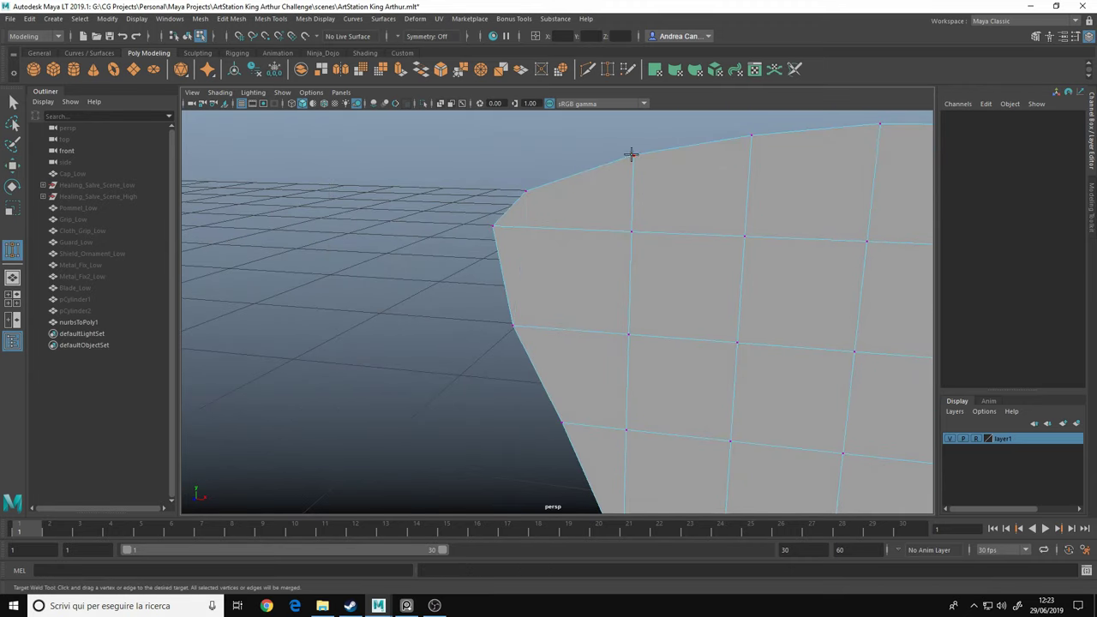
Move a stray border vertex at the curved notch into line with the outline
{"action": "left_click_drag", "start_coordinate": [687, 273], "coordinate": [611, 255], "text": "alt"}
{"action": "mouse_move", "coordinate": [545, 263]}
{"action": "left_mouse_down", "text": "alt"}
{"action": "mouse_move", "coordinate": [717, 301]}
{"action": "mouse_move", "coordinate": [595, 243]}
{"action": "mouse_move", "coordinate": [625, 211]}
{"action": "mouse_move", "coordinate": [752, 214]}
{"action": "mouse_move", "coordinate": [643, 372]}
{"action": "mouse_move", "coordinate": [625, 356]}
{"action": "left_mouse_up", "text": "alt"}
{"action": "left_click_drag", "start_coordinate": [823, 332], "coordinate": [460, 281], "text": "alt"}
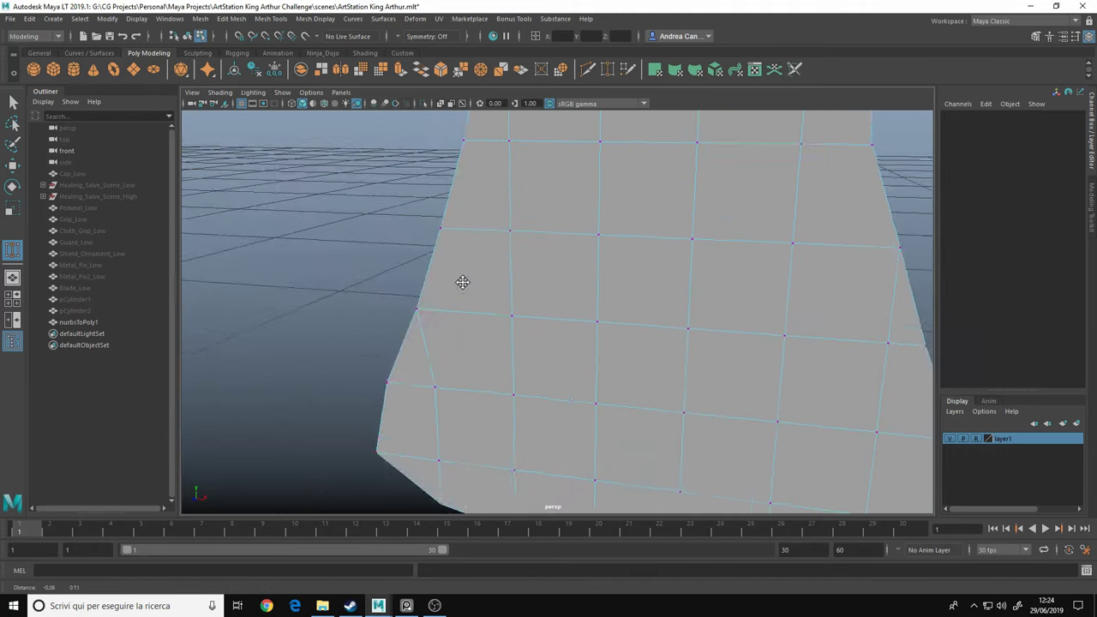
{"action": "key", "text": "w"}
{"action": "right_click", "coordinate": [759, 232]}
{"action": "left_click", "coordinate": [712, 213]}
{"action": "left_click", "coordinate": [657, 318]}
{"action": "mouse_move", "coordinate": [674, 248]}
{"action": "left_mouse_down", "text": "alt"}
{"action": "mouse_move", "coordinate": [543, 277]}
{"action": "mouse_move", "coordinate": [619, 310]}
{"action": "left_mouse_up", "text": "alt"}
Adjust another border vertex, then reselect the cross as a whole object
{"action": "left_click", "coordinate": [543, 277]}
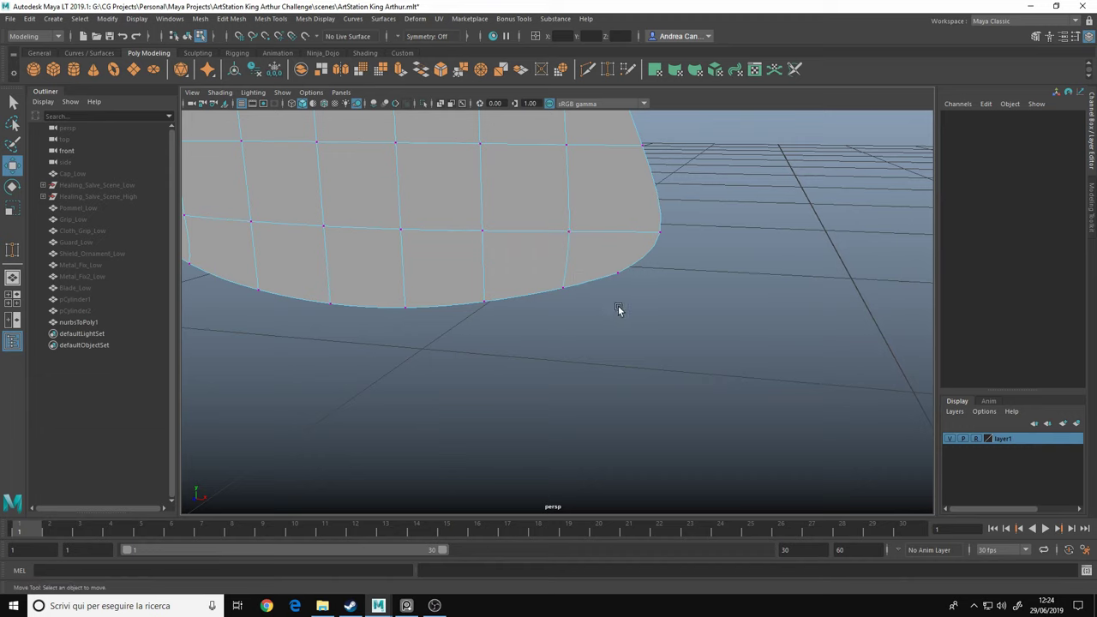
{"action": "left_click", "coordinate": [675, 277]}
{"action": "mouse_move", "coordinate": [675, 278]}
{"action": "left_mouse_down", "text": "alt"}
{"action": "mouse_move", "coordinate": [761, 247]}
{"action": "mouse_move", "coordinate": [479, 301]}
{"action": "mouse_move", "coordinate": [640, 298]}
{"action": "left_mouse_up", "text": "alt"}
{"action": "left_click", "coordinate": [761, 247]}
{"action": "key", "text": "F8"}
{"action": "key", "text": "space"}
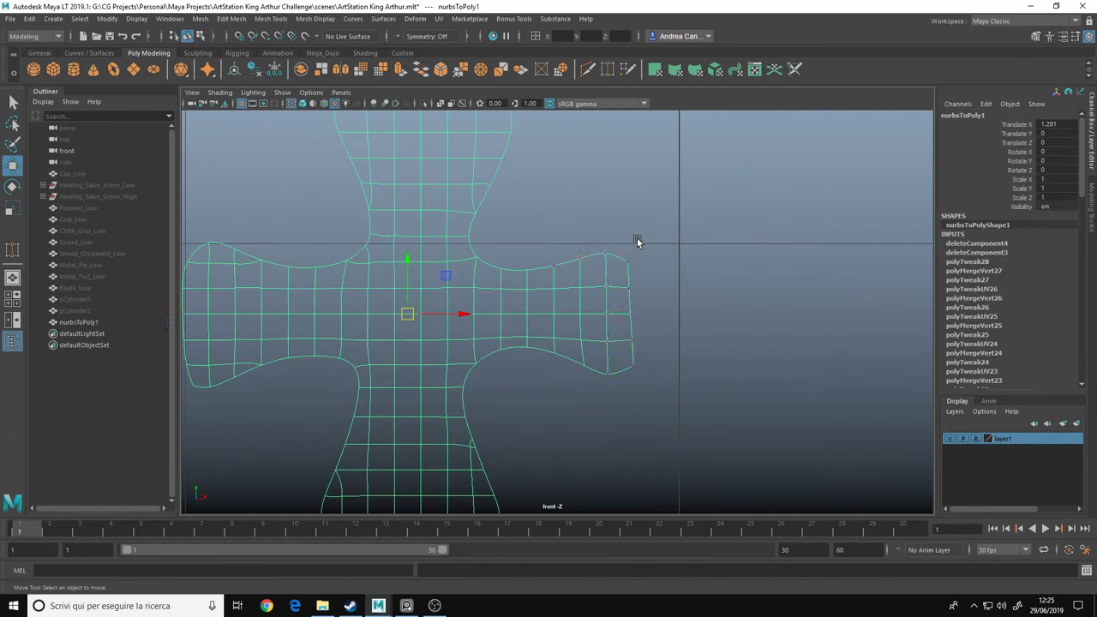
Delete the right half of the cross in front view, leaving the left half selected
{"action": "key", "text": "F8"}
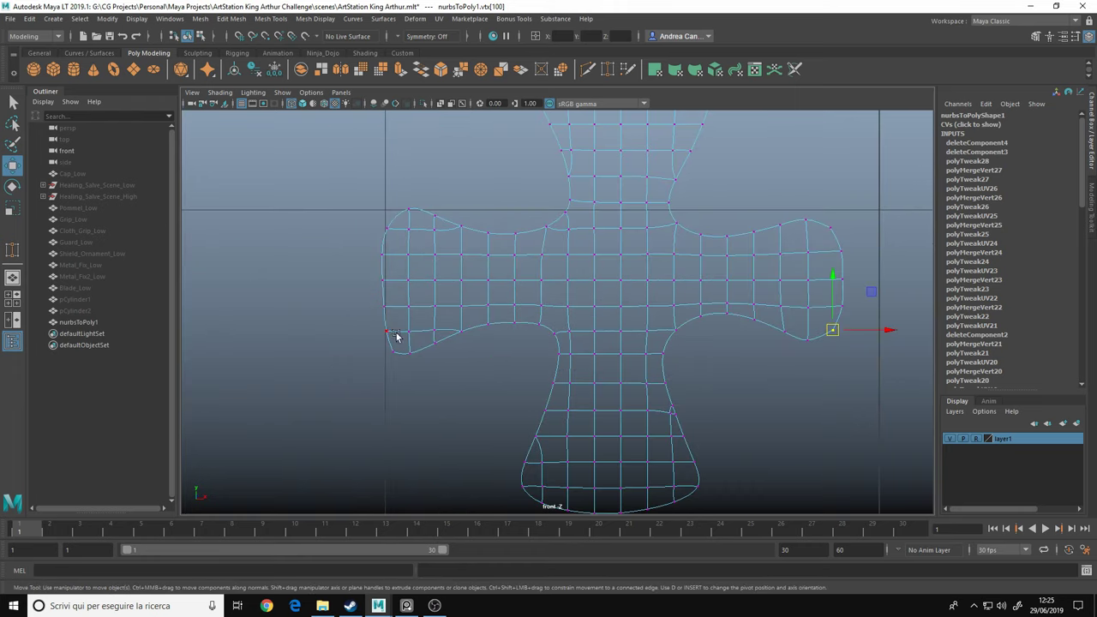
{"action": "middle_click_drag", "start_coordinate": [647, 409], "coordinate": [665, 463], "text": "alt"}
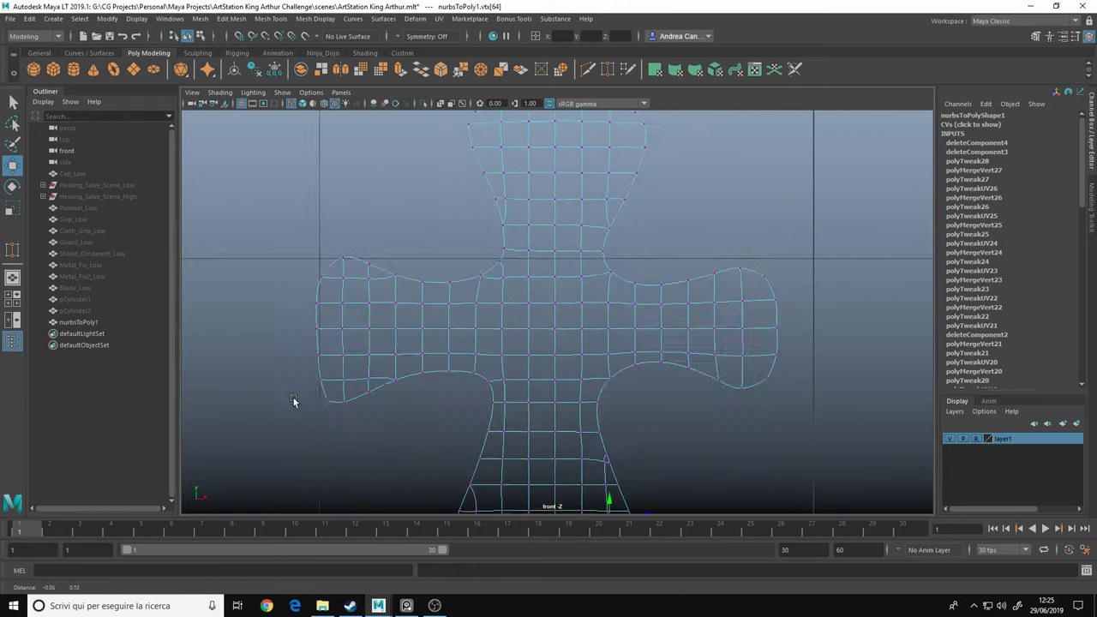
{"action": "scroll", "coordinate": [372, 336], "scroll_direction": "up", "scroll_amount": 2}
{"action": "left_click_drag", "start_coordinate": [372, 335], "coordinate": [416, 201]}
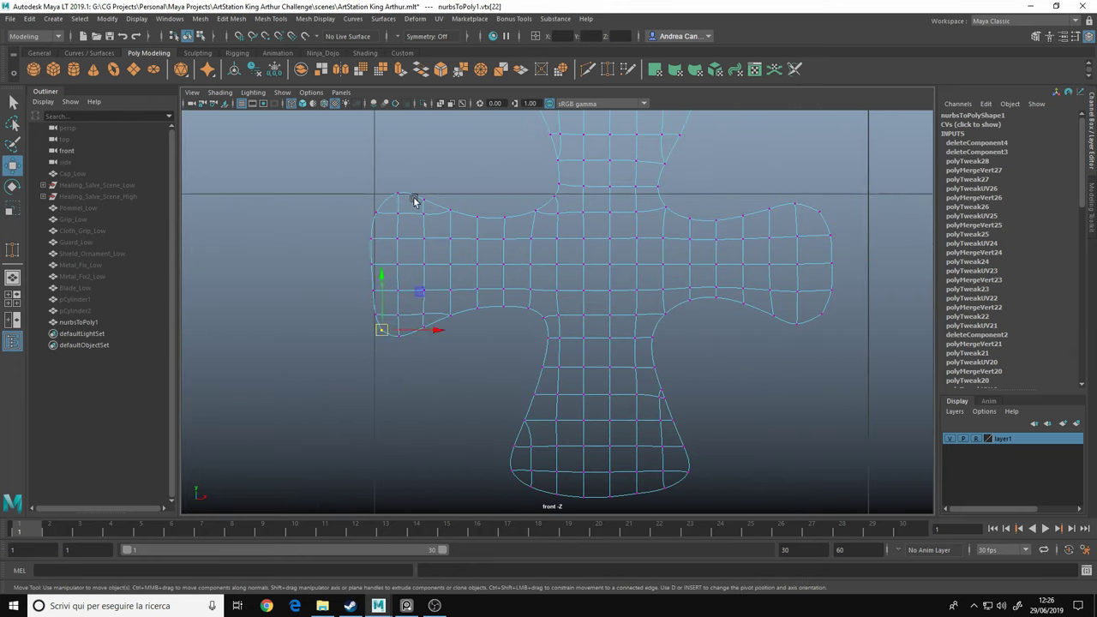
{"action": "key", "text": "w"}
{"action": "left_click", "coordinate": [529, 191]}
{"action": "key", "text": "Delete"}
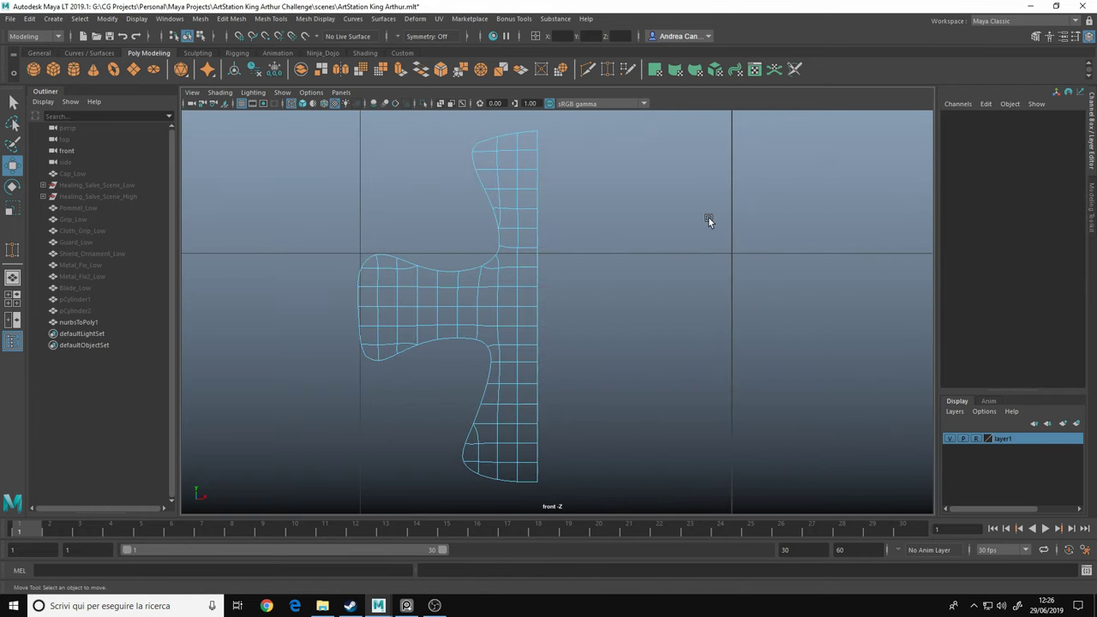
{"action": "key", "text": "F8"}
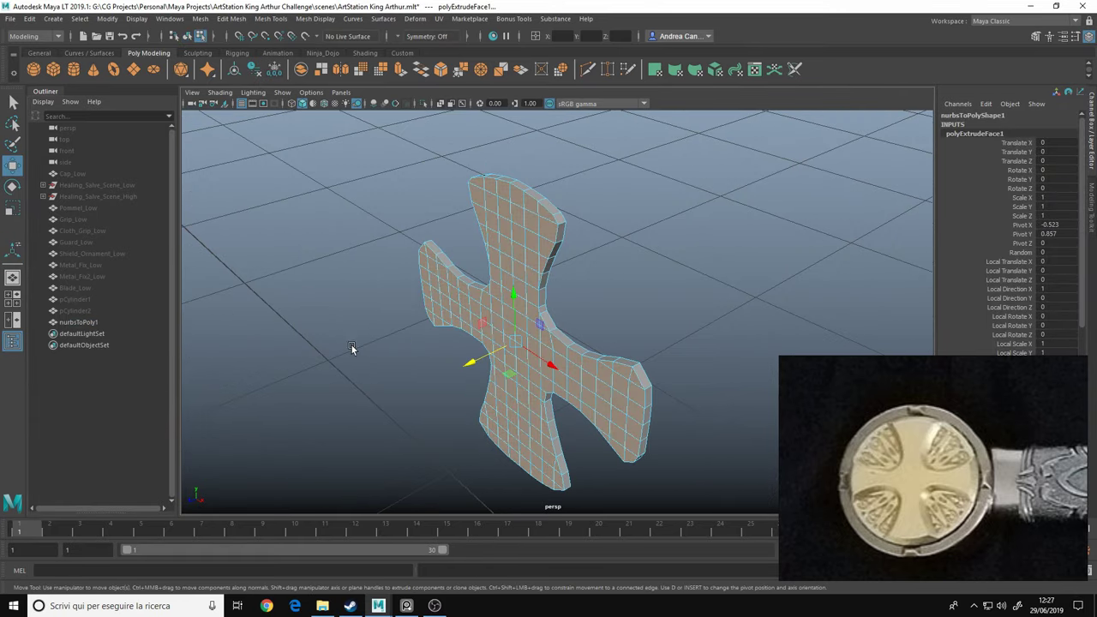
{"action": "mouse_move", "coordinate": [689, 220]}
{"action": "left_mouse_down", "text": "alt"}
{"action": "mouse_move", "coordinate": [355, 356]}
{"action": "mouse_move", "coordinate": [451, 363]}
{"action": "left_mouse_up", "text": "alt"}
{"action": "key", "text": "r"}
{"action": "mouse_move", "coordinate": [469, 324]}
{"action": "left_mouse_down", "text": "alt"}
{"action": "mouse_move", "coordinate": [652, 309]}
{"action": "mouse_move", "coordinate": [583, 282]}
{"action": "left_mouse_up", "text": "alt"}
{"action": "key", "text": "space"}
{"action": "key", "text": "space"}
{"action": "mouse_move", "coordinate": [495, 277]}
{"action": "left_mouse_down", "text": "alt"}
{"action": "mouse_move", "coordinate": [437, 311]}
{"action": "mouse_move", "coordinate": [591, 278]}
{"action": "left_mouse_up", "text": "alt"}
{"action": "mouse_move", "coordinate": [632, 321]}
{"action": "left_mouse_down", "text": "alt"}
{"action": "mouse_move", "coordinate": [549, 268]}
{"action": "mouse_move", "coordinate": [738, 254]}
{"action": "left_mouse_up", "text": "alt"}
{"action": "key", "text": "F8"}
{"action": "key", "text": "w"}
{"action": "mouse_move", "coordinate": [739, 254]}
{"action": "right_mouse_down", "text": "alt"}
{"action": "mouse_move", "coordinate": [686, 351]}
{"action": "mouse_move", "coordinate": [818, 274]}
{"action": "right_mouse_up", "text": "alt"}
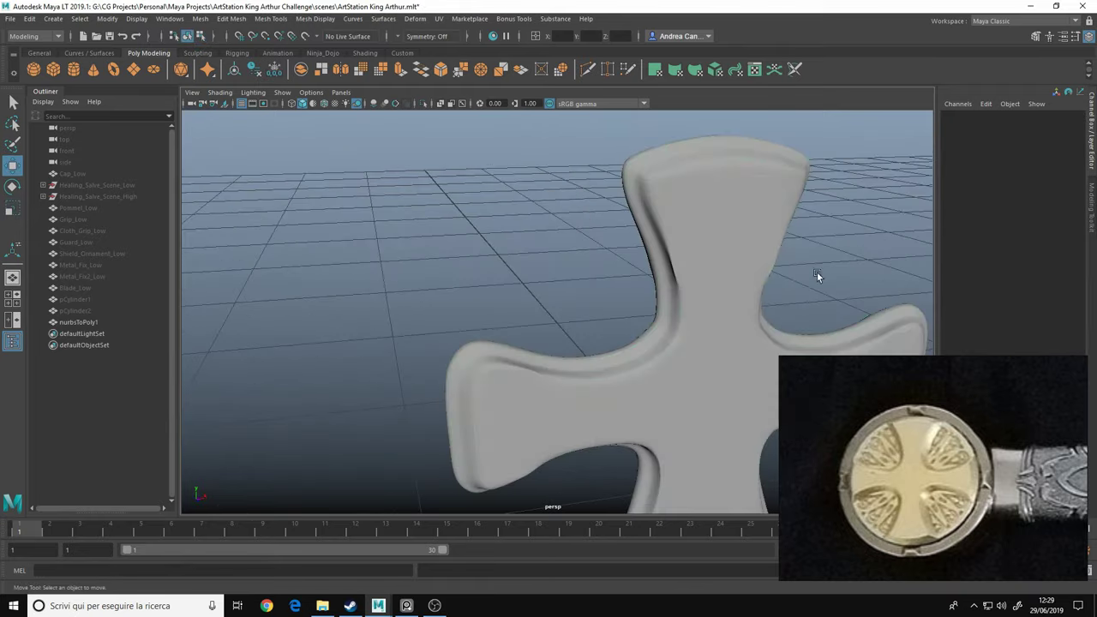
{"action": "left_click_drag", "start_coordinate": [818, 274], "coordinate": [652, 314], "text": "alt"}
{"action": "mouse_move", "coordinate": [652, 314]}
{"action": "right_mouse_down", "text": "alt"}
{"action": "mouse_move", "coordinate": [470, 311]}
{"action": "mouse_move", "coordinate": [485, 321]}
{"action": "mouse_move", "coordinate": [446, 283]}
{"action": "right_mouse_up", "text": "alt"}
{"action": "key", "text": "F9"}
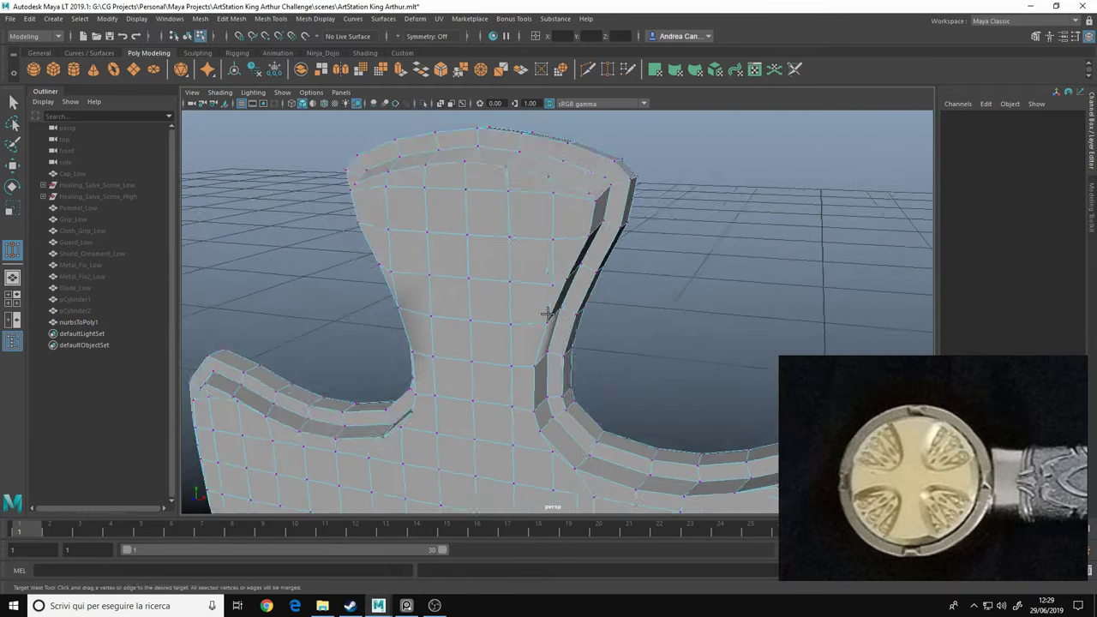
{"action": "mouse_move", "coordinate": [445, 283]}
{"action": "left_mouse_down", "text": "alt"}
{"action": "mouse_move", "coordinate": [413, 247]}
{"action": "mouse_move", "coordinate": [482, 245]}
{"action": "mouse_move", "coordinate": [566, 335]}
{"action": "mouse_move", "coordinate": [623, 326]}
{"action": "mouse_move", "coordinate": [600, 351]}
{"action": "left_mouse_up", "text": "alt"}
{"action": "key", "text": "3"}
{"action": "key", "text": "F8"}
{"action": "key", "text": "1"}
{"action": "mouse_move", "coordinate": [601, 351]}
{"action": "right_mouse_down", "text": "alt"}
{"action": "mouse_move", "coordinate": [617, 266]}
{"action": "mouse_move", "coordinate": [590, 263]}
{"action": "right_mouse_up", "text": "alt"}
{"action": "key", "text": "alt+shift+d"}
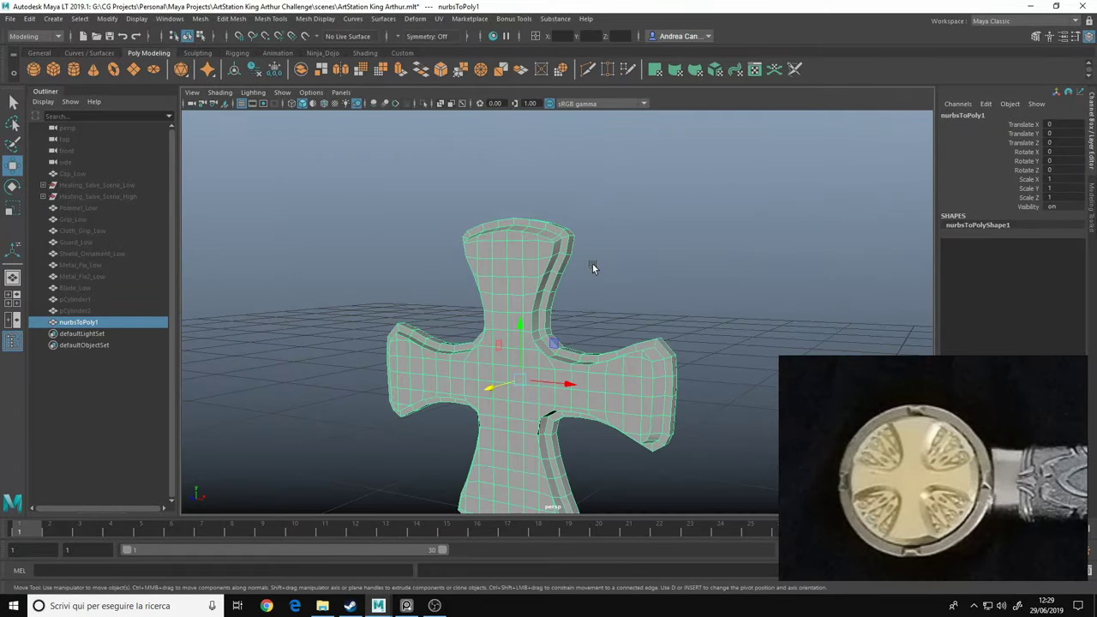
{"action": "left_click_drag", "start_coordinate": [591, 263], "coordinate": [446, 262], "text": "alt"}
{"action": "key", "text": "F10"}
{"action": "right_click_drag", "start_coordinate": [446, 262], "coordinate": [416, 224], "text": "alt"}
{"action": "left_click", "coordinate": [416, 225]}
{"action": "mouse_move", "coordinate": [417, 224]}
{"action": "left_mouse_down", "text": "alt"}
{"action": "mouse_move", "coordinate": [569, 168]}
{"action": "mouse_move", "coordinate": [354, 229]}
{"action": "mouse_move", "coordinate": [534, 333]}
{"action": "mouse_move", "coordinate": [362, 318]}
{"action": "mouse_move", "coordinate": [431, 335]}
{"action": "left_mouse_up", "text": "alt"}
Select the cross's inner-corner rim edges and check them up close in shaded view
{"action": "left_click", "coordinate": [362, 318]}
{"action": "right_click_drag", "start_coordinate": [430, 336], "coordinate": [546, 337], "text": "alt"}
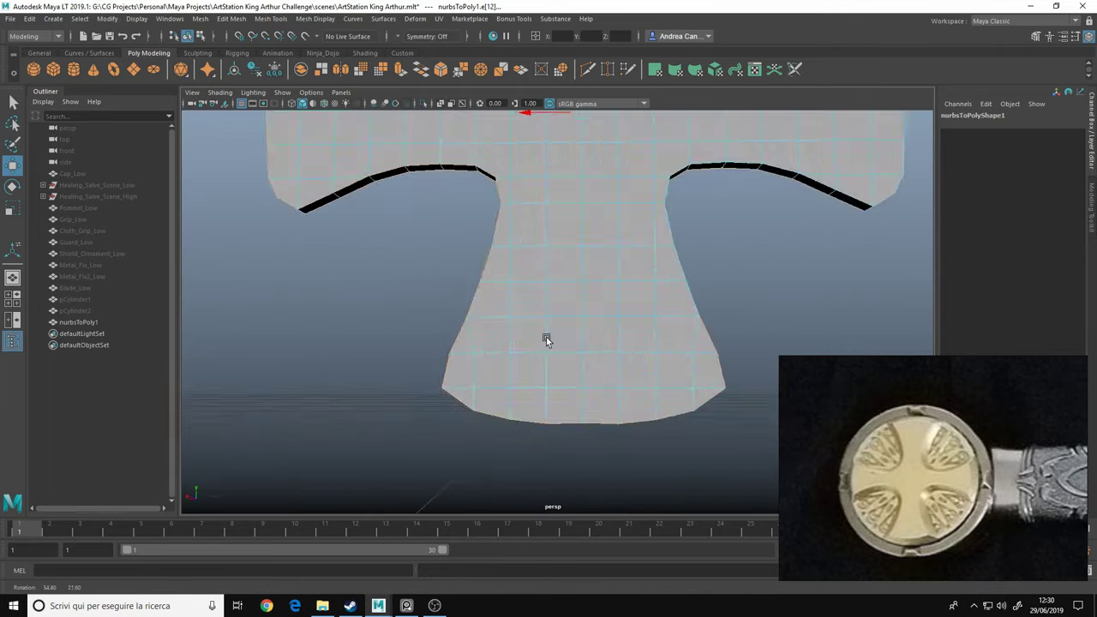
{"action": "left_click_drag", "start_coordinate": [546, 337], "coordinate": [823, 337], "text": "alt"}
{"action": "right_click_drag", "start_coordinate": [823, 337], "coordinate": [589, 277], "text": "alt"}
{"action": "left_click_drag", "start_coordinate": [588, 277], "coordinate": [607, 250], "text": "alt"}
{"action": "right_click_drag", "start_coordinate": [607, 249], "coordinate": [592, 283], "text": "alt"}
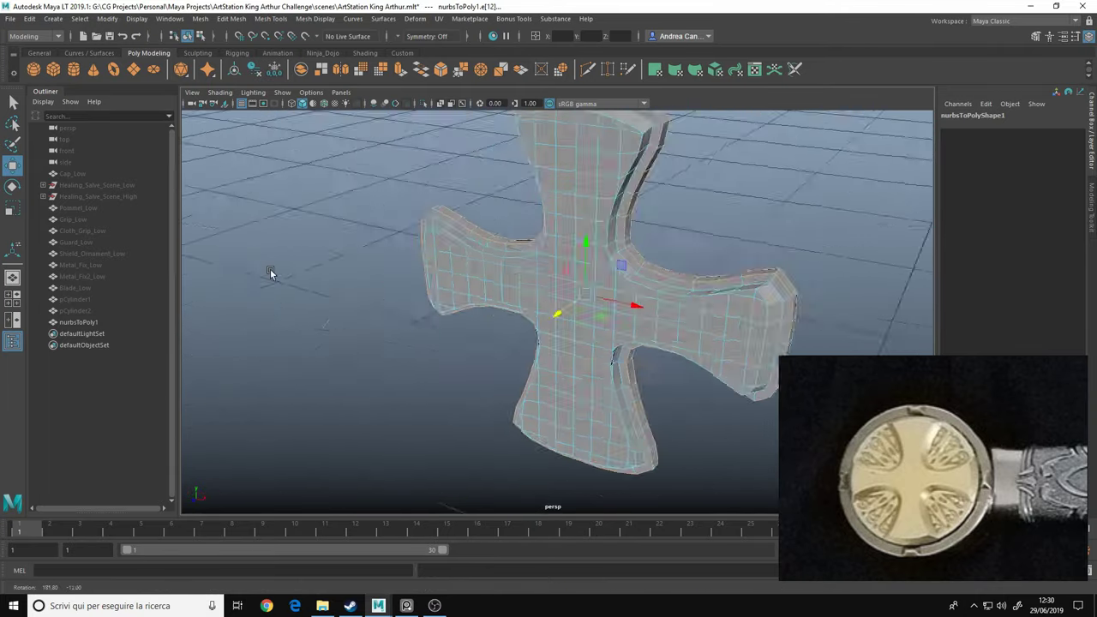
{"action": "key", "text": "5"}
Bevel the selected rim edges twice from the Edit Mesh menu
{"action": "key", "text": "space"}
{"action": "mouse_move", "coordinate": [216, 243]}
{"action": "left_mouse_down"}
{"action": "mouse_move", "coordinate": [266, 276]}
{"action": "mouse_move", "coordinate": [602, 254]}
{"action": "mouse_move", "coordinate": [662, 230]}
{"action": "mouse_move", "coordinate": [590, 223]}
{"action": "mouse_move", "coordinate": [398, 314]}
{"action": "left_mouse_up"}
{"action": "left_click", "coordinate": [266, 276]}
{"action": "left_click", "coordinate": [398, 314]}
Select an edge along the bevelled rim and frame it in a close side view
{"action": "key", "text": "ctrl+b"}
{"action": "mouse_move", "coordinate": [707, 290]}
{"action": "left_mouse_down", "text": "alt"}
{"action": "mouse_move", "coordinate": [689, 227]}
{"action": "mouse_move", "coordinate": [547, 292]}
{"action": "mouse_move", "coordinate": [480, 306]}
{"action": "mouse_move", "coordinate": [590, 351]}
{"action": "left_mouse_up", "text": "alt"}
{"action": "left_click", "coordinate": [546, 291]}
{"action": "key", "text": "f"}
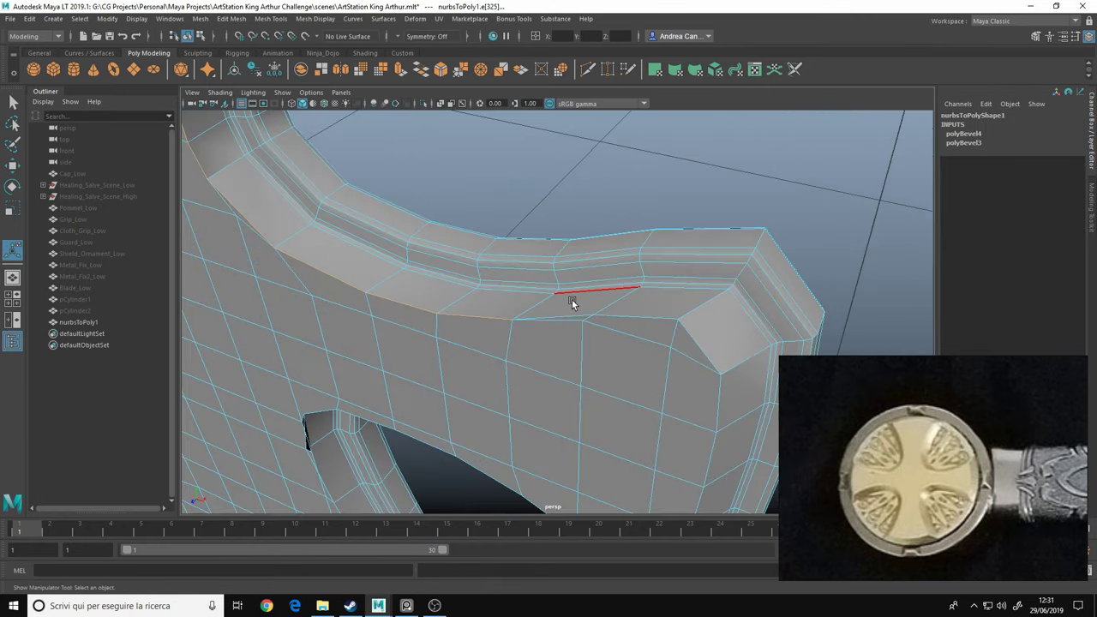
{"action": "mouse_move", "coordinate": [572, 299]}
{"action": "left_mouse_down", "text": "alt"}
{"action": "mouse_move", "coordinate": [805, 208]}
{"action": "mouse_move", "coordinate": [497, 306]}
{"action": "mouse_move", "coordinate": [735, 228]}
{"action": "mouse_move", "coordinate": [576, 223]}
{"action": "left_mouse_up", "text": "alt"}
{"action": "key", "text": "w"}
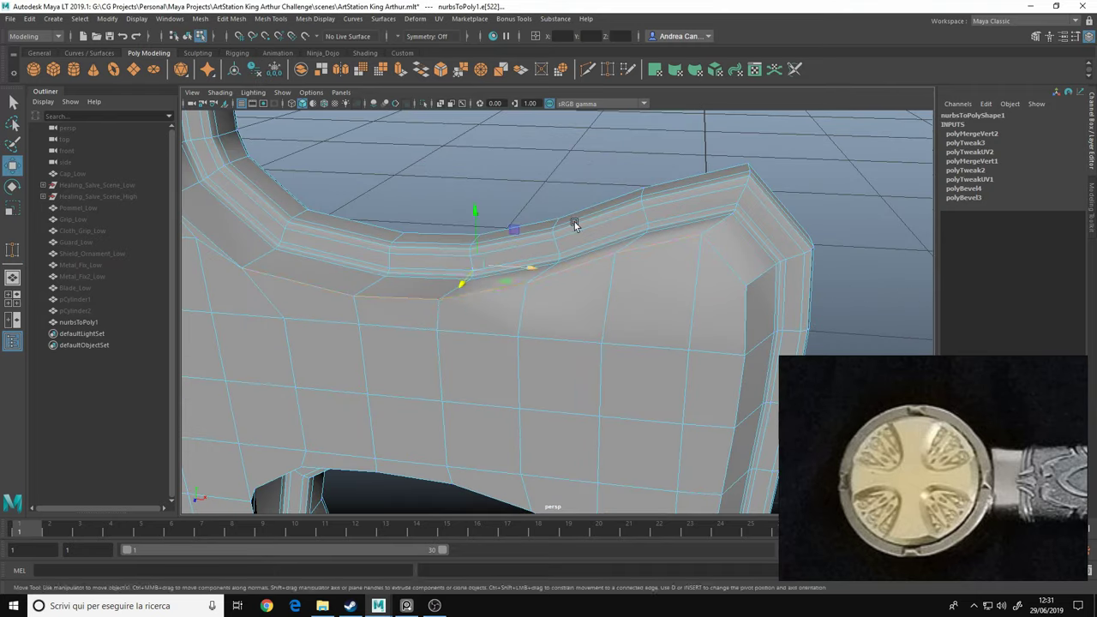
Inspect the bevel around the cross's inner arch from several angles
{"action": "key", "text": "space"}
{"action": "mouse_move", "coordinate": [623, 169]}
{"action": "left_mouse_down", "text": "alt"}
{"action": "mouse_move", "coordinate": [515, 282]}
{"action": "mouse_move", "coordinate": [392, 318]}
{"action": "mouse_move", "coordinate": [507, 306]}
{"action": "mouse_move", "coordinate": [475, 305]}
{"action": "mouse_move", "coordinate": [473, 215]}
{"action": "left_mouse_up", "text": "alt"}
{"action": "right_click_drag", "start_coordinate": [473, 215], "coordinate": [478, 320], "text": "alt"}
{"action": "scroll", "coordinate": [479, 320], "scroll_direction": "down", "scroll_amount": 3}
{"action": "mouse_move", "coordinate": [527, 363]}
{"action": "left_mouse_down", "text": "alt"}
{"action": "mouse_move", "coordinate": [448, 318]}
{"action": "mouse_move", "coordinate": [637, 363]}
{"action": "mouse_move", "coordinate": [695, 345]}
{"action": "left_mouse_up", "text": "alt"}
{"action": "mouse_move", "coordinate": [718, 408]}
{"action": "left_mouse_down", "text": "alt"}
{"action": "mouse_move", "coordinate": [507, 325]}
{"action": "mouse_move", "coordinate": [563, 177]}
{"action": "mouse_move", "coordinate": [743, 299]}
{"action": "mouse_move", "coordinate": [715, 392]}
{"action": "mouse_move", "coordinate": [605, 233]}
{"action": "left_mouse_up", "text": "alt"}
{"action": "right_click_drag", "start_coordinate": [605, 232], "coordinate": [661, 215]}
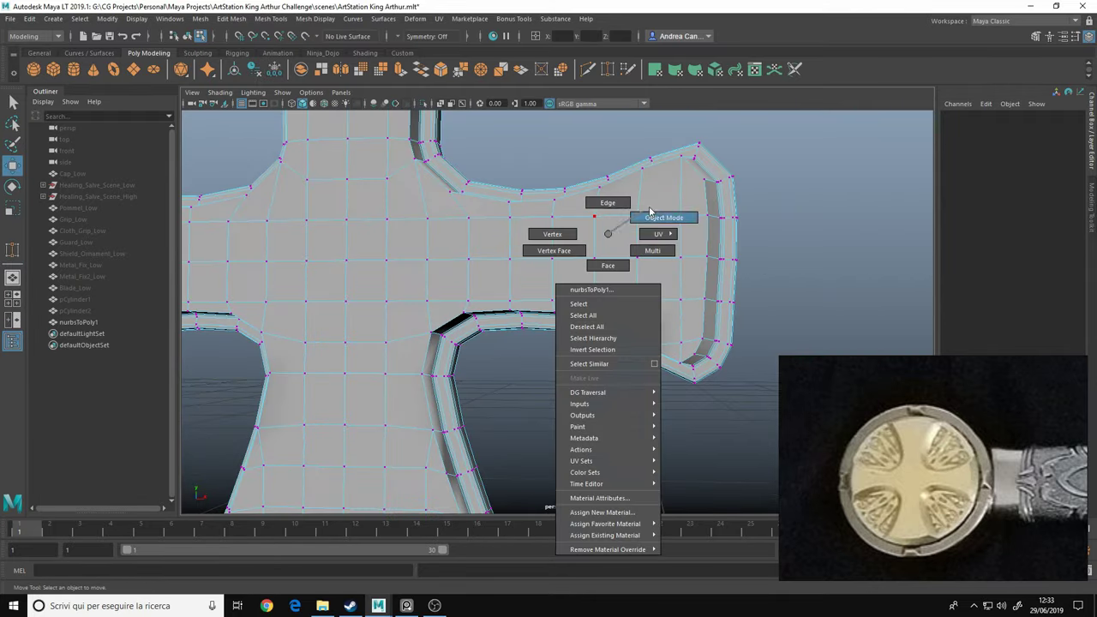
Select the rim edges along the cross's inner arch
{"action": "key", "text": "w"}
{"action": "mouse_move", "coordinate": [632, 248]}
{"action": "left_mouse_down", "text": "alt"}
{"action": "mouse_move", "coordinate": [655, 346]}
{"action": "mouse_move", "coordinate": [644, 179]}
{"action": "mouse_move", "coordinate": [581, 385]}
{"action": "mouse_move", "coordinate": [417, 335]}
{"action": "mouse_move", "coordinate": [429, 304]}
{"action": "mouse_move", "coordinate": [559, 377]}
{"action": "mouse_move", "coordinate": [475, 388]}
{"action": "mouse_move", "coordinate": [654, 325]}
{"action": "left_mouse_up", "text": "alt"}
{"action": "left_click", "coordinate": [655, 345]}
{"action": "left_click", "coordinate": [654, 325], "text": "shift"}
{"action": "mouse_move", "coordinate": [487, 422]}
{"action": "left_mouse_down", "text": "alt"}
{"action": "mouse_move", "coordinate": [377, 318]}
{"action": "mouse_move", "coordinate": [539, 269]}
{"action": "mouse_move", "coordinate": [478, 287]}
{"action": "mouse_move", "coordinate": [298, 255]}
{"action": "mouse_move", "coordinate": [583, 404]}
{"action": "mouse_move", "coordinate": [448, 320]}
{"action": "left_mouse_up", "text": "alt"}
Switch to edge mode and pick rim edges on the cross's right arm
{"action": "right_click", "coordinate": [397, 283]}
{"action": "left_click", "coordinate": [397, 255]}
{"action": "key", "text": "w"}
{"action": "left_click", "coordinate": [481, 283]}
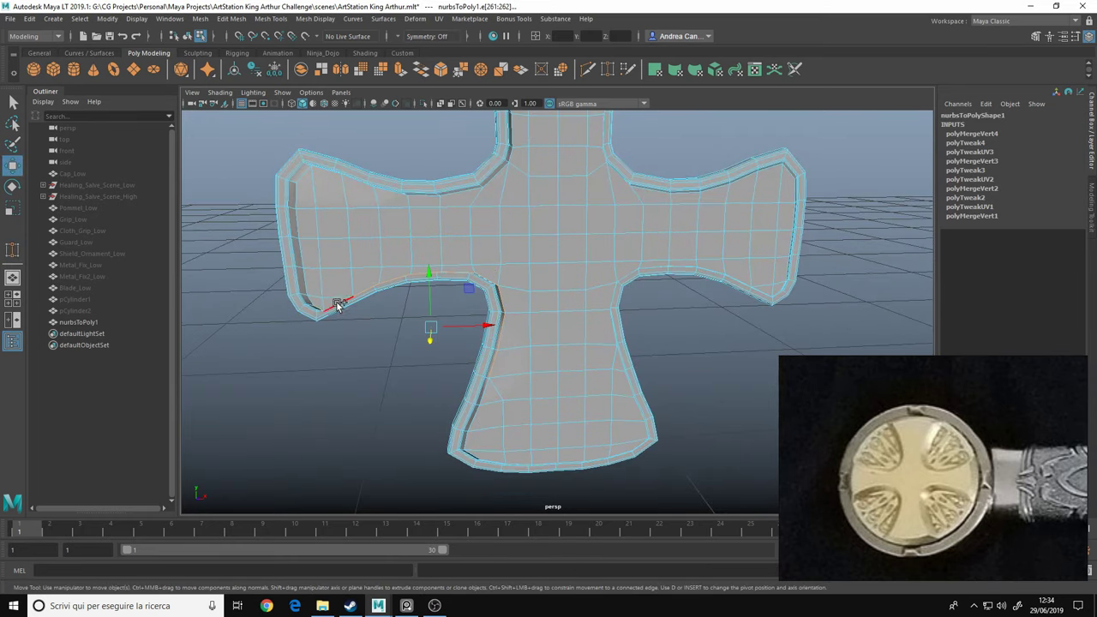
{"action": "mouse_move", "coordinate": [340, 306]}
{"action": "left_mouse_down", "text": "alt"}
{"action": "mouse_move", "coordinate": [537, 351]}
{"action": "mouse_move", "coordinate": [537, 228]}
{"action": "mouse_move", "coordinate": [522, 399]}
{"action": "mouse_move", "coordinate": [463, 393]}
{"action": "mouse_move", "coordinate": [423, 233]}
{"action": "mouse_move", "coordinate": [517, 314]}
{"action": "left_mouse_up", "text": "alt"}
Bevel an edge on the cross's right arm with the fraction widened to 0.61
{"action": "left_click", "coordinate": [463, 393]}
{"action": "right_click_drag", "start_coordinate": [441, 220], "coordinate": [446, 197], "text": "shift"}
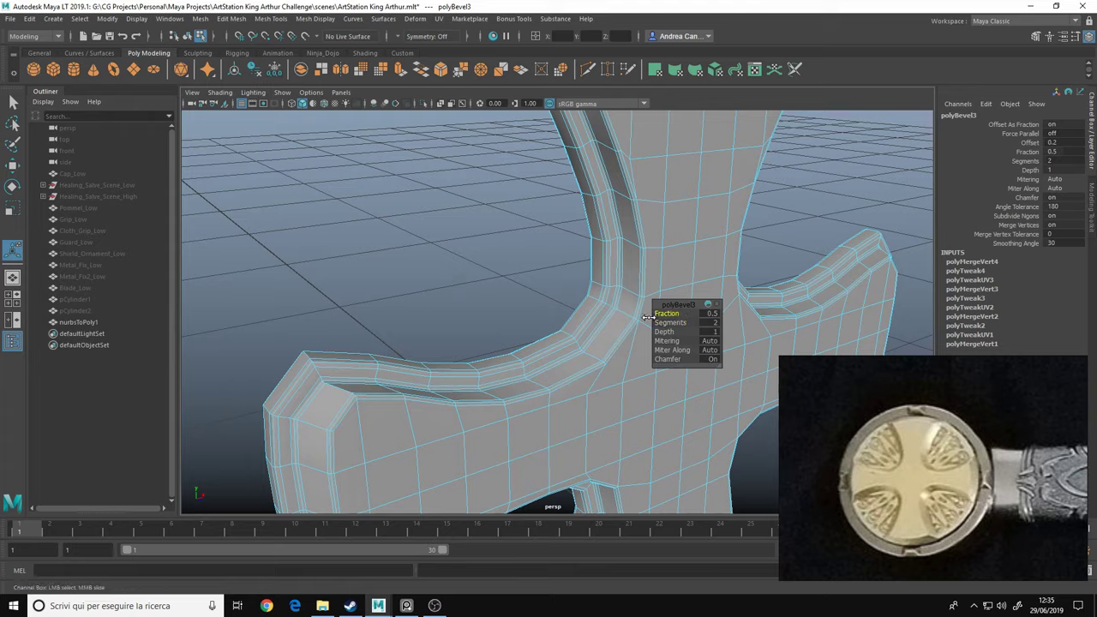
{"action": "left_click_drag", "start_coordinate": [647, 317], "coordinate": [677, 317]}
{"action": "mouse_move", "coordinate": [678, 317]}
{"action": "left_mouse_down", "text": "alt"}
{"action": "mouse_move", "coordinate": [503, 320]}
{"action": "mouse_move", "coordinate": [483, 300]}
{"action": "mouse_move", "coordinate": [433, 300]}
{"action": "left_mouse_up", "text": "alt"}
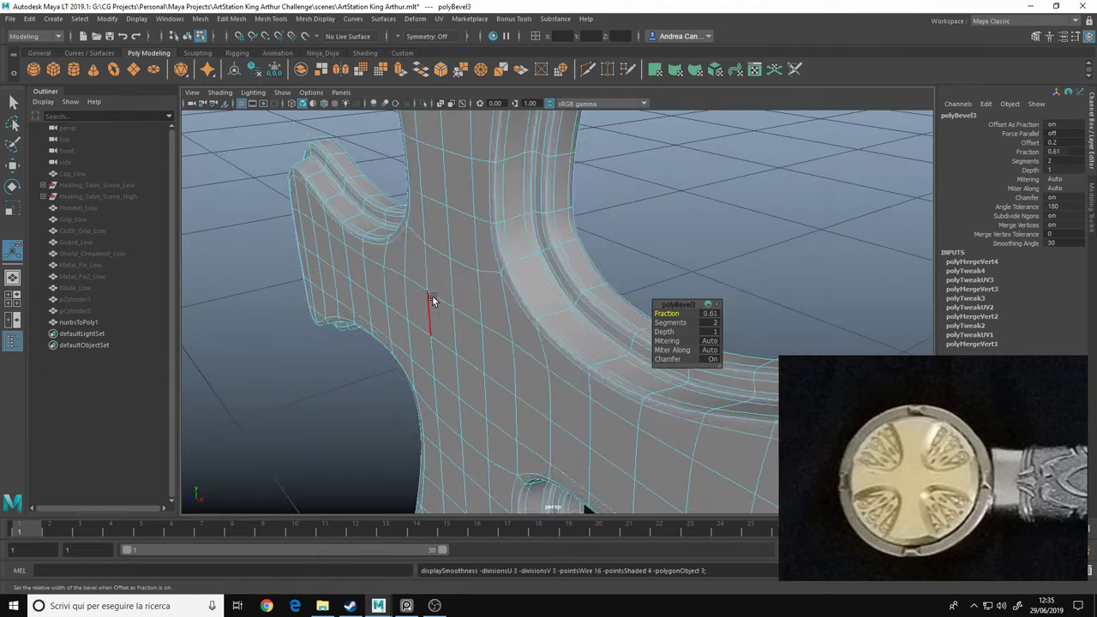
{"action": "scroll", "coordinate": [464, 255], "scroll_direction": "down", "scroll_amount": 10}
Select the whole cross, view it from a new angle, then clear the selection
{"action": "left_click", "coordinate": [558, 254]}
{"action": "left_click_drag", "start_coordinate": [558, 254], "coordinate": [337, 264], "text": "alt"}
{"action": "scroll", "coordinate": [535, 299], "scroll_direction": "up", "scroll_amount": 5}
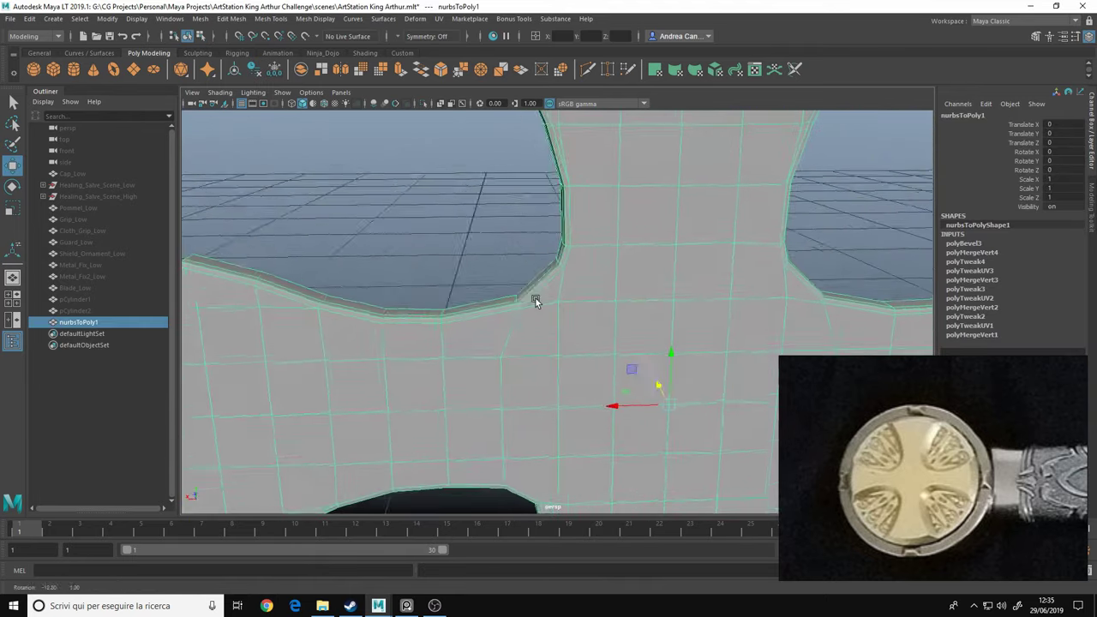
{"action": "mouse_move", "coordinate": [536, 299]}
{"action": "left_mouse_down", "text": "alt"}
{"action": "mouse_move", "coordinate": [395, 305]}
{"action": "mouse_move", "coordinate": [623, 257]}
{"action": "left_mouse_up", "text": "alt"}
{"action": "left_click", "coordinate": [623, 257]}
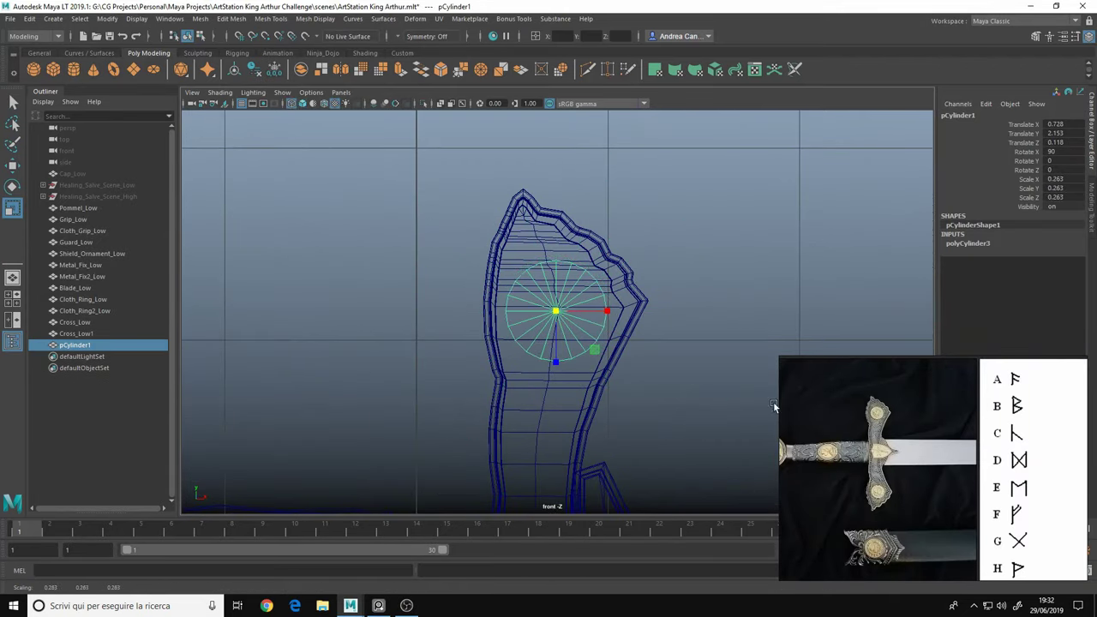
Select the cylinder's rim edges and bevel them to form the first medal disc
{"action": "key", "text": "5"}
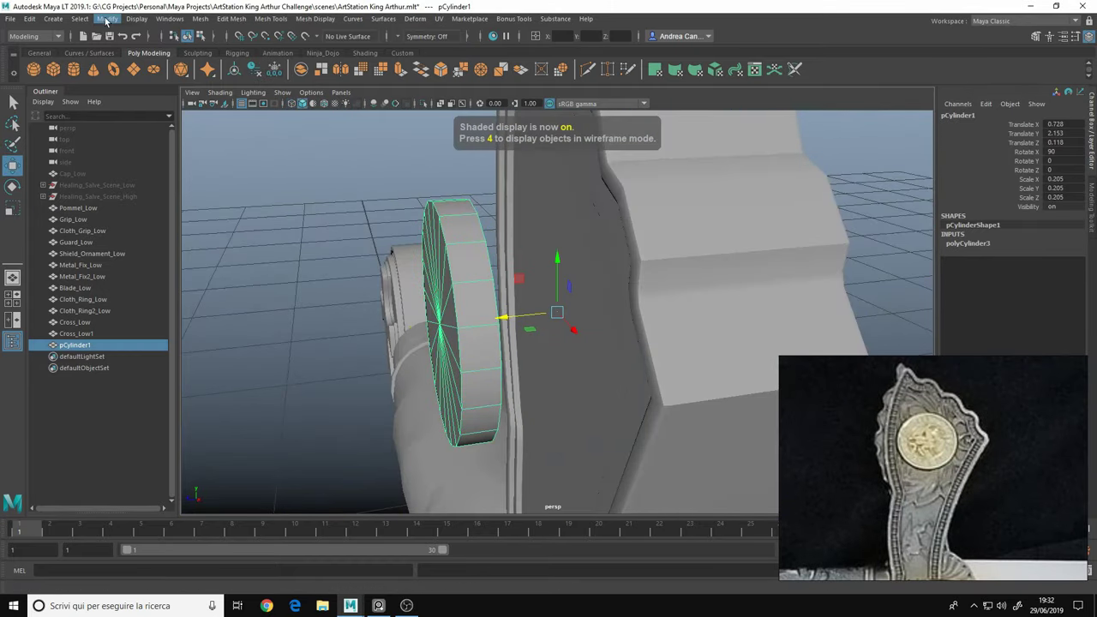
{"action": "left_click_drag", "start_coordinate": [283, 283], "coordinate": [367, 306], "text": "alt"}
{"action": "key", "text": "4"}
{"action": "key", "text": "5"}
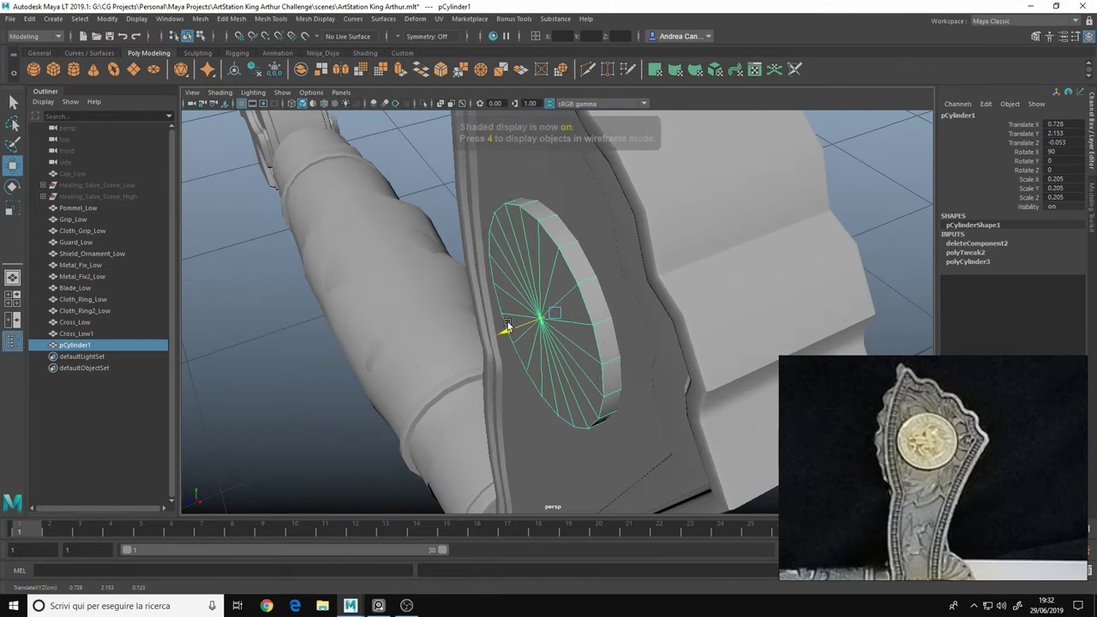
{"action": "mouse_move", "coordinate": [502, 319]}
{"action": "left_mouse_down", "text": "alt"}
{"action": "mouse_move", "coordinate": [441, 300]}
{"action": "mouse_move", "coordinate": [478, 299]}
{"action": "mouse_move", "coordinate": [553, 229]}
{"action": "left_mouse_up", "text": "alt"}
{"action": "key", "text": "ctrl+b"}
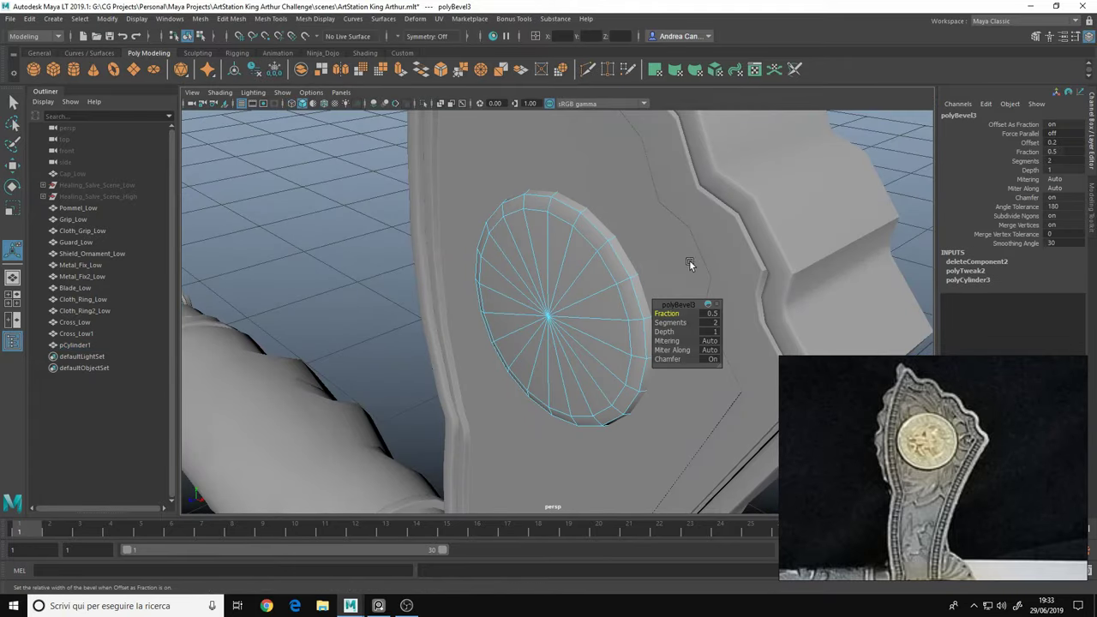
Duplicate the medal to the lower guard end, then copy both onto the guard's back face
{"action": "key", "text": "ctrl+d"}
{"action": "middle_click_drag", "start_coordinate": [424, 403], "coordinate": [674, 245], "text": "alt"}
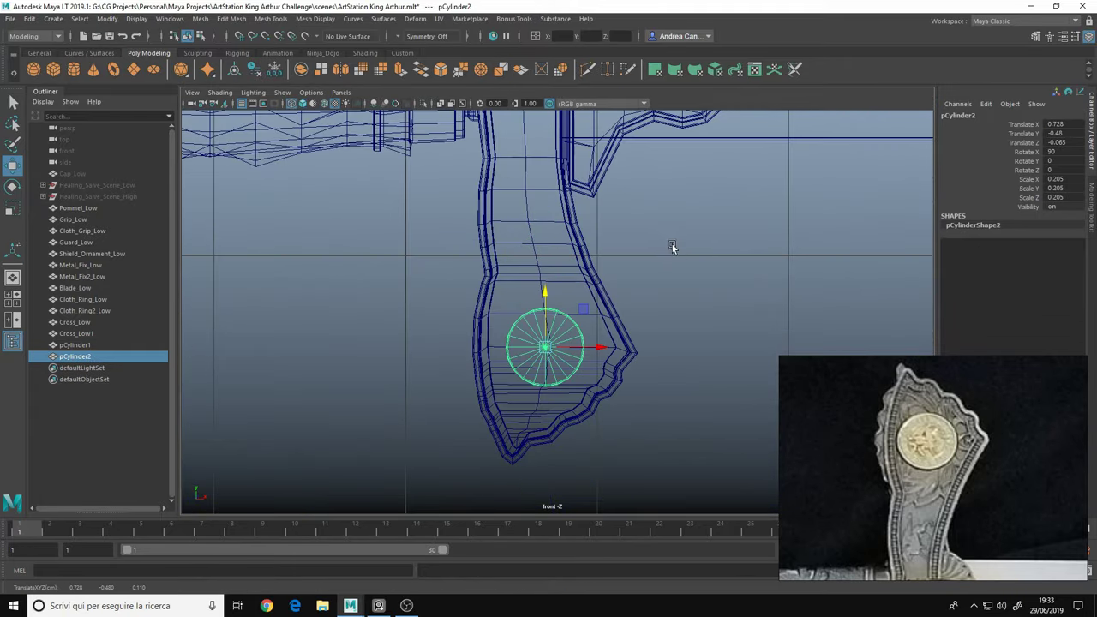
{"action": "key", "text": "space"}
{"action": "left_click", "coordinate": [657, 326], "text": "shift"}
{"action": "left_click_drag", "start_coordinate": [657, 325], "coordinate": [144, 103], "text": "alt"}
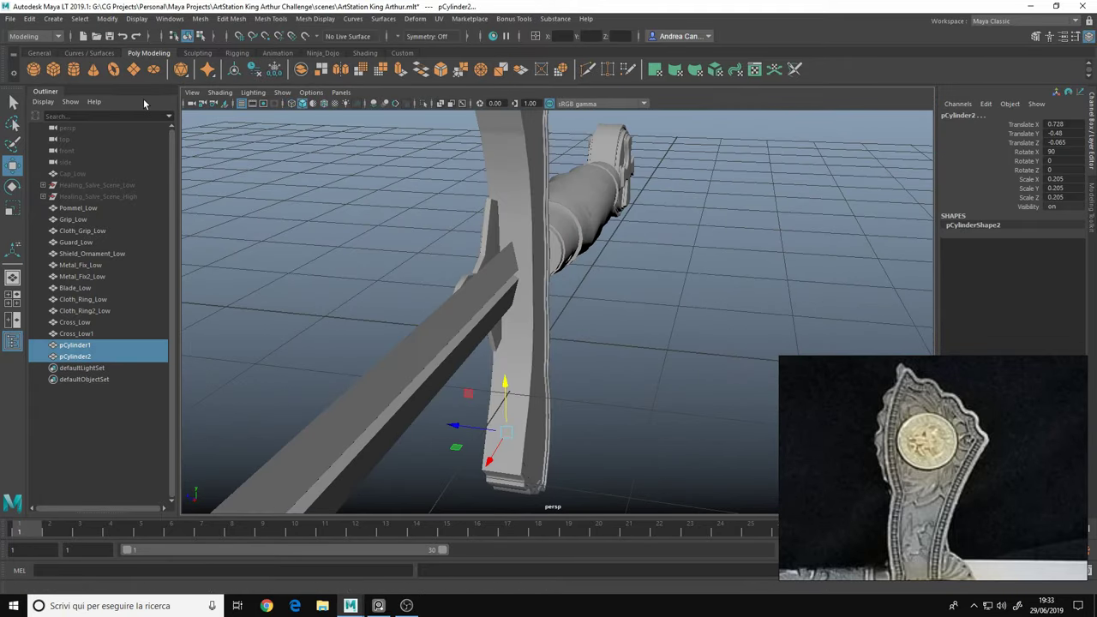
{"action": "key", "text": "space"}
{"action": "key", "text": "space"}
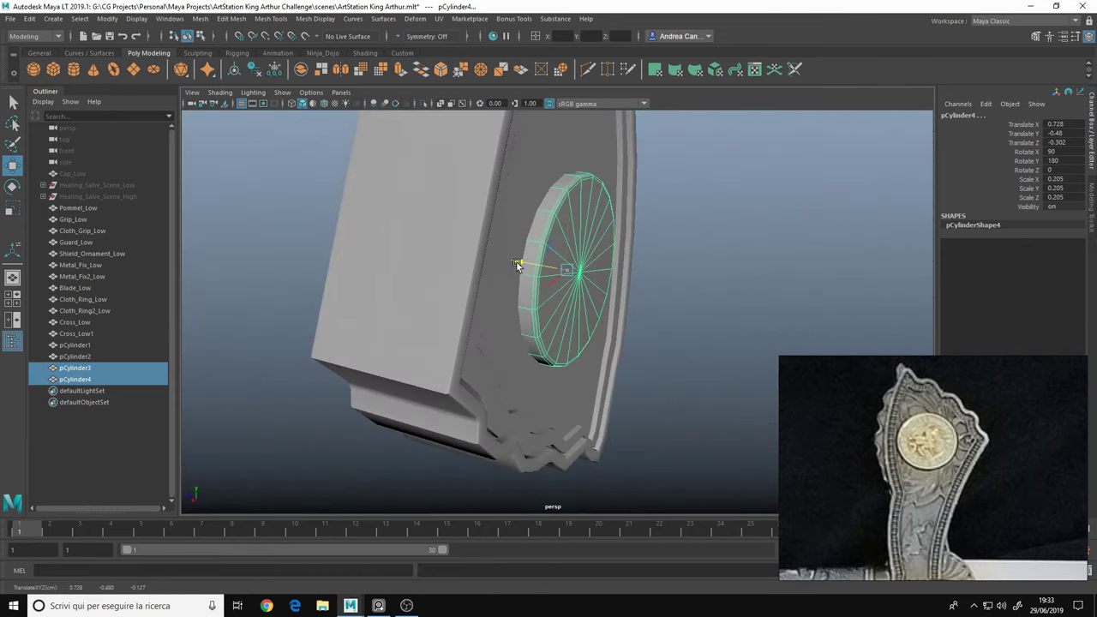
{"action": "mouse_move", "coordinate": [521, 262]}
{"action": "left_mouse_down", "text": "alt"}
{"action": "mouse_move", "coordinate": [443, 282]}
{"action": "mouse_move", "coordinate": [389, 264]}
{"action": "left_mouse_up", "text": "alt"}
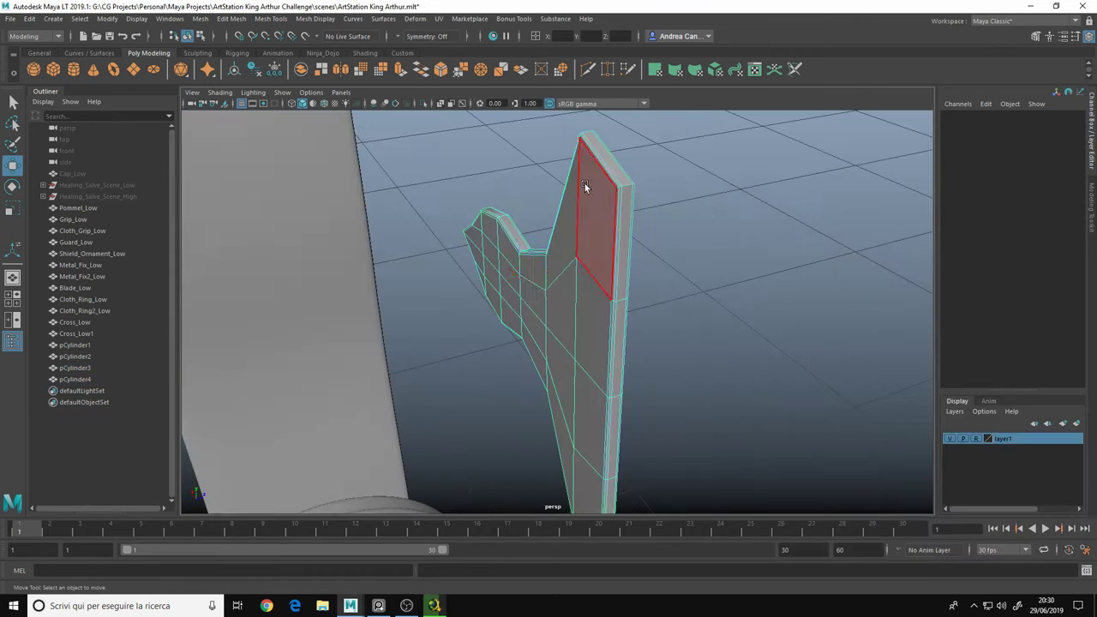
{"action": "key", "text": "ctrl+e"}
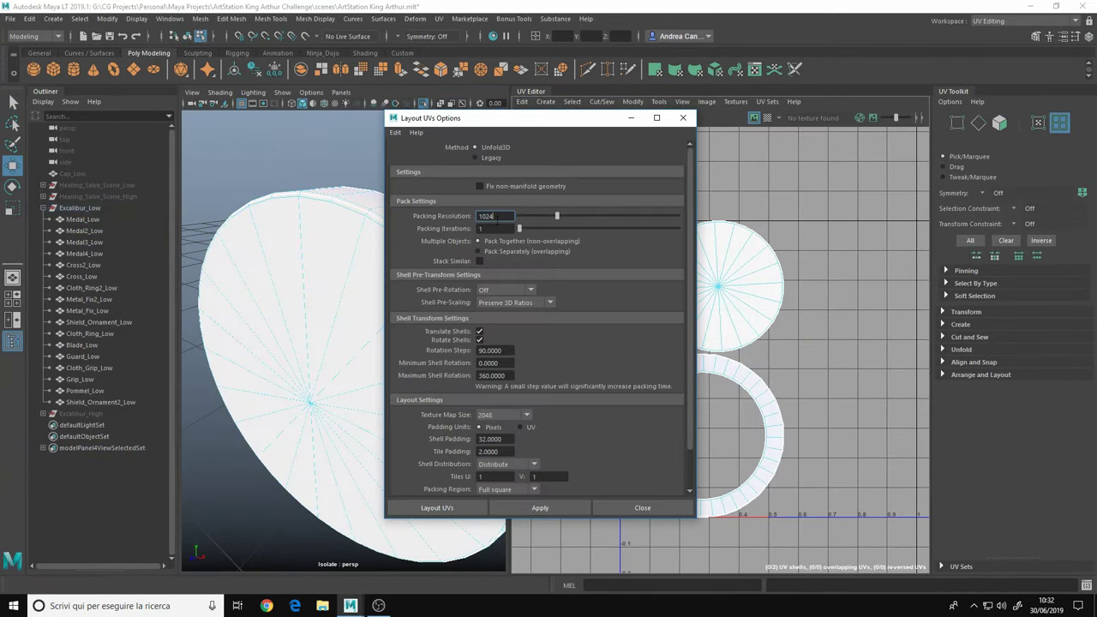
Select seam edges along Cross_Low in edge mode
{"action": "left_click", "coordinate": [257, 283]}
{"action": "left_click_drag", "start_coordinate": [283, 334], "coordinate": [345, 337], "text": "alt"}
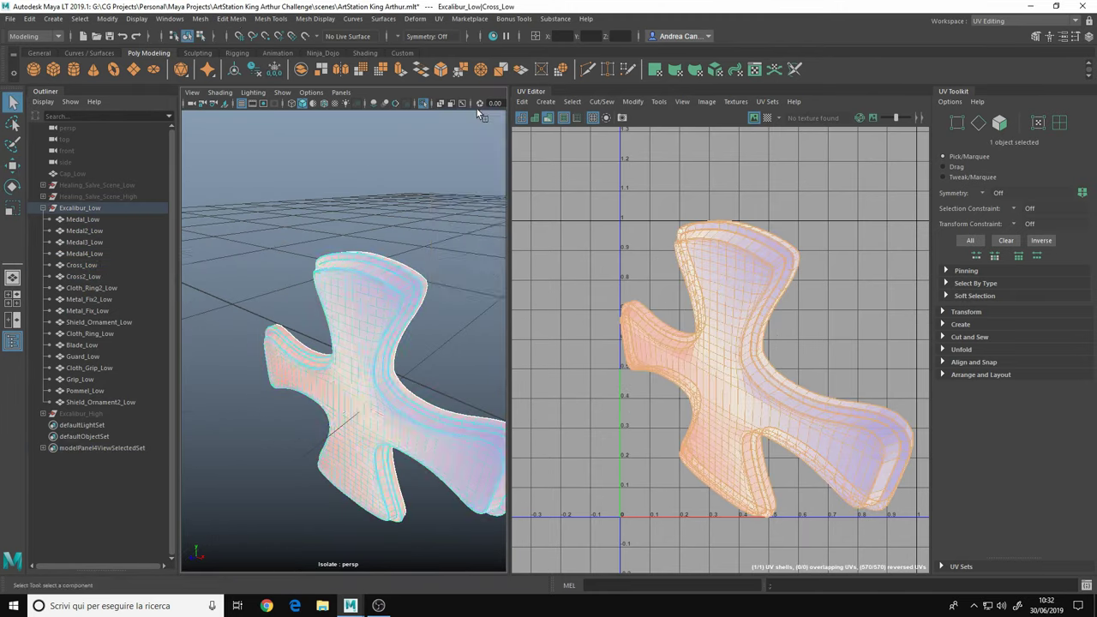
{"action": "right_click", "coordinate": [273, 212]}
{"action": "left_click", "coordinate": [271, 178]}
{"action": "left_click_drag", "start_coordinate": [271, 178], "coordinate": [444, 263], "text": "alt"}
{"action": "scroll", "coordinate": [365, 332], "scroll_direction": "up", "scroll_amount": 5}
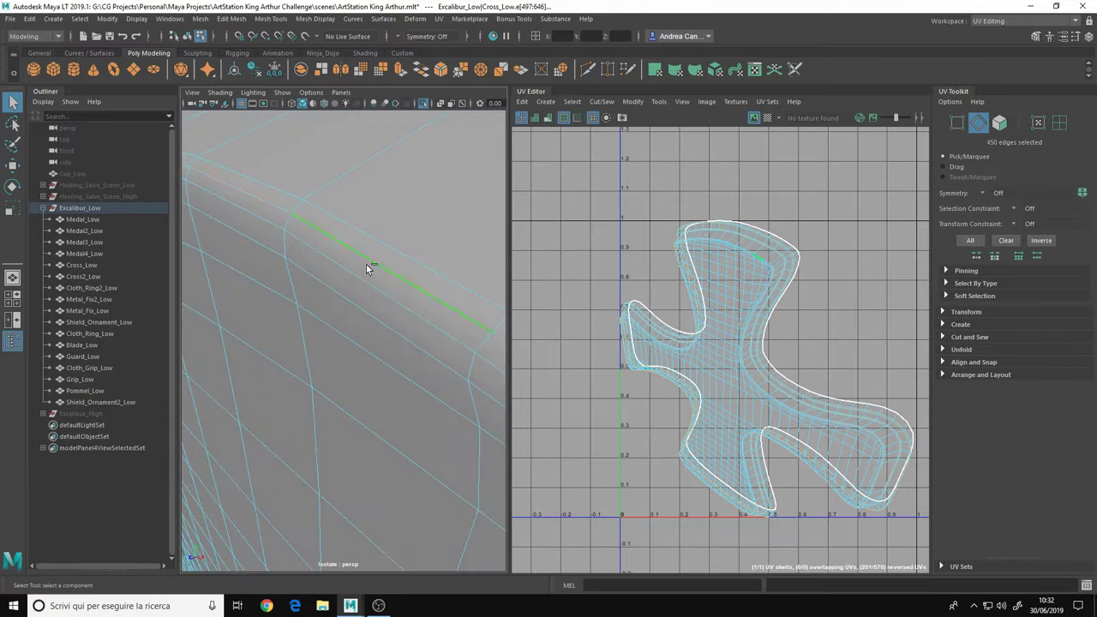
{"action": "left_click_drag", "start_coordinate": [367, 269], "coordinate": [428, 300], "text": "alt"}
Apply Auto Seams, convert to UV shells, and lay out with packing resolution 1024, map size 2048
{"action": "key", "text": "5"}
{"action": "mouse_move", "coordinate": [850, 260]}
{"action": "right_mouse_down"}
{"action": "mouse_move", "coordinate": [855, 351]}
{"action": "mouse_move", "coordinate": [909, 349]}
{"action": "right_mouse_up"}
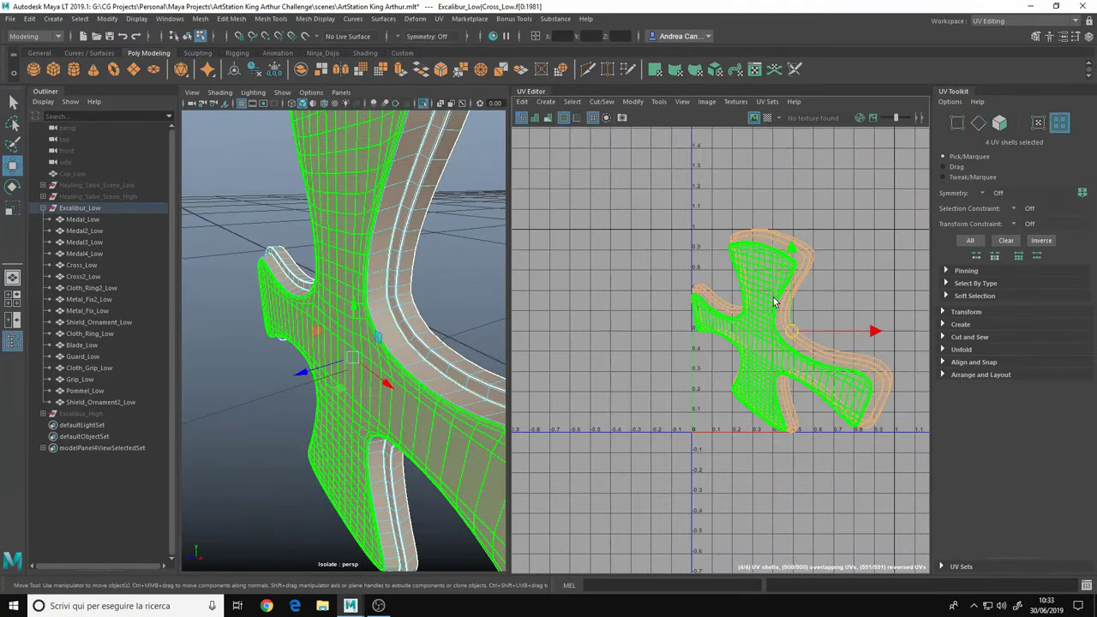
{"action": "scroll", "coordinate": [384, 324], "scroll_direction": "up", "scroll_amount": 3}
{"action": "key", "text": "ctrl+F12"}
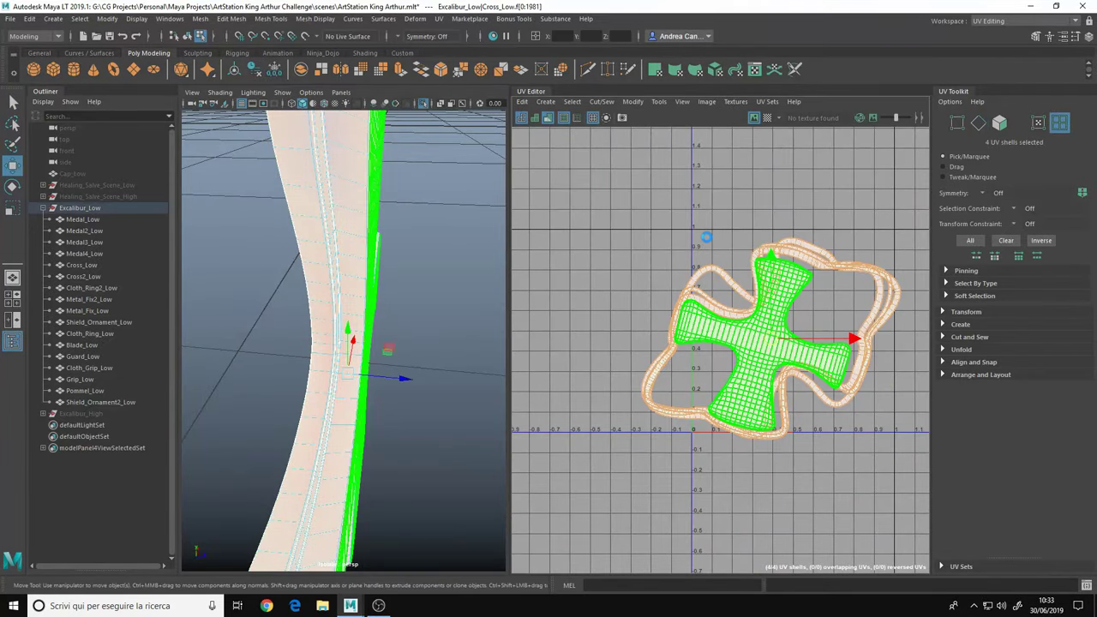
{"action": "key", "text": "ctrl+1"}
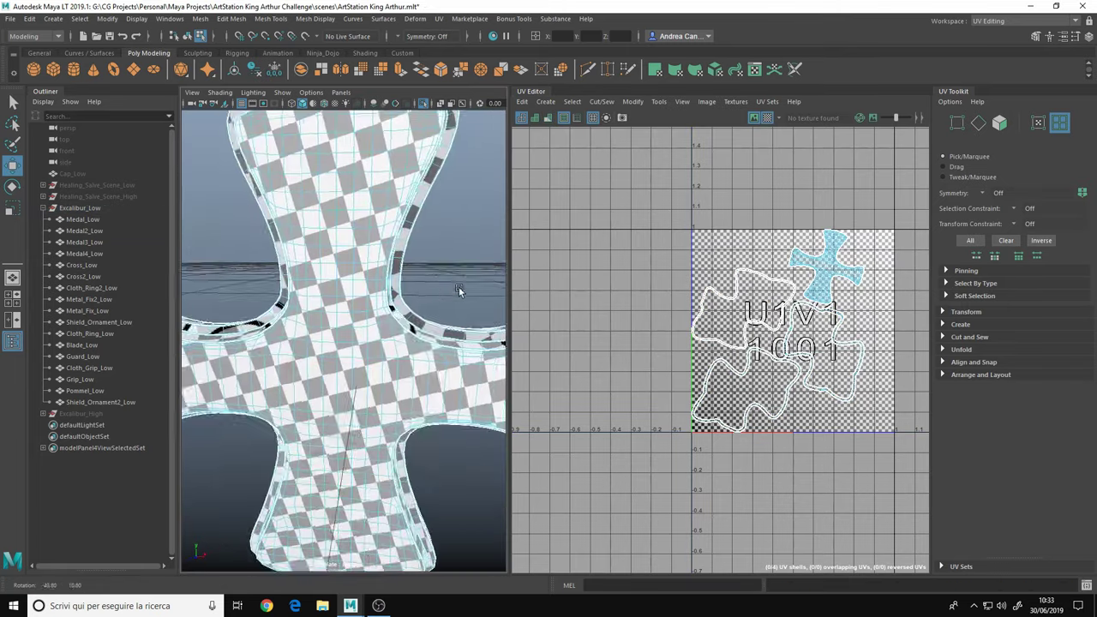
Isolate Cloth_Ring2_Low and unfold its three UV shells
{"action": "left_click_drag", "start_coordinate": [257, 360], "coordinate": [315, 326], "text": "alt"}
{"action": "key", "text": "ctrl+1"}
{"action": "left_click", "coordinate": [91, 288]}
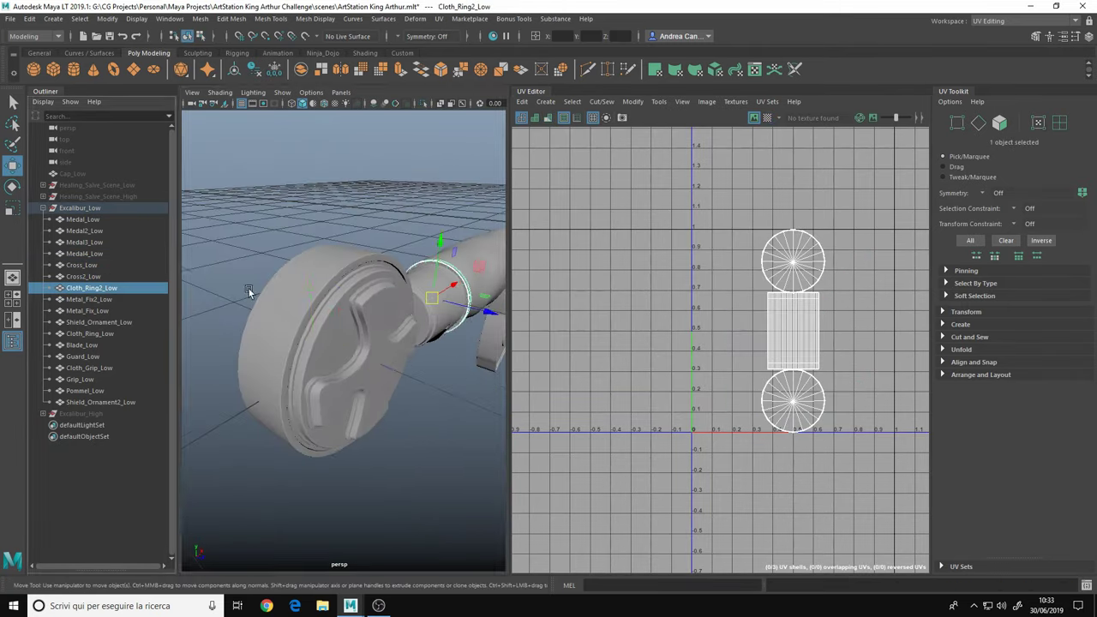
{"action": "key", "text": "ctrl+1"}
{"action": "key", "text": "f"}
{"action": "scroll", "coordinate": [349, 304], "scroll_direction": "up", "scroll_amount": 5}
{"action": "right_click_drag", "start_coordinate": [665, 219], "coordinate": [711, 369]}
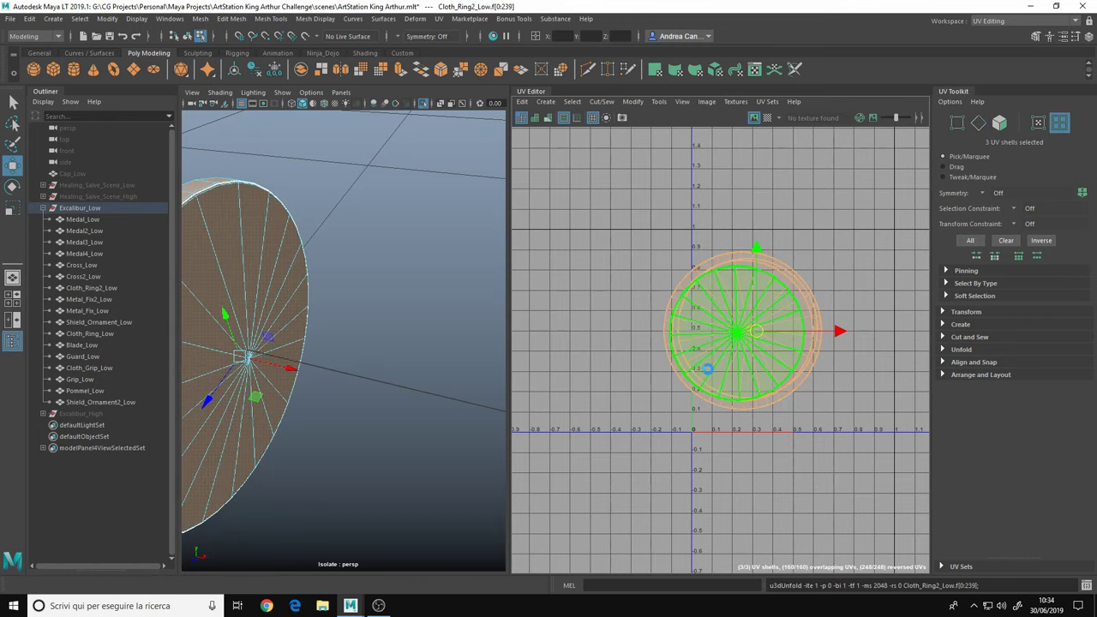
Isolate Pommel_Low and frame it in the view
{"action": "key", "text": "ctrl+1"}
{"action": "left_click", "coordinate": [112, 278]}
{"action": "key", "text": "ctrl+1"}
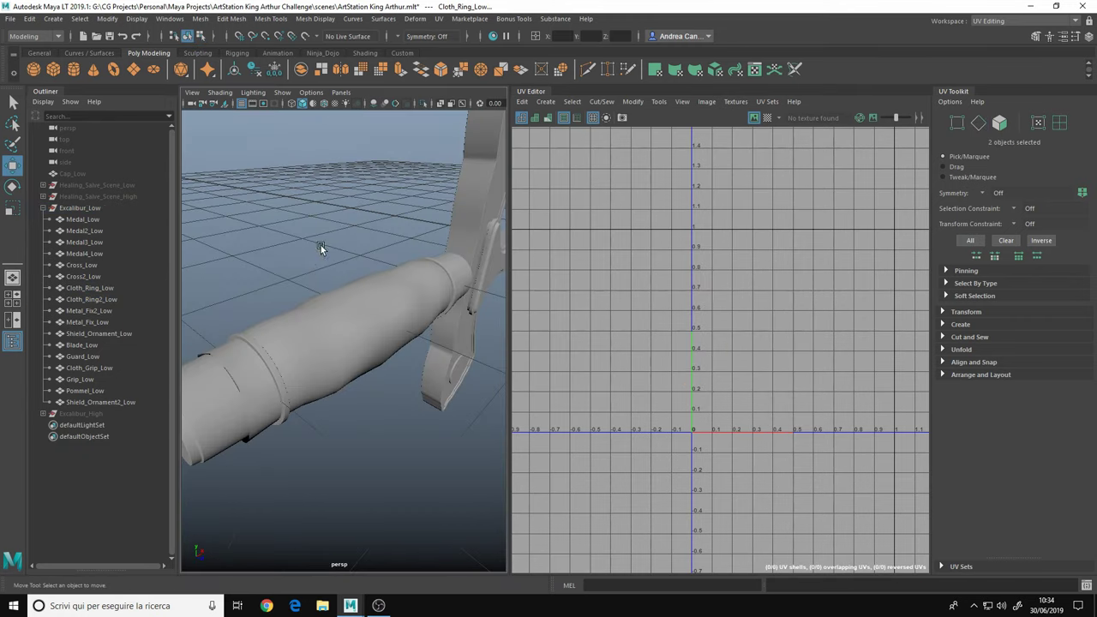
{"action": "key", "text": "f"}
{"action": "scroll", "coordinate": [315, 302], "scroll_direction": "up", "scroll_amount": 5}
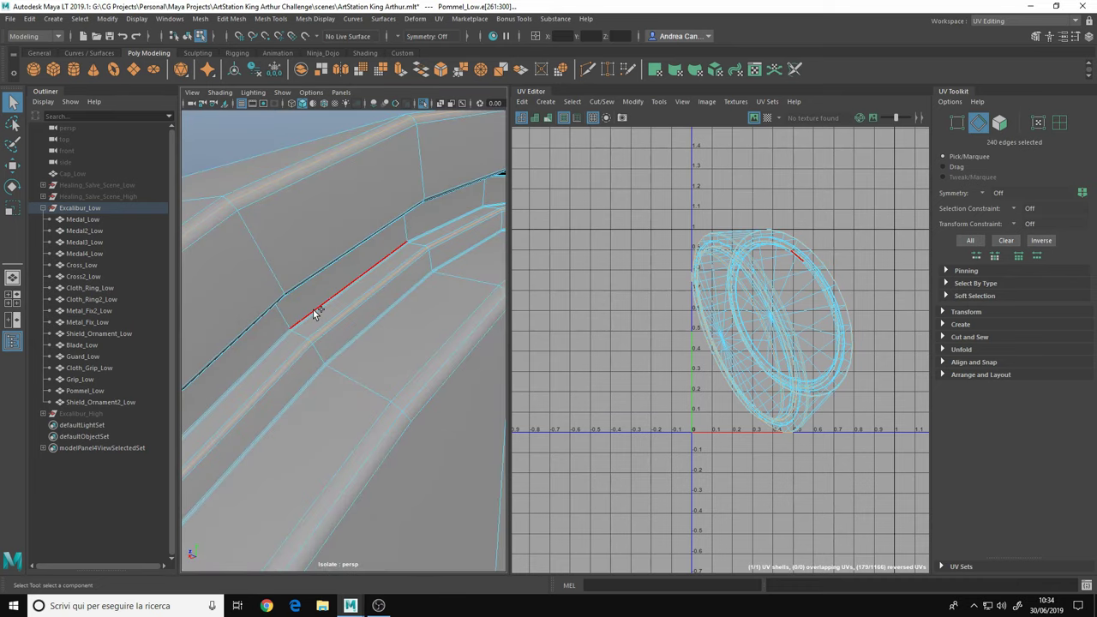
Cut the pommel's rim into its own UV shell and select all nine shells for layout
{"action": "right_click_drag", "start_coordinate": [844, 232], "coordinate": [896, 231]}
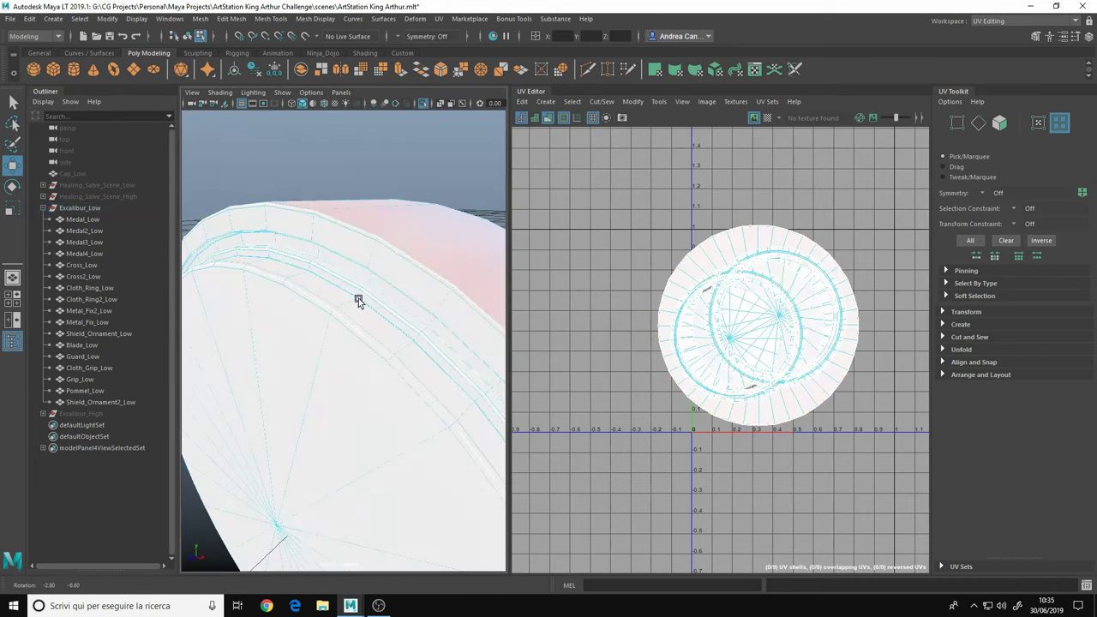
{"action": "scroll", "coordinate": [237, 318], "scroll_direction": "down", "scroll_amount": 5}
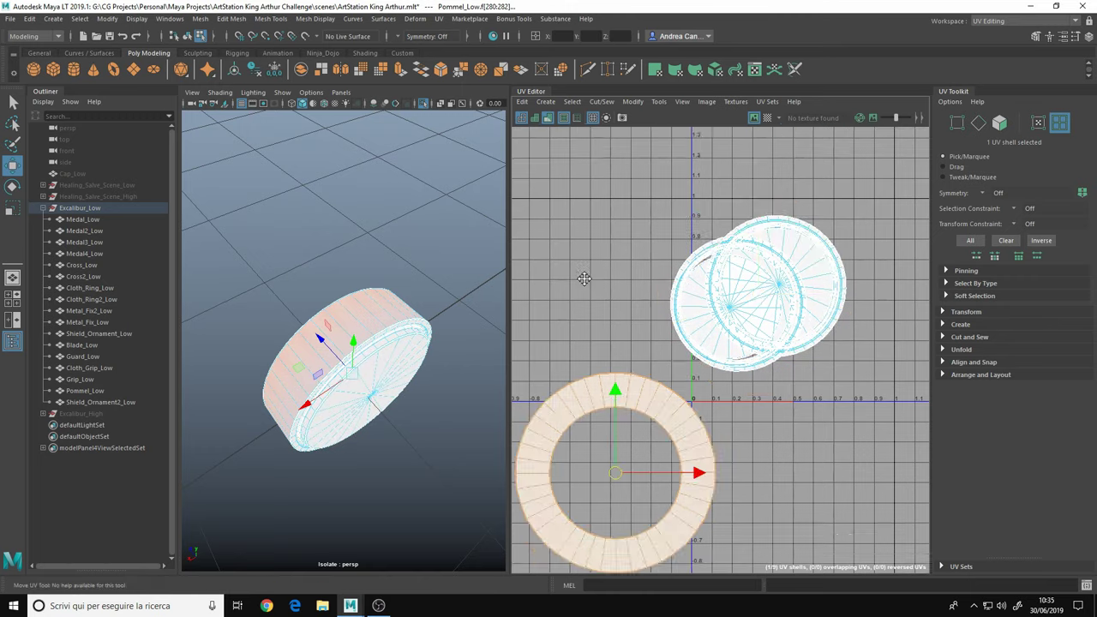
{"action": "right_click", "coordinate": [590, 245]}
{"action": "mouse_move", "coordinate": [392, 392]}
{"action": "left_mouse_down", "text": "alt"}
{"action": "mouse_move", "coordinate": [395, 261]}
{"action": "mouse_move", "coordinate": [392, 377]}
{"action": "left_mouse_up", "text": "alt"}
{"action": "scroll", "coordinate": [395, 325], "scroll_direction": "up", "scroll_amount": 5}
{"action": "scroll", "coordinate": [392, 385], "scroll_direction": "down", "scroll_amount": 5}
{"action": "right_click_drag", "start_coordinate": [625, 248], "coordinate": [637, 314]}
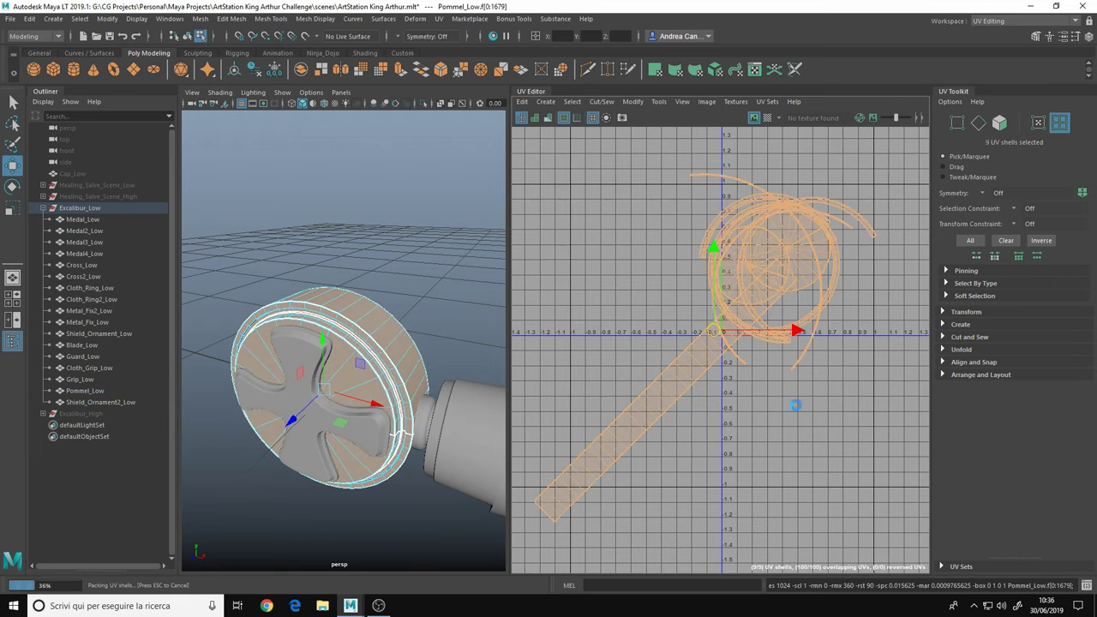
{"action": "scroll", "coordinate": [331, 363], "scroll_direction": "up", "scroll_amount": 5}
Isolate the pommel and select edges along its rim, framing them in the UV view
{"action": "key", "text": "ctrl+1"}
{"action": "key", "text": "F10"}
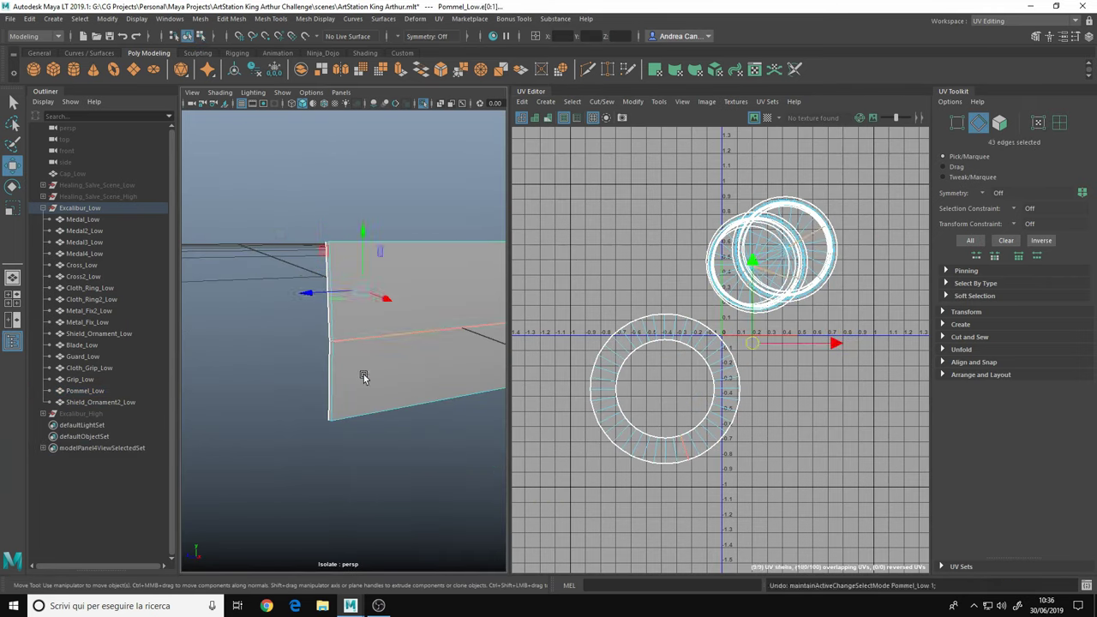
{"action": "scroll", "coordinate": [384, 326], "scroll_direction": "down", "scroll_amount": 5}
{"action": "scroll", "coordinate": [365, 359], "scroll_direction": "up", "scroll_amount": 4}
{"action": "left_click", "coordinate": [365, 359]}
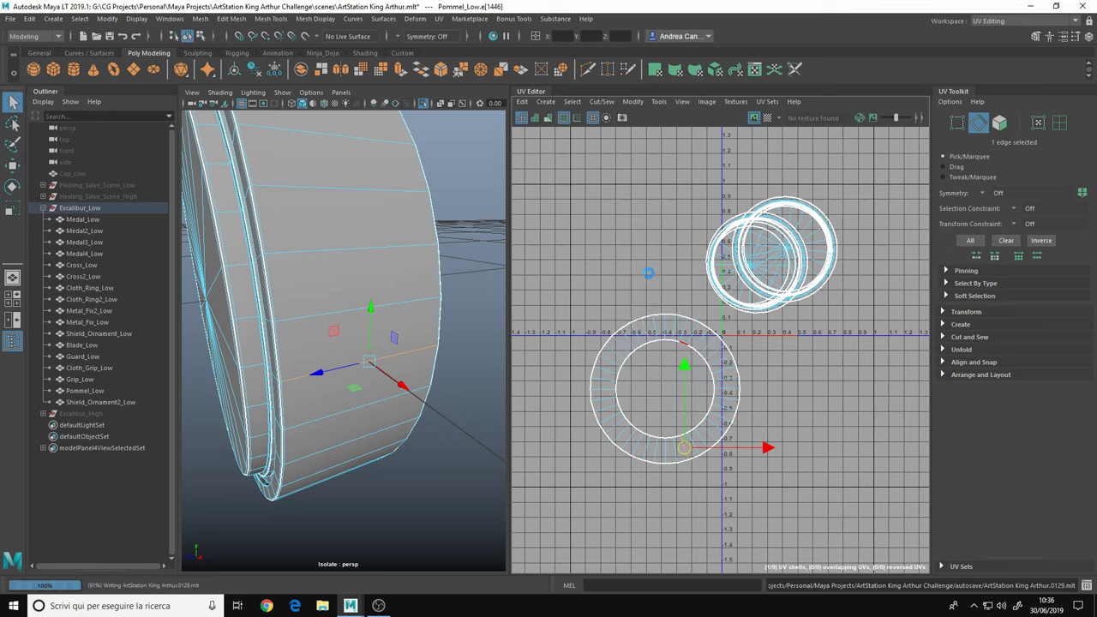
{"action": "left_click_drag", "start_coordinate": [369, 363], "coordinate": [375, 351], "text": "alt"}
{"action": "left_click", "coordinate": [375, 351]}
{"action": "key", "text": "f"}
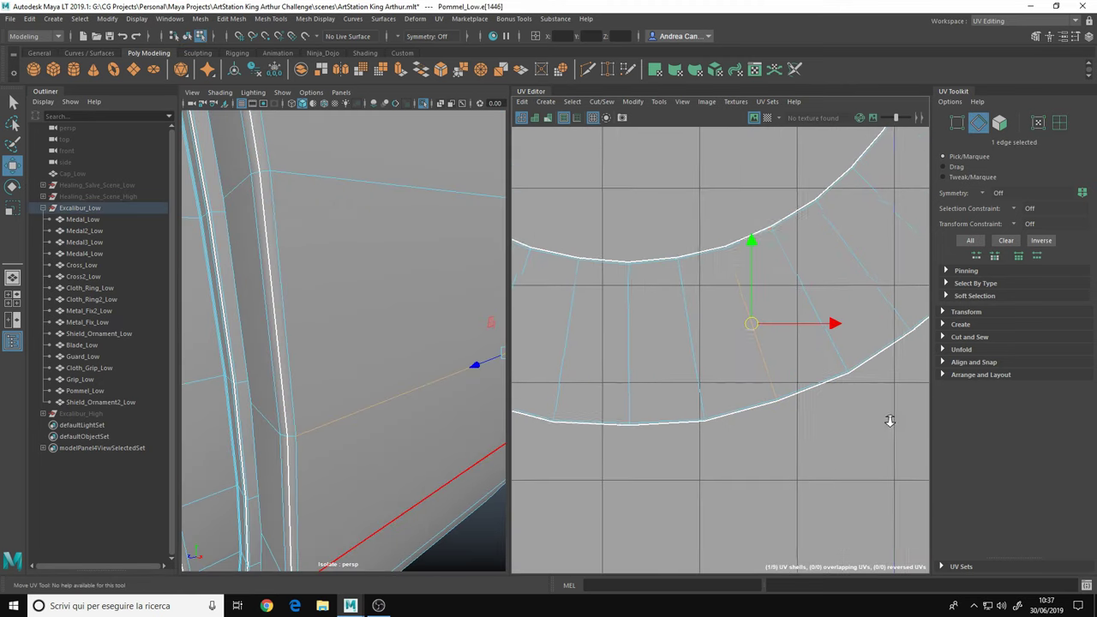
{"action": "scroll", "coordinate": [309, 457], "scroll_direction": "down", "scroll_amount": 5}
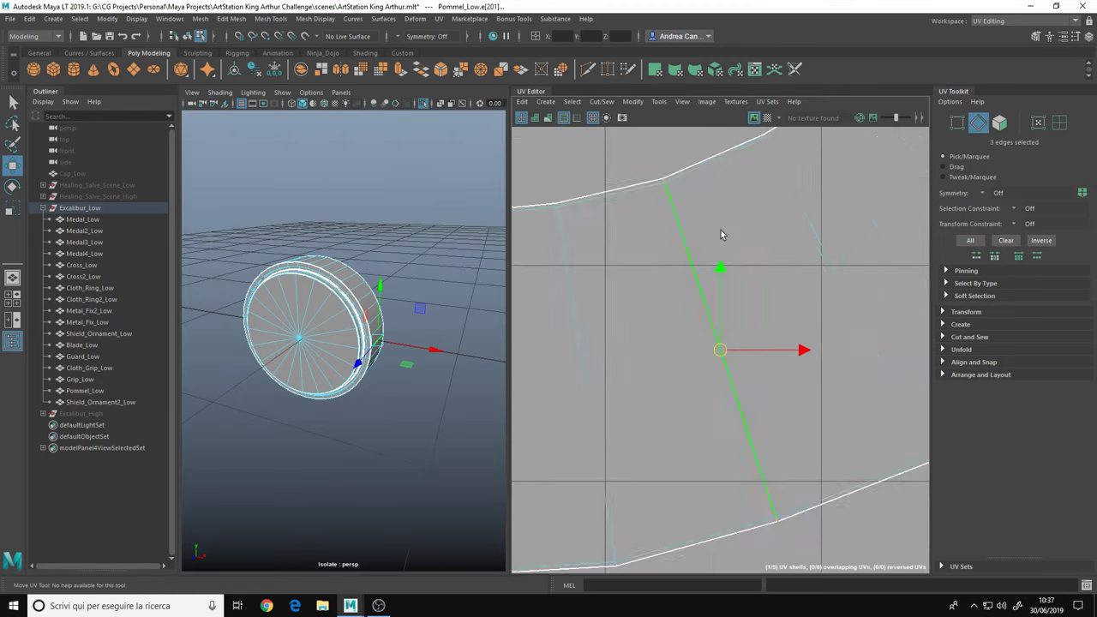
{"action": "key", "text": "f"}
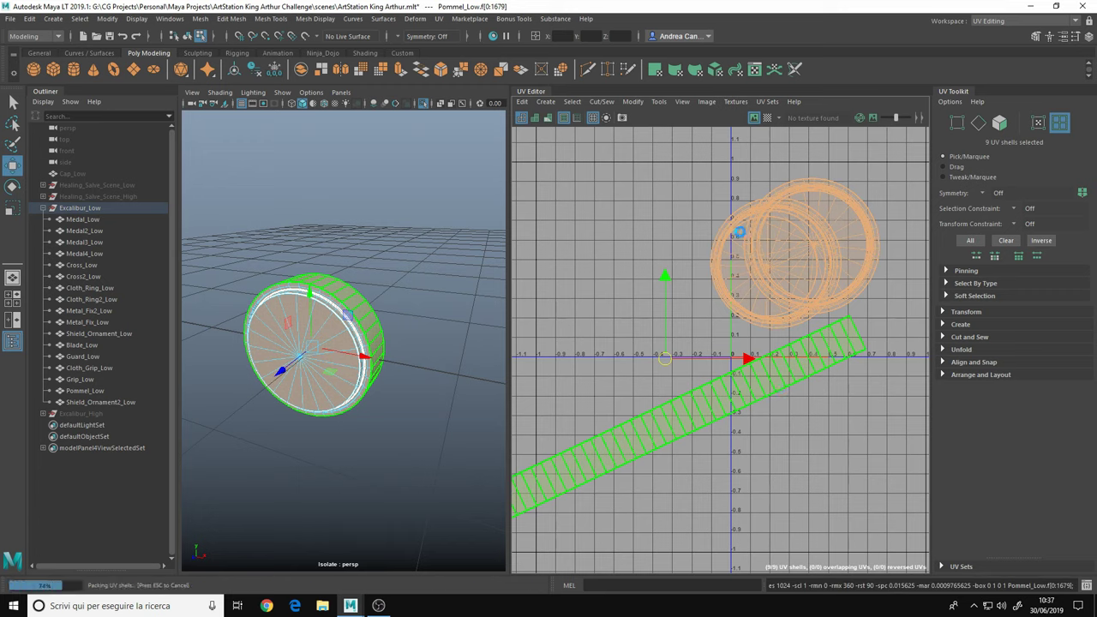
Exit isolation, deselect the pommel, and save the scene with Ctrl+S
{"action": "key", "text": "q"}
{"action": "left_click", "coordinate": [365, 268]}
{"action": "key", "text": "ctrl+1"}
{"action": "key", "text": "ctrl+s"}
Frame the grip upright and unfold its single UV shell flat
{"action": "key", "text": "f"}
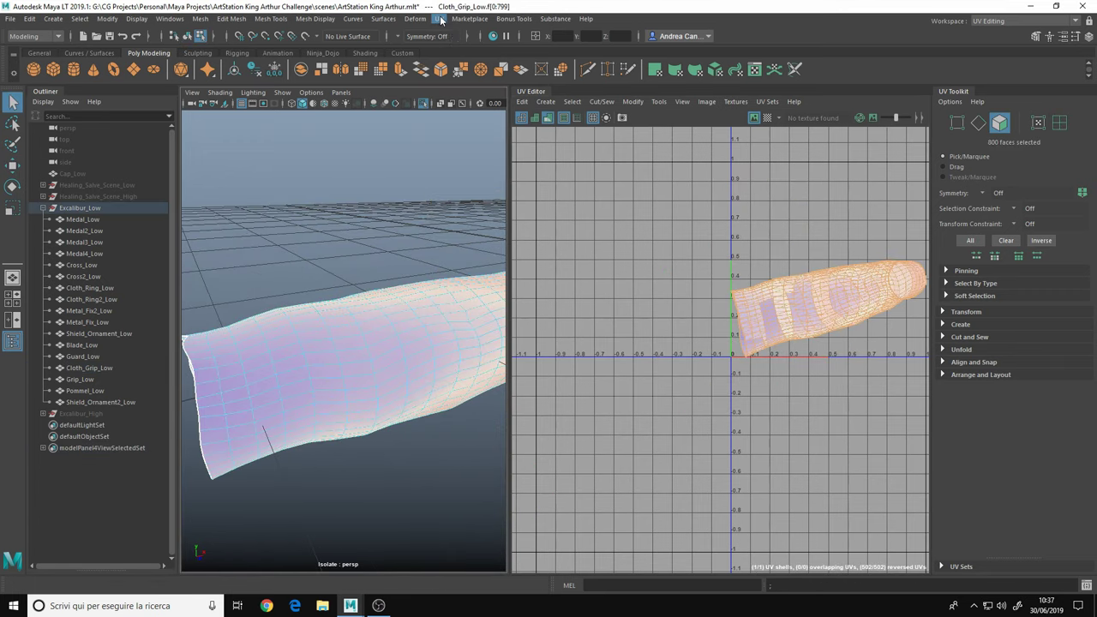
{"action": "right_click_drag", "start_coordinate": [371, 357], "coordinate": [307, 353], "text": "alt"}
{"action": "left_click_drag", "start_coordinate": [309, 343], "coordinate": [363, 380], "text": "alt"}
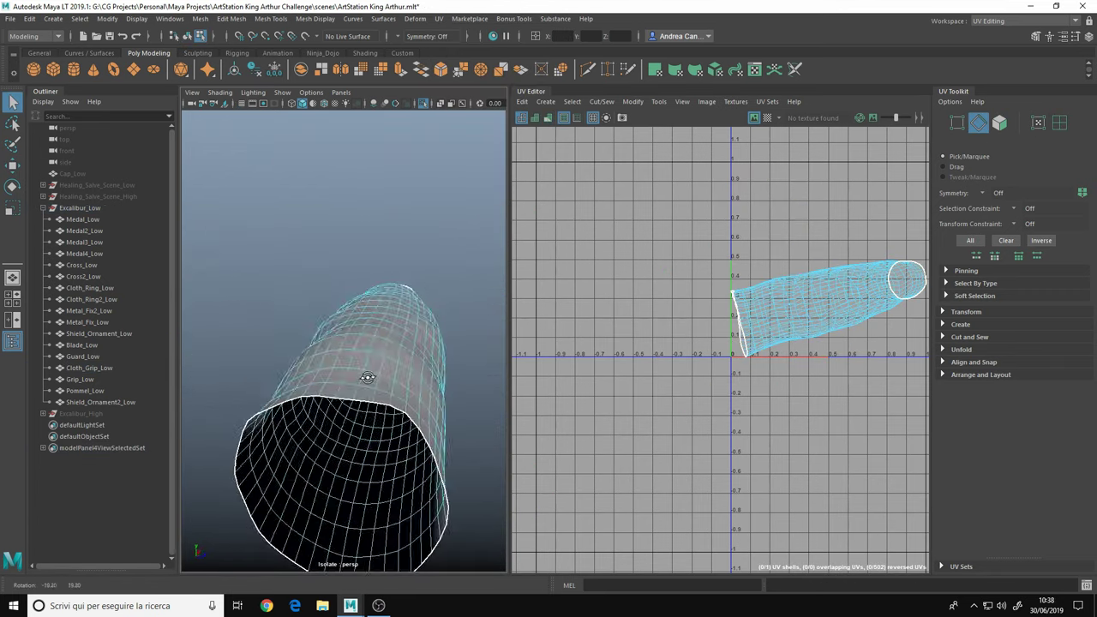
{"action": "right_click_drag", "start_coordinate": [777, 167], "coordinate": [789, 261]}
{"action": "key", "text": "ctrl+u"}
{"action": "left_click_drag", "start_coordinate": [355, 311], "coordinate": [438, 267], "text": "alt"}
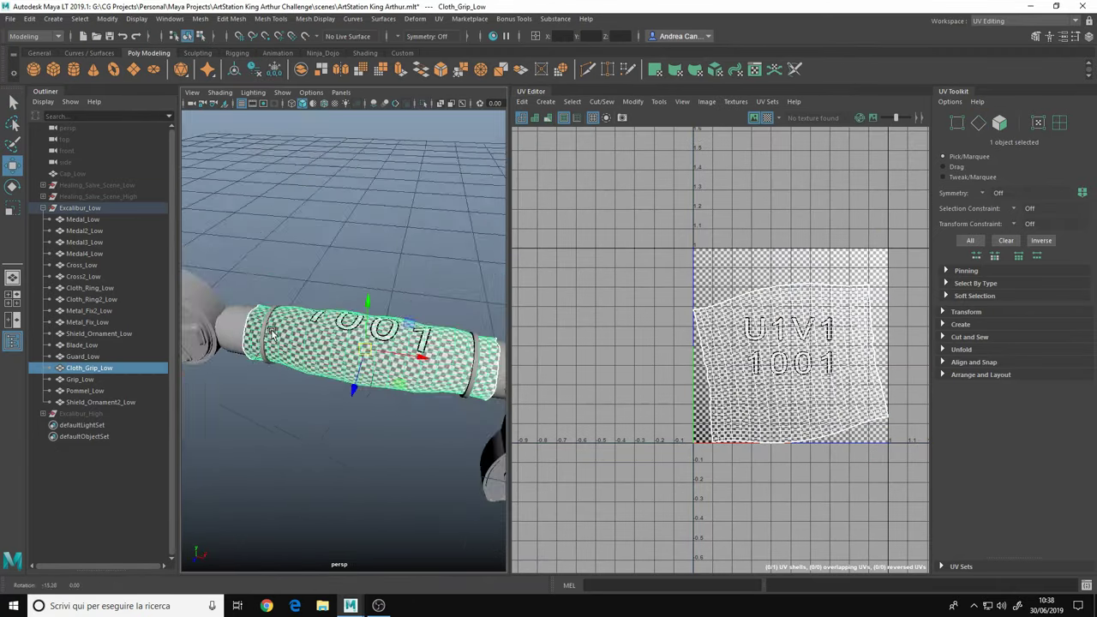
Select Metal_Fix2_Low, isolate it, and project new UVs onto the disc
{"action": "left_click", "coordinate": [87, 321]}
{"action": "key", "text": "f"}
{"action": "left_click", "coordinate": [439, 18]}
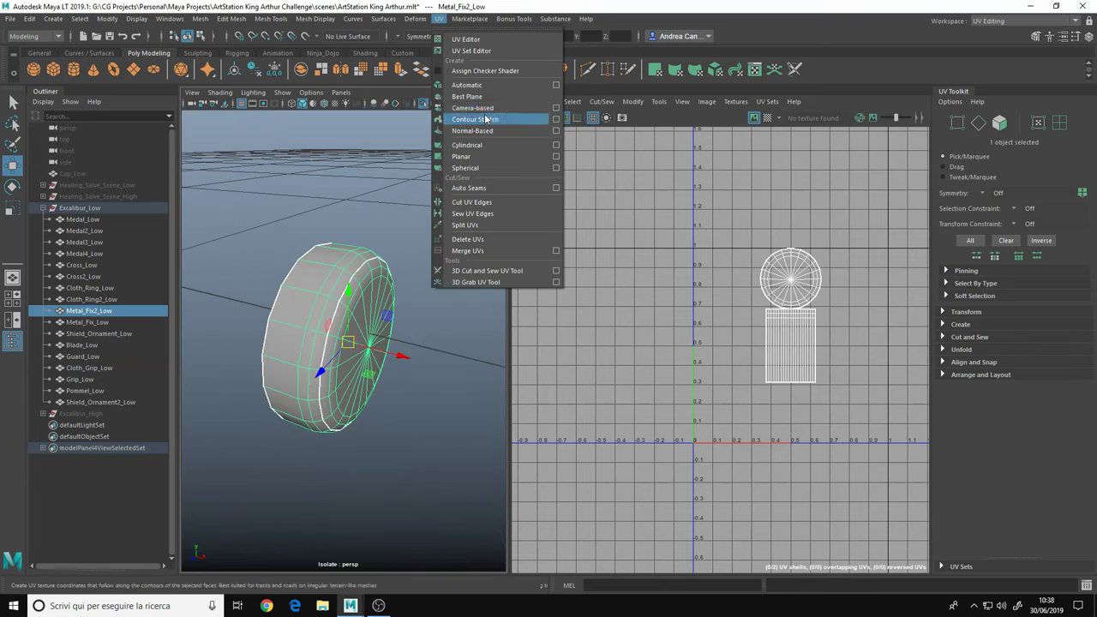
{"action": "left_click", "coordinate": [465, 115]}
{"action": "left_click", "coordinate": [367, 292]}
Cut the disc's UVs along the rim edges, unfold into disc and strip, then exit isolation
{"action": "key", "text": "ctrl+u"}
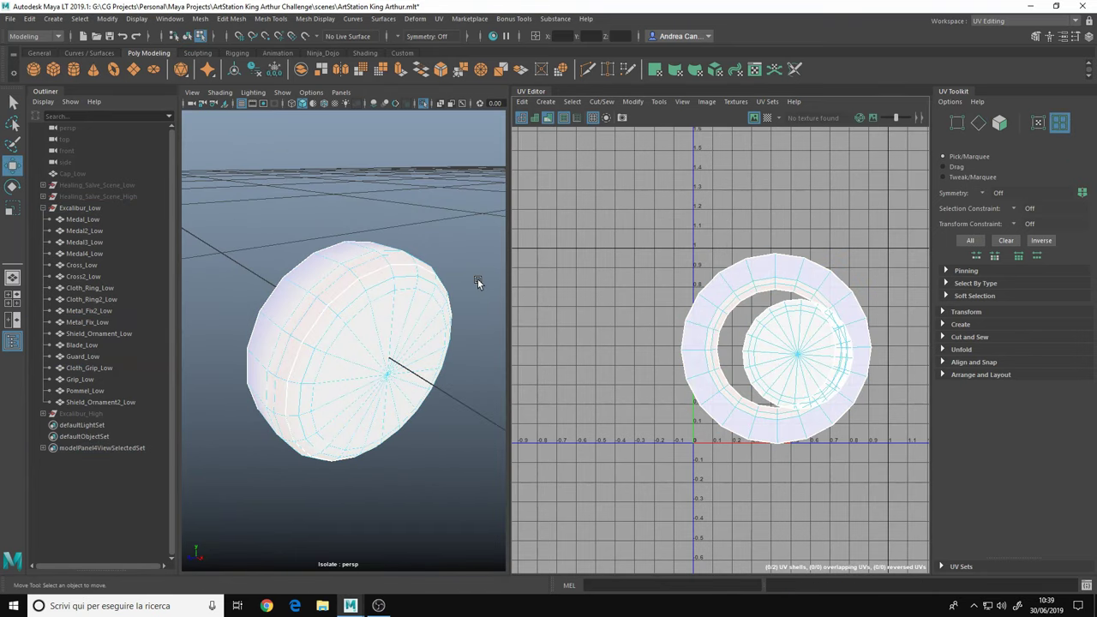
{"action": "right_click_drag", "start_coordinate": [449, 224], "coordinate": [391, 225]}
{"action": "left_click_drag", "start_coordinate": [369, 257], "coordinate": [403, 283], "text": "alt"}
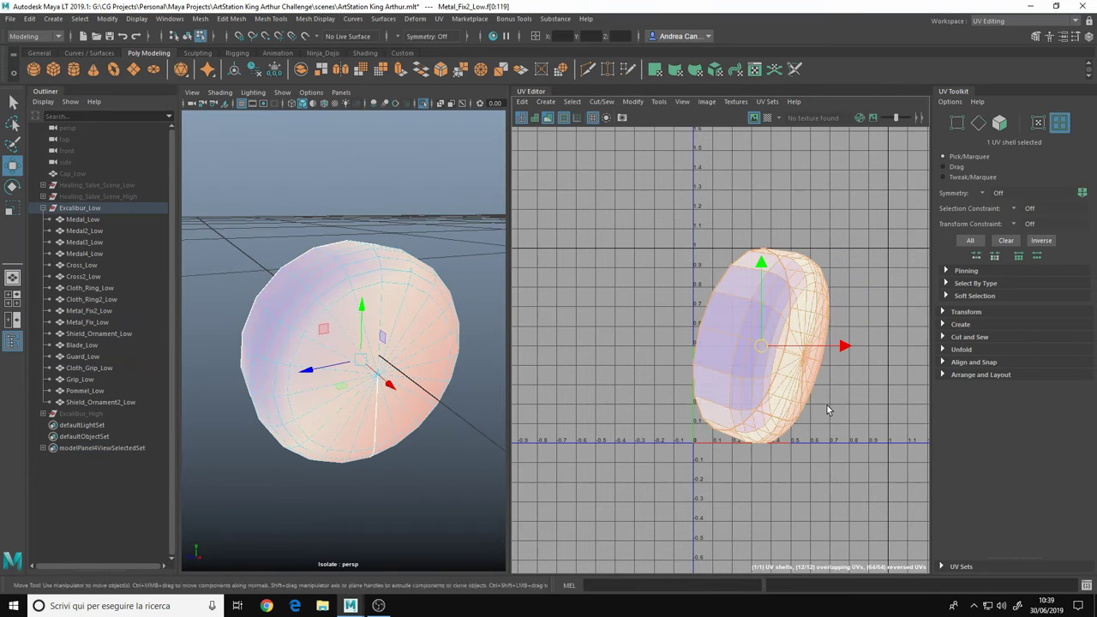
{"action": "key", "text": "ctrl+x"}
{"action": "key", "text": "ctrl+u"}
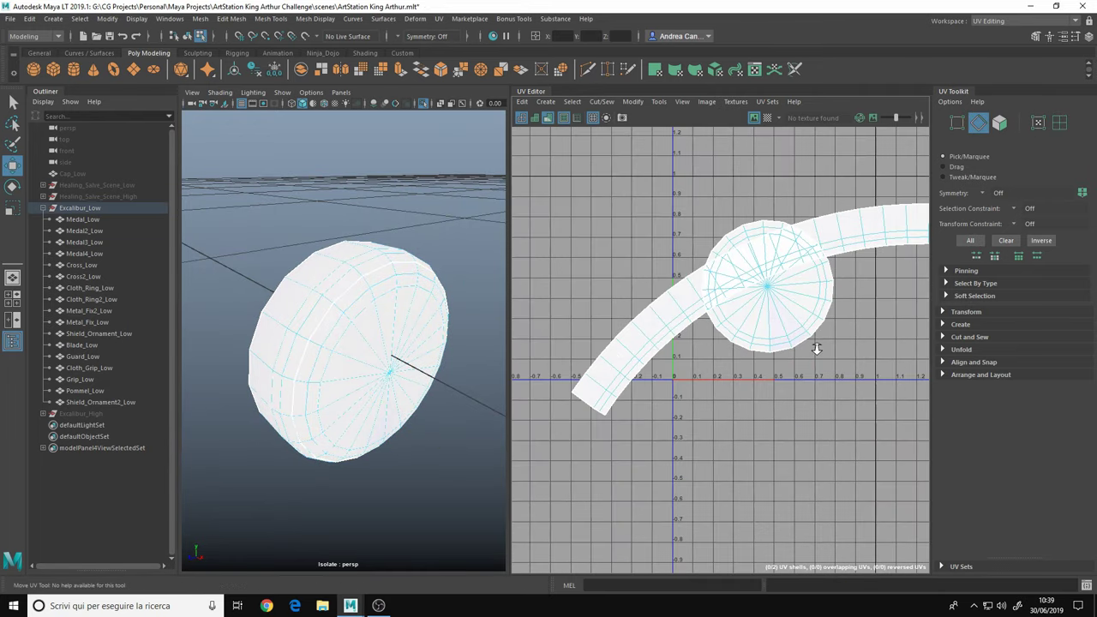
{"action": "key", "text": "F8"}
{"action": "key", "text": "ctrl+1"}
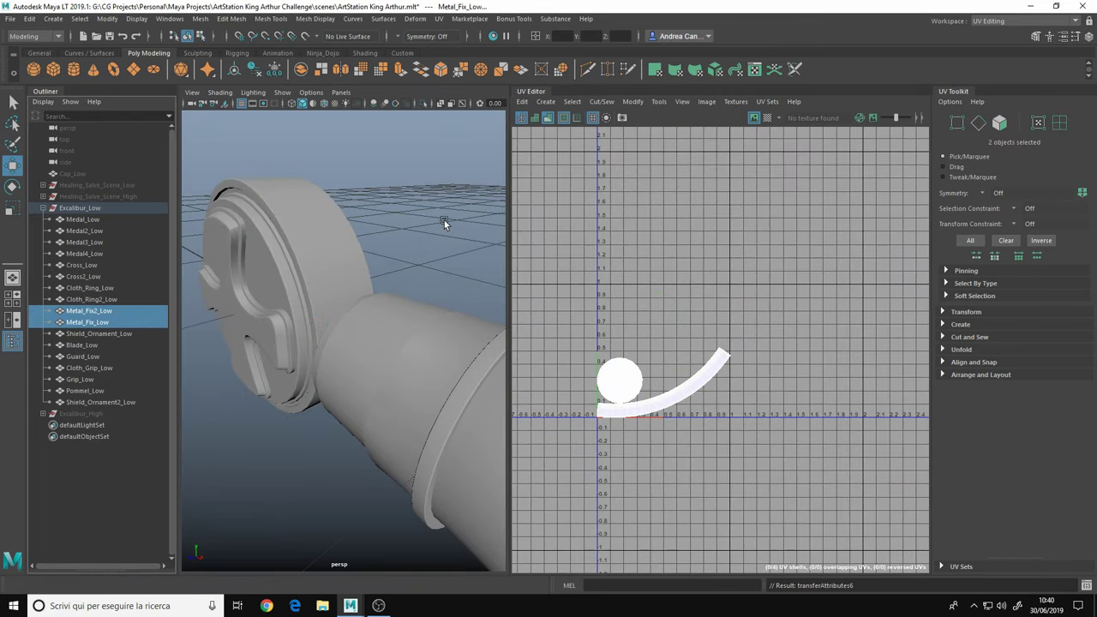
{"action": "left_click_drag", "start_coordinate": [444, 223], "coordinate": [299, 294], "text": "alt"}
Isolate Shield_Ornament_Low, cut its UVs along the selected seam edges and unfold them
{"action": "left_click", "coordinate": [318, 330]}
{"action": "key", "text": "f"}
{"action": "key", "text": "ctrl+1"}
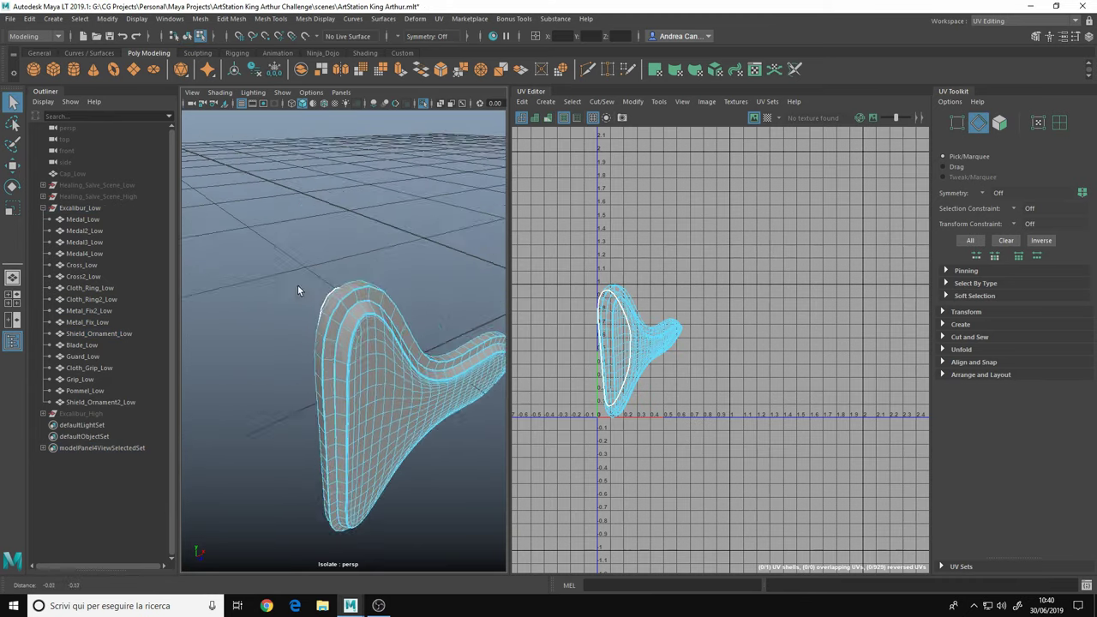
{"action": "scroll", "coordinate": [298, 290], "scroll_direction": "up", "scroll_amount": 5}
{"action": "key", "text": "F10"}
{"action": "left_click_drag", "start_coordinate": [309, 286], "coordinate": [381, 380], "text": "alt"}
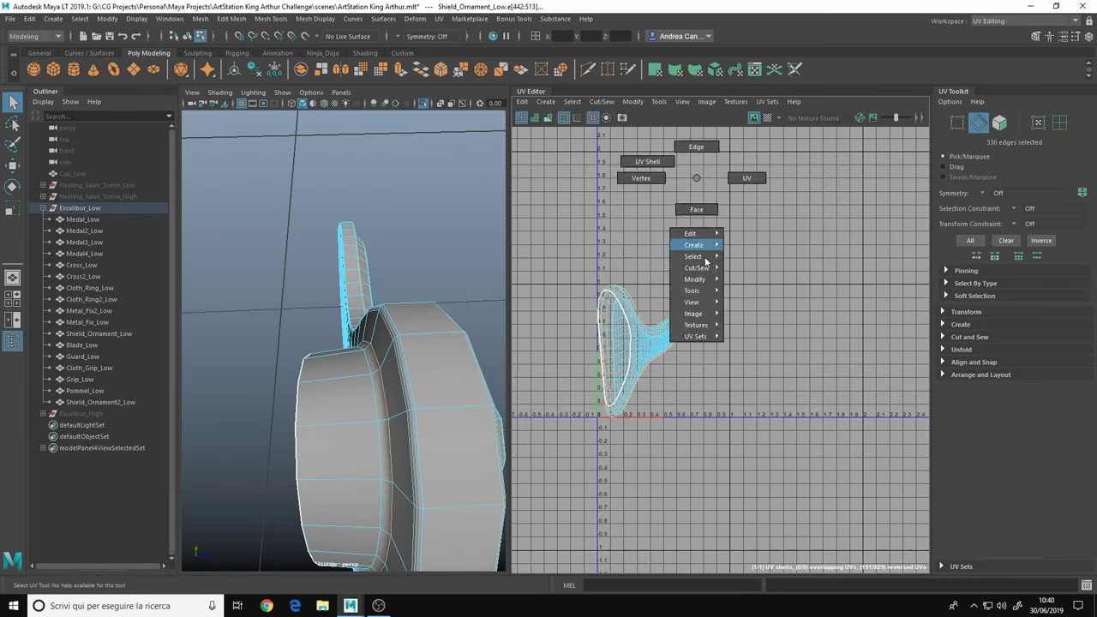
{"action": "left_click", "coordinate": [707, 261]}
{"action": "key", "text": "f"}
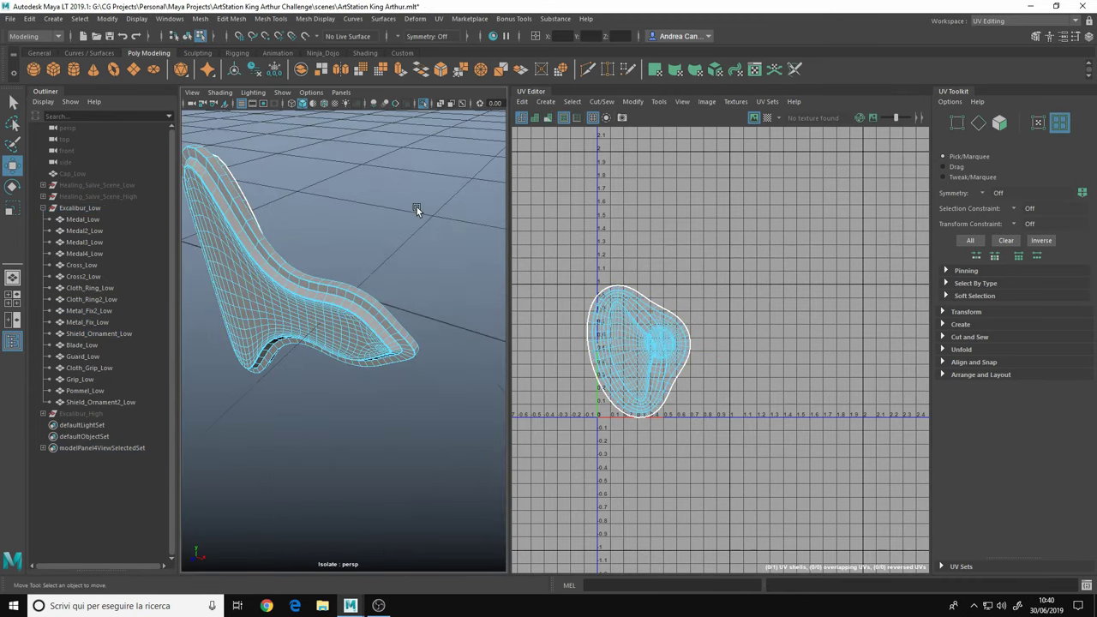
Check the ornament rim, select all five unfolded UV shells, and show the whole sword again
{"action": "left_click_drag", "start_coordinate": [417, 211], "coordinate": [424, 323], "text": "alt"}
{"action": "scroll", "coordinate": [277, 252], "scroll_direction": "up", "scroll_amount": 3}
{"action": "key", "text": "w"}
{"action": "scroll", "coordinate": [294, 343], "scroll_direction": "up", "scroll_amount": 3}
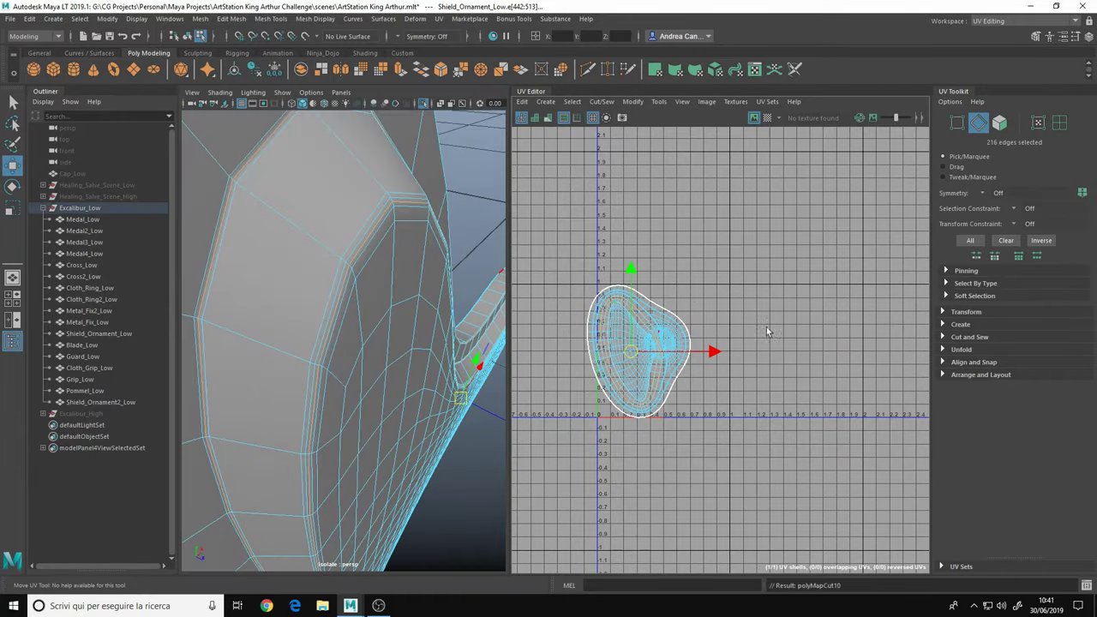
{"action": "mouse_move", "coordinate": [343, 257]}
{"action": "left_mouse_down", "text": "alt"}
{"action": "mouse_move", "coordinate": [393, 306]}
{"action": "mouse_move", "coordinate": [284, 343]}
{"action": "mouse_move", "coordinate": [355, 362]}
{"action": "mouse_move", "coordinate": [438, 360]}
{"action": "left_mouse_up", "text": "alt"}
{"action": "left_click", "coordinate": [311, 284]}
{"action": "scroll", "coordinate": [311, 285], "scroll_direction": "up", "scroll_amount": 3}
{"action": "left_click", "coordinate": [297, 307]}
{"action": "scroll", "coordinate": [355, 362], "scroll_direction": "down", "scroll_amount": 3}
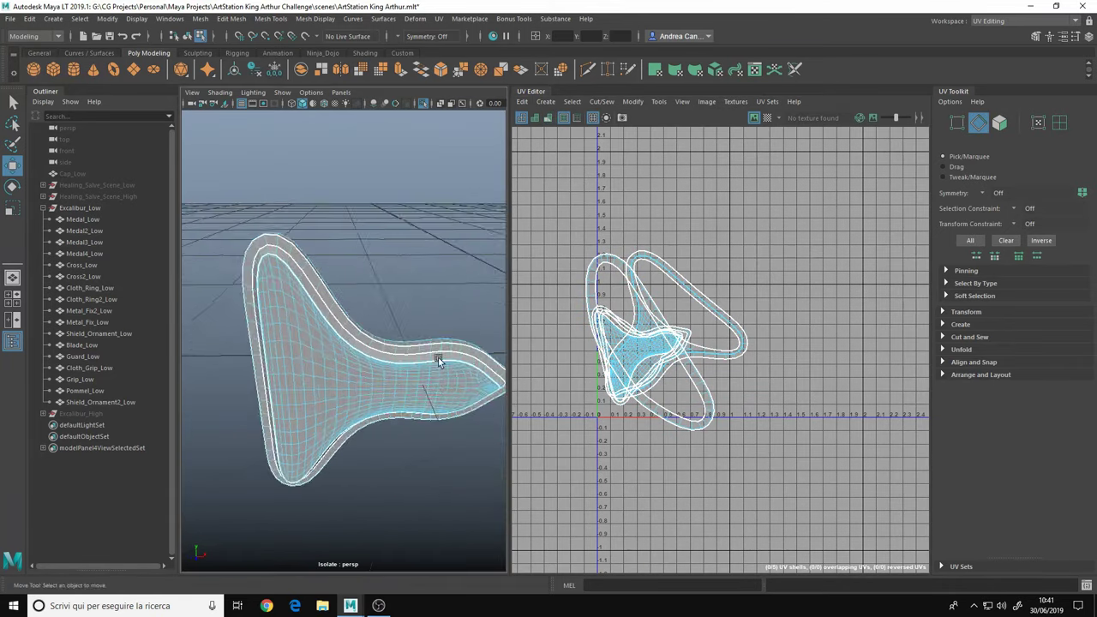
{"action": "left_click", "coordinate": [438, 360]}
{"action": "key", "text": "ctrl+1"}
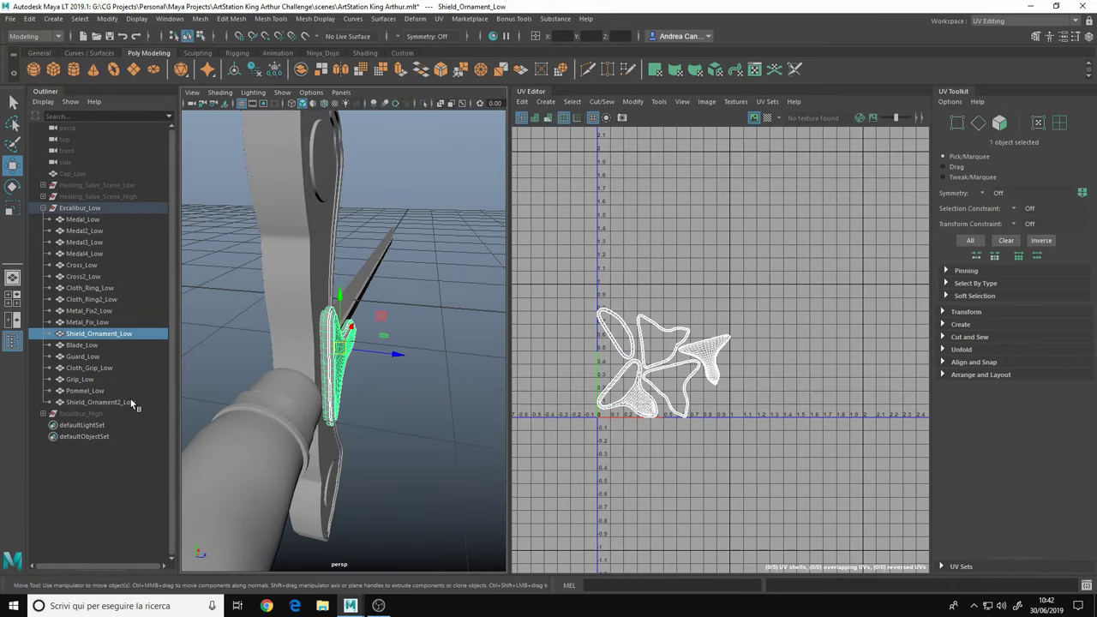
Isolate Guard_Low and cut its UVs along a double-clicked edge loop
{"action": "left_click_drag", "start_coordinate": [289, 326], "coordinate": [424, 262], "text": "alt"}
{"action": "left_click", "coordinate": [424, 262]}
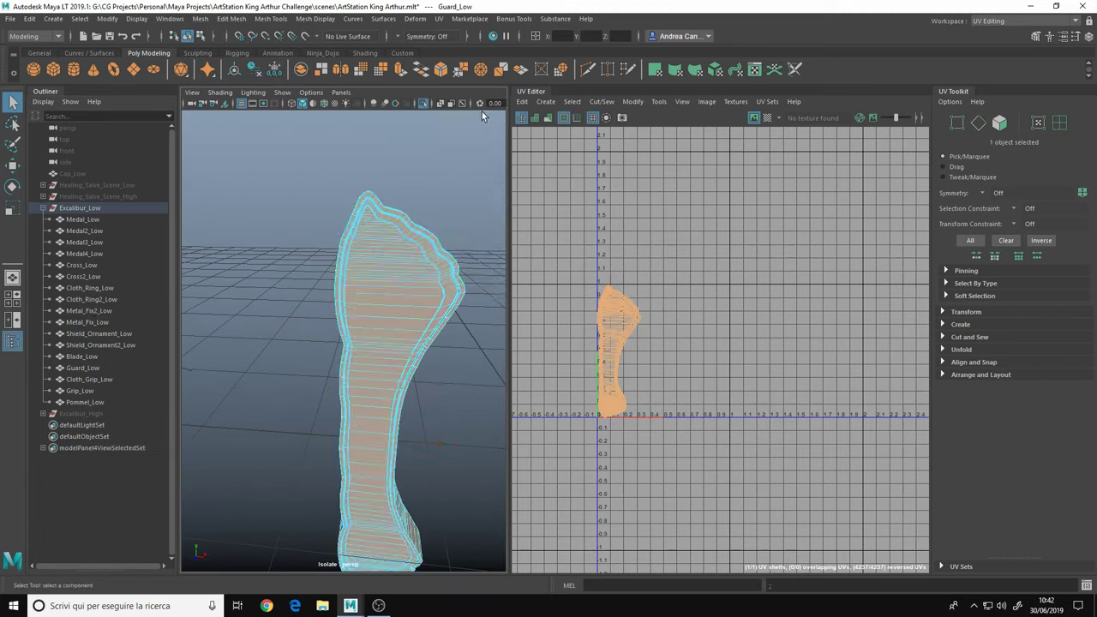
{"action": "key", "text": "ctrl+1"}
{"action": "key", "text": "F10"}
{"action": "scroll", "coordinate": [372, 265], "scroll_direction": "up", "scroll_amount": 5}
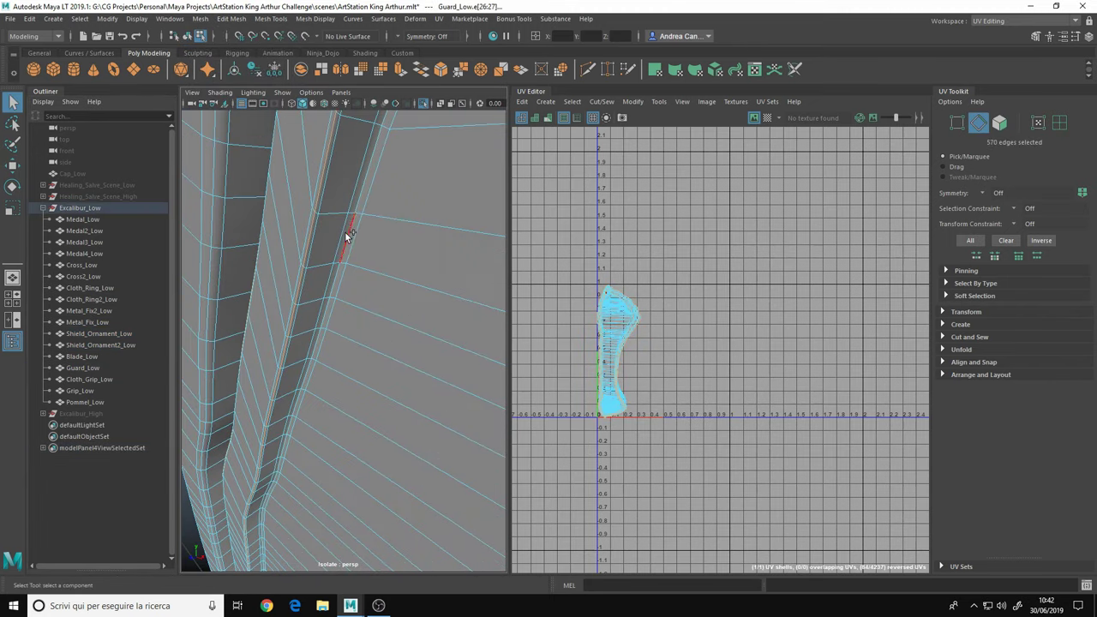
{"action": "double_click", "coordinate": [350, 235]}
{"action": "key", "text": "w"}
{"action": "right_click_drag", "start_coordinate": [710, 289], "coordinate": [798, 297], "text": "shift"}
{"action": "mouse_move", "coordinate": [338, 326]}
{"action": "left_mouse_down", "text": "alt"}
{"action": "mouse_move", "coordinate": [390, 348]}
{"action": "mouse_move", "coordinate": [416, 221]}
{"action": "mouse_move", "coordinate": [402, 318]}
{"action": "mouse_move", "coordinate": [288, 354]}
{"action": "mouse_move", "coordinate": [289, 318]}
{"action": "mouse_move", "coordinate": [362, 355]}
{"action": "mouse_move", "coordinate": [331, 301]}
{"action": "mouse_move", "coordinate": [396, 268]}
{"action": "mouse_move", "coordinate": [355, 306]}
{"action": "mouse_move", "coordinate": [375, 340]}
{"action": "left_mouse_up", "text": "alt"}
Cut another guard seam, then select all ten guard UV shells and unfold them
{"action": "key", "text": "F8"}
{"action": "key", "text": "F10"}
{"action": "left_click", "coordinate": [396, 268]}
{"action": "right_click_drag", "start_coordinate": [661, 201], "coordinate": [686, 229]}
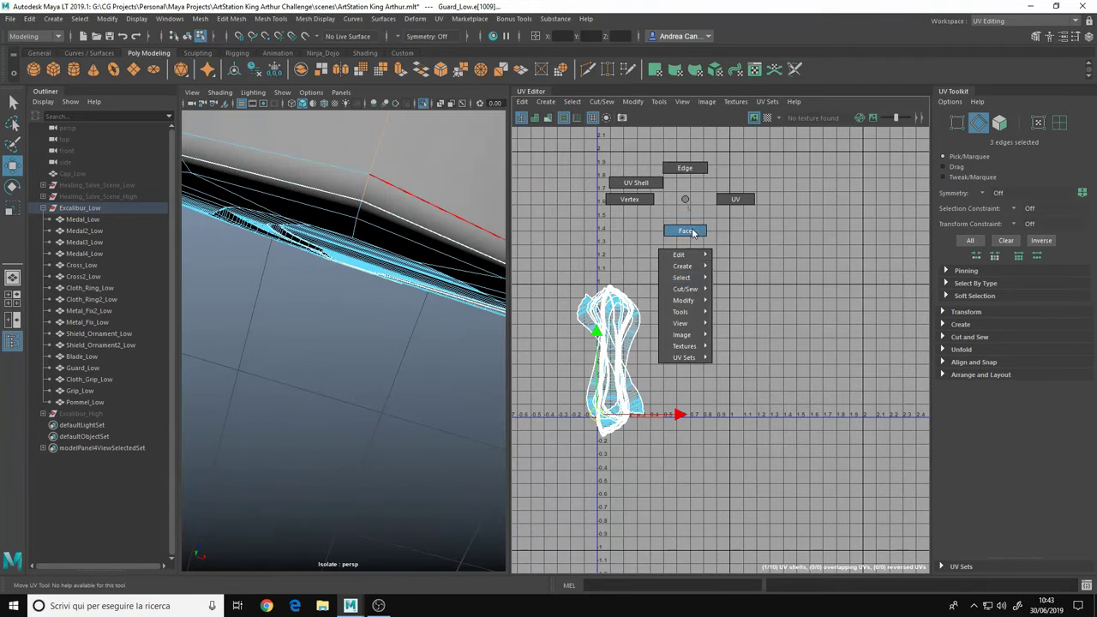
{"action": "left_click_drag", "start_coordinate": [677, 257], "coordinate": [577, 474]}
{"action": "key", "text": "F8"}
{"action": "key", "text": "f"}
{"action": "left_click_drag", "start_coordinate": [294, 289], "coordinate": [360, 343], "text": "alt"}
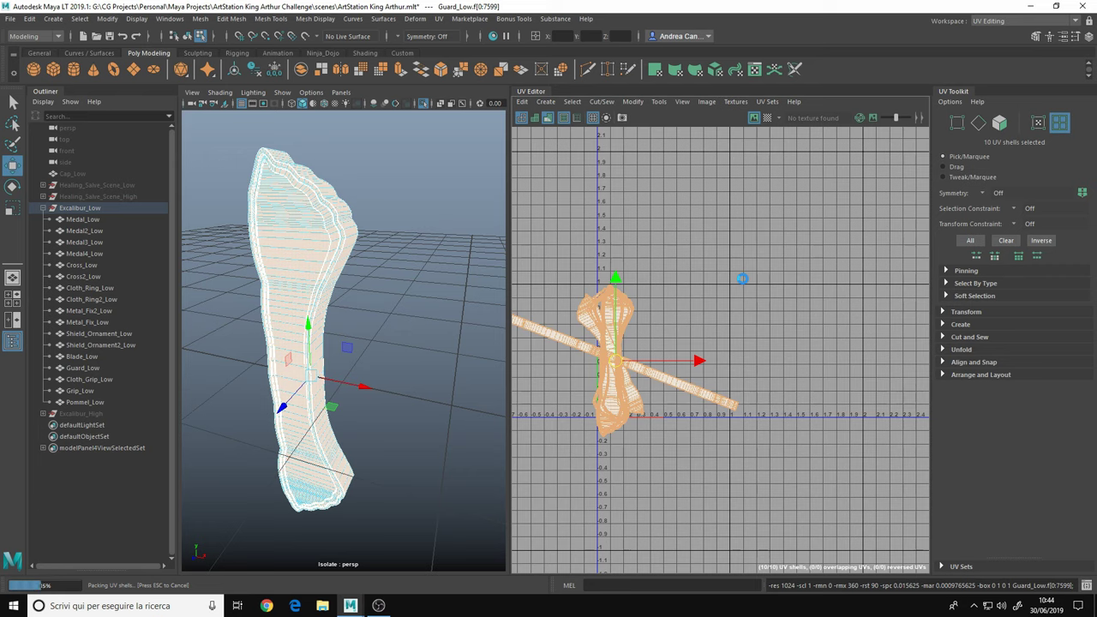
Isolate Blade_Low, project its UVs, and use undo/redo to return to the single unfolded blade shell
{"action": "left_click", "coordinate": [444, 265]}
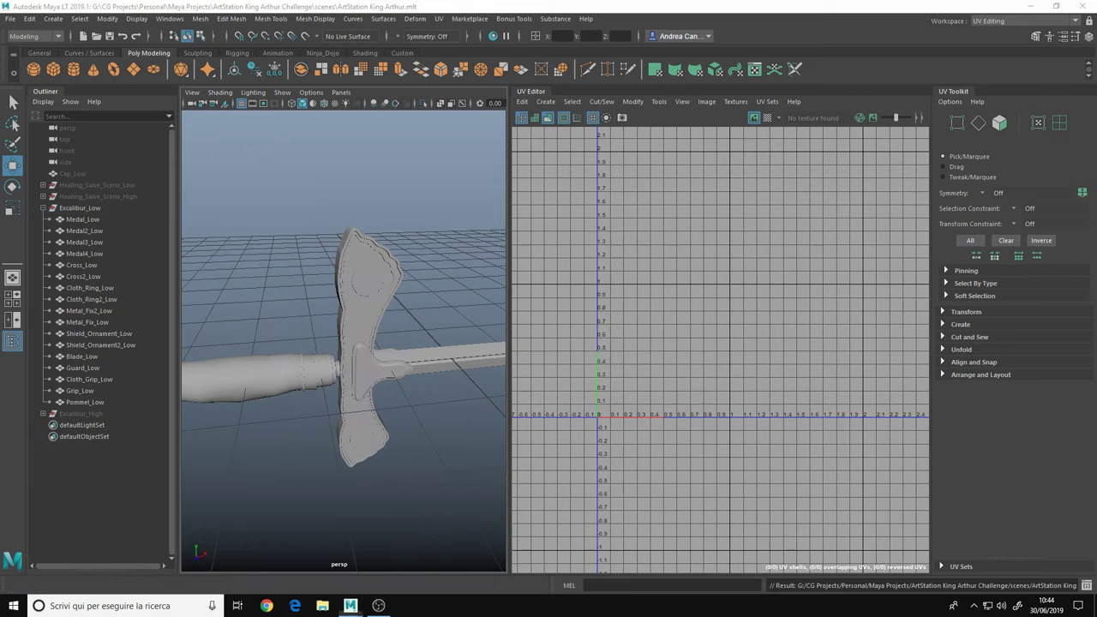
{"action": "left_click", "coordinate": [439, 18]}
{"action": "left_click", "coordinate": [532, 126]}
{"action": "key", "text": "F10"}
{"action": "mouse_move", "coordinate": [360, 283]}
{"action": "left_mouse_down", "text": "alt"}
{"action": "mouse_move", "coordinate": [378, 313]}
{"action": "mouse_move", "coordinate": [318, 302]}
{"action": "left_mouse_up", "text": "alt"}
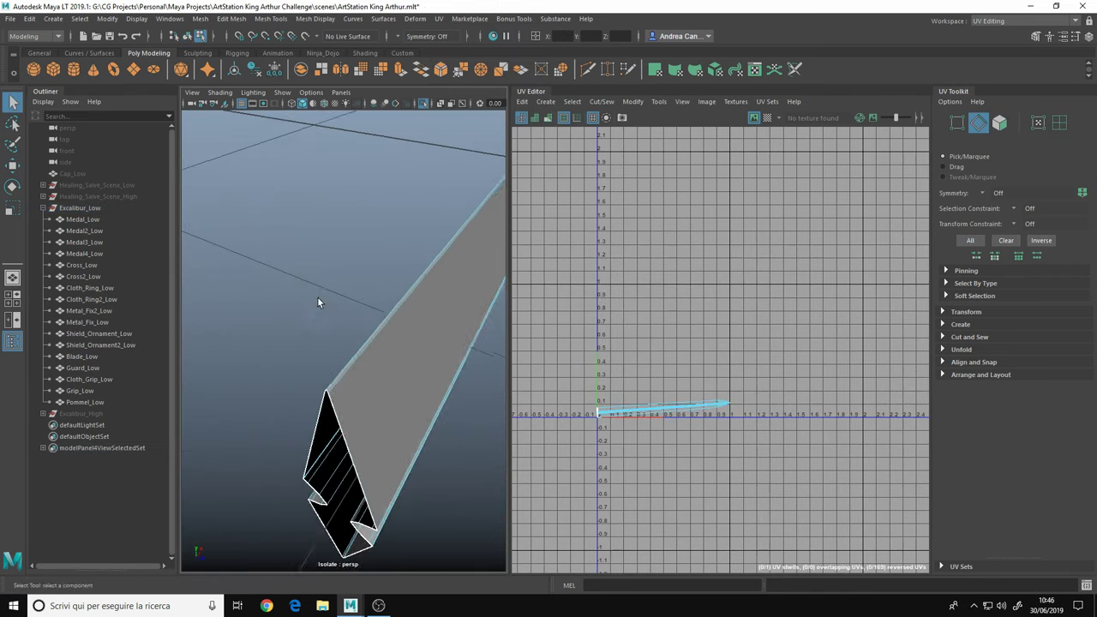
{"action": "key", "text": "ctrl+z"}
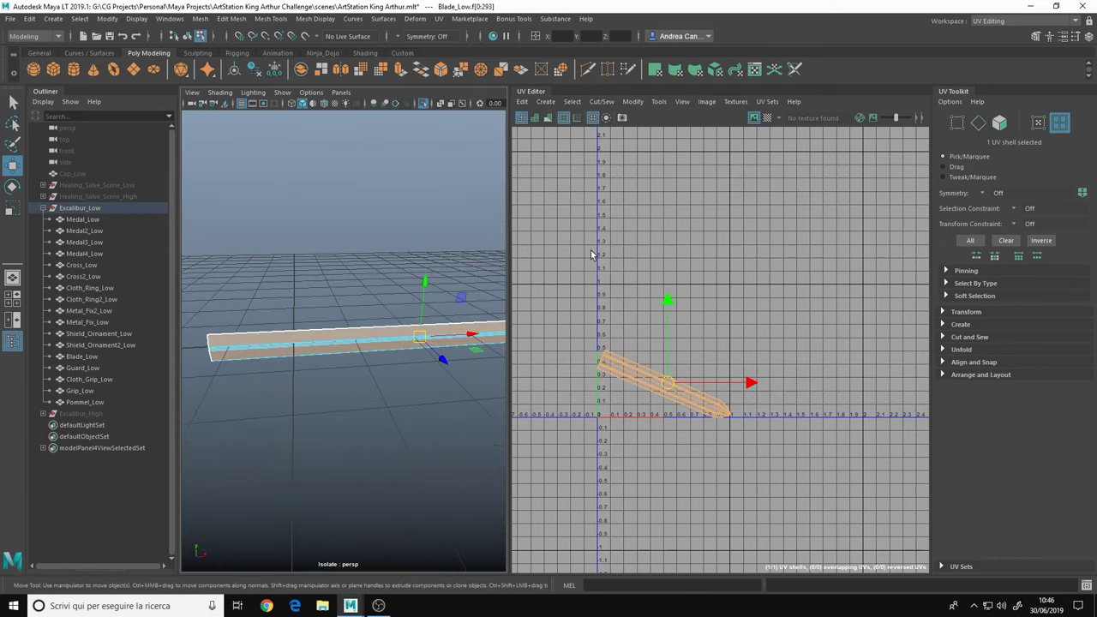
{"action": "key", "text": "ctrl+z"}
{"action": "key", "text": "ctrl+z"}
{"action": "key", "text": "ctrl+z"}
{"action": "key", "text": "ctrl+z"}
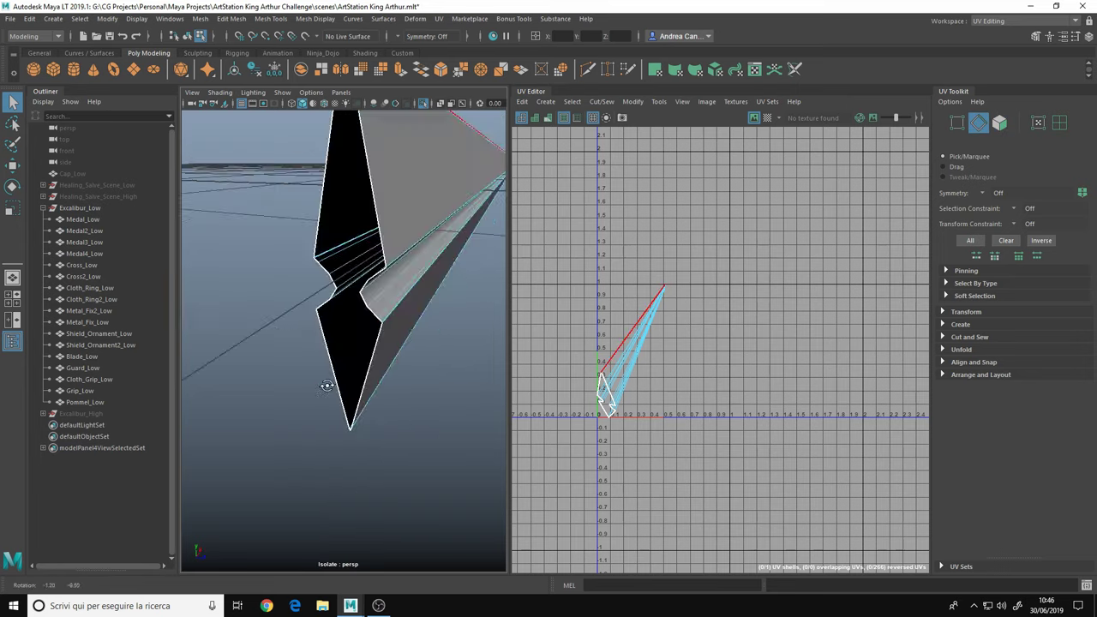
{"action": "key", "text": "ctrl+z"}
{"action": "key", "text": "ctrl+z"}
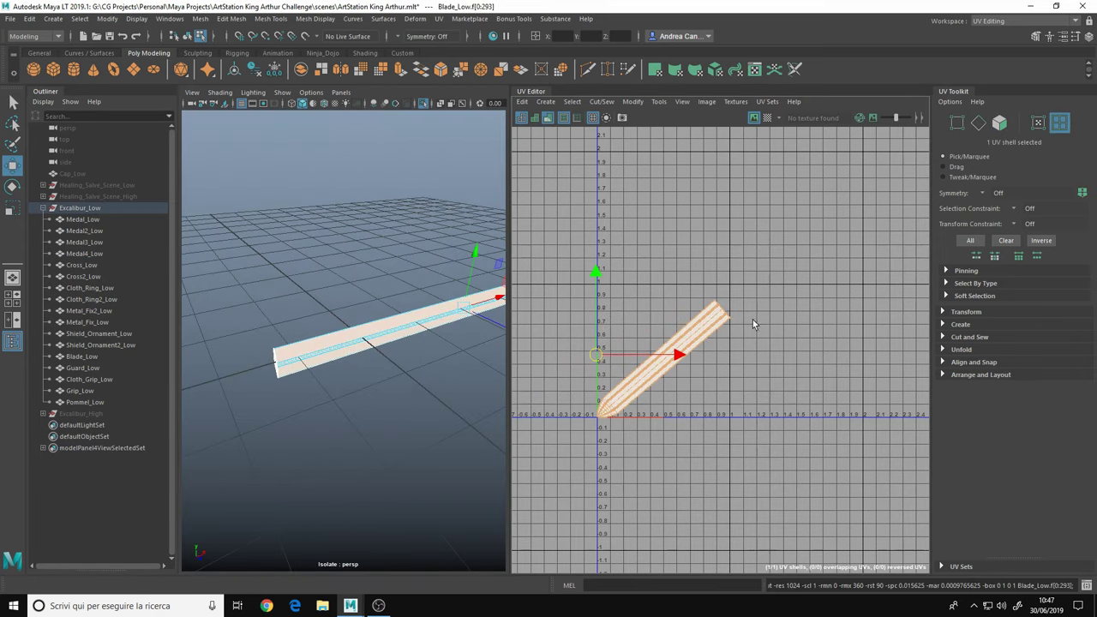
{"action": "key", "text": "ctrl+z"}
{"action": "key", "text": "ctrl+z"}
{"action": "key", "text": "ctrl+z"}
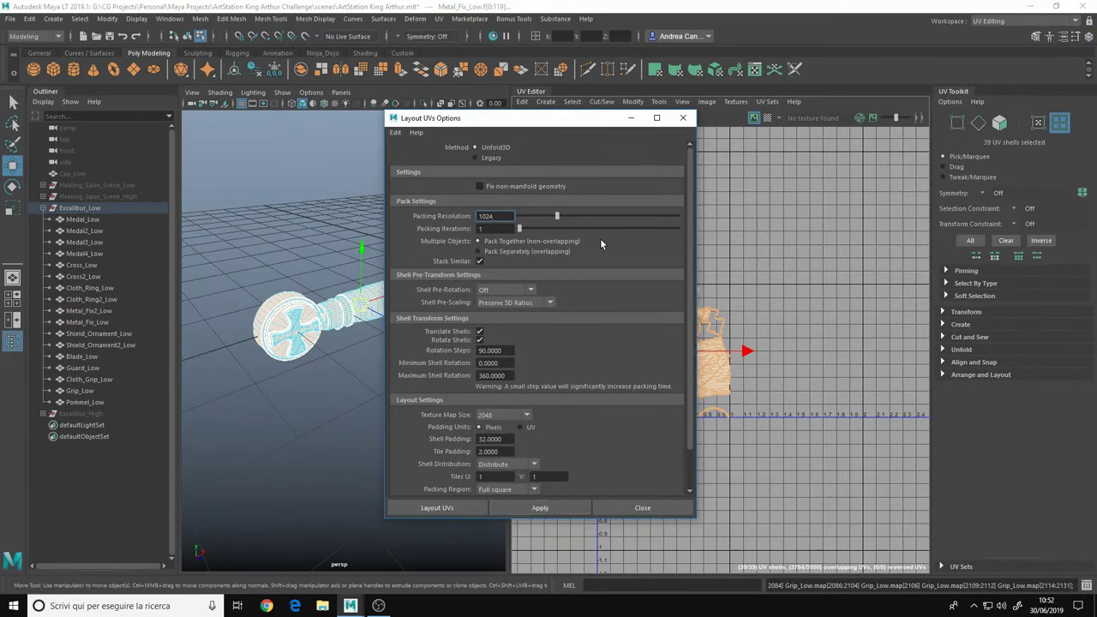
Pack all 39 sword UV shells into the 0–1 square with Stack Similar turned off
{"action": "left_click", "coordinate": [480, 261]}
{"action": "left_click", "coordinate": [435, 506]}
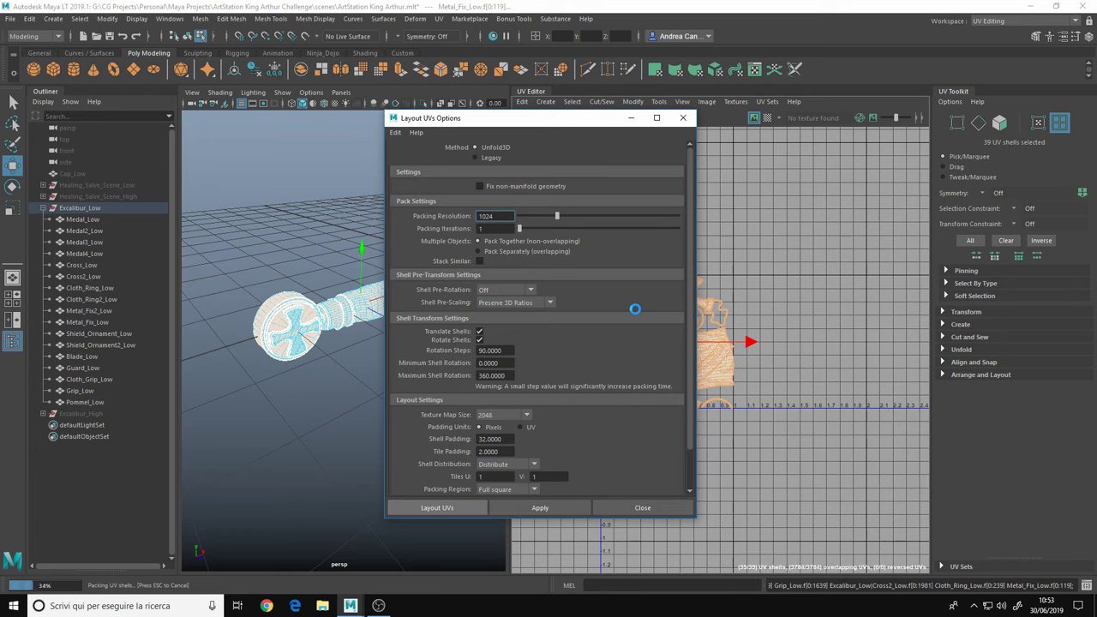
{"action": "left_click", "coordinate": [576, 367]}
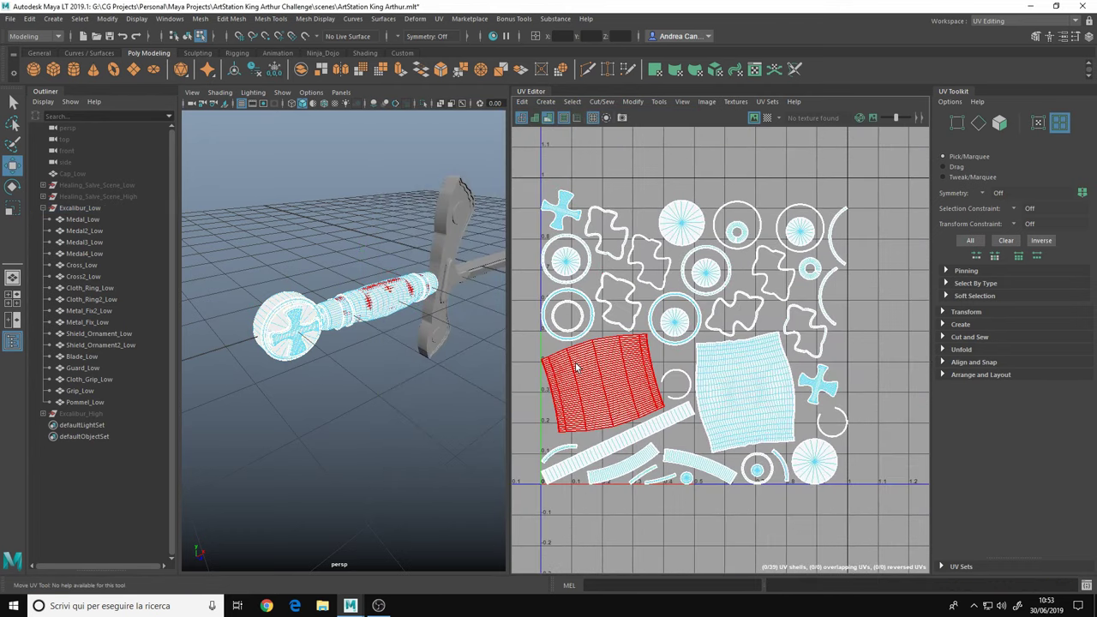
{"action": "left_click", "coordinate": [314, 380]}
{"action": "mouse_move", "coordinate": [314, 380]}
{"action": "left_mouse_down", "text": "alt"}
{"action": "mouse_move", "coordinate": [283, 377]}
{"action": "mouse_move", "coordinate": [314, 379]}
{"action": "left_mouse_up", "text": "alt"}
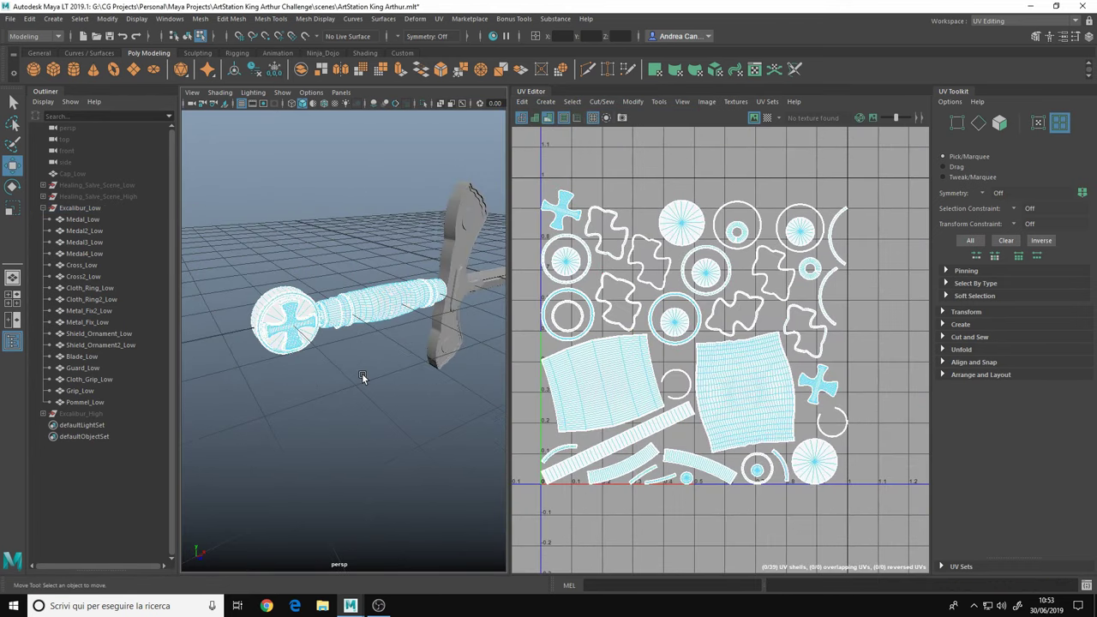
{"action": "scroll", "coordinate": [457, 184], "scroll_direction": "up", "scroll_amount": 5}
Select the pommel's cross UV shells and stack the matching ones together
{"action": "left_click", "coordinate": [343, 326]}
{"action": "left_click_drag", "start_coordinate": [342, 326], "coordinate": [341, 441], "text": "alt"}
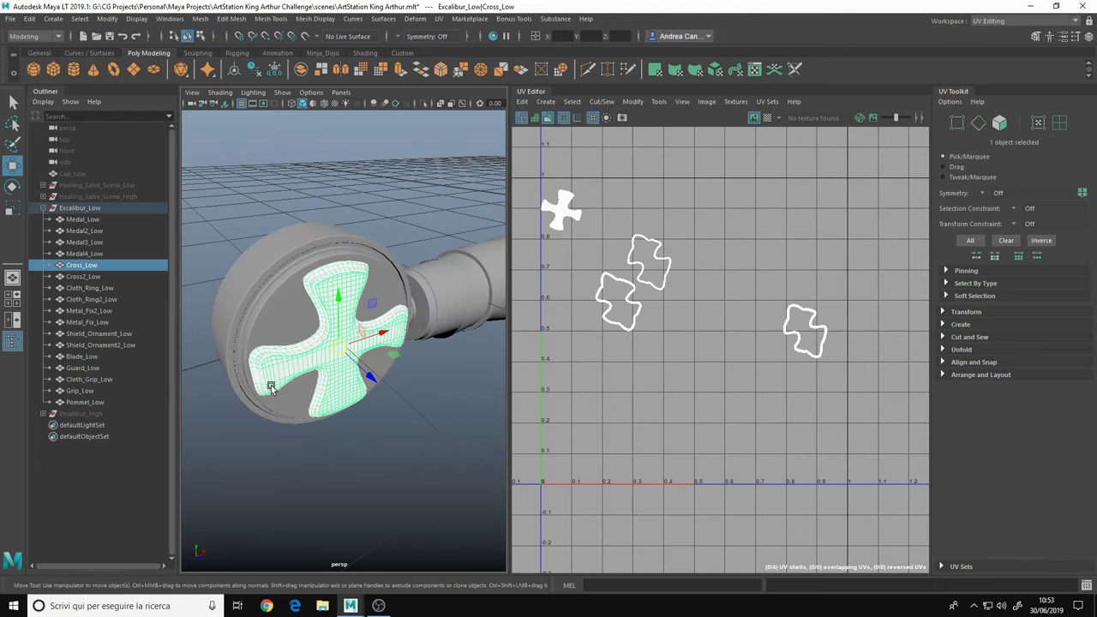
{"action": "left_click", "coordinate": [633, 101]}
{"action": "left_click", "coordinate": [659, 360]}
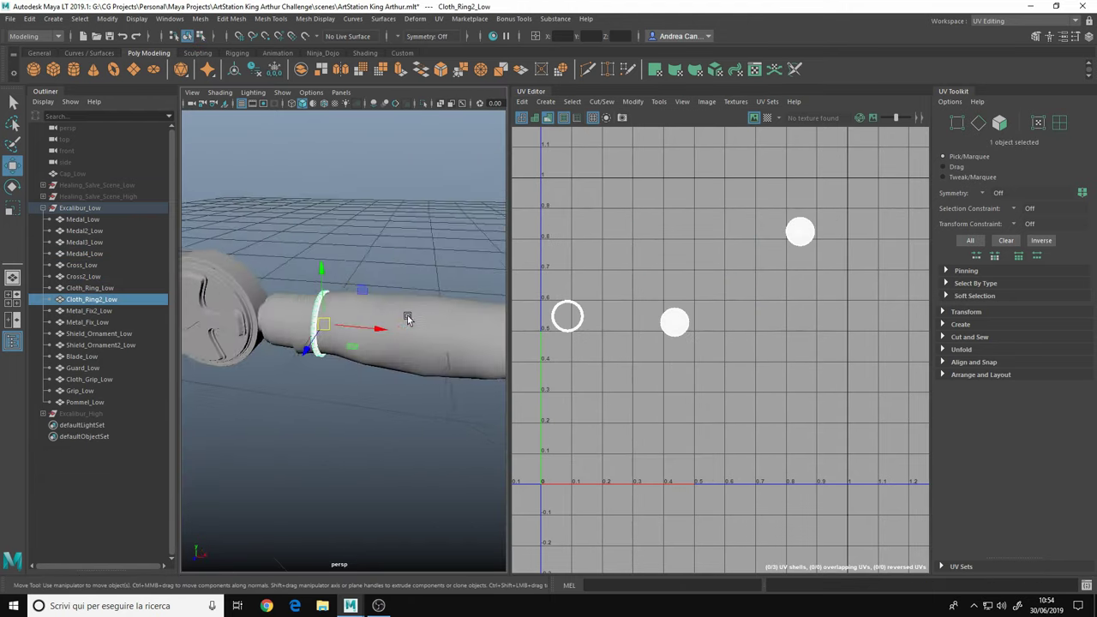
Review several sword parts, clear the selection, and switch back to the Maya Classic workspace
{"action": "left_click_drag", "start_coordinate": [224, 244], "coordinate": [493, 400]}
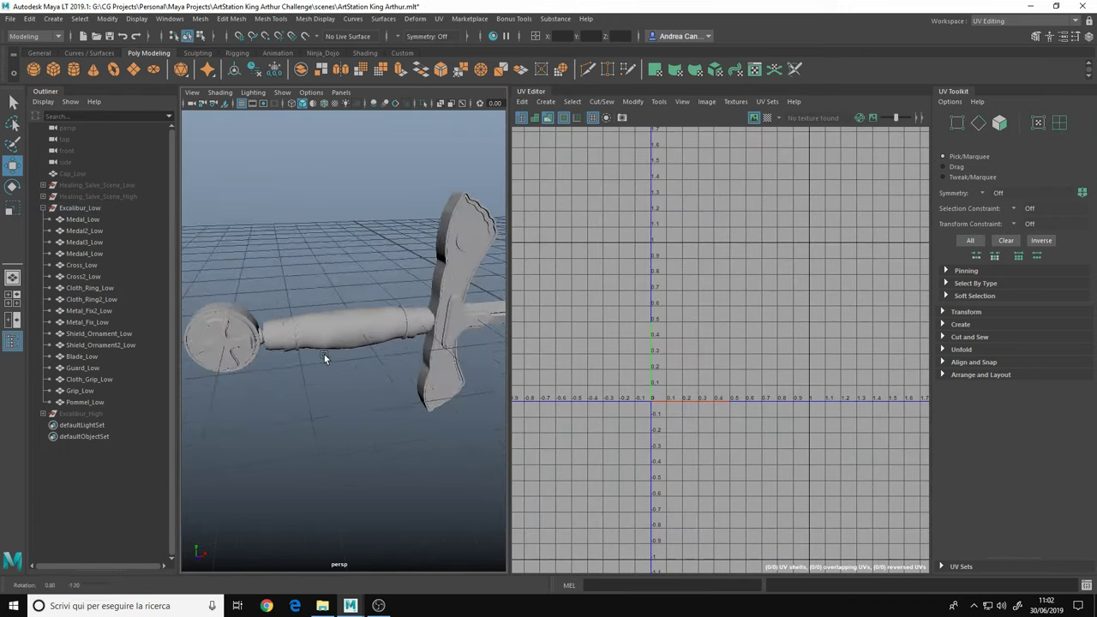
{"action": "scroll", "coordinate": [324, 354], "scroll_direction": "up", "scroll_amount": 5}
{"action": "mouse_move", "coordinate": [324, 354]}
{"action": "left_mouse_down", "text": "alt"}
{"action": "mouse_move", "coordinate": [372, 331]}
{"action": "mouse_move", "coordinate": [386, 284]}
{"action": "left_mouse_up", "text": "alt"}
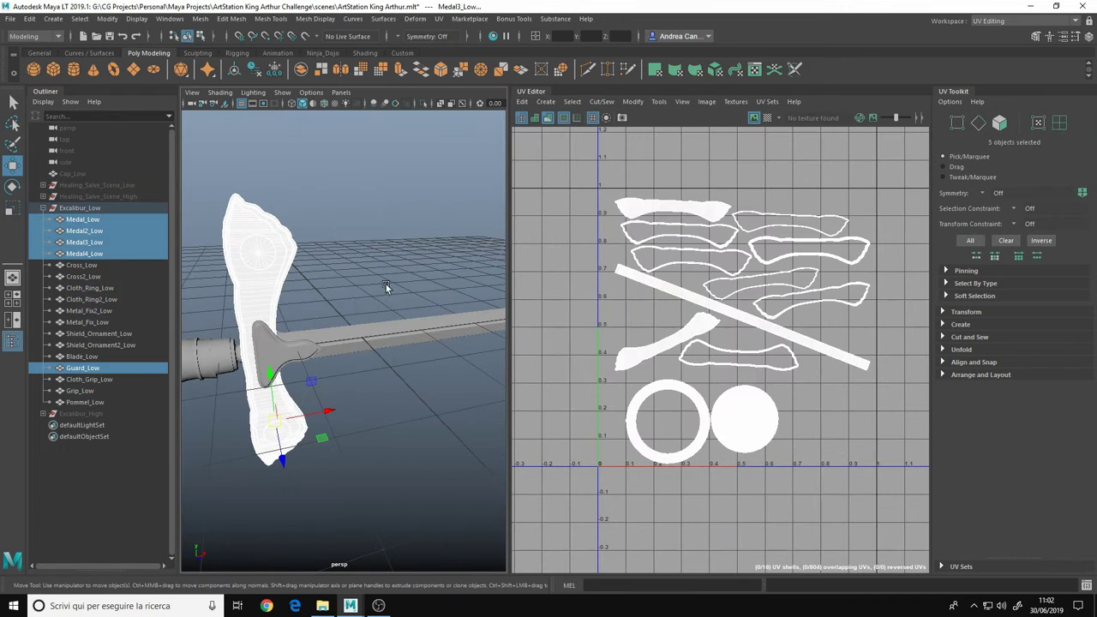
{"action": "left_click", "coordinate": [386, 284]}
{"action": "left_click", "coordinate": [426, 303]}
{"action": "right_click", "coordinate": [617, 246]}
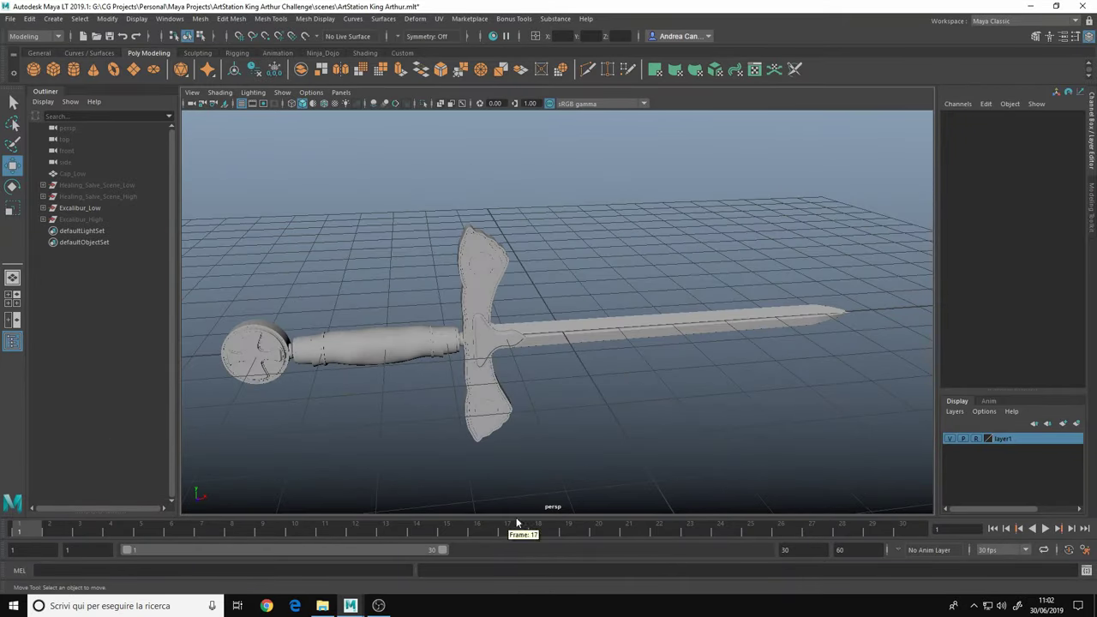